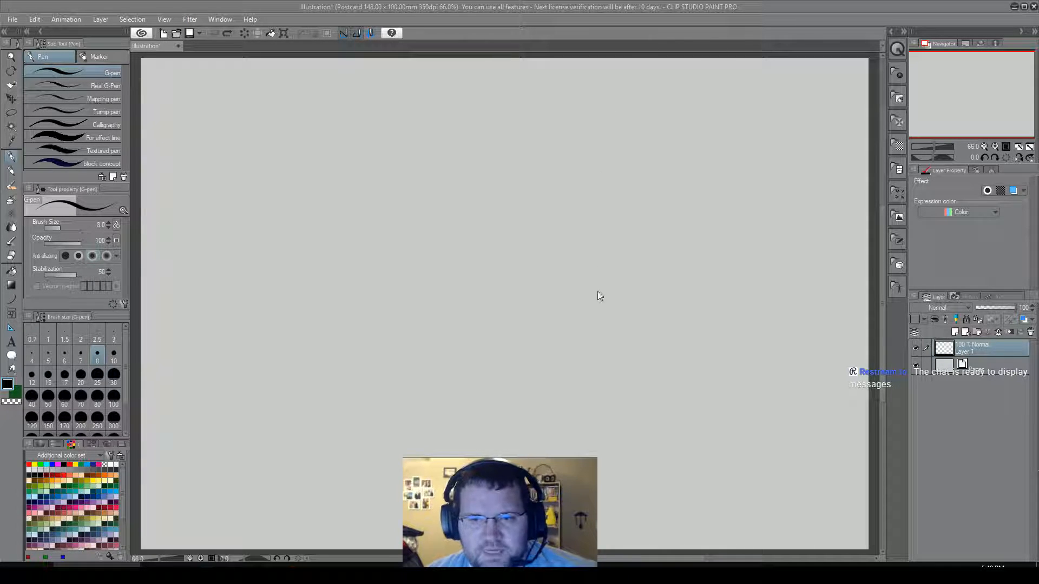
pyautogui.click(12, 19)
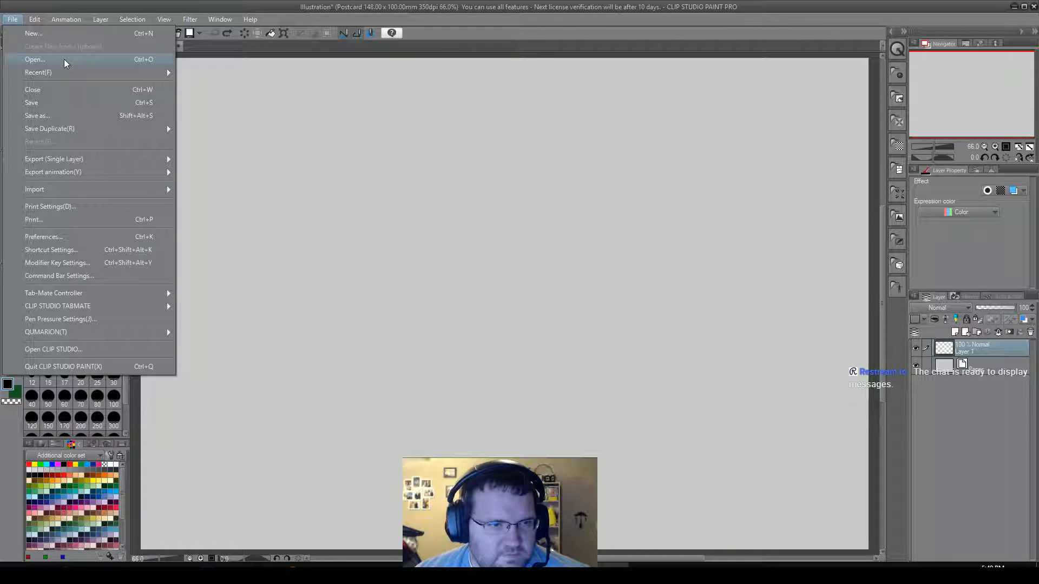
pyautogui.click(85, 237)
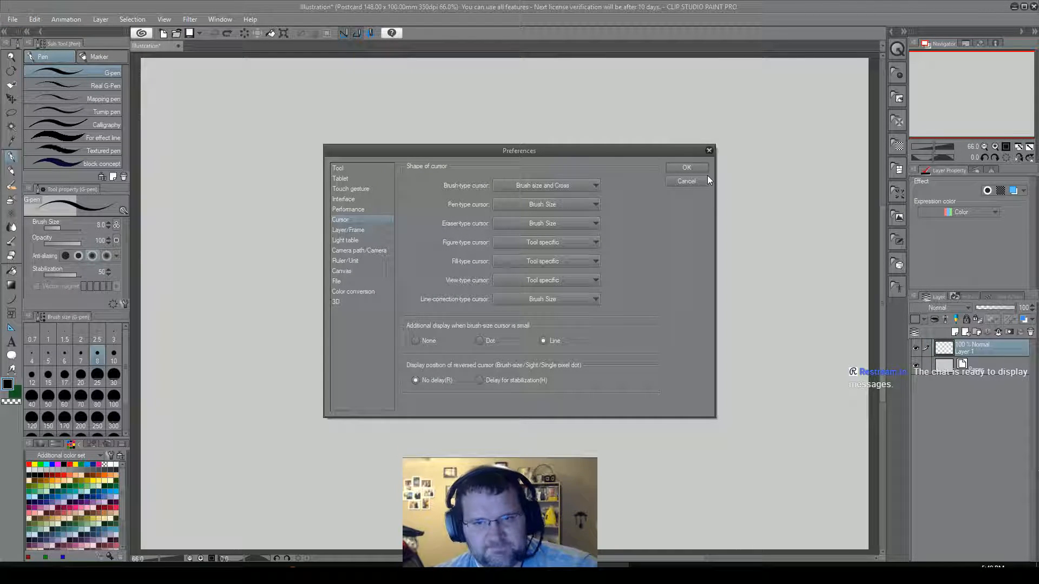
pyautogui.click(701, 184)
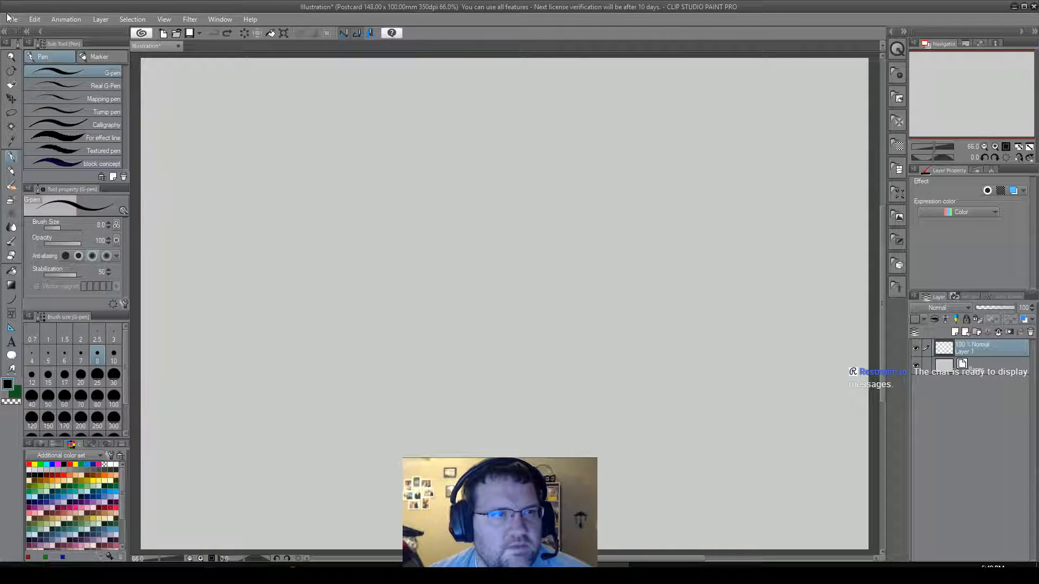
pyautogui.click(255, 143)
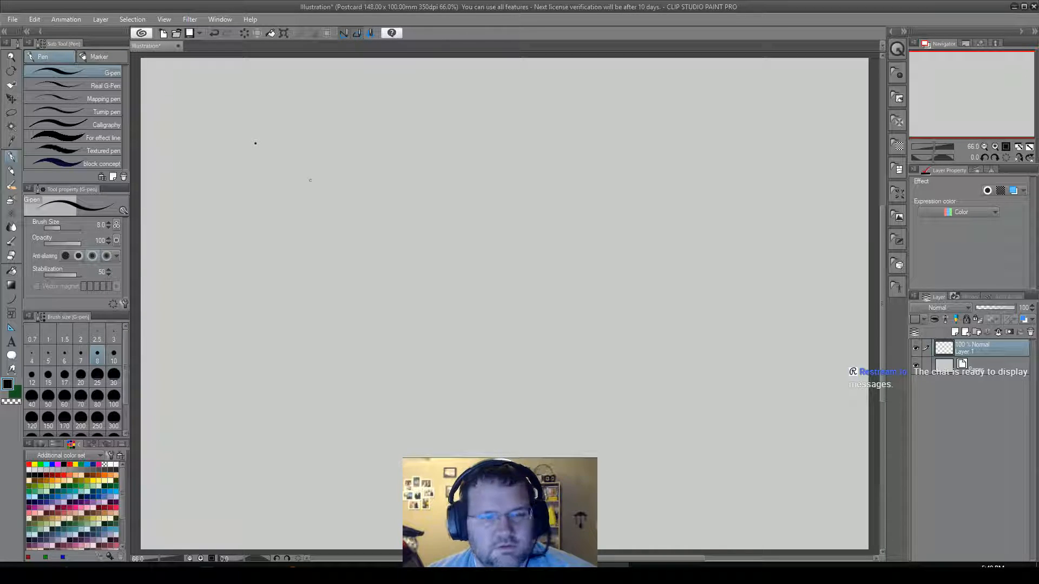
pyautogui.hotkey('ctrl', 'z')
# Start a new illustration document and set its canvas size to A5.
pyautogui.click(12, 19)
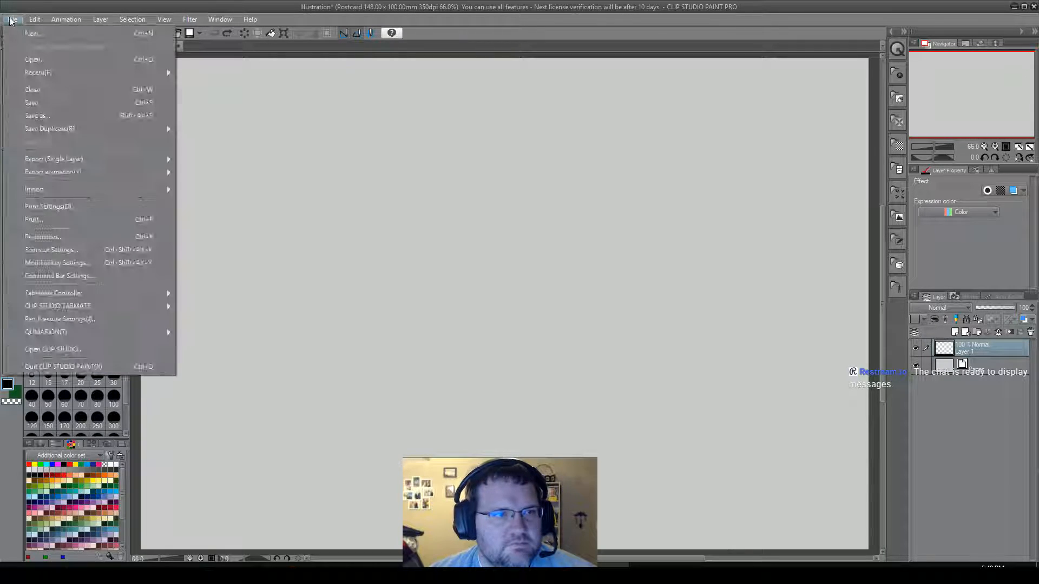
pyautogui.click(53, 37)
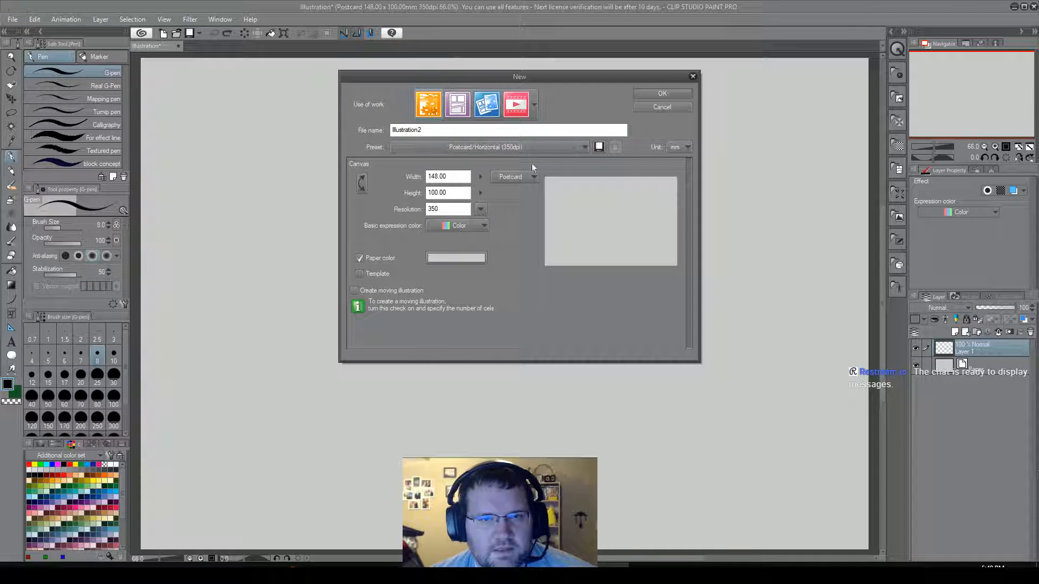
pyautogui.click(533, 178)
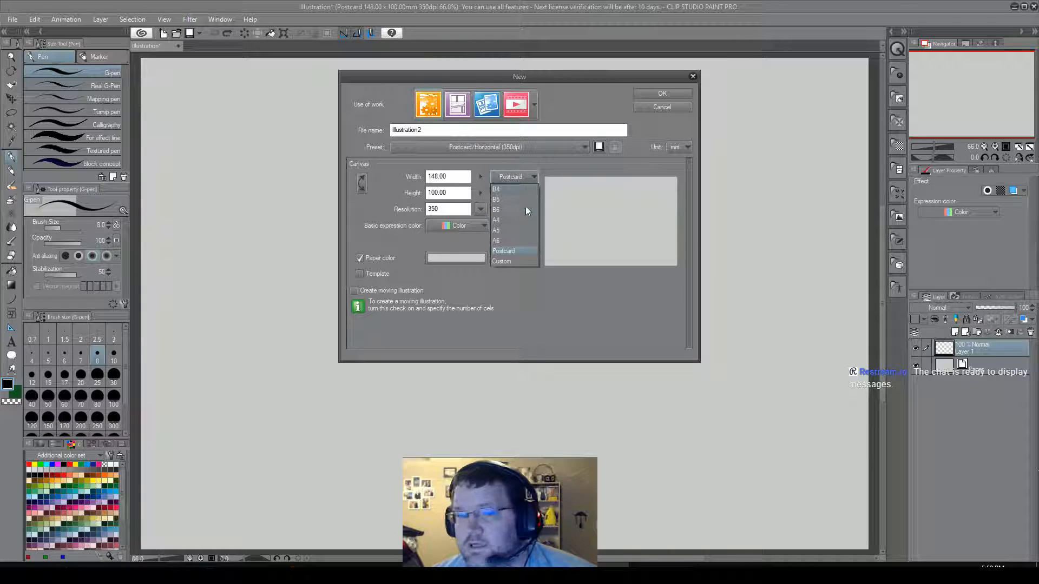
pyautogui.click(513, 230)
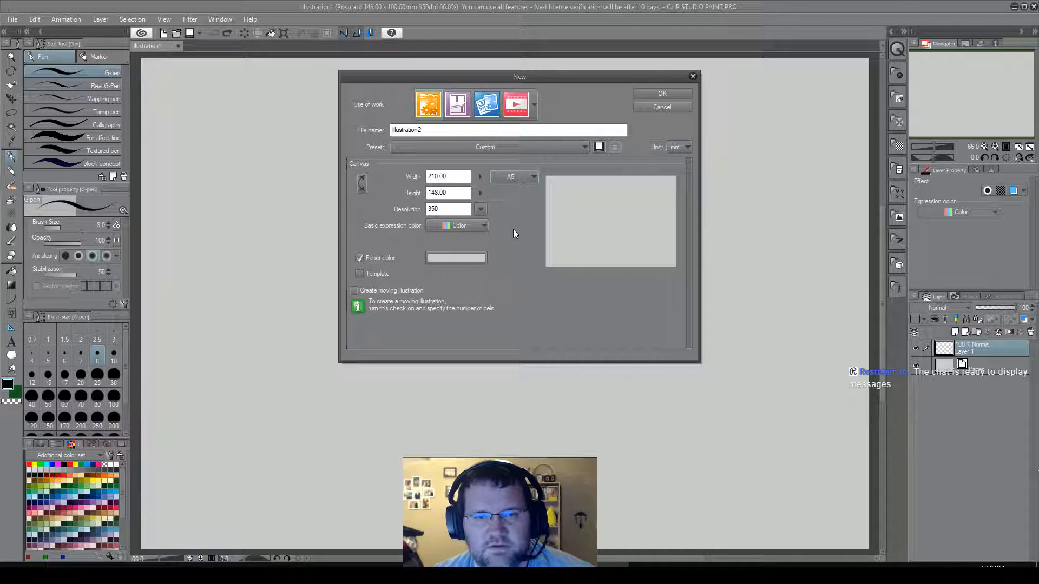
# Name the new document "Drawing Exercises".
pyautogui.click(461, 134)
pyautogui.press('BackSpace')
pyautogui.press('BackSpace')
pyautogui.press('BackSpace')
pyautogui.press('BackSpace')
pyautogui.press('BackSpace')
pyautogui.press('BackSpace')
pyautogui.press('BackSpace')
pyautogui.press('BackSpace')
pyautogui.press('BackSpace')
pyautogui.press('BackSpace')
pyautogui.press('BackSpace')
pyautogui.press('BackSpace')
pyautogui.press('BackSpace')
pyautogui.write('Drawing')
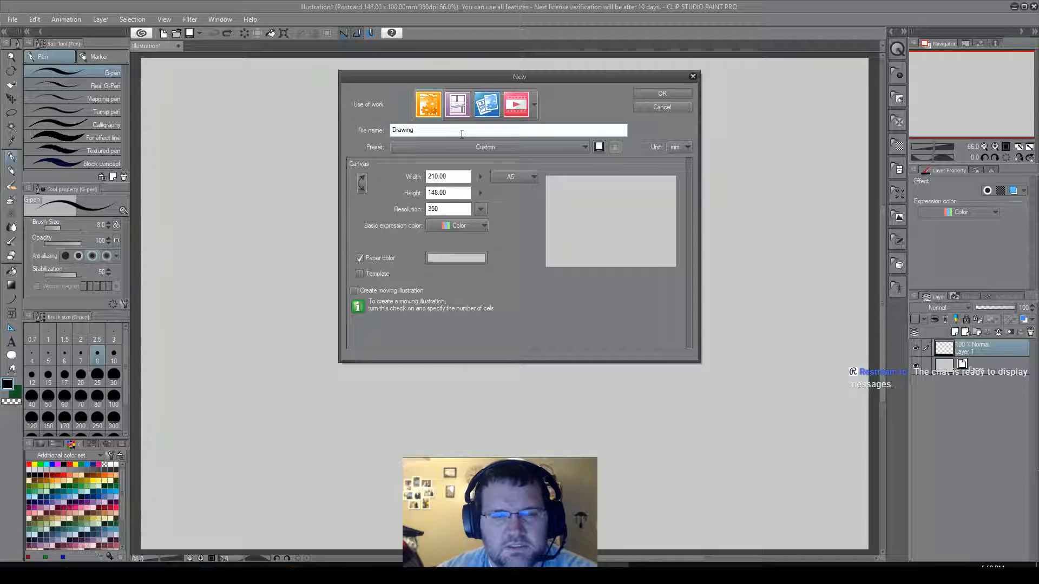
pyautogui.write('er')
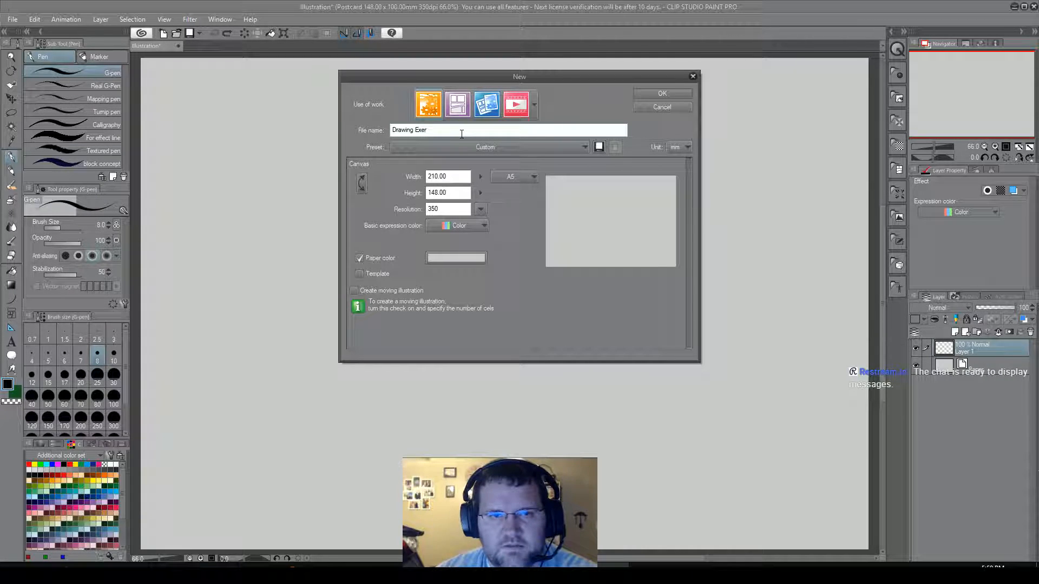
pyautogui.write('cises')
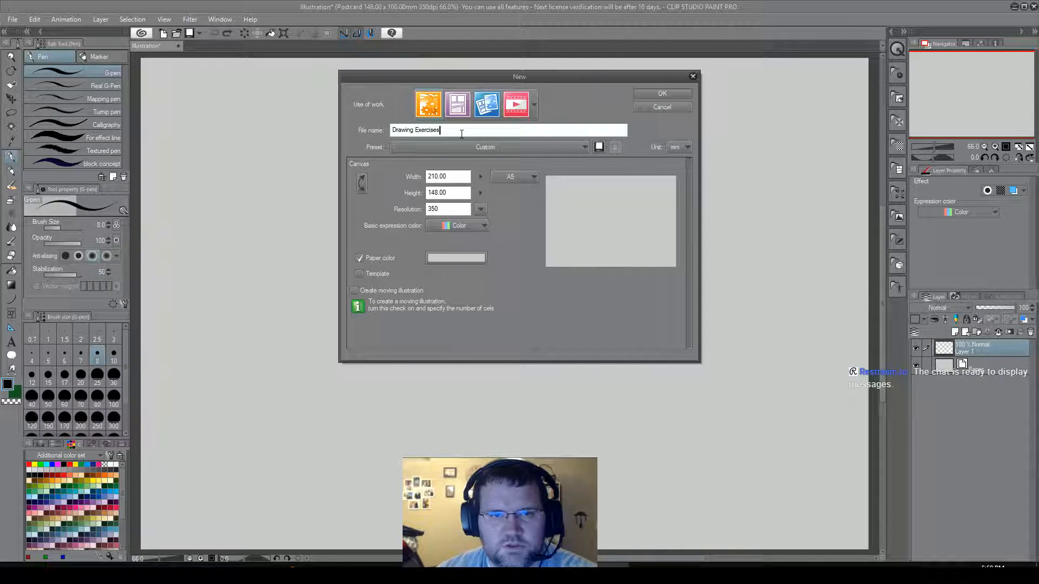
# Save the current canvas settings as a preset named "Exercises", including resolution and paper color.
pyautogui.click(598, 148)
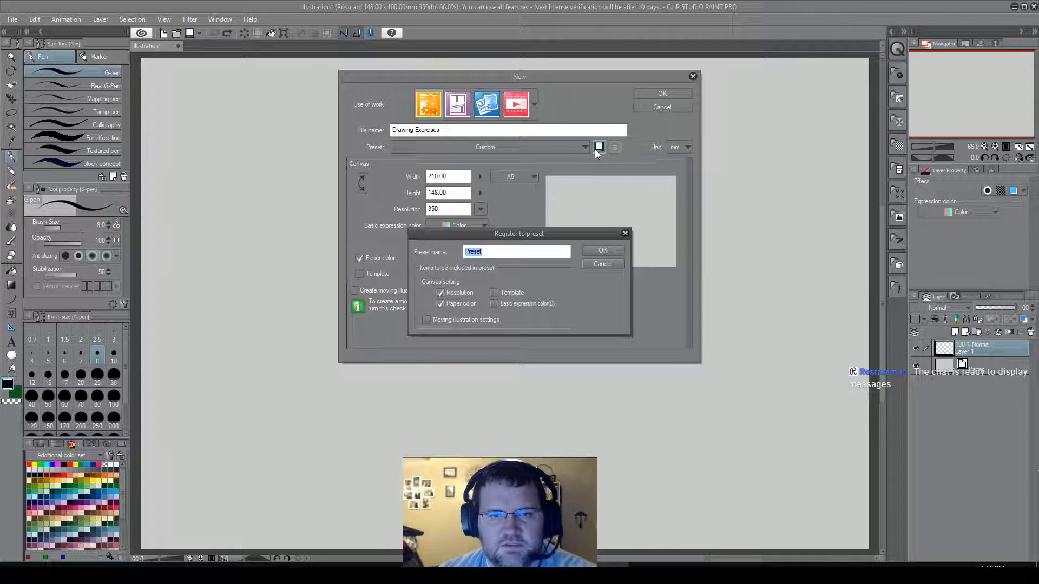
pyautogui.click(507, 257)
pyautogui.doubleClick(506, 258)
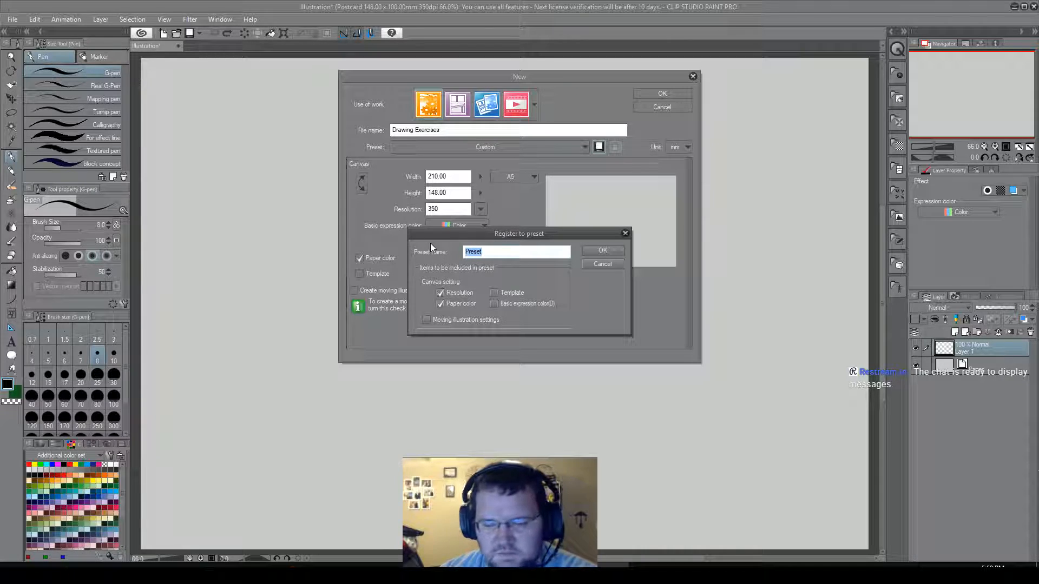
pyautogui.write('Exer')
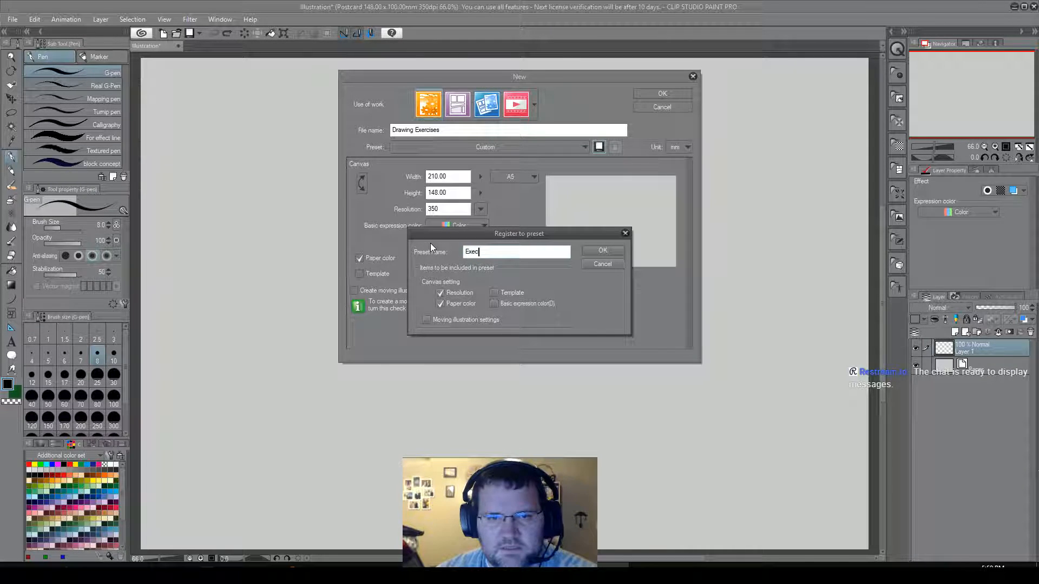
pyautogui.write('cises')
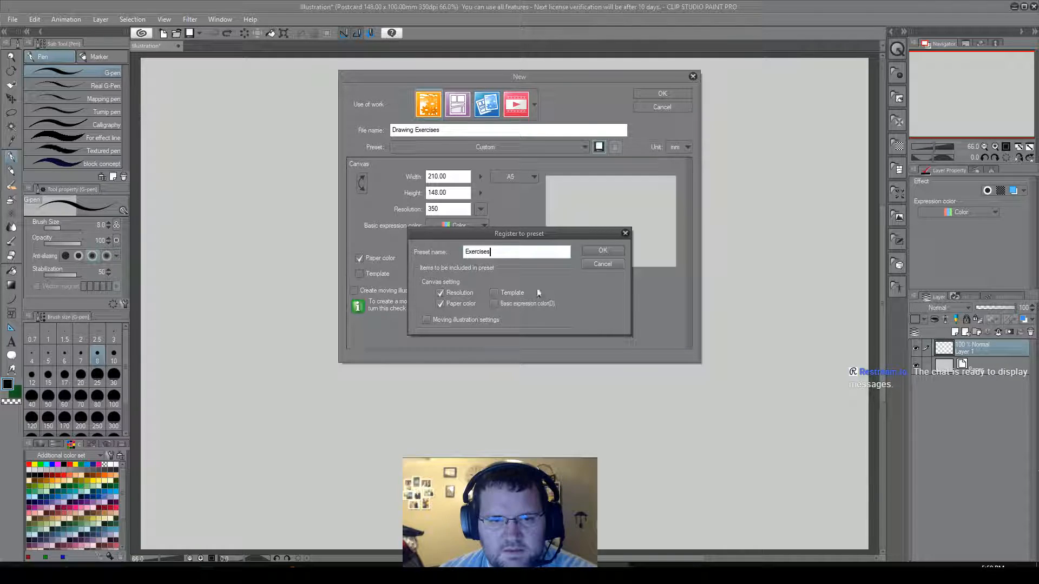
pyautogui.click(602, 250)
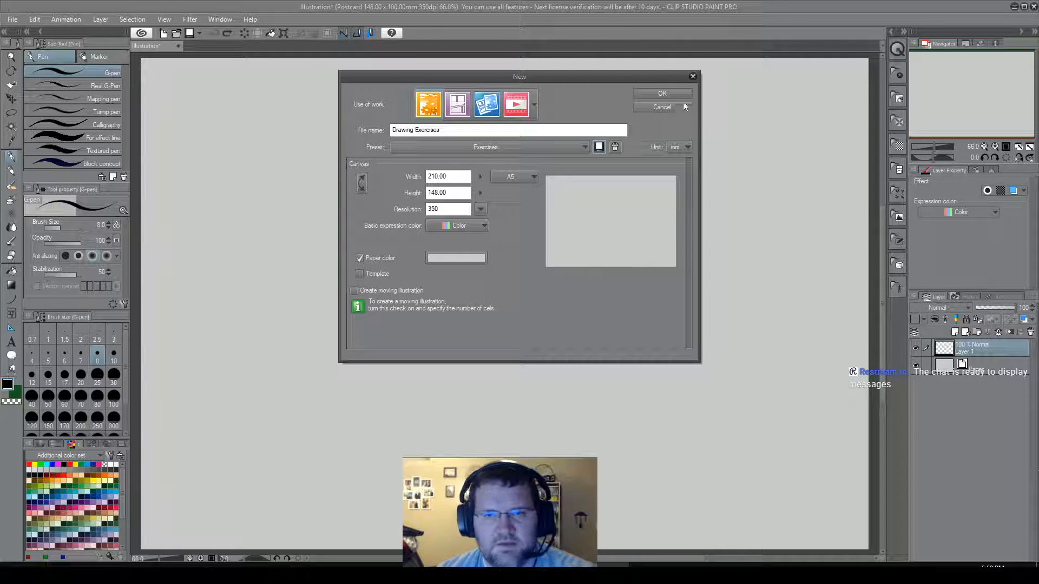
# Create the new Drawing Exercises canvas, keeping millimetres as the unit.
pyautogui.click(683, 144)
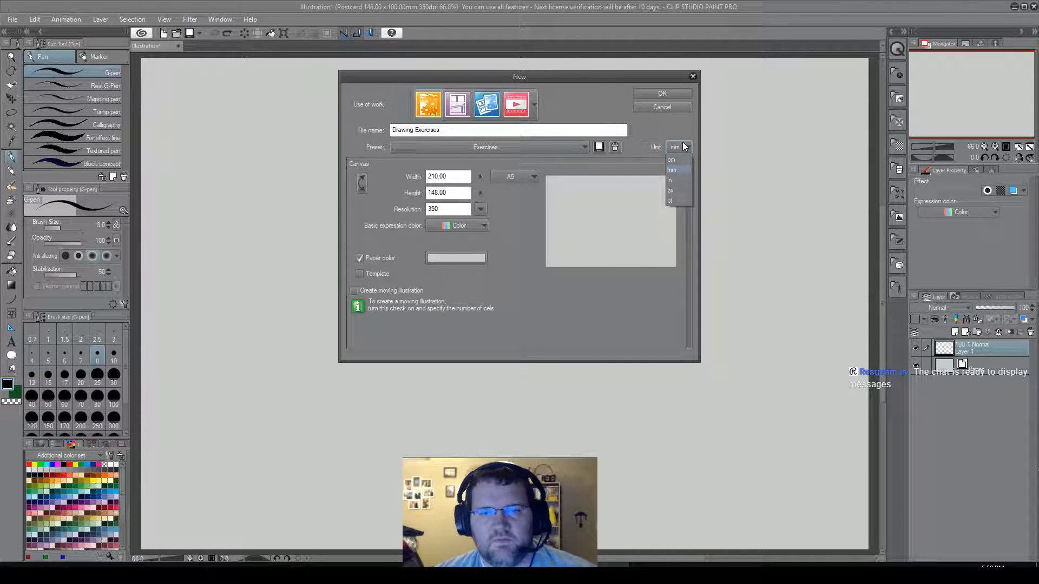
pyautogui.click(756, 125)
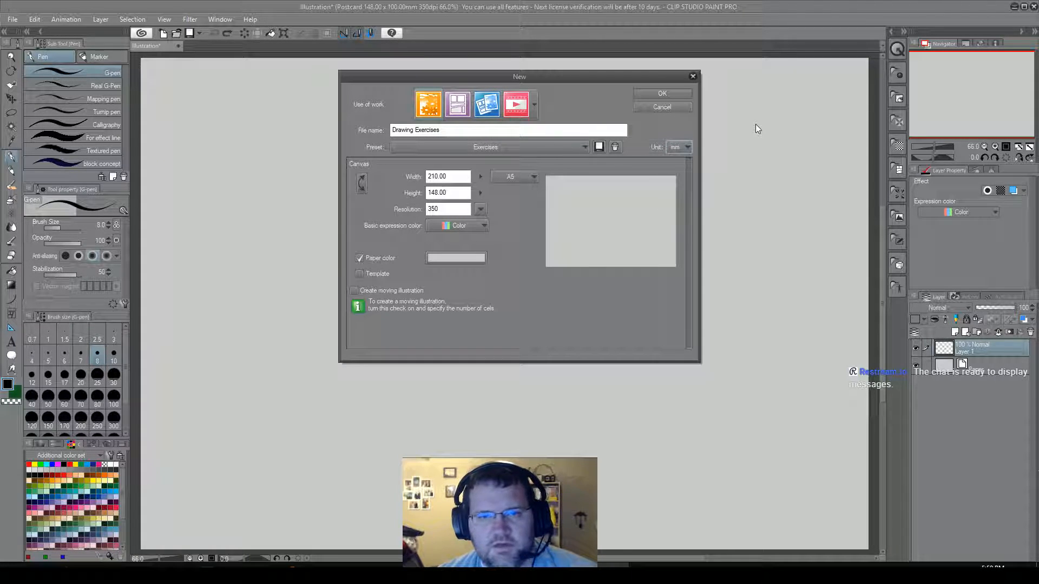
pyautogui.click(677, 148)
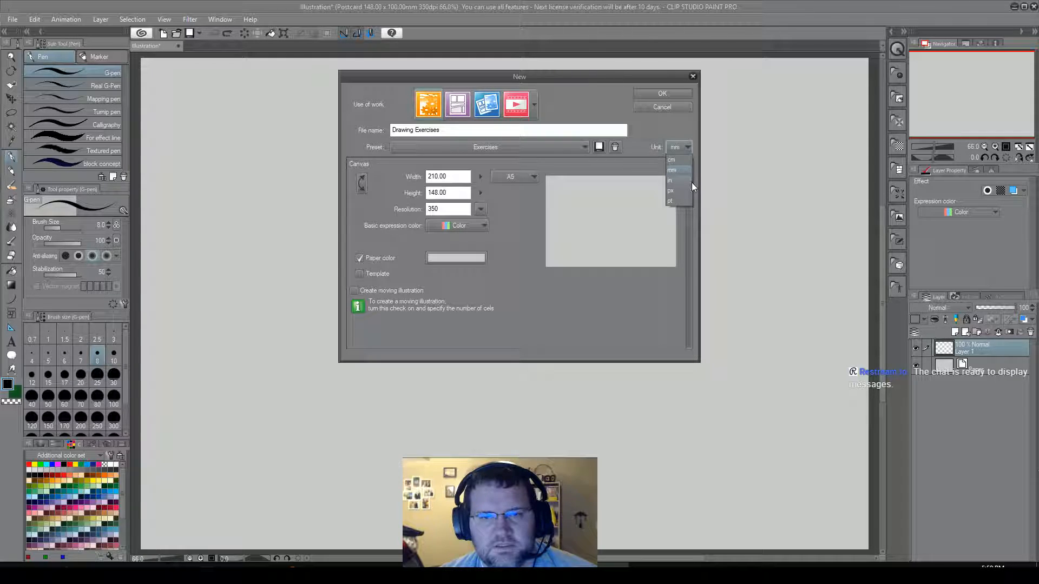
pyautogui.click(671, 125)
pyautogui.click(663, 95)
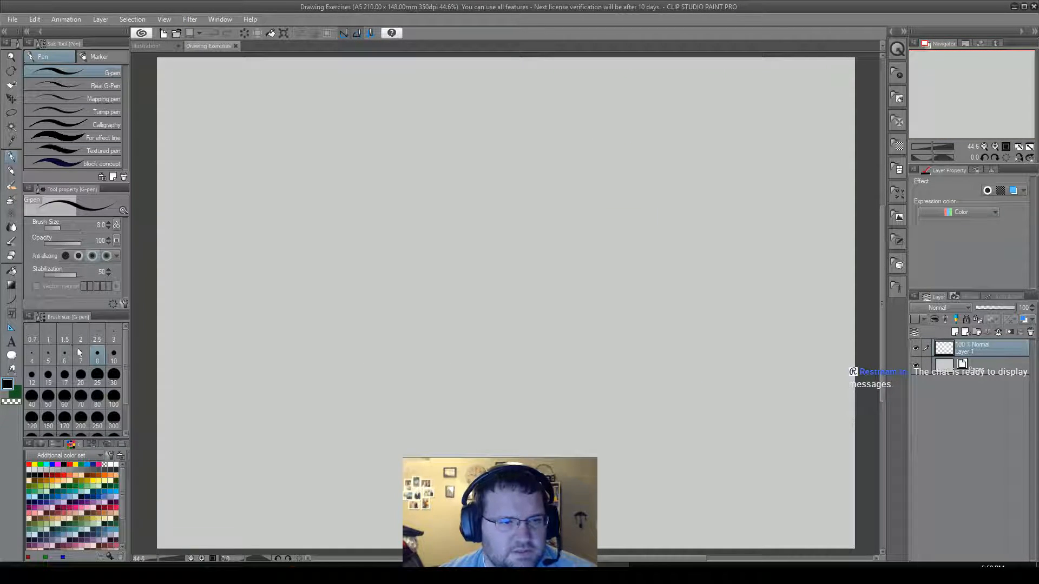
# With the G-pen at brush size 8, draw two large circles side by side in the upper canvas and a medium oval below the right one.
pyautogui.click(33, 339)
pyautogui.click(94, 361)
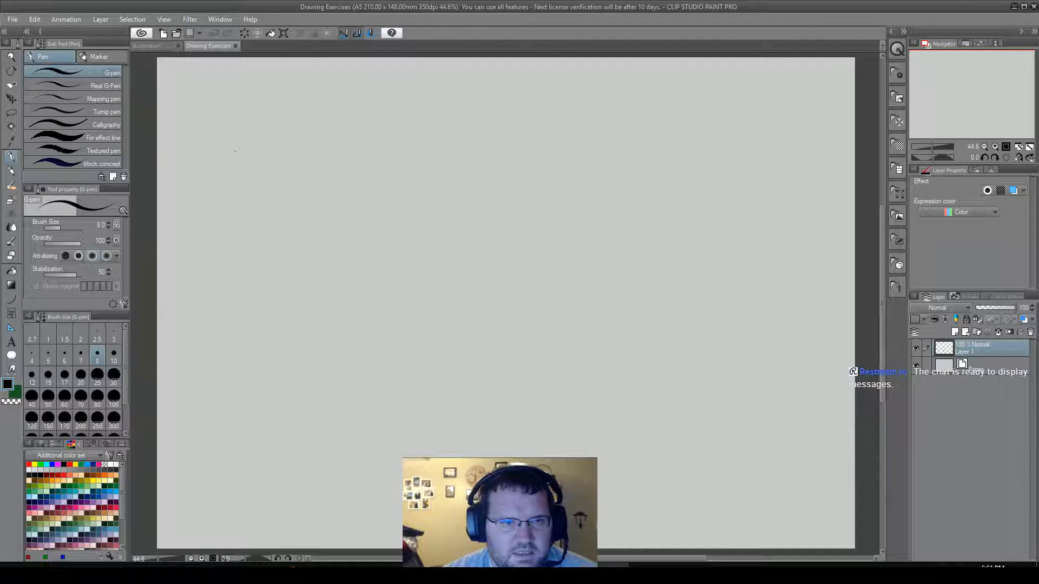
pyautogui.moveTo(256, 133)
pyautogui.mouseDown()
pyautogui.moveTo(248, 168)
pyautogui.moveTo(257, 216)
pyautogui.moveTo(302, 278)
pyautogui.moveTo(385, 311)
pyautogui.moveTo(489, 253)
pyautogui.moveTo(483, 146)
pyautogui.moveTo(425, 80)
pyautogui.moveTo(366, 62)
pyautogui.moveTo(313, 80)
pyautogui.moveTo(246, 147)
pyautogui.mouseUp()
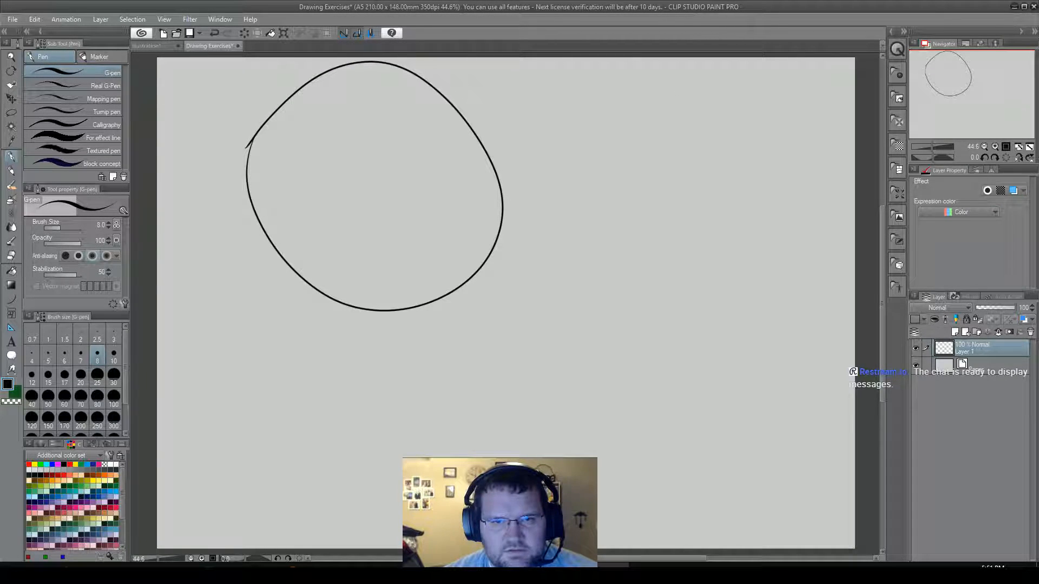
pyautogui.moveTo(643, 124)
pyautogui.mouseDown()
pyautogui.moveTo(624, 144)
pyautogui.moveTo(611, 240)
pyautogui.moveTo(690, 318)
pyautogui.moveTo(792, 295)
pyautogui.moveTo(824, 204)
pyautogui.moveTo(776, 137)
pyautogui.moveTo(712, 120)
pyautogui.moveTo(593, 152)
pyautogui.mouseUp()
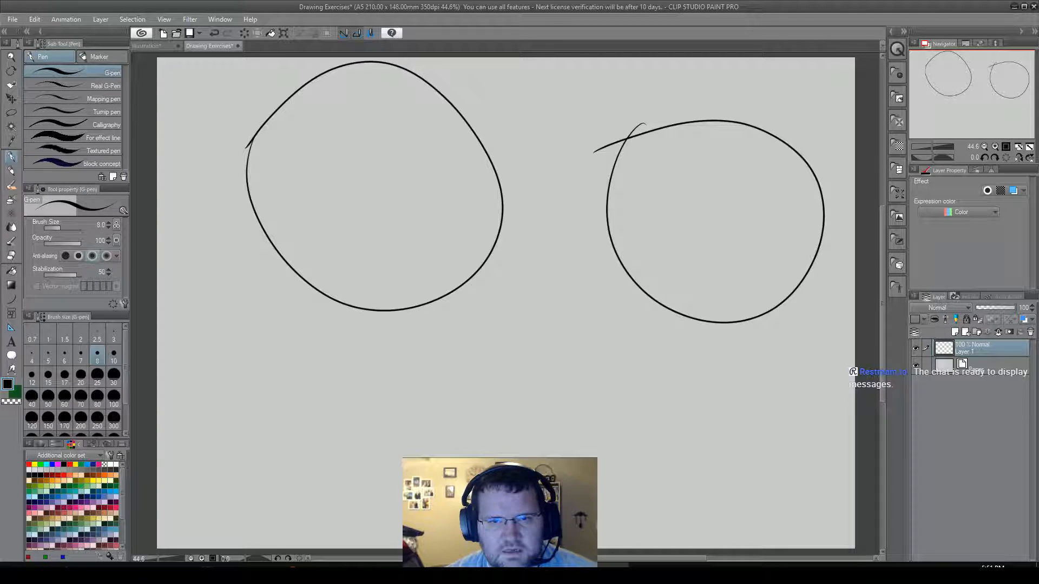
pyautogui.moveTo(609, 357)
pyautogui.mouseDown()
pyautogui.moveTo(587, 393)
pyautogui.moveTo(612, 444)
pyautogui.moveTo(695, 461)
pyautogui.moveTo(755, 421)
pyautogui.moveTo(728, 366)
pyautogui.moveTo(677, 347)
pyautogui.moveTo(628, 347)
pyautogui.moveTo(584, 367)
pyautogui.mouseUp()
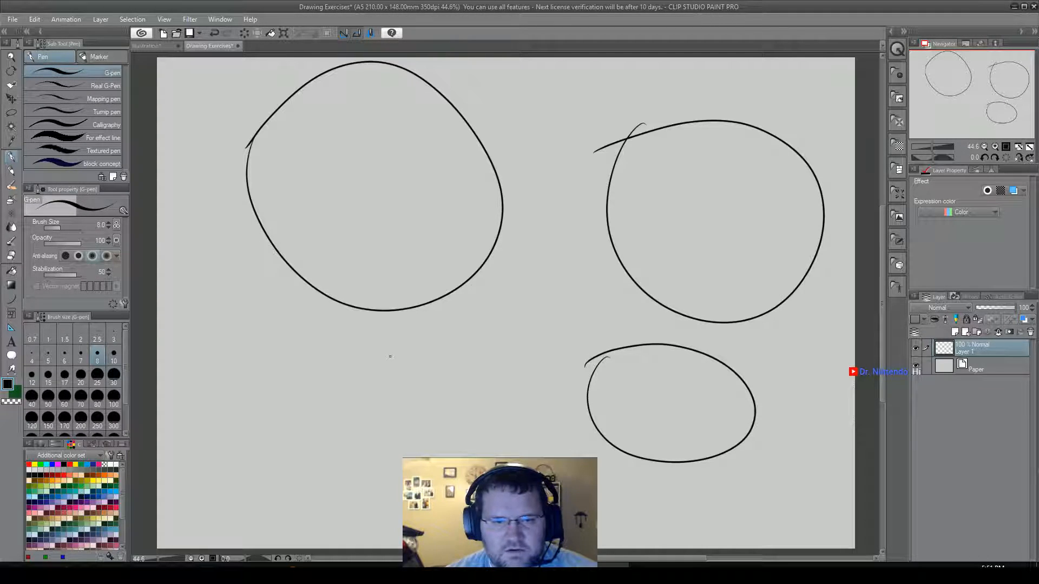
# Draw a tilted oval beside the existing medium oval and a wider rounded one below the left large circle.
pyautogui.moveTo(391, 340)
pyautogui.mouseDown()
pyautogui.moveTo(467, 456)
pyautogui.moveTo(583, 449)
pyautogui.moveTo(633, 401)
pyautogui.moveTo(610, 320)
pyautogui.mouseUp()
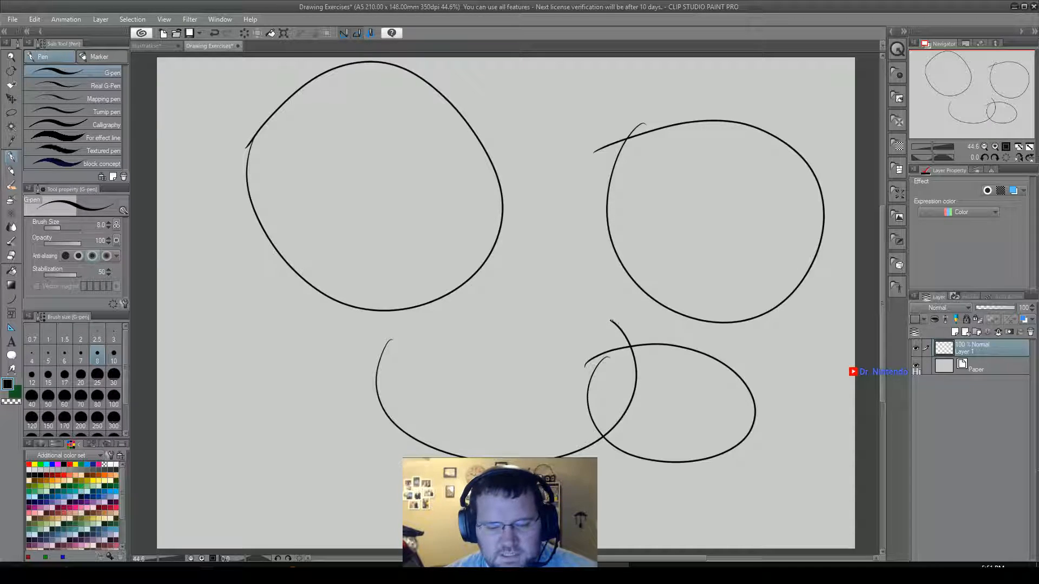
pyautogui.hotkey('ctrl', 'z')
pyautogui.moveTo(463, 347)
pyautogui.mouseDown()
pyautogui.moveTo(467, 418)
pyautogui.moveTo(582, 359)
pyautogui.moveTo(546, 299)
pyautogui.moveTo(438, 372)
pyautogui.mouseUp()
pyautogui.moveTo(264, 339)
pyautogui.mouseDown()
pyautogui.moveTo(256, 367)
pyautogui.moveTo(273, 434)
pyautogui.moveTo(357, 467)
pyautogui.moveTo(413, 438)
pyautogui.moveTo(413, 387)
pyautogui.moveTo(380, 355)
pyautogui.moveTo(293, 339)
pyautogui.moveTo(240, 343)
pyautogui.mouseUp()
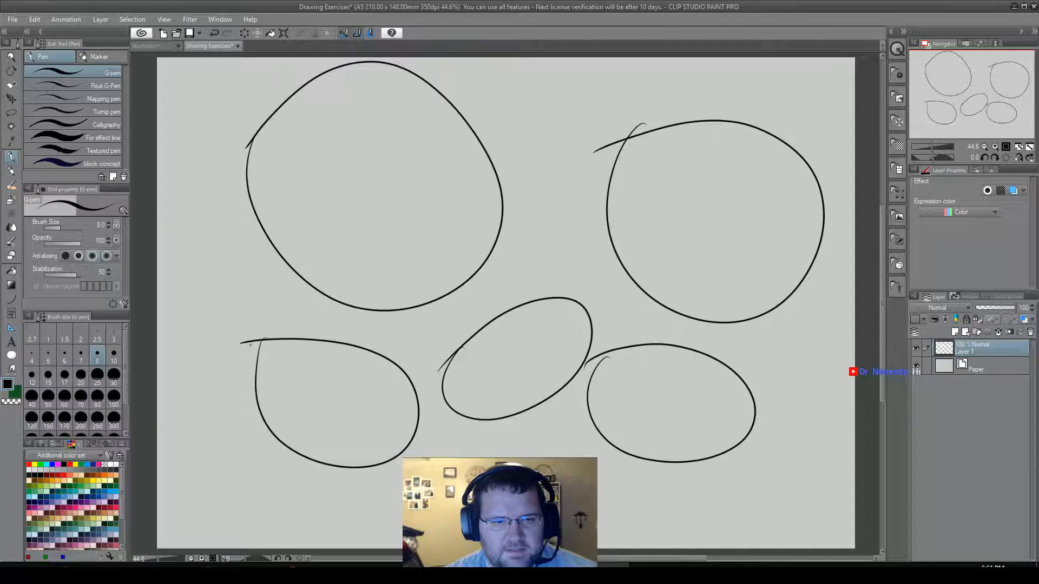
# Draw a small oval at the canvas's left edge, beside the lower part of the left large circle.
pyautogui.moveTo(194, 272)
pyautogui.mouseDown()
pyautogui.moveTo(197, 314)
pyautogui.moveTo(240, 343)
pyautogui.moveTo(273, 319)
pyautogui.moveTo(267, 288)
pyautogui.moveTo(249, 275)
pyautogui.moveTo(220, 266)
pyautogui.moveTo(199, 298)
pyautogui.mouseUp()
pyautogui.hotkey('ctrl', 'z')
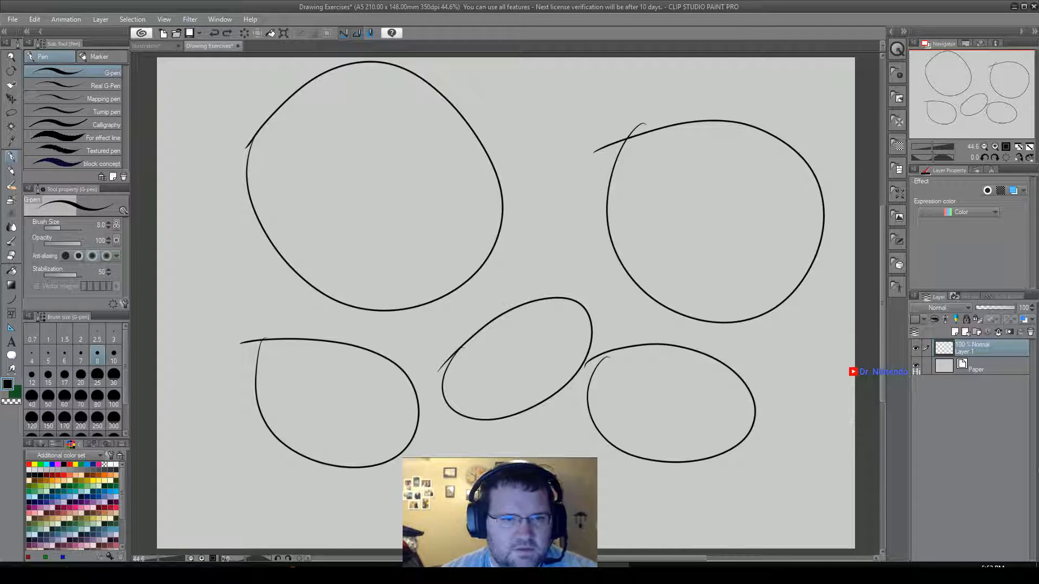
pyautogui.moveTo(209, 243)
pyautogui.mouseDown()
pyautogui.moveTo(206, 300)
pyautogui.moveTo(260, 317)
pyautogui.moveTo(272, 270)
pyautogui.moveTo(234, 232)
pyautogui.moveTo(183, 238)
pyautogui.mouseUp()
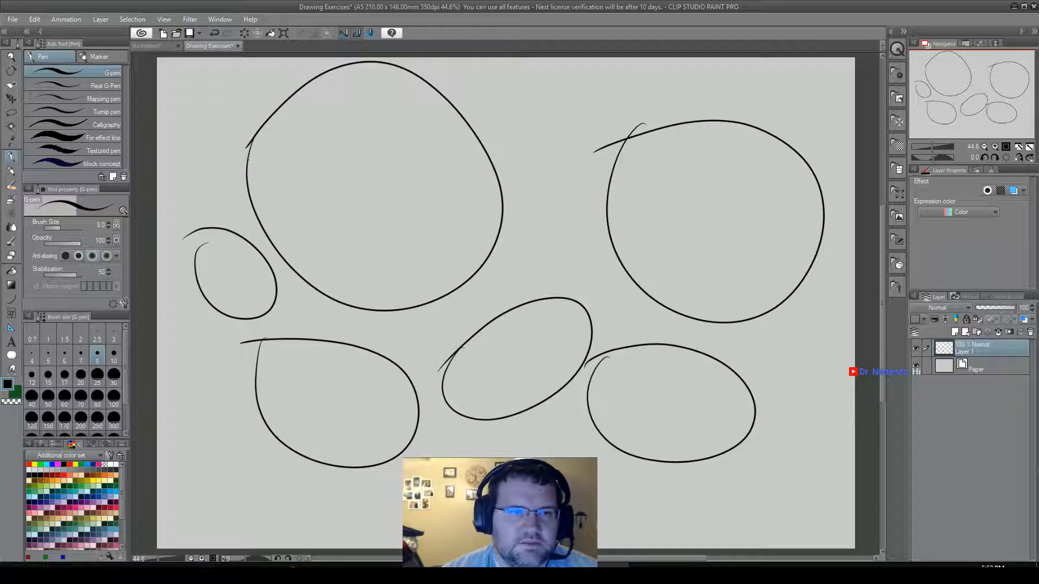
pyautogui.moveTo(183, 68)
pyautogui.mouseDown()
pyautogui.moveTo(173, 97)
pyautogui.moveTo(191, 138)
pyautogui.moveTo(233, 152)
pyautogui.moveTo(267, 115)
pyautogui.mouseUp()
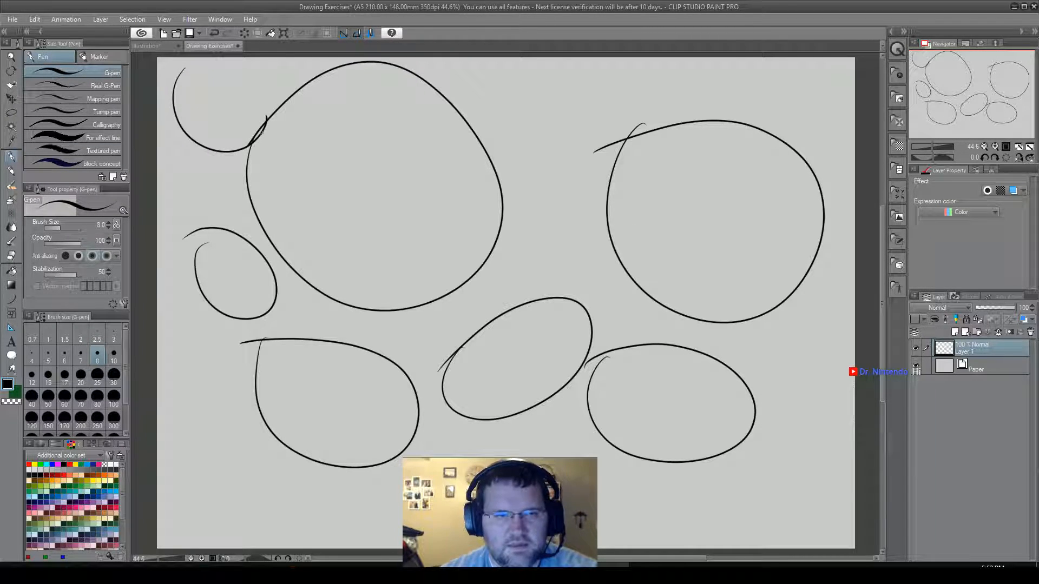
pyautogui.hotkey('ctrl', 'z')
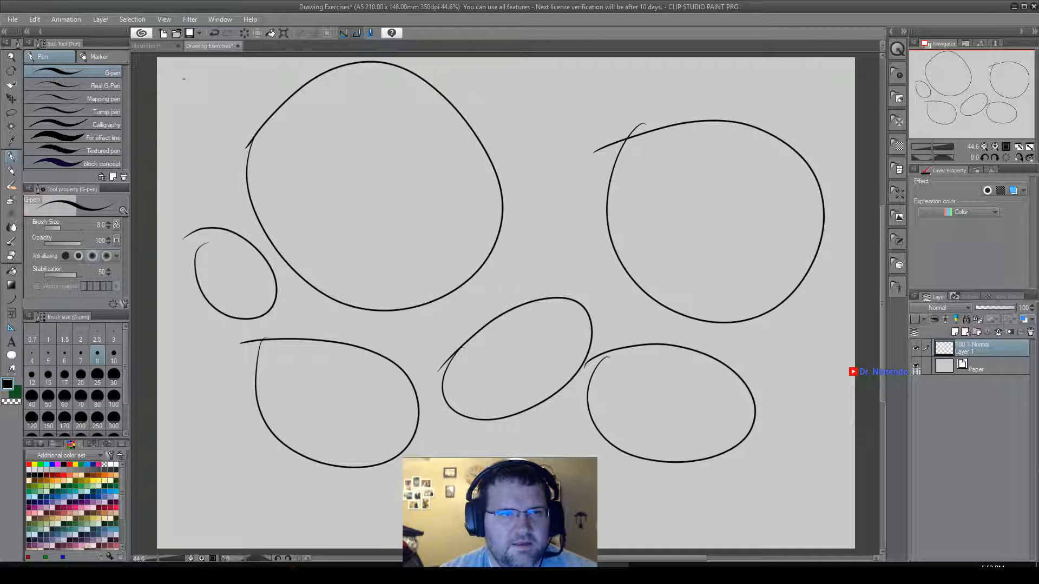
pyautogui.moveTo(179, 74)
pyautogui.mouseDown()
pyautogui.moveTo(191, 128)
pyautogui.moveTo(228, 121)
pyautogui.moveTo(234, 90)
pyautogui.moveTo(170, 81)
pyautogui.mouseUp()
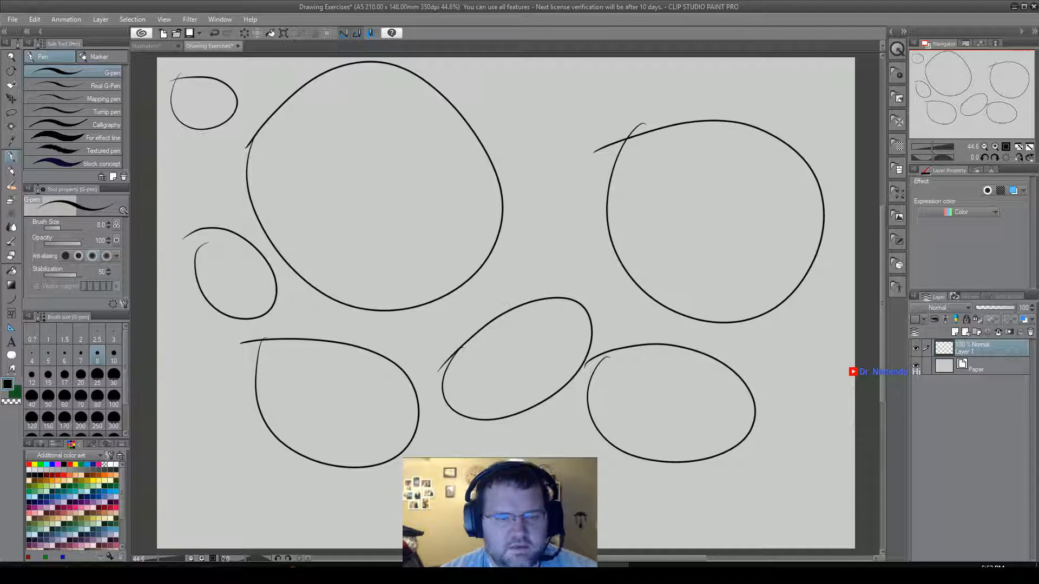
pyautogui.hotkey('ctrl', 'z')
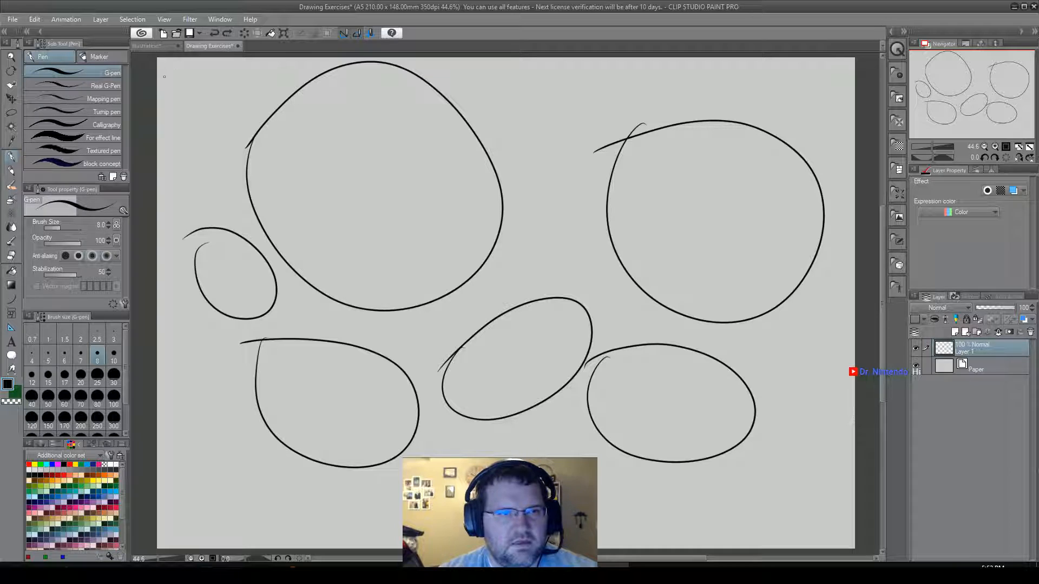
# Fill the gaps along the canvas's upper edge with a small oval in the left corner, a circle between the large circles and a tiny oval beside it.
pyautogui.moveTo(167, 66)
pyautogui.mouseDown()
pyautogui.moveTo(176, 116)
pyautogui.moveTo(216, 136)
pyautogui.moveTo(253, 125)
pyautogui.moveTo(263, 80)
pyautogui.moveTo(210, 71)
pyautogui.moveTo(161, 99)
pyautogui.mouseUp()
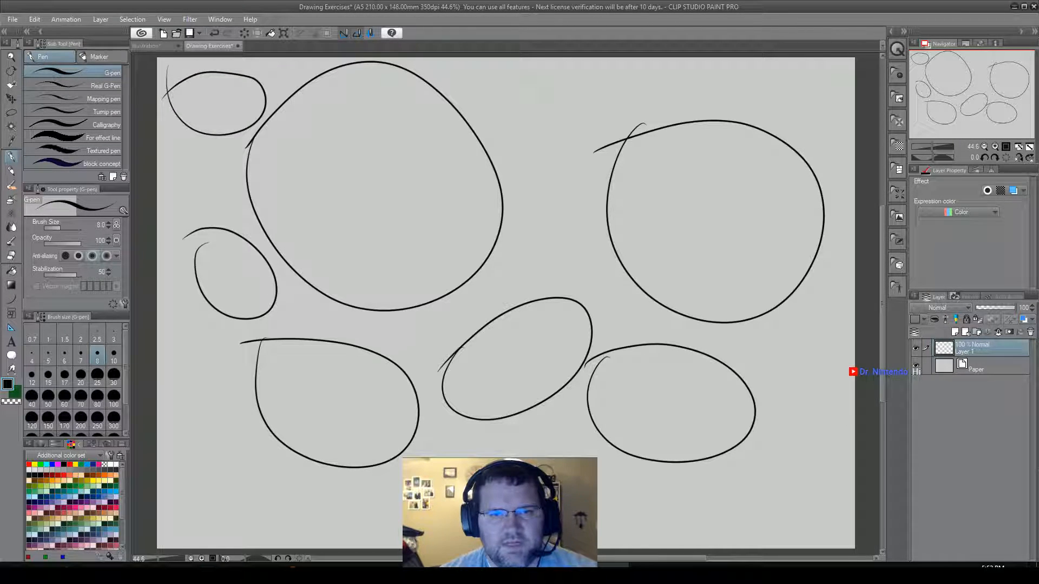
pyautogui.moveTo(497, 65)
pyautogui.mouseDown()
pyautogui.moveTo(487, 87)
pyautogui.moveTo(497, 135)
pyautogui.moveTo(550, 162)
pyautogui.moveTo(589, 154)
pyautogui.moveTo(617, 108)
pyautogui.moveTo(612, 76)
pyautogui.moveTo(544, 55)
pyautogui.moveTo(482, 90)
pyautogui.mouseUp()
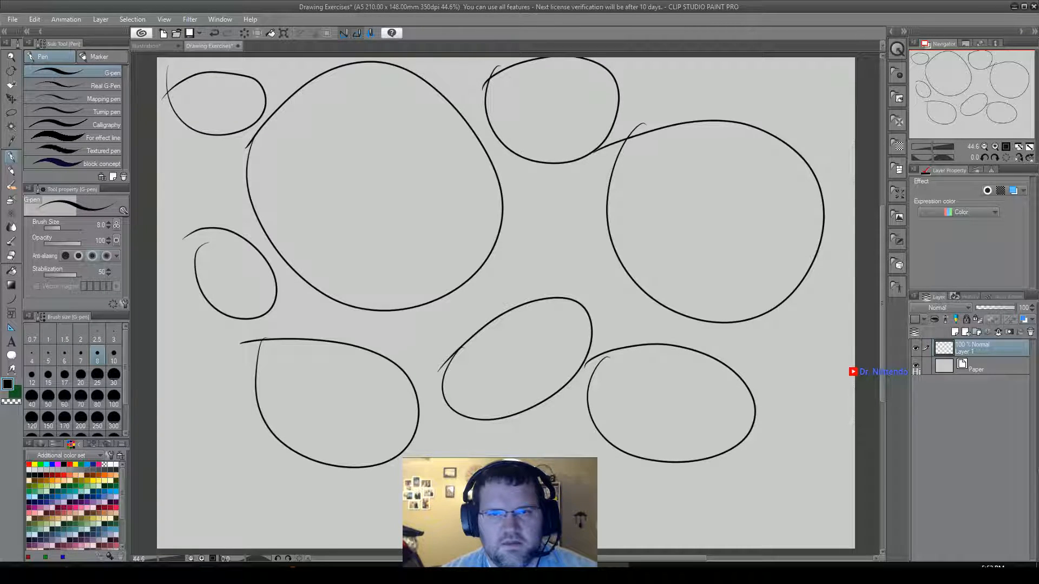
pyautogui.moveTo(656, 62)
pyautogui.mouseDown()
pyautogui.moveTo(660, 104)
pyautogui.moveTo(694, 100)
pyautogui.moveTo(708, 79)
pyautogui.moveTo(671, 65)
pyautogui.mouseUp()
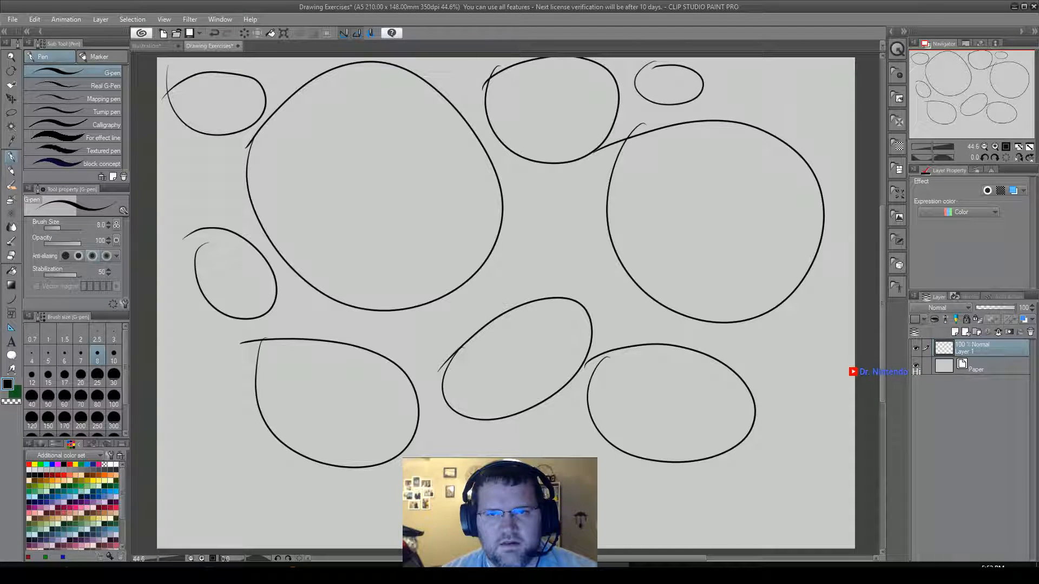
# Draw three small ovals in the canvas's upper-right corner, above and beside the right large circle.
pyautogui.moveTo(768, 65)
pyautogui.mouseDown()
pyautogui.moveTo(711, 89)
pyautogui.moveTo(760, 118)
pyautogui.mouseUp()
pyautogui.moveTo(760, 69)
pyautogui.mouseDown()
pyautogui.moveTo(808, 133)
pyautogui.moveTo(838, 128)
pyautogui.moveTo(850, 99)
pyautogui.moveTo(841, 81)
pyautogui.moveTo(810, 70)
pyautogui.mouseUp()
pyautogui.moveTo(821, 157)
pyautogui.mouseDown()
pyautogui.moveTo(847, 172)
pyautogui.moveTo(840, 134)
pyautogui.moveTo(823, 139)
pyautogui.mouseUp()
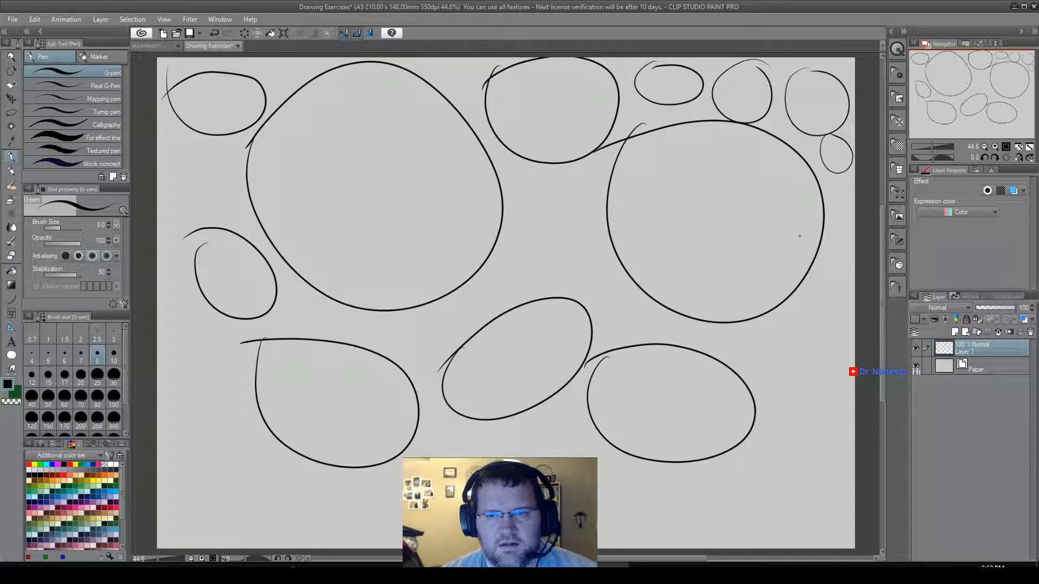
# Draw two small ovals in the gap between the large circles and a small circle below the left large one.
pyautogui.moveTo(534, 173)
pyautogui.mouseDown()
pyautogui.moveTo(520, 196)
pyautogui.moveTo(526, 228)
pyautogui.moveTo(575, 250)
pyautogui.moveTo(578, 205)
pyautogui.moveTo(537, 184)
pyautogui.mouseUp()
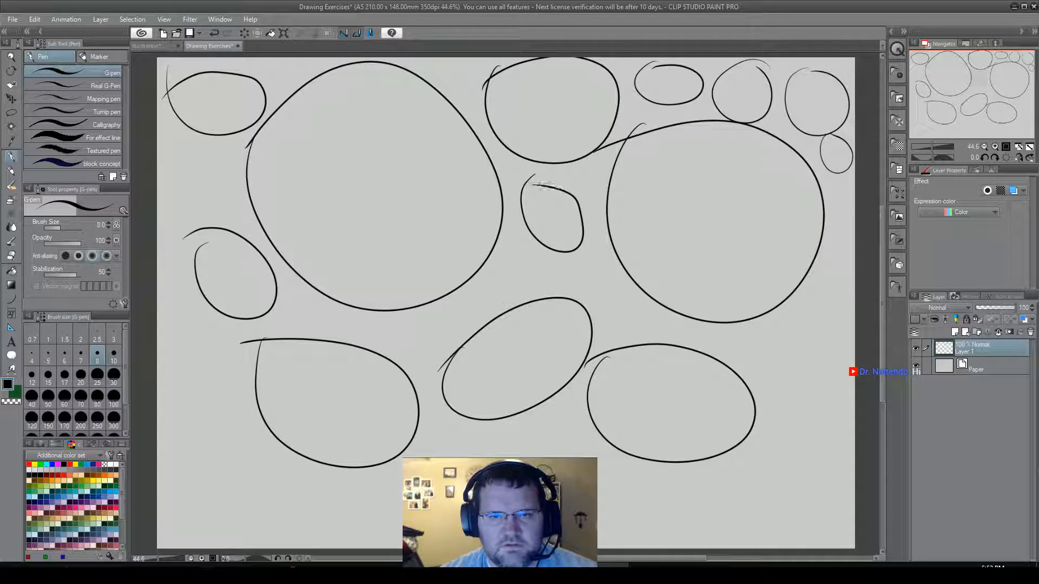
pyautogui.moveTo(559, 255)
pyautogui.mouseDown()
pyautogui.moveTo(544, 270)
pyautogui.moveTo(562, 288)
pyautogui.moveTo(600, 281)
pyautogui.moveTo(584, 257)
pyautogui.moveTo(548, 257)
pyautogui.mouseUp()
pyautogui.moveTo(447, 303)
pyautogui.mouseDown()
pyautogui.moveTo(427, 336)
pyautogui.moveTo(439, 351)
pyautogui.moveTo(482, 334)
pyautogui.moveTo(483, 301)
pyautogui.mouseUp()
pyautogui.hotkey('ctrl', 'z')
pyautogui.moveTo(417, 313)
pyautogui.mouseDown()
pyautogui.moveTo(404, 348)
pyautogui.moveTo(435, 355)
pyautogui.moveTo(441, 322)
pyautogui.moveTo(416, 316)
pyautogui.mouseUp()
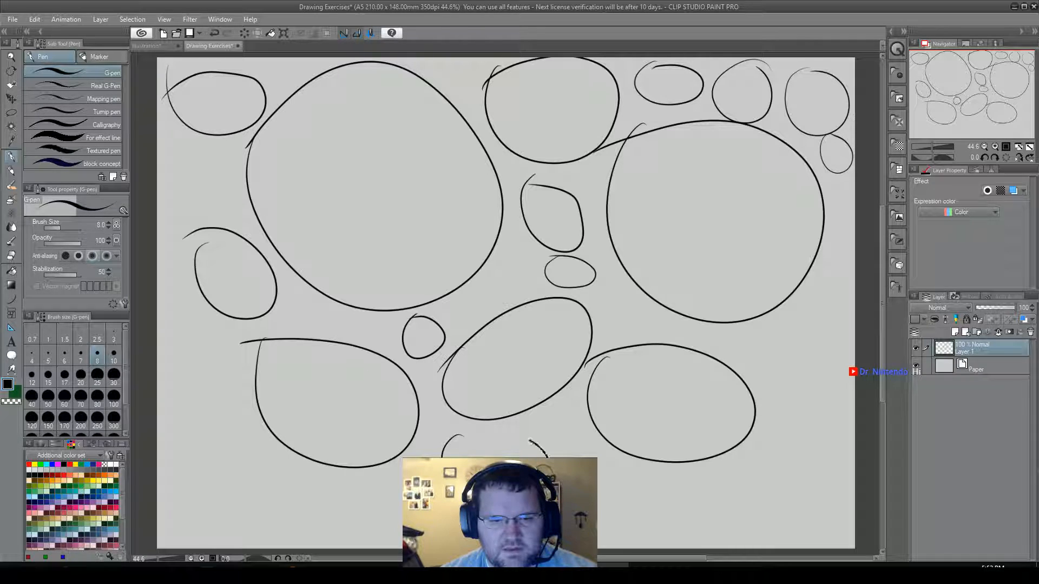
# Draw an oval below the tilted oval and more small ovals along the lower-left side and lower edge of the canvas.
pyautogui.moveTo(457, 436); pyautogui.dragTo(436, 447)
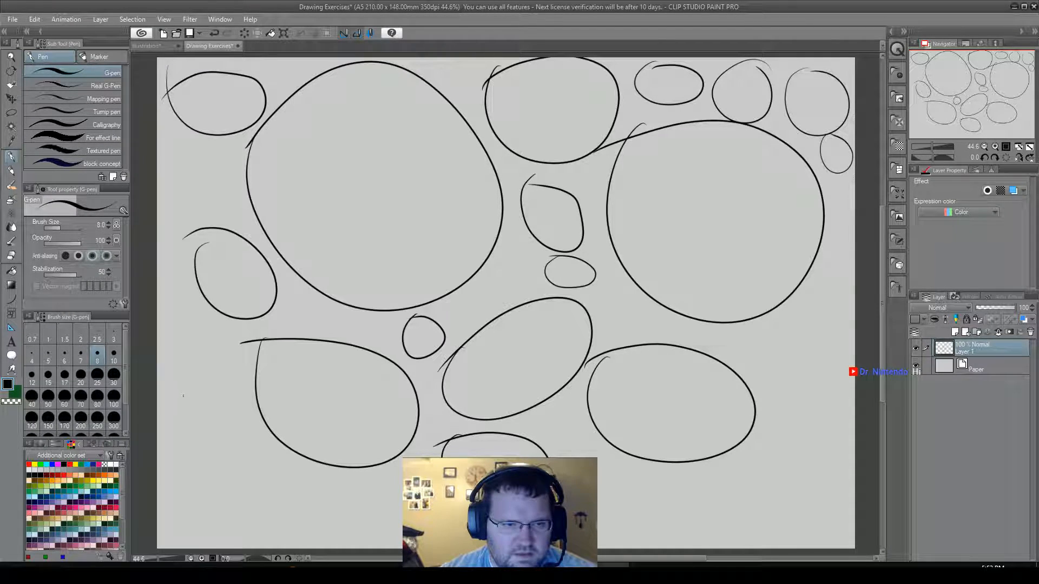
pyautogui.moveTo(180, 351)
pyautogui.mouseDown()
pyautogui.moveTo(169, 411)
pyautogui.moveTo(236, 427)
pyautogui.moveTo(222, 358)
pyautogui.moveTo(181, 352)
pyautogui.mouseUp()
pyautogui.moveTo(189, 450)
pyautogui.mouseDown()
pyautogui.moveTo(170, 476)
pyautogui.moveTo(184, 508)
pyautogui.moveTo(262, 542)
pyautogui.moveTo(271, 497)
pyautogui.moveTo(246, 469)
pyautogui.moveTo(175, 453)
pyautogui.mouseUp()
pyautogui.moveTo(322, 477)
pyautogui.mouseDown()
pyautogui.moveTo(296, 513)
pyautogui.moveTo(323, 538)
pyautogui.moveTo(363, 541)
pyautogui.moveTo(387, 515)
pyautogui.moveTo(367, 483)
pyautogui.moveTo(332, 471)
pyautogui.moveTo(293, 478)
pyautogui.mouseUp()
pyautogui.moveTo(414, 469); pyautogui.dragTo(402, 508)
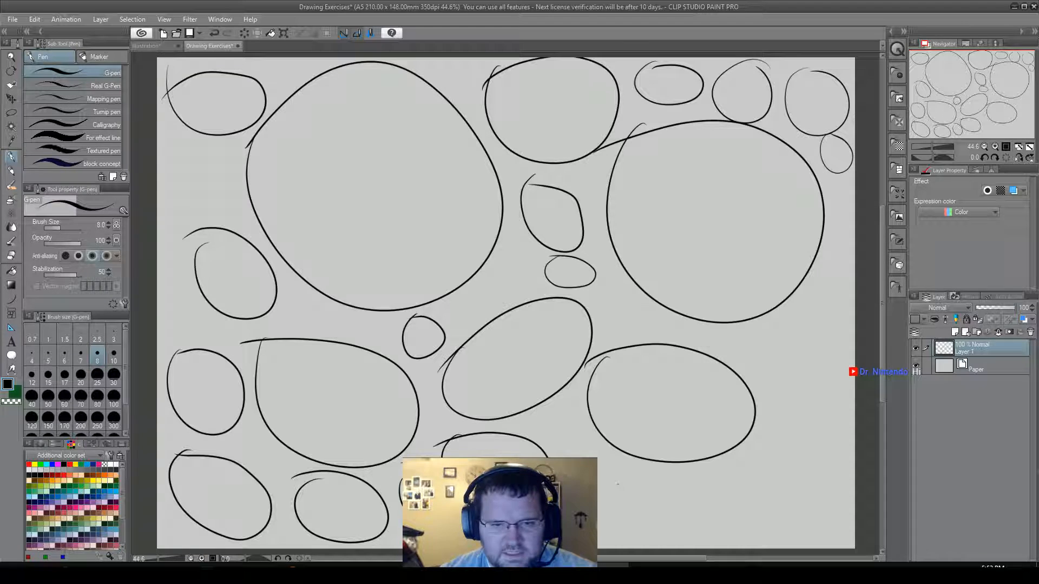
# Fill the lower-right area with three ovals along the canvas's lower edge and one beside the medium right oval.
pyautogui.moveTo(606, 464)
pyautogui.mouseDown()
pyautogui.moveTo(642, 527)
pyautogui.moveTo(598, 464)
pyautogui.mouseUp()
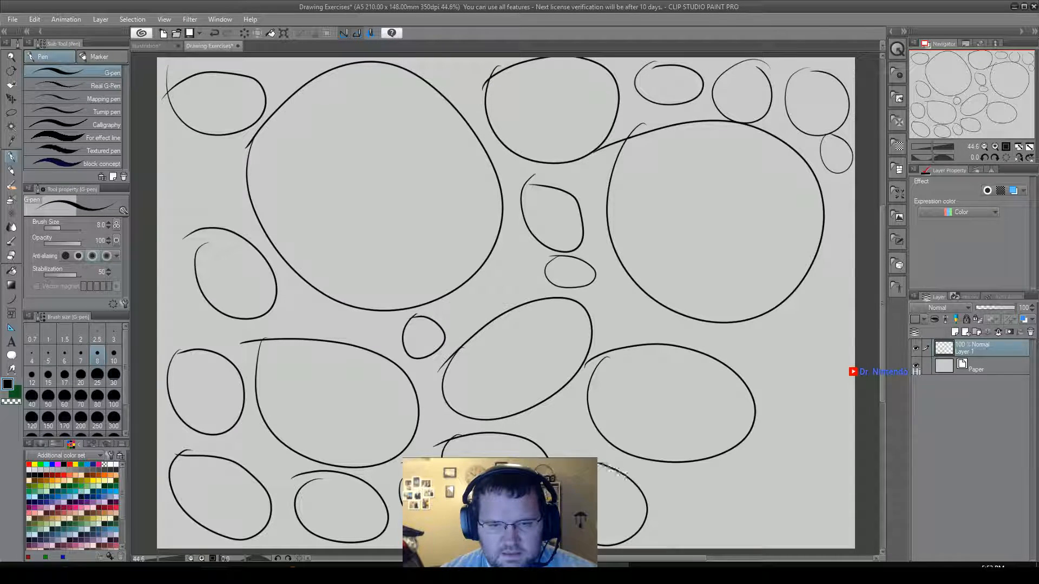
pyautogui.moveTo(677, 473)
pyautogui.mouseDown()
pyautogui.moveTo(656, 516)
pyautogui.moveTo(666, 547)
pyautogui.moveTo(736, 548)
pyautogui.moveTo(733, 505)
pyautogui.moveTo(665, 482)
pyautogui.mouseUp()
pyautogui.moveTo(755, 454)
pyautogui.mouseDown()
pyautogui.moveTo(791, 510)
pyautogui.moveTo(812, 448)
pyautogui.moveTo(739, 461)
pyautogui.mouseUp()
pyautogui.moveTo(775, 359)
pyautogui.mouseDown()
pyautogui.moveTo(774, 409)
pyautogui.moveTo(827, 420)
pyautogui.moveTo(832, 399)
pyautogui.moveTo(786, 336)
pyautogui.mouseUp()
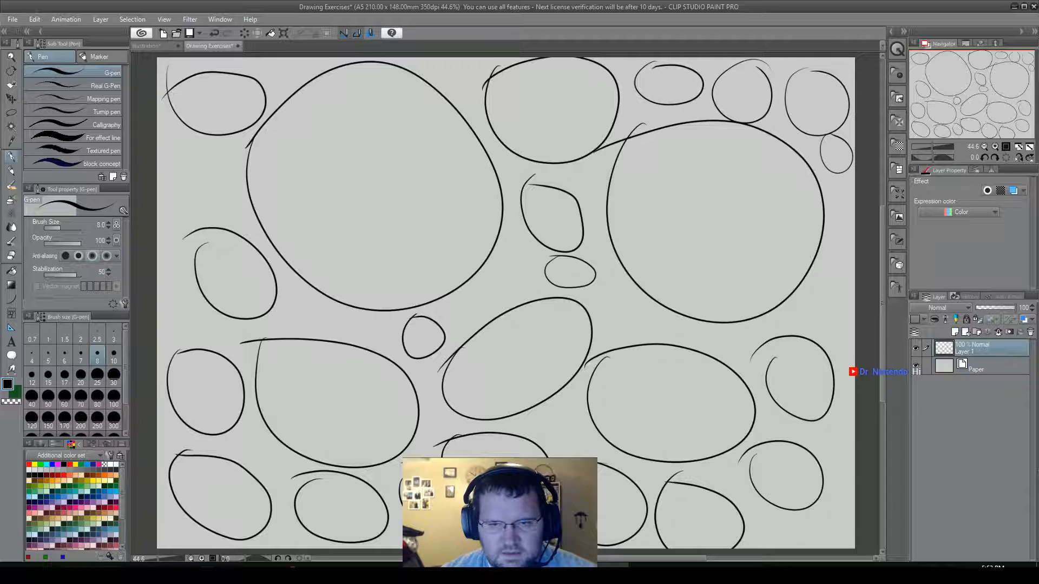
# Draw a tiny circle beneath the right large circle and a column of small ovals between that circle and the canvas's right edge.
pyautogui.moveTo(656, 320)
pyautogui.mouseDown()
pyautogui.moveTo(677, 341)
pyautogui.moveTo(685, 329)
pyautogui.moveTo(653, 322)
pyautogui.mouseUp()
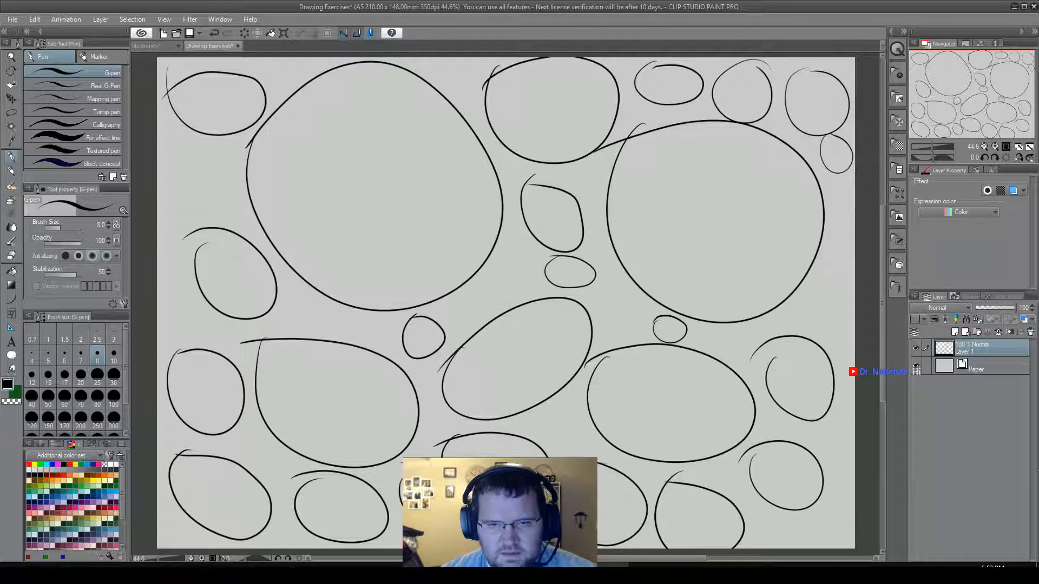
pyautogui.moveTo(791, 309)
pyautogui.mouseDown()
pyautogui.moveTo(845, 332)
pyautogui.moveTo(848, 306)
pyautogui.moveTo(812, 292)
pyautogui.moveTo(779, 303)
pyautogui.mouseUp()
pyautogui.moveTo(823, 258)
pyautogui.mouseDown()
pyautogui.moveTo(839, 285)
pyautogui.moveTo(850, 264)
pyautogui.moveTo(822, 254)
pyautogui.mouseUp()
pyautogui.moveTo(833, 208)
pyautogui.mouseDown()
pyautogui.moveTo(851, 226)
pyautogui.moveTo(839, 207)
pyautogui.moveTo(847, 201)
pyautogui.moveTo(832, 197)
pyautogui.mouseUp()
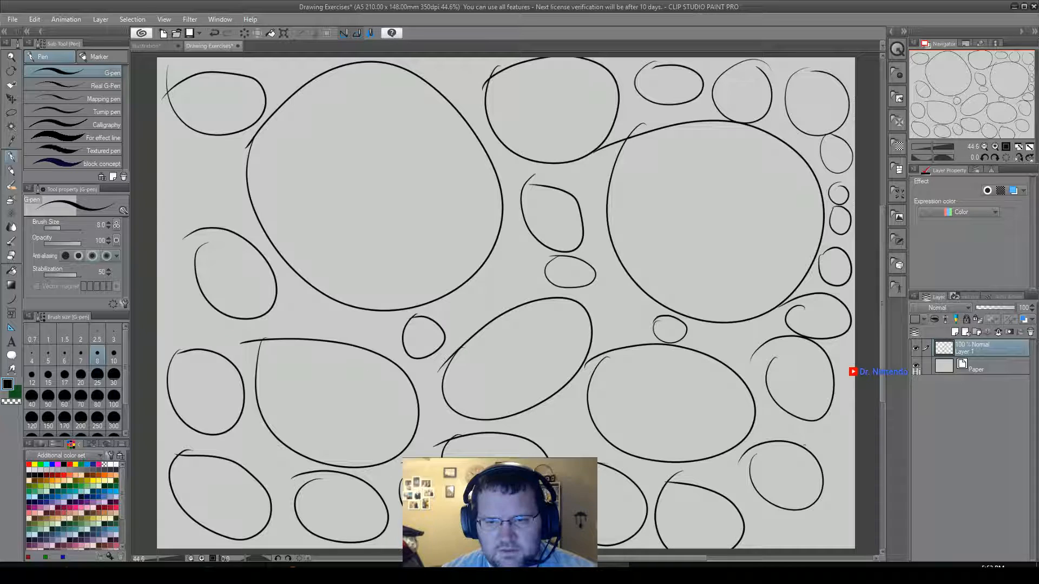
# Fill the lower half of the canvas's right edge and the lower-right corner with tiny circles.
pyautogui.moveTo(836, 417)
pyautogui.mouseDown()
pyautogui.moveTo(832, 453)
pyautogui.moveTo(853, 441)
pyautogui.moveTo(838, 398)
pyautogui.moveTo(852, 398)
pyautogui.moveTo(840, 340)
pyautogui.mouseUp()
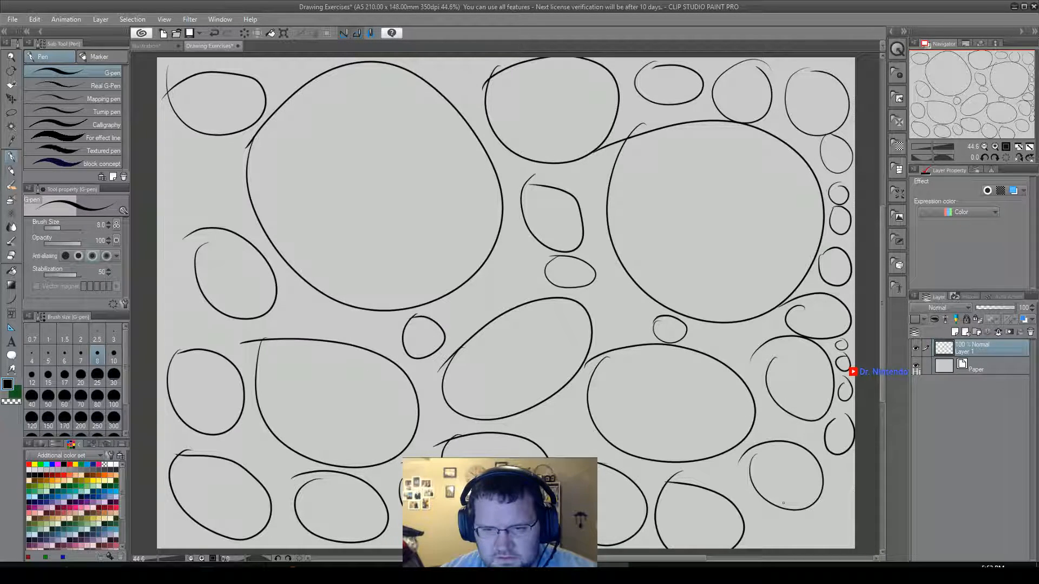
pyautogui.moveTo(763, 507)
pyautogui.mouseDown()
pyautogui.moveTo(746, 530)
pyautogui.moveTo(774, 545)
pyautogui.moveTo(780, 511)
pyautogui.moveTo(760, 504)
pyautogui.mouseUp()
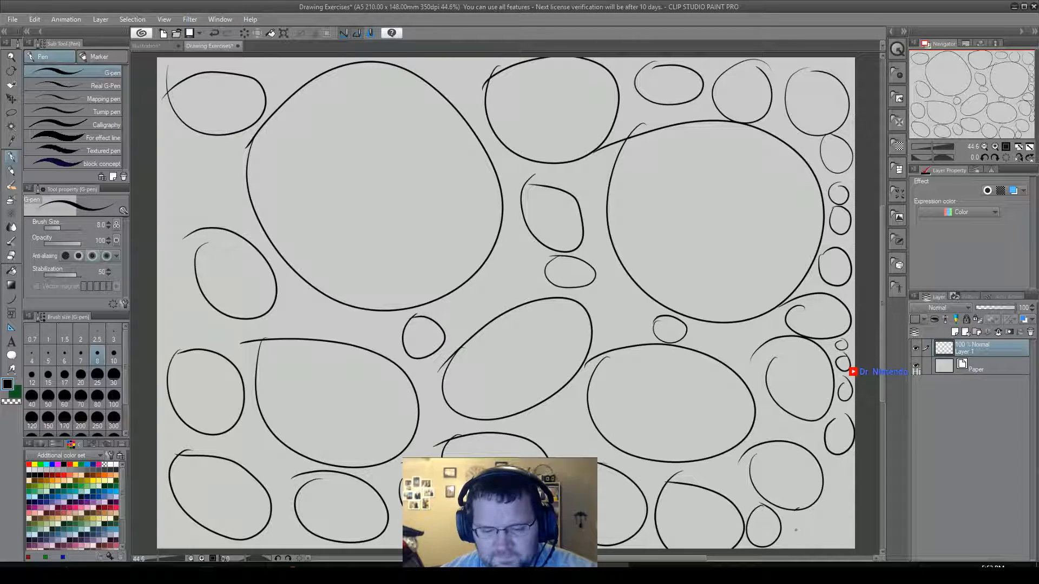
pyautogui.moveTo(798, 517)
pyautogui.mouseDown()
pyautogui.moveTo(807, 543)
pyautogui.moveTo(816, 532)
pyautogui.moveTo(807, 519)
pyautogui.moveTo(825, 516)
pyautogui.moveTo(834, 536)
pyautogui.moveTo(846, 525)
pyautogui.moveTo(833, 486)
pyautogui.moveTo(841, 498)
pyautogui.moveTo(841, 457)
pyautogui.mouseUp()
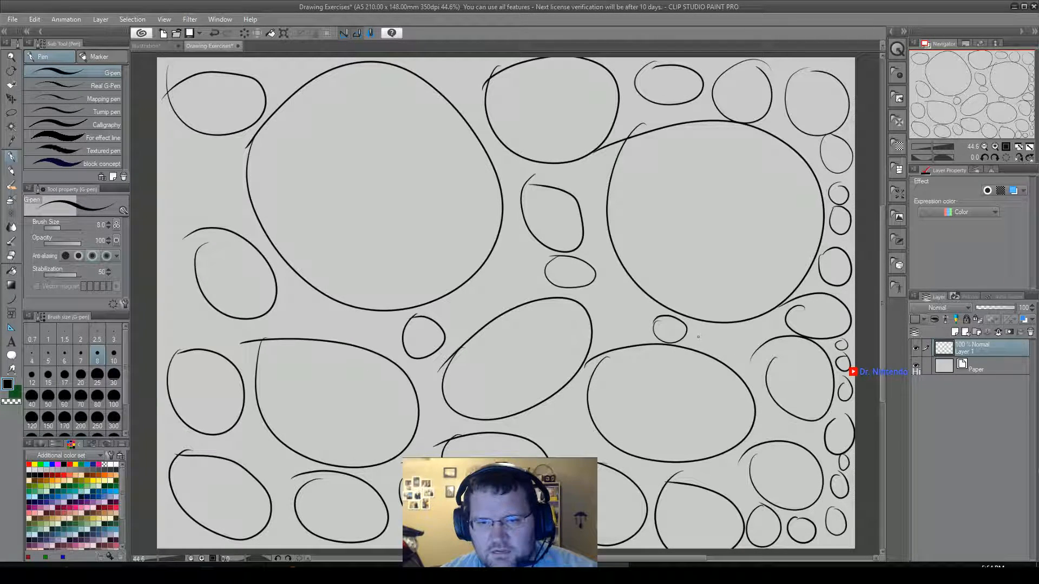
# Line the lower and left sides of the right large circle and the gap between the large circles with small circles.
pyautogui.moveTo(697, 337)
pyautogui.mouseDown()
pyautogui.moveTo(710, 331)
pyautogui.moveTo(739, 361)
pyautogui.moveTo(748, 350)
pyautogui.moveTo(737, 334)
pyautogui.moveTo(756, 323)
pyautogui.mouseUp()
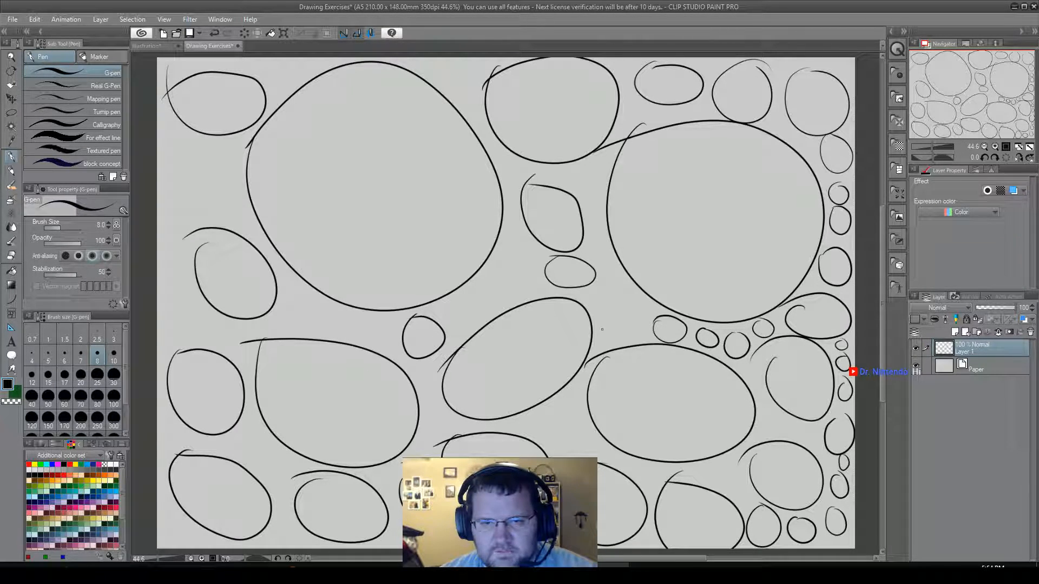
pyautogui.moveTo(600, 334)
pyautogui.mouseDown()
pyautogui.moveTo(607, 349)
pyautogui.moveTo(615, 331)
pyautogui.moveTo(602, 328)
pyautogui.moveTo(636, 344)
pyautogui.moveTo(633, 321)
pyautogui.moveTo(650, 310)
pyautogui.moveTo(603, 327)
pyautogui.moveTo(617, 318)
pyautogui.moveTo(600, 309)
pyautogui.moveTo(623, 283)
pyautogui.moveTo(605, 281)
pyautogui.moveTo(593, 227)
pyautogui.moveTo(607, 231)
pyautogui.moveTo(595, 199)
pyautogui.moveTo(605, 182)
pyautogui.mouseUp()
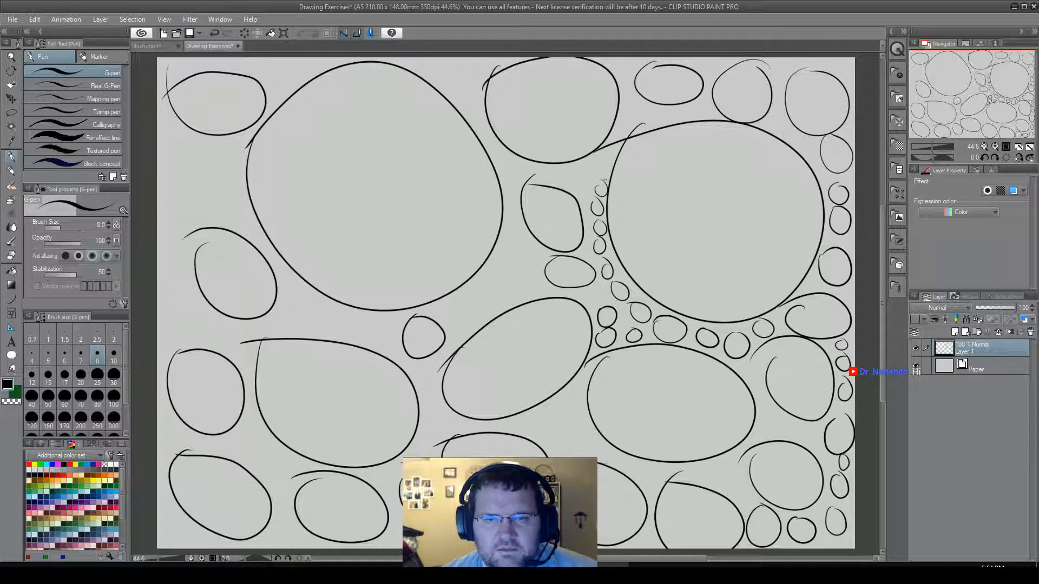
pyautogui.moveTo(601, 167)
pyautogui.mouseDown()
pyautogui.moveTo(606, 177)
pyautogui.moveTo(602, 161)
pyautogui.moveTo(587, 184)
pyautogui.moveTo(566, 173)
pyautogui.moveTo(512, 177)
pyautogui.moveTo(517, 162)
pyautogui.mouseUp()
pyautogui.moveTo(511, 205)
pyautogui.mouseDown()
pyautogui.moveTo(507, 253)
pyautogui.moveTo(536, 259)
pyautogui.moveTo(519, 238)
pyautogui.moveTo(493, 275)
pyautogui.moveTo(504, 261)
pyautogui.moveTo(516, 283)
pyautogui.moveTo(542, 290)
pyautogui.moveTo(524, 276)
pyautogui.moveTo(489, 277)
pyautogui.moveTo(490, 299)
pyautogui.moveTo(506, 313)
pyautogui.moveTo(500, 295)
pyautogui.moveTo(471, 308)
pyautogui.moveTo(461, 300)
pyautogui.mouseUp()
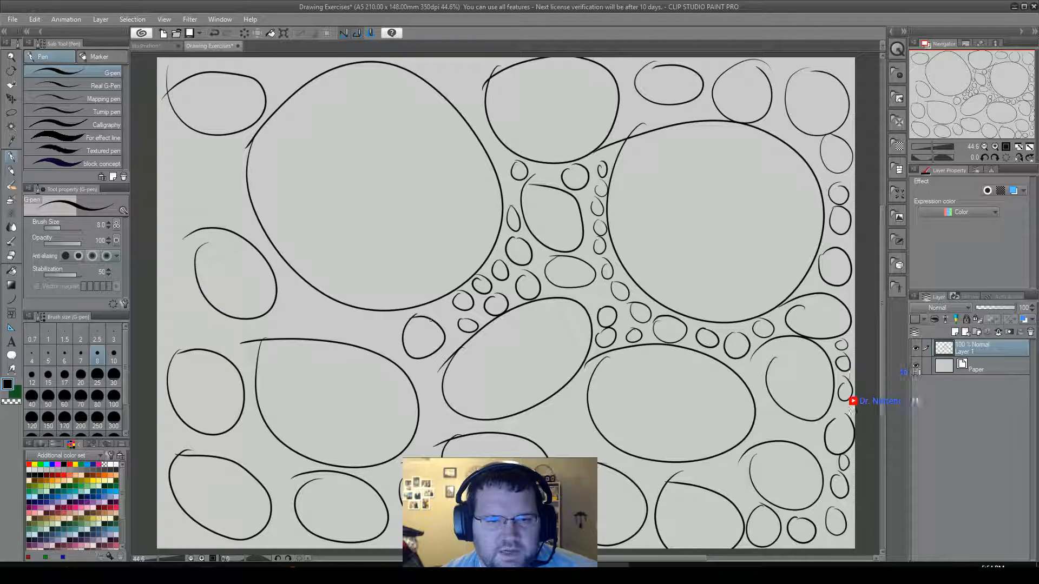
pyautogui.moveTo(446, 307); pyautogui.dragTo(440, 308)
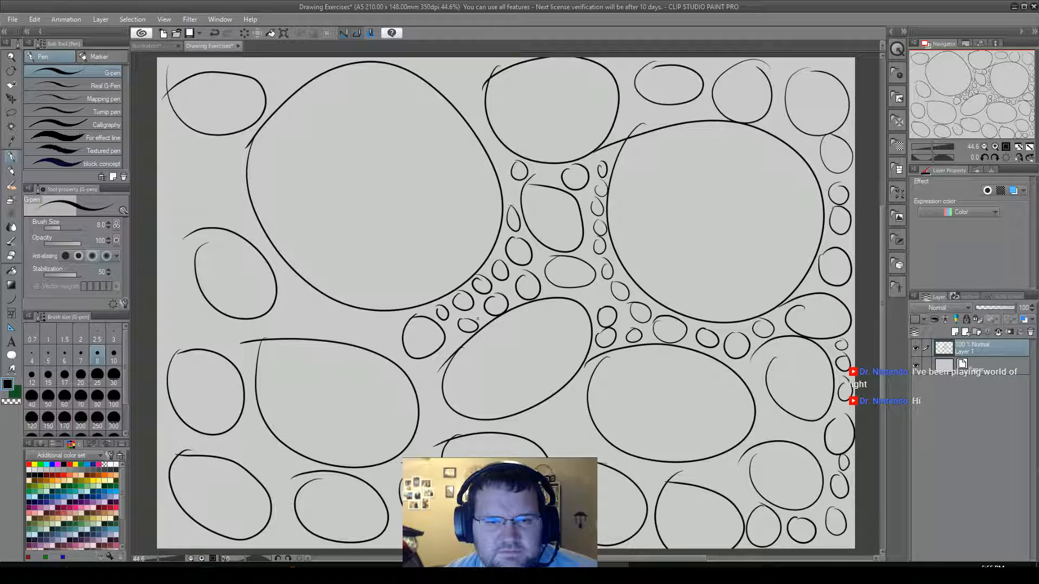
# Pack tiny circles around the small circle between the left large circle and the tilted oval.
pyautogui.moveTo(478, 320)
pyautogui.mouseDown()
pyautogui.moveTo(486, 328)
pyautogui.moveTo(486, 308)
pyautogui.moveTo(474, 317)
pyautogui.moveTo(452, 307)
pyautogui.mouseUp()
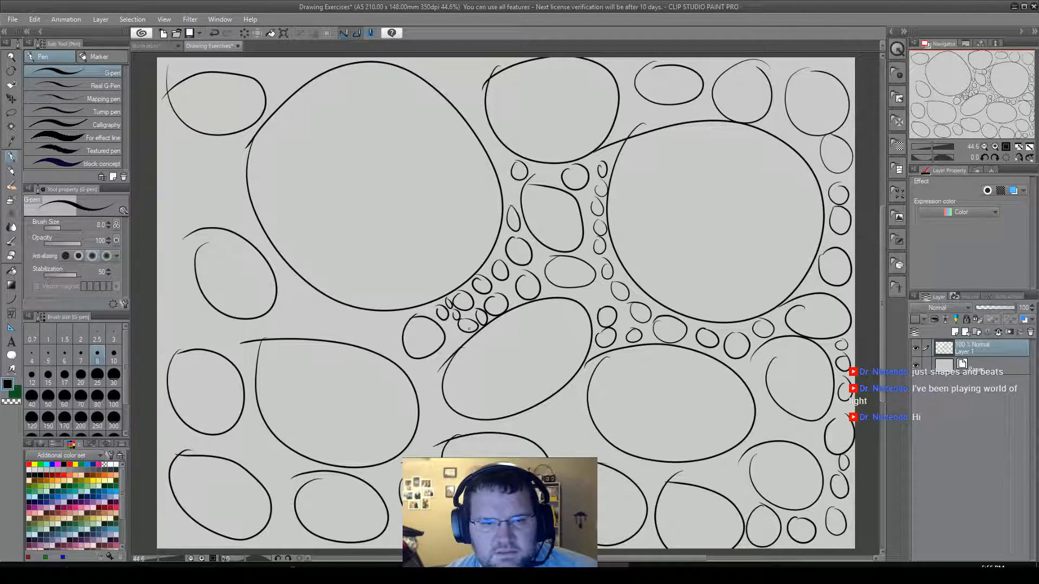
pyautogui.moveTo(456, 336)
pyautogui.mouseDown()
pyautogui.moveTo(463, 331)
pyautogui.moveTo(450, 321)
pyautogui.moveTo(452, 347)
pyautogui.mouseUp()
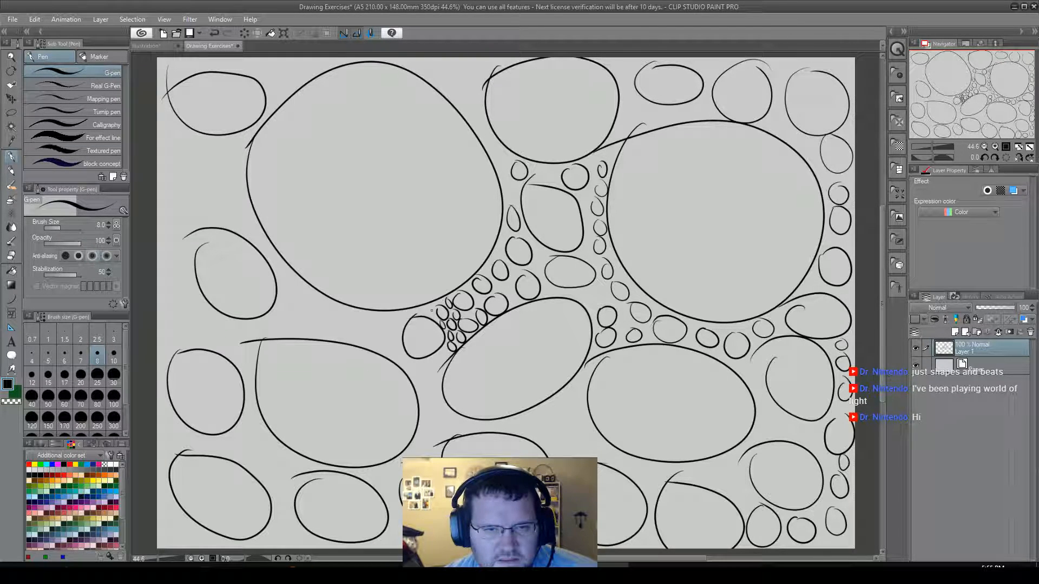
pyautogui.moveTo(436, 318); pyautogui.dragTo(422, 307)
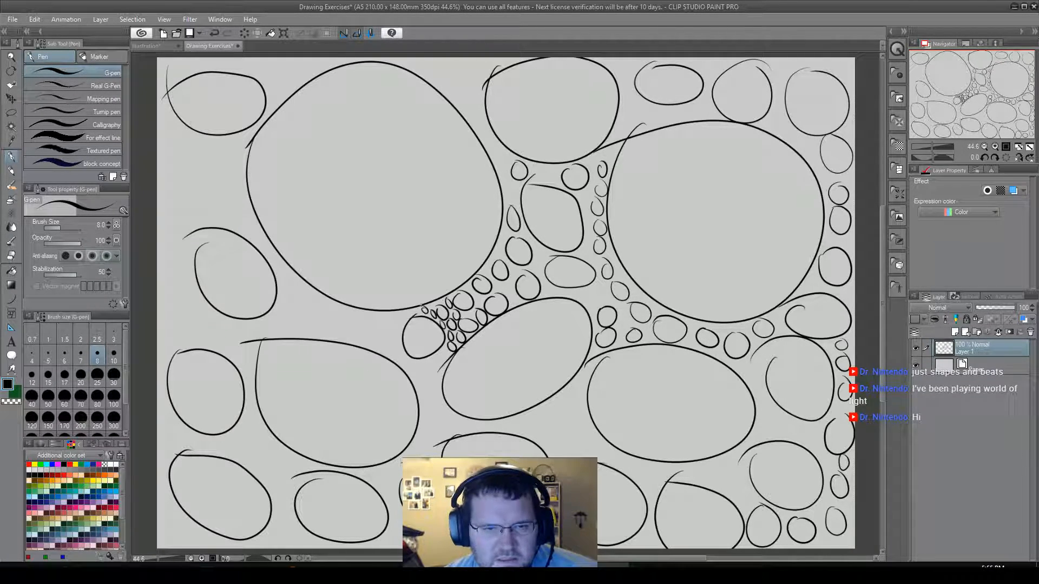
pyautogui.moveTo(443, 346)
pyautogui.mouseDown()
pyautogui.moveTo(432, 369)
pyautogui.moveTo(437, 357)
pyautogui.moveTo(432, 374)
pyautogui.moveTo(445, 371)
pyautogui.moveTo(430, 364)
pyautogui.mouseUp()
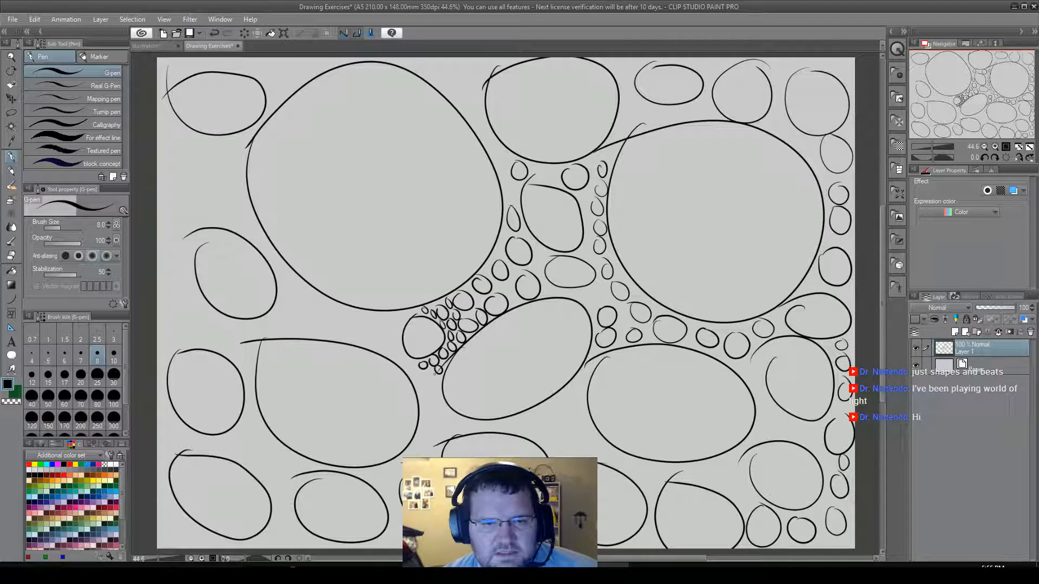
pyautogui.moveTo(440, 376); pyautogui.dragTo(433, 383)
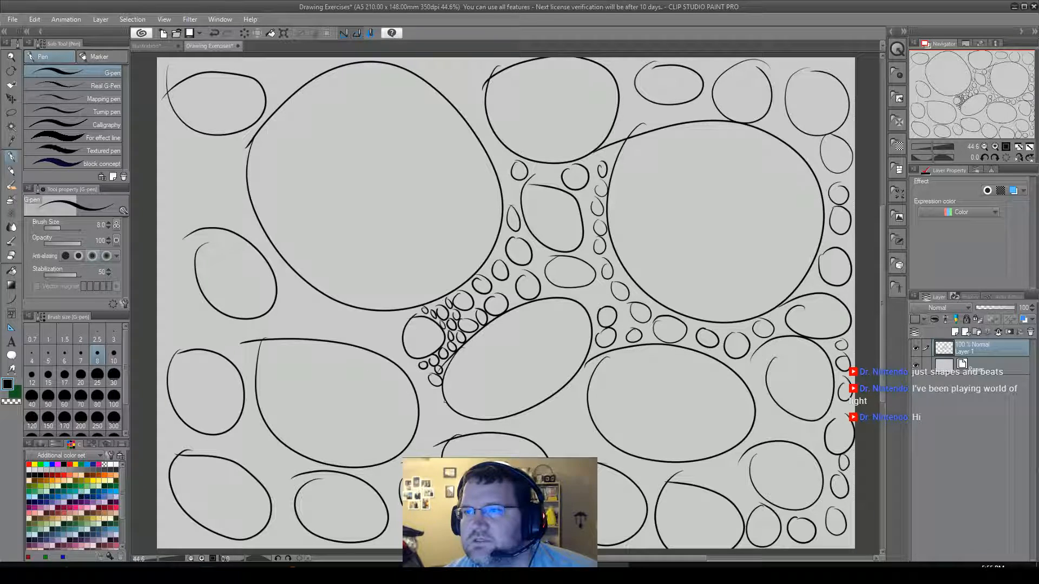
# Fill the gaps below the tilted oval and beside the medium right oval with small and tiny circles.
pyautogui.moveTo(425, 370)
pyautogui.mouseDown()
pyautogui.moveTo(414, 362)
pyautogui.moveTo(427, 406)
pyautogui.moveTo(428, 391)
pyautogui.moveTo(448, 426)
pyautogui.moveTo(428, 431)
pyautogui.moveTo(460, 419)
pyautogui.moveTo(577, 429)
pyautogui.moveTo(560, 399)
pyautogui.moveTo(545, 409)
pyautogui.mouseUp()
pyautogui.hotkey('ctrl', 'z')
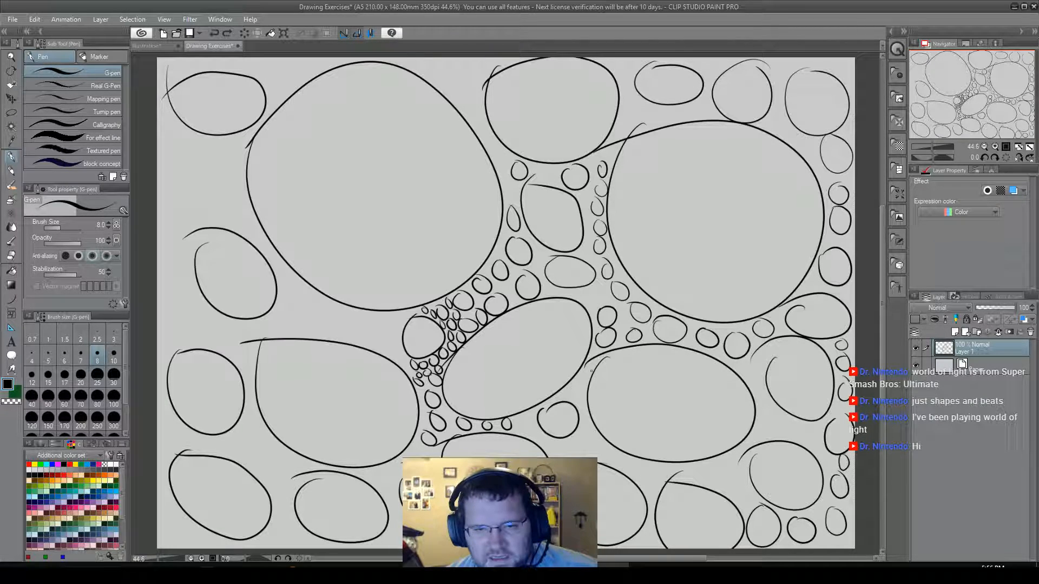
pyautogui.moveTo(582, 378)
pyautogui.mouseDown()
pyautogui.moveTo(586, 367)
pyautogui.moveTo(567, 395)
pyautogui.moveTo(577, 387)
pyautogui.moveTo(553, 398)
pyautogui.moveTo(574, 410)
pyautogui.moveTo(584, 394)
pyautogui.moveTo(587, 436)
pyautogui.moveTo(584, 421)
pyautogui.moveTo(652, 480)
pyautogui.moveTo(659, 467)
pyautogui.moveTo(641, 464)
pyautogui.mouseUp()
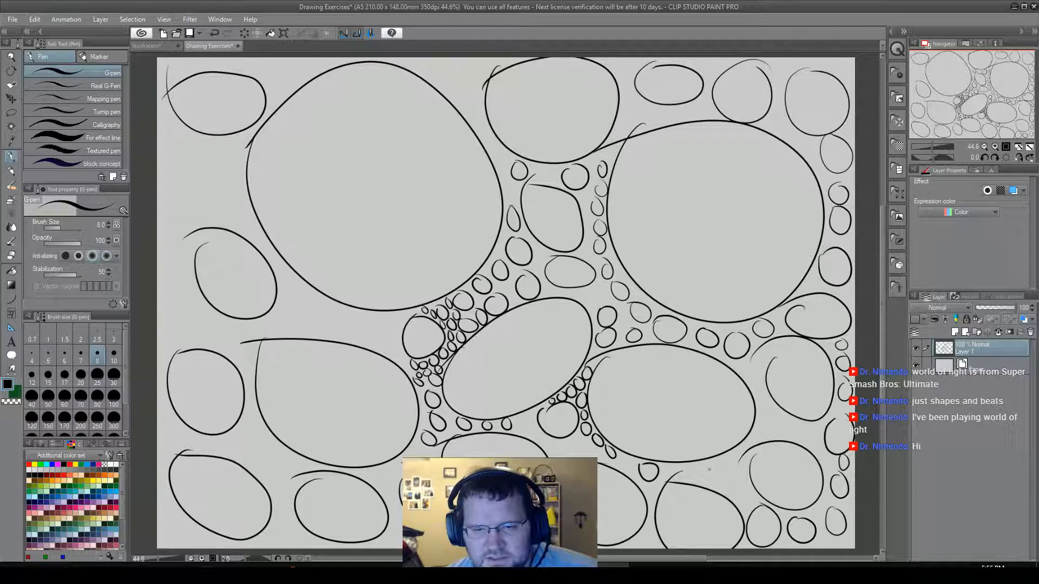
# Draw three small ovals in the remaining gaps below and to the right of the medium right oval.
pyautogui.moveTo(707, 468)
pyautogui.mouseDown()
pyautogui.moveTo(717, 487)
pyautogui.moveTo(730, 485)
pyautogui.moveTo(741, 472)
pyautogui.moveTo(710, 461)
pyautogui.mouseUp()
pyautogui.moveTo(762, 406)
pyautogui.mouseDown()
pyautogui.moveTo(764, 436)
pyautogui.moveTo(779, 422)
pyautogui.mouseUp()
pyautogui.moveTo(756, 357)
pyautogui.mouseDown()
pyautogui.moveTo(760, 383)
pyautogui.moveTo(751, 359)
pyautogui.mouseUp()
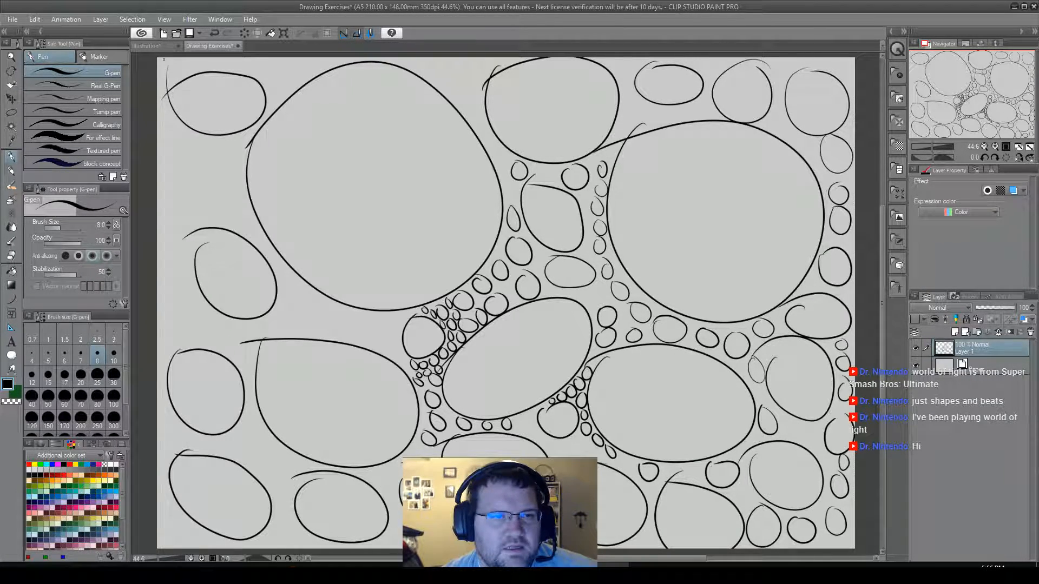
# Fill the canvas's upper-left edge and the gap between the corner oval and the left large circle with tiny circles.
pyautogui.moveTo(159, 63)
pyautogui.mouseDown()
pyautogui.moveTo(168, 82)
pyautogui.moveTo(178, 73)
pyautogui.moveTo(163, 61)
pyautogui.moveTo(211, 60)
pyautogui.moveTo(215, 71)
pyautogui.moveTo(243, 64)
pyautogui.moveTo(262, 77)
pyautogui.moveTo(258, 57)
pyautogui.moveTo(202, 63)
pyautogui.mouseUp()
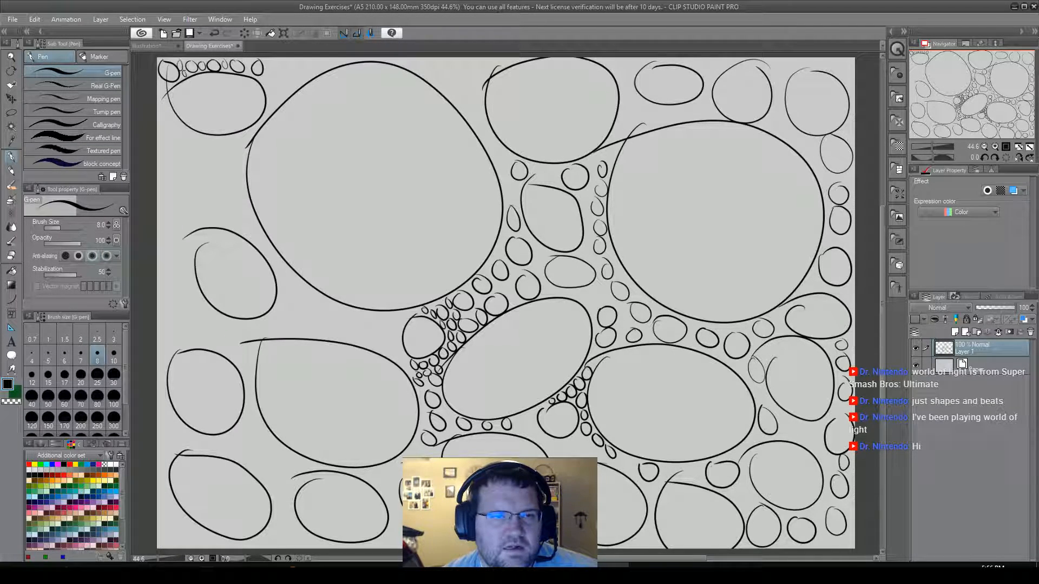
pyautogui.moveTo(271, 60)
pyautogui.mouseDown()
pyautogui.moveTo(267, 69)
pyautogui.moveTo(275, 60)
pyautogui.mouseUp()
pyautogui.moveTo(269, 75)
pyautogui.mouseDown()
pyautogui.moveTo(296, 75)
pyautogui.moveTo(297, 58)
pyautogui.moveTo(313, 71)
pyautogui.moveTo(315, 58)
pyautogui.moveTo(334, 65)
pyautogui.moveTo(303, 60)
pyautogui.mouseUp()
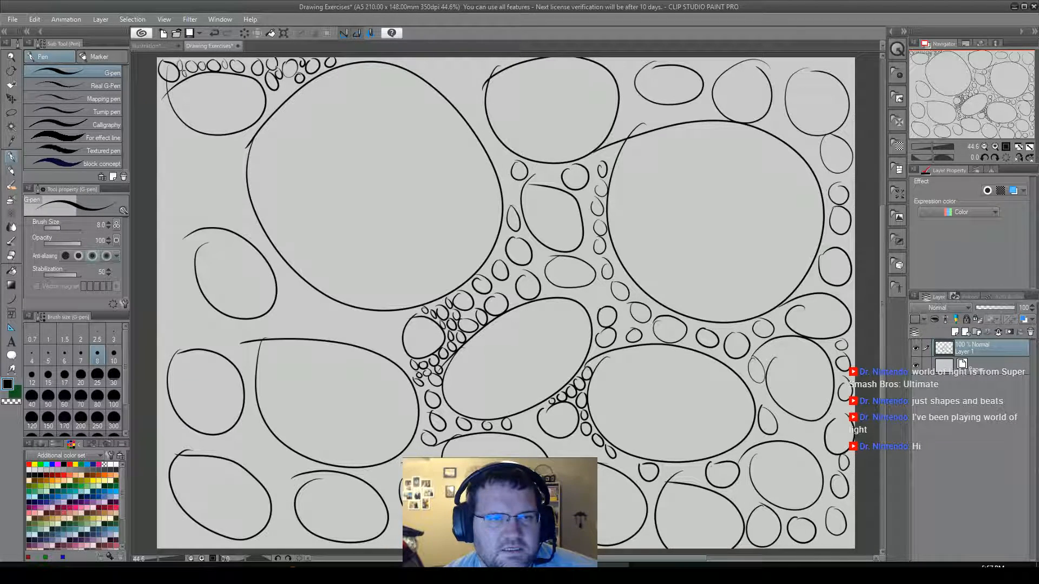
pyautogui.moveTo(285, 89)
pyautogui.mouseDown()
pyautogui.moveTo(274, 98)
pyautogui.moveTo(278, 89)
pyautogui.mouseUp()
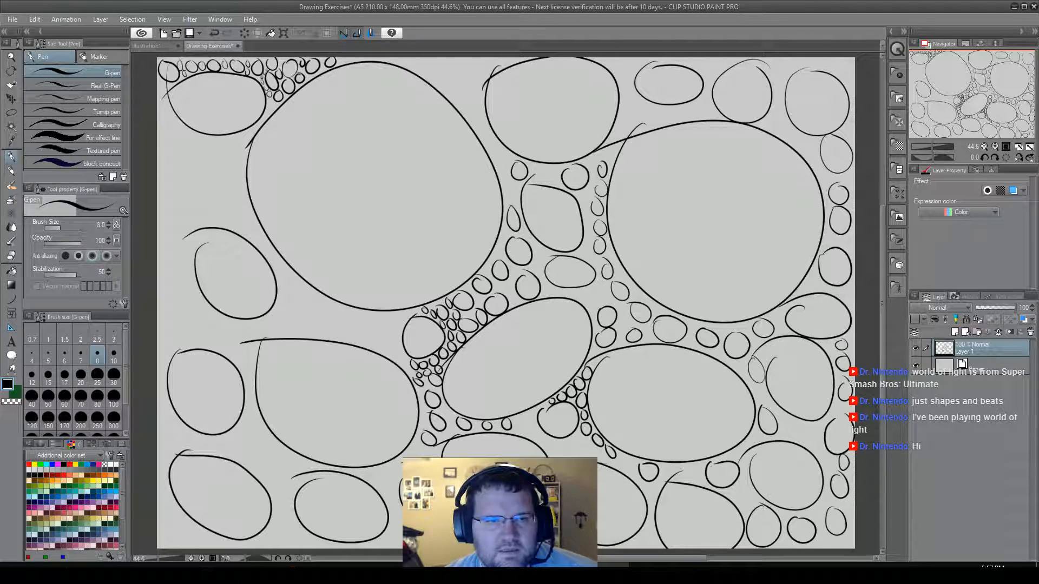
pyautogui.moveTo(270, 105); pyautogui.dragTo(252, 130)
# Draw tiny circles down the left side and along the underside of the upper-left corner oval.
pyautogui.moveTo(165, 107)
pyautogui.mouseDown()
pyautogui.moveTo(163, 118)
pyautogui.moveTo(166, 109)
pyautogui.mouseUp()
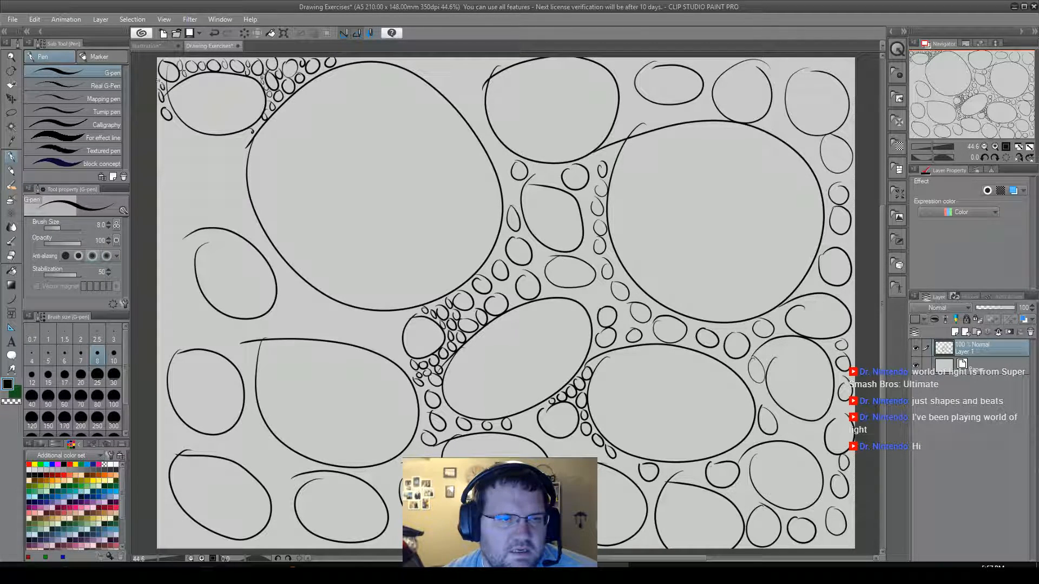
pyautogui.moveTo(164, 128)
pyautogui.mouseDown()
pyautogui.moveTo(170, 152)
pyautogui.moveTo(189, 150)
pyautogui.moveTo(191, 133)
pyautogui.moveTo(200, 147)
pyautogui.moveTo(192, 153)
pyautogui.moveTo(207, 133)
pyautogui.mouseUp()
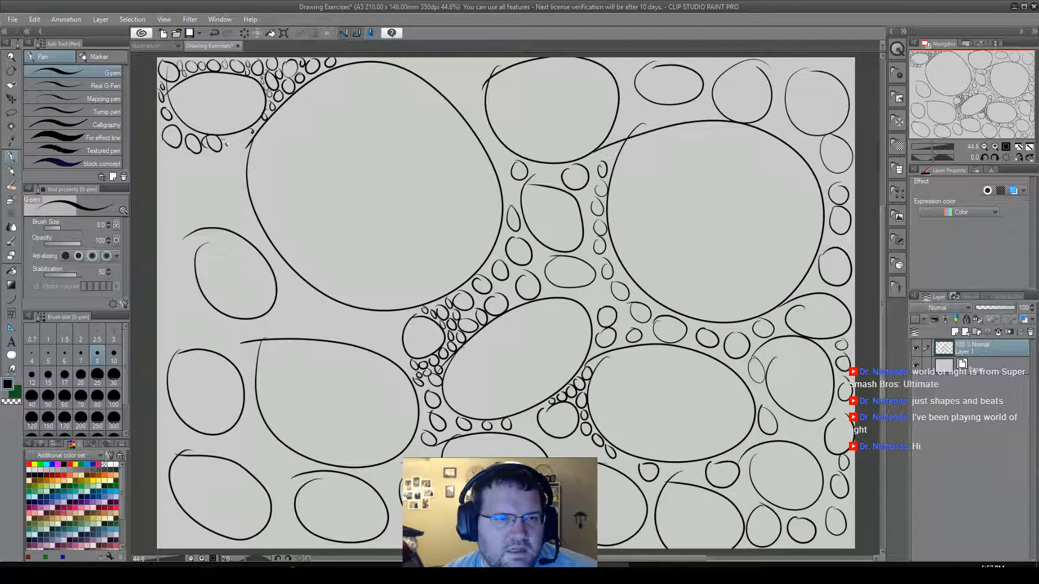
pyautogui.moveTo(245, 135); pyautogui.dragTo(248, 135)
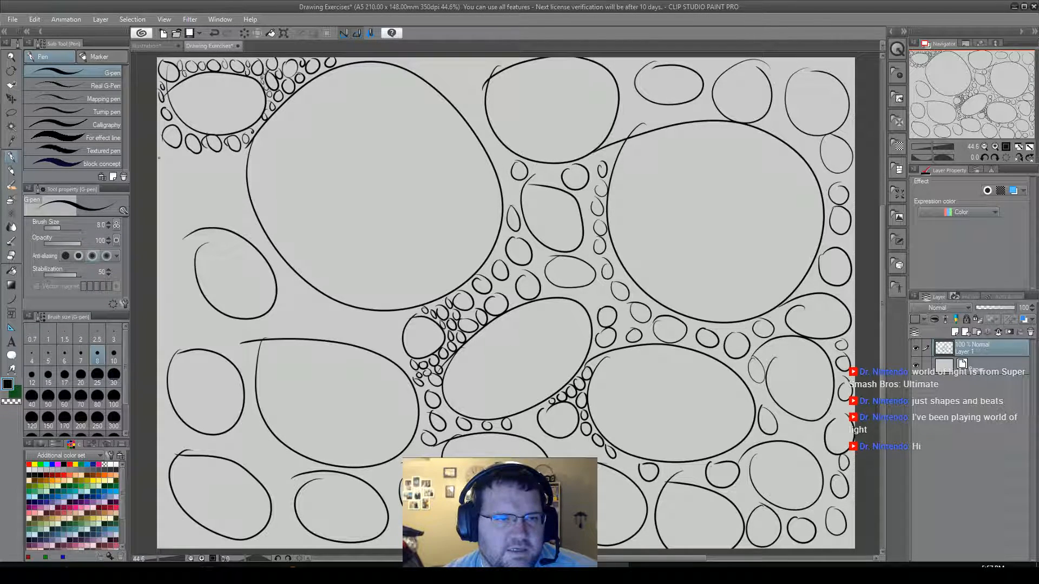
# Fill the space left of the left large circle with a row of small circles, a larger oval and a column down the canvas edge.
pyautogui.moveTo(176, 171)
pyautogui.mouseDown()
pyautogui.moveTo(163, 153)
pyautogui.moveTo(190, 155)
pyautogui.moveTo(193, 172)
pyautogui.moveTo(224, 157)
pyautogui.moveTo(224, 169)
pyautogui.mouseUp()
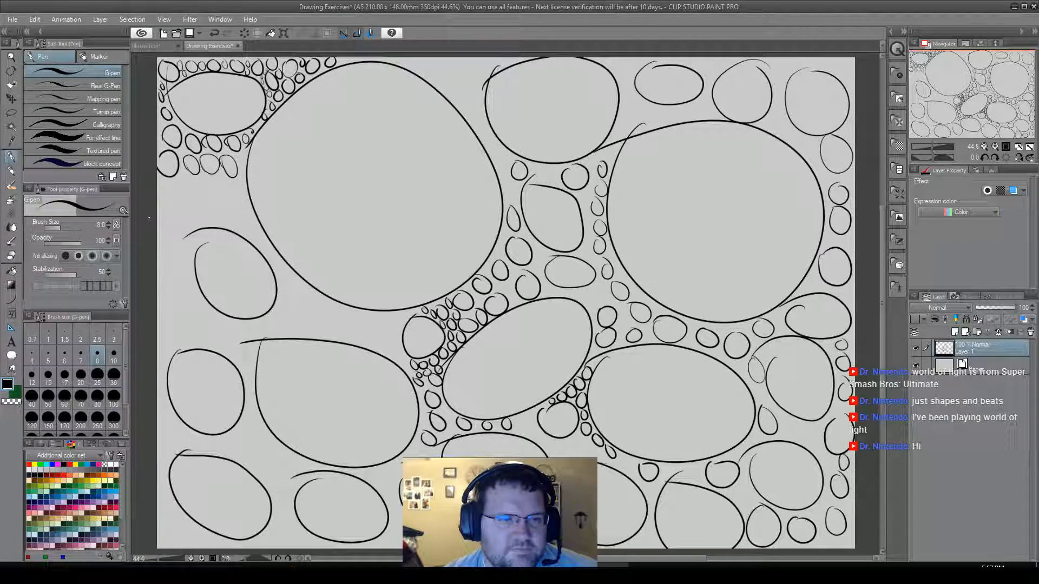
pyautogui.moveTo(165, 186)
pyautogui.mouseDown()
pyautogui.moveTo(195, 182)
pyautogui.moveTo(213, 184)
pyautogui.moveTo(227, 197)
pyautogui.moveTo(192, 223)
pyautogui.mouseUp()
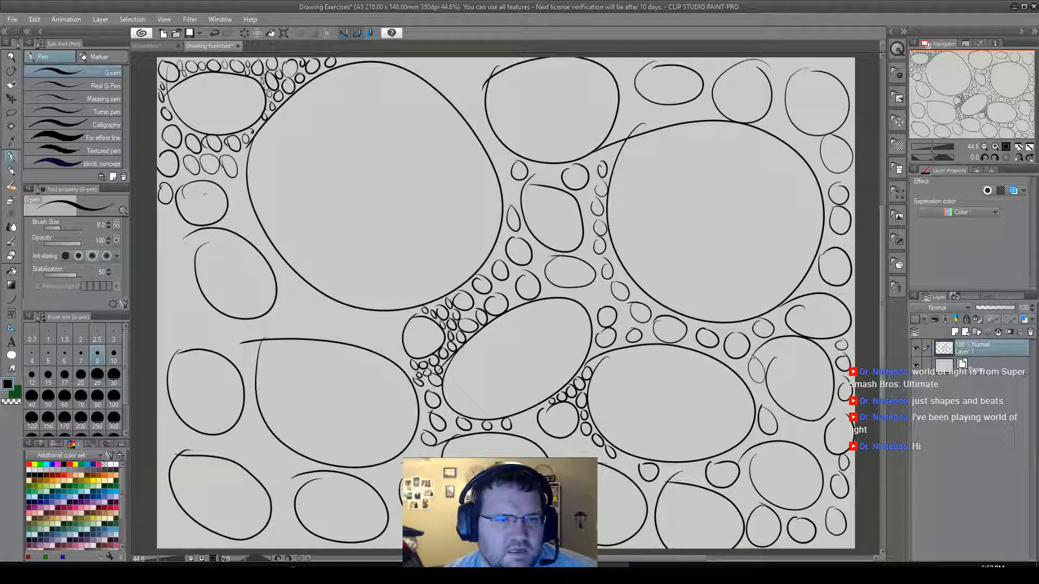
pyautogui.moveTo(233, 198)
pyautogui.mouseDown()
pyautogui.moveTo(233, 182)
pyautogui.moveTo(238, 227)
pyautogui.moveTo(250, 213)
pyautogui.mouseUp()
pyautogui.moveTo(166, 213)
pyautogui.mouseDown()
pyautogui.moveTo(169, 257)
pyautogui.moveTo(180, 241)
pyautogui.moveTo(184, 257)
pyautogui.moveTo(163, 292)
pyautogui.moveTo(183, 302)
pyautogui.moveTo(170, 332)
pyautogui.moveTo(174, 311)
pyautogui.moveTo(184, 324)
pyautogui.moveTo(174, 338)
pyautogui.moveTo(206, 333)
pyautogui.moveTo(197, 310)
pyautogui.moveTo(211, 331)
pyautogui.moveTo(158, 358)
pyautogui.mouseUp()
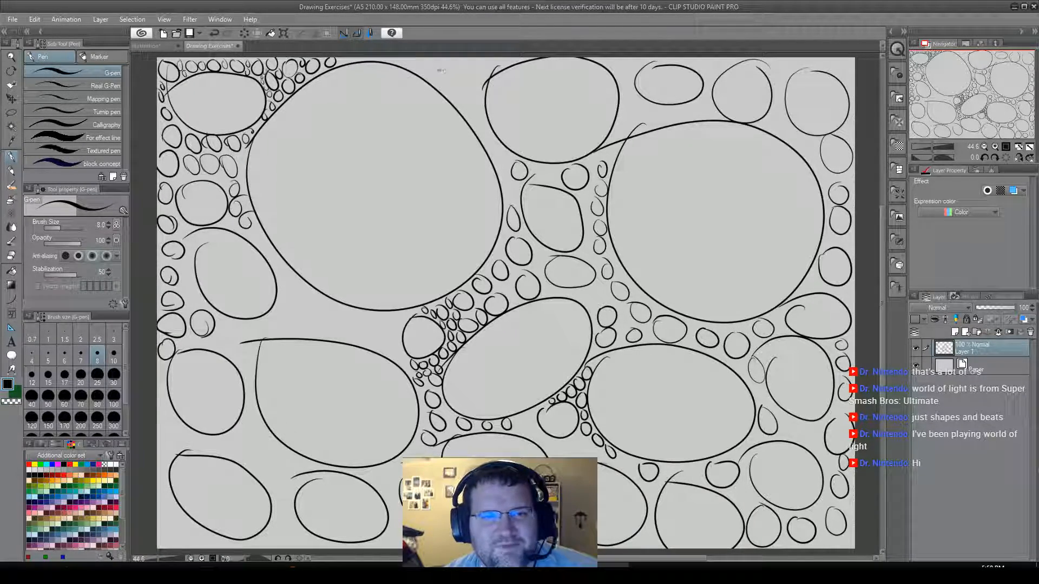
# Fill the gap between the left large circle and the upper middle circle with a small oval and a trail of tiny circles.
pyautogui.moveTo(428, 62)
pyautogui.mouseDown()
pyautogui.moveTo(441, 90)
pyautogui.moveTo(456, 93)
pyautogui.moveTo(467, 82)
pyautogui.moveTo(443, 55)
pyautogui.mouseUp()
pyautogui.moveTo(466, 102)
pyautogui.mouseDown()
pyautogui.moveTo(484, 110)
pyautogui.moveTo(469, 100)
pyautogui.moveTo(480, 129)
pyautogui.moveTo(489, 123)
pyautogui.mouseUp()
pyautogui.moveTo(500, 160)
pyautogui.mouseDown()
pyautogui.moveTo(507, 185)
pyautogui.moveTo(553, 182)
pyautogui.mouseUp()
# Pack tiny circles between the upper middle circle and the right large circle, and around the small oval at the canvas's upper edge.
pyautogui.moveTo(595, 156)
pyautogui.mouseDown()
pyautogui.moveTo(594, 166)
pyautogui.moveTo(617, 138)
pyautogui.mouseUp()
pyautogui.moveTo(632, 102)
pyautogui.mouseDown()
pyautogui.moveTo(623, 120)
pyautogui.moveTo(621, 107)
pyautogui.mouseUp()
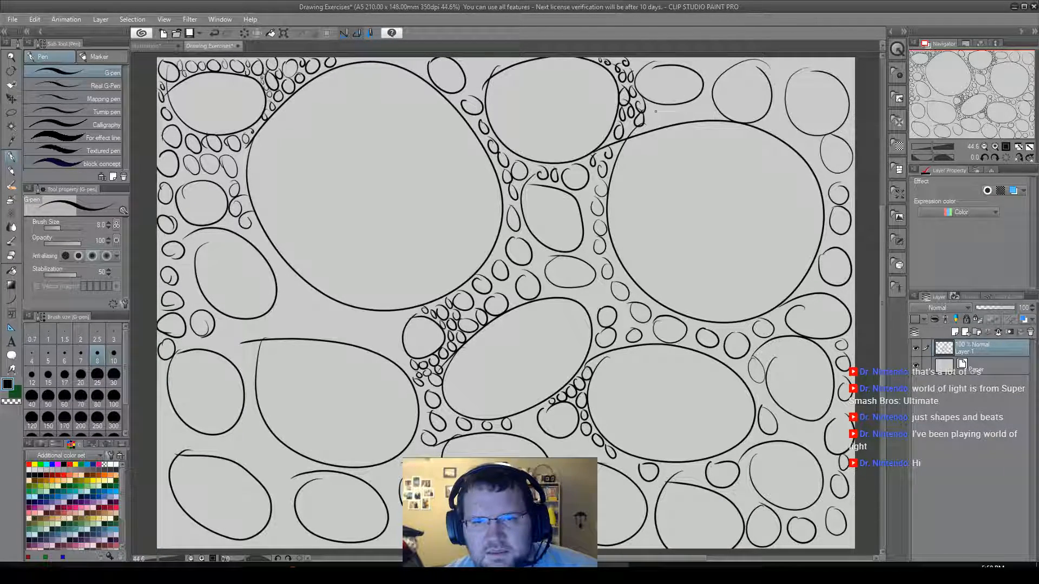
pyautogui.moveTo(658, 109)
pyautogui.mouseDown()
pyautogui.moveTo(691, 123)
pyautogui.moveTo(700, 103)
pyautogui.moveTo(690, 109)
pyautogui.moveTo(712, 108)
pyautogui.moveTo(689, 59)
pyautogui.mouseUp()
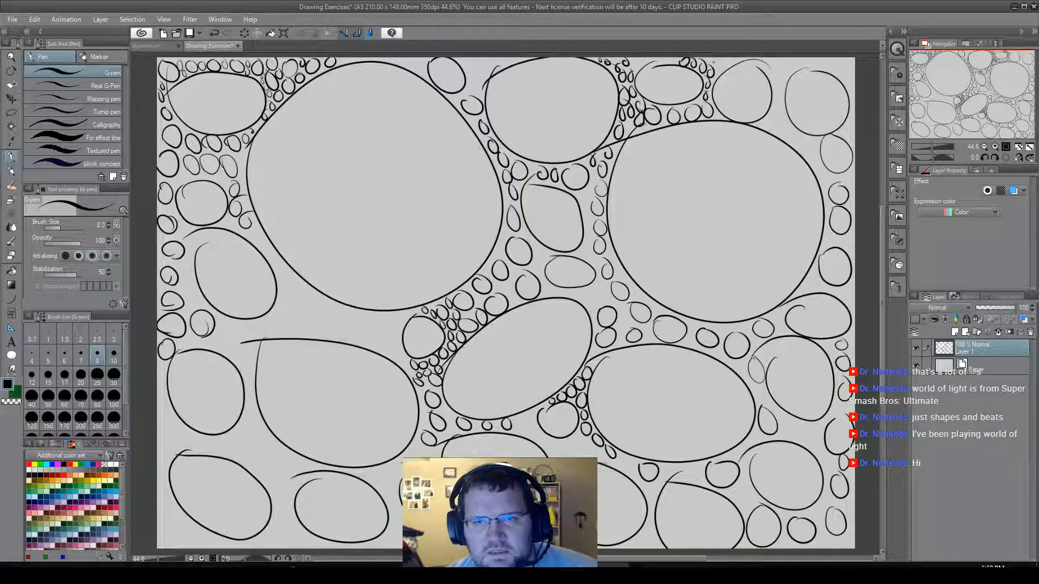
# Pack tiny circles above, between and beneath the two ovals in the upper-right corner and along the adjoining canvas edge.
pyautogui.moveTo(717, 60); pyautogui.dragTo(719, 59)
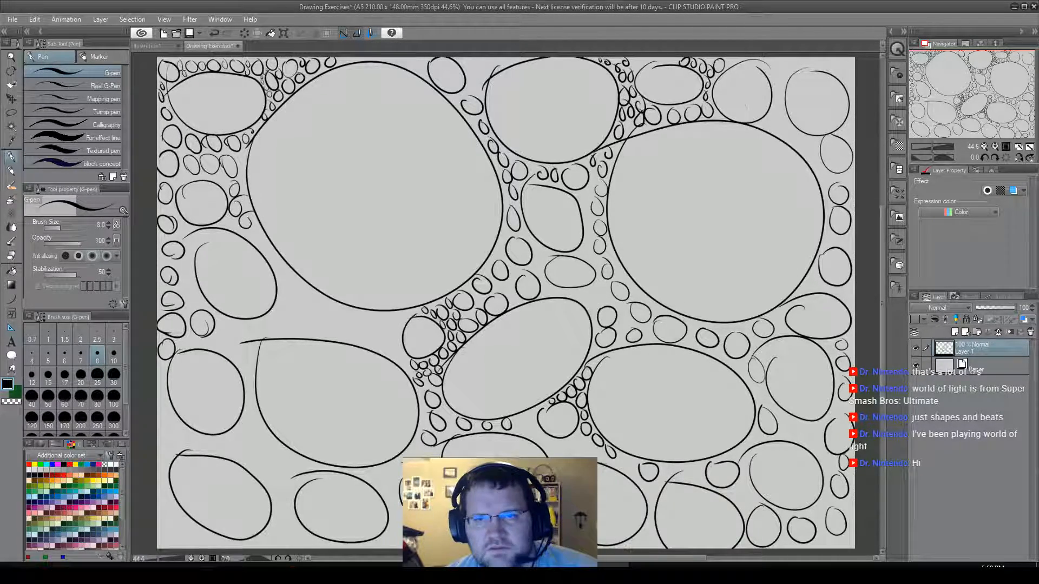
pyautogui.moveTo(773, 62)
pyautogui.mouseDown()
pyautogui.moveTo(770, 85)
pyautogui.moveTo(782, 63)
pyautogui.moveTo(838, 61)
pyautogui.moveTo(850, 78)
pyautogui.moveTo(847, 65)
pyautogui.mouseUp()
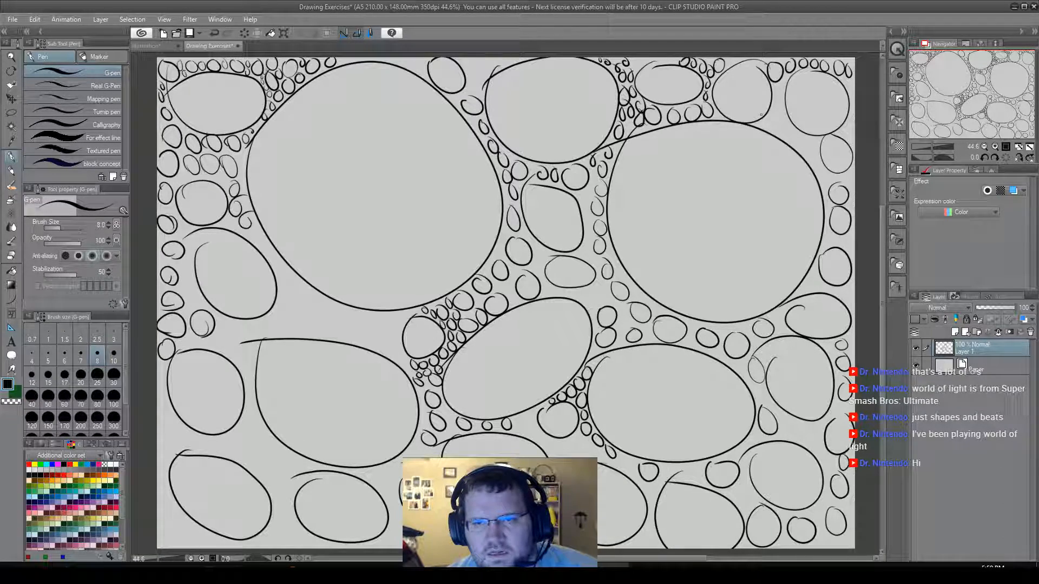
pyautogui.moveTo(779, 88); pyautogui.dragTo(768, 118)
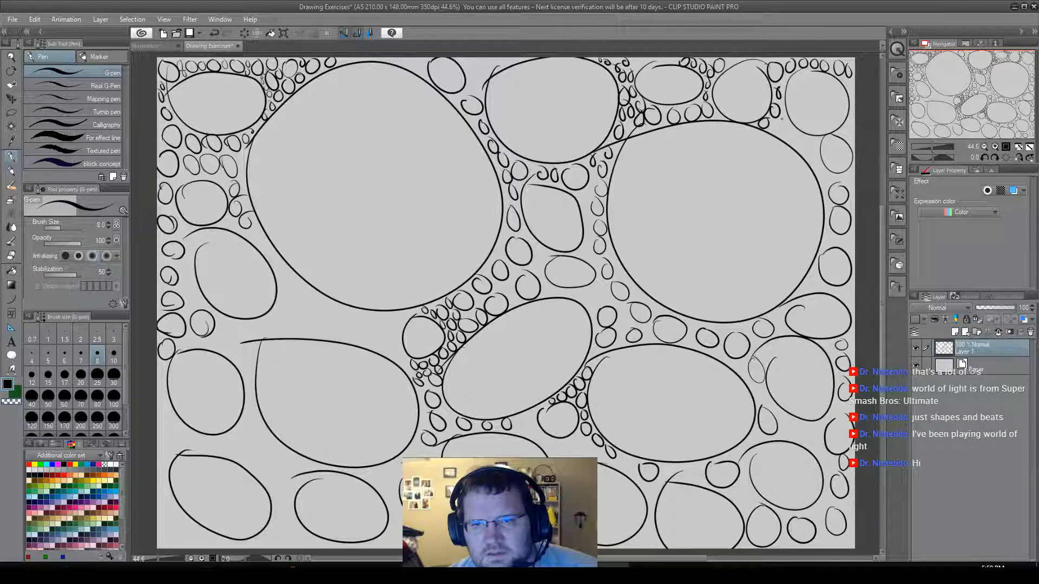
pyautogui.moveTo(782, 115)
pyautogui.mouseDown()
pyautogui.moveTo(785, 130)
pyautogui.moveTo(783, 114)
pyautogui.moveTo(775, 131)
pyautogui.moveTo(808, 142)
pyautogui.moveTo(786, 131)
pyautogui.moveTo(848, 127)
pyautogui.mouseUp()
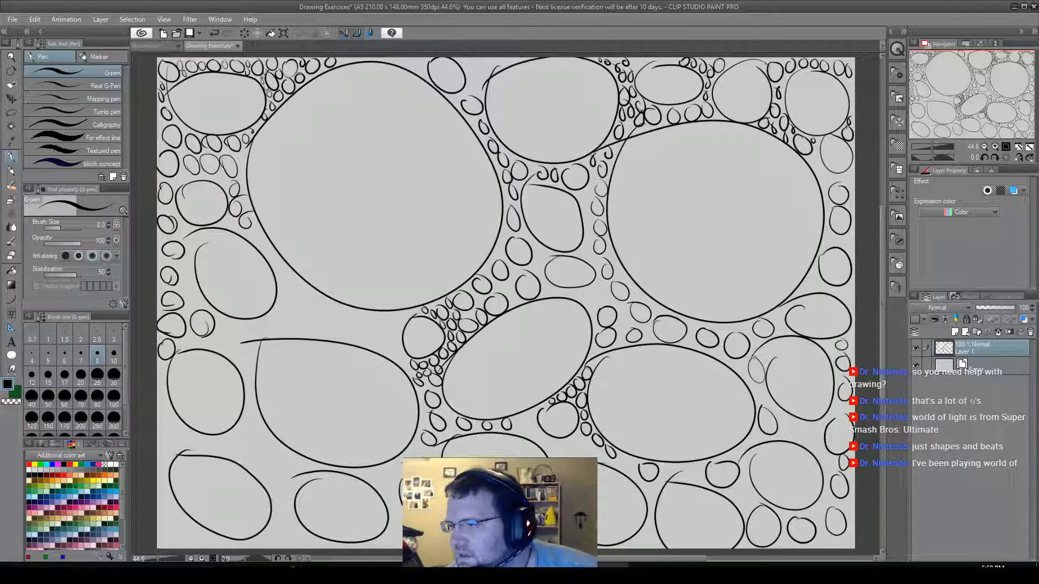
pyautogui.moveTo(851, 108); pyautogui.dragTo(852, 100)
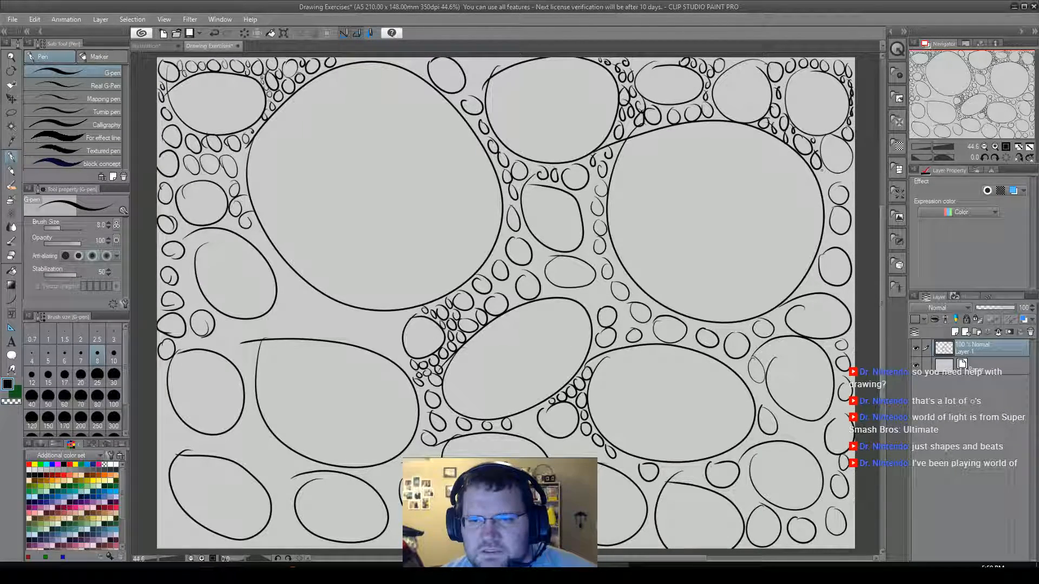
# Fill the gaps between the right large circle and the right canvas edge with a trail of tiny circles.
pyautogui.moveTo(836, 175); pyautogui.dragTo(837, 176)
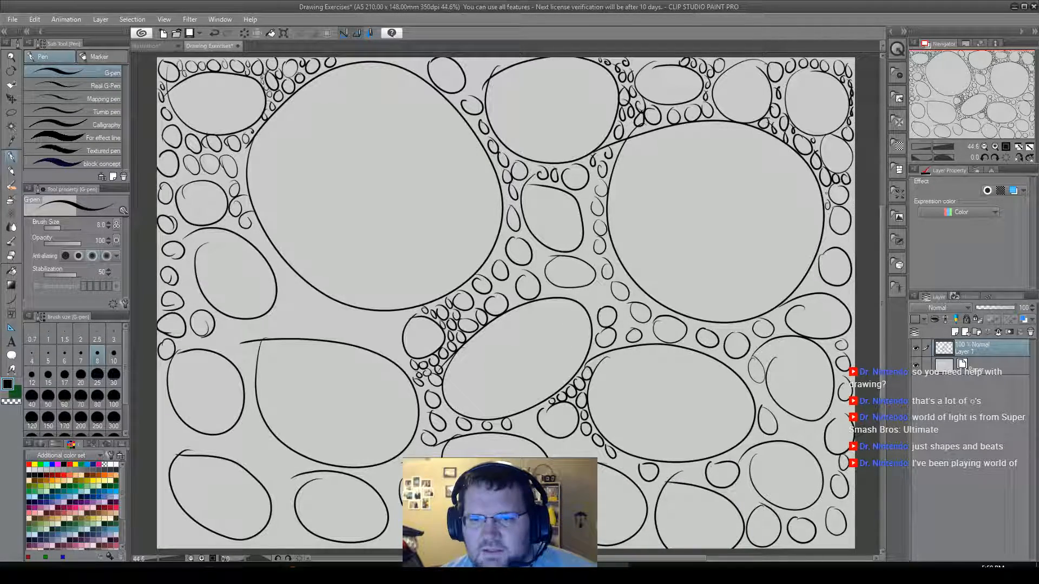
pyautogui.moveTo(849, 200); pyautogui.dragTo(849, 200)
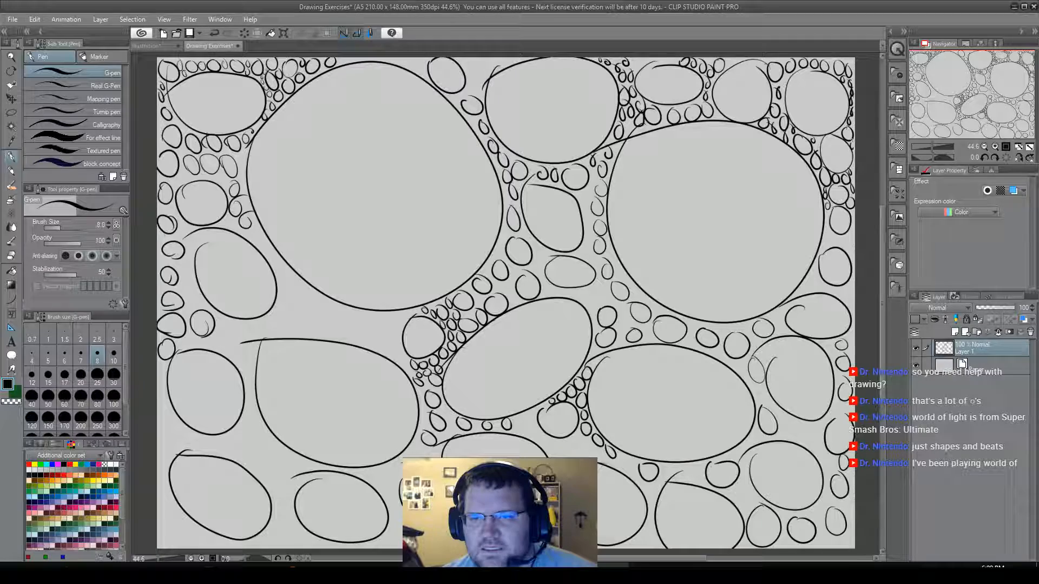
pyautogui.moveTo(831, 208); pyautogui.dragTo(828, 202)
pyautogui.moveTo(830, 213)
pyautogui.mouseDown()
pyautogui.moveTo(852, 238)
pyautogui.moveTo(851, 222)
pyautogui.moveTo(854, 251)
pyautogui.moveTo(825, 242)
pyautogui.moveTo(832, 252)
pyautogui.moveTo(815, 269)
pyautogui.mouseUp()
pyautogui.moveTo(804, 284); pyautogui.dragTo(804, 290)
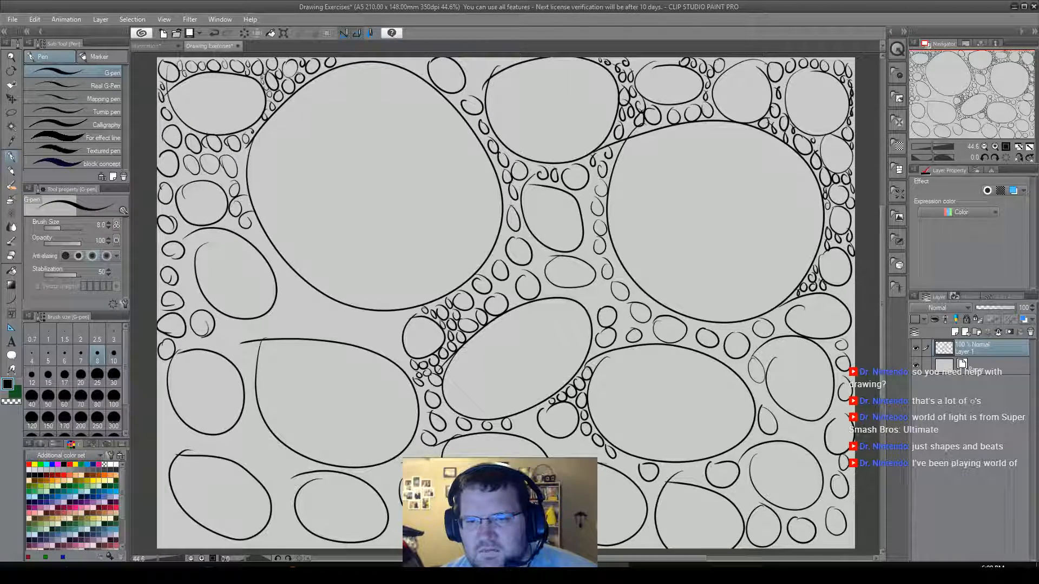
pyautogui.moveTo(838, 290); pyautogui.dragTo(839, 288)
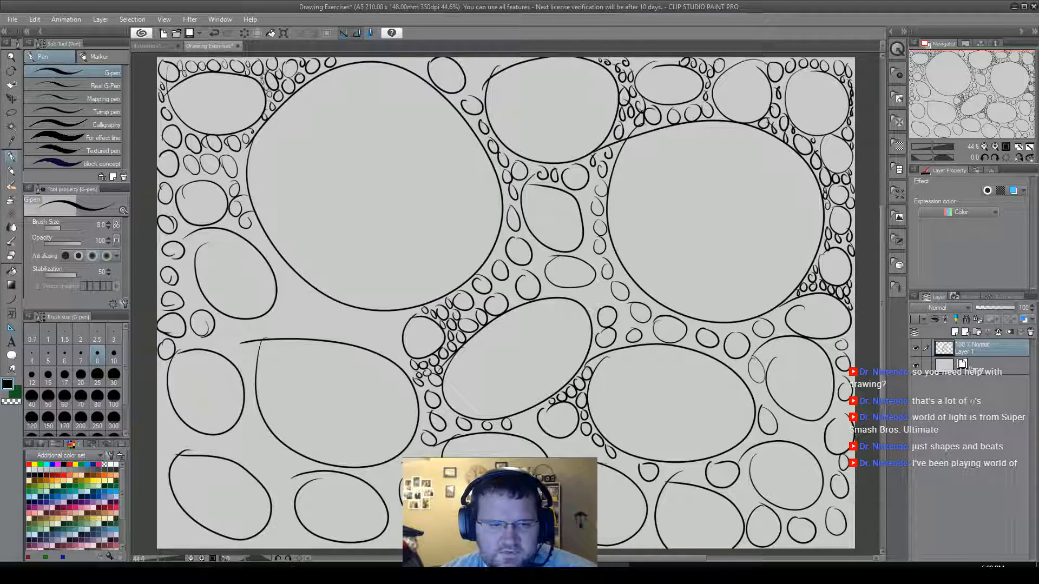
# Fill the gap beneath the left large circle with small ovals and tiny circles, including around the tall oval at its lower left.
pyautogui.moveTo(258, 229); pyautogui.dragTo(264, 241)
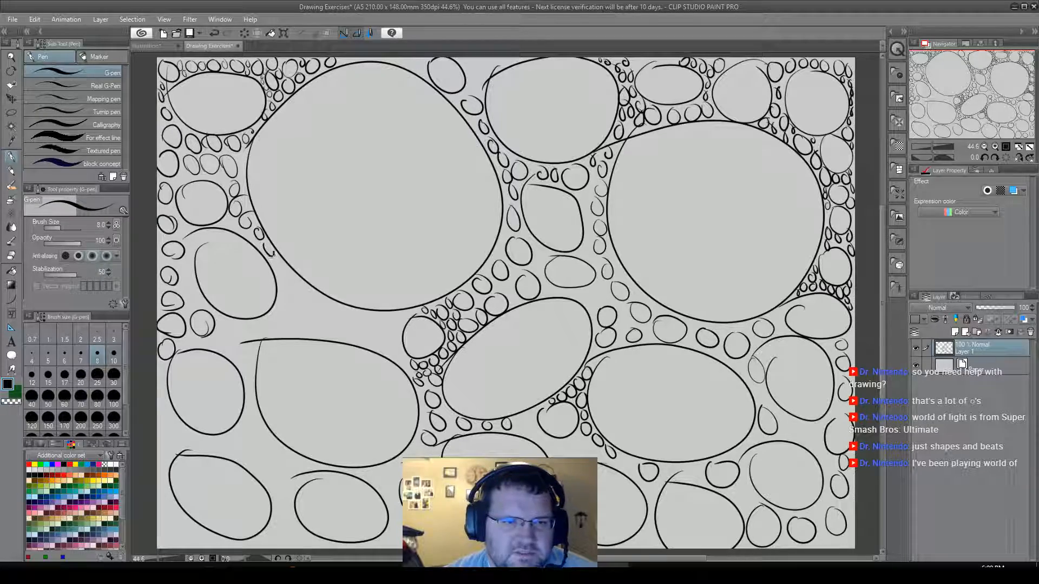
pyautogui.moveTo(286, 272)
pyautogui.mouseDown()
pyautogui.moveTo(293, 322)
pyautogui.moveTo(319, 330)
pyautogui.moveTo(305, 288)
pyautogui.moveTo(332, 320)
pyautogui.moveTo(335, 310)
pyautogui.moveTo(373, 329)
pyautogui.moveTo(385, 326)
pyautogui.moveTo(384, 313)
pyautogui.moveTo(396, 322)
pyautogui.moveTo(392, 356)
pyautogui.moveTo(404, 358)
pyautogui.moveTo(396, 335)
pyautogui.moveTo(366, 339)
pyautogui.moveTo(378, 344)
pyautogui.moveTo(348, 327)
pyautogui.moveTo(350, 337)
pyautogui.moveTo(261, 331)
pyautogui.moveTo(287, 321)
pyautogui.mouseUp()
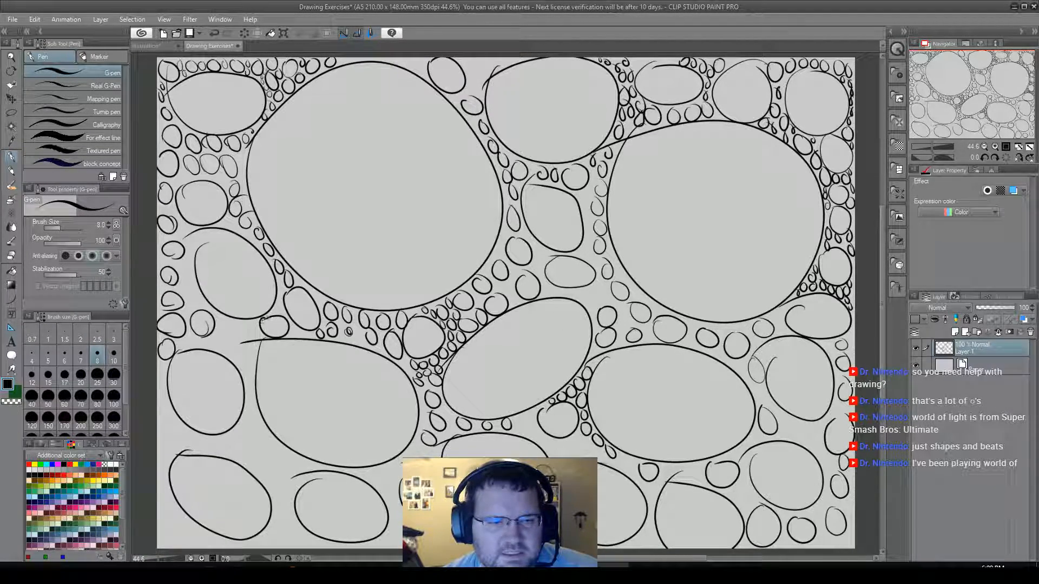
pyautogui.moveTo(222, 323)
pyautogui.mouseDown()
pyautogui.moveTo(238, 357)
pyautogui.moveTo(247, 328)
pyautogui.moveTo(222, 340)
pyautogui.mouseUp()
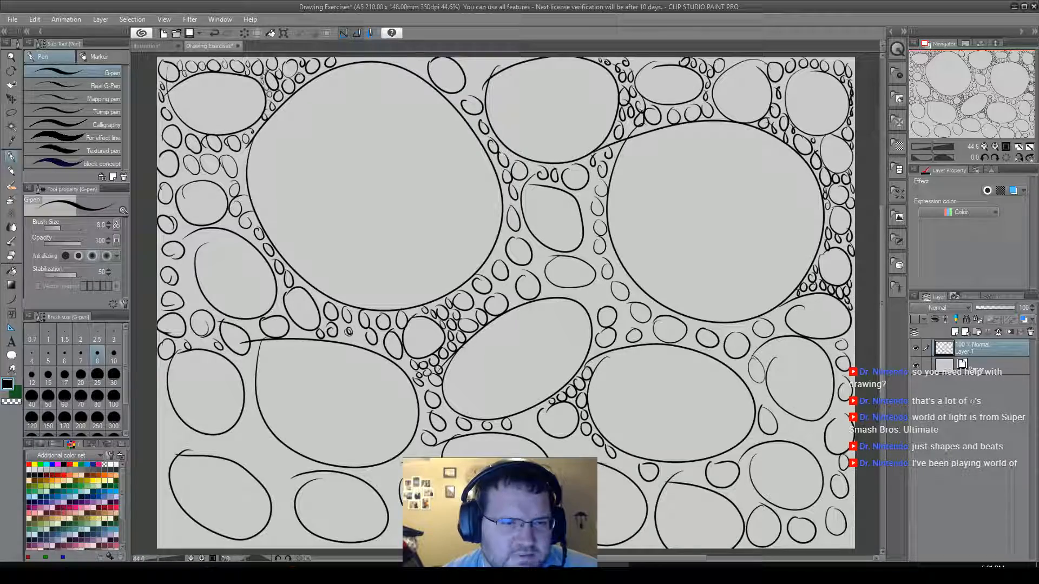
pyautogui.moveTo(182, 280); pyautogui.dragTo(188, 276)
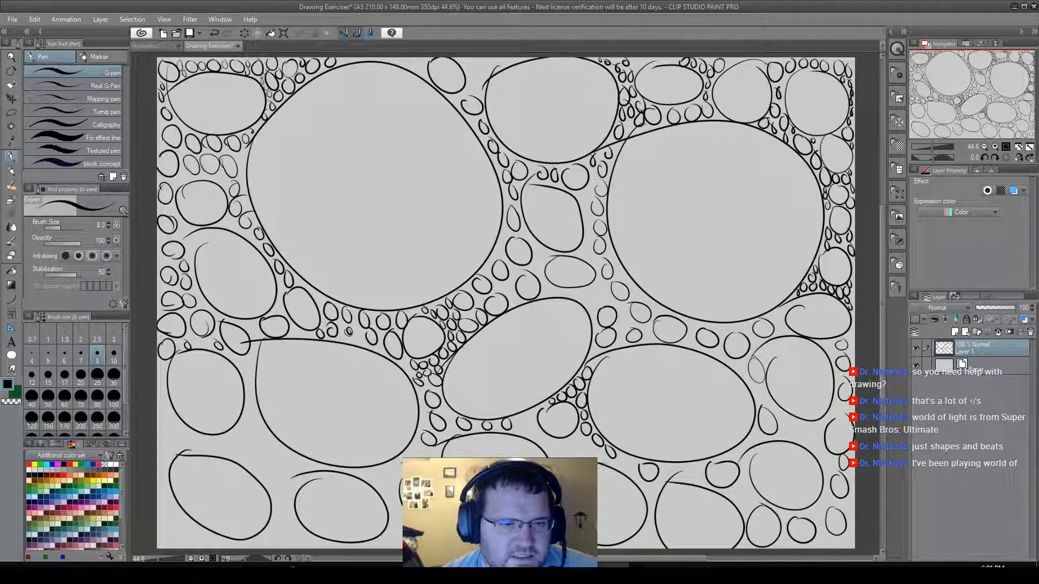
# Fill the gaps around the left middle ovals and above the two lower-left ovals with small ovals and tiny circles.
pyautogui.moveTo(246, 363); pyautogui.dragTo(250, 362)
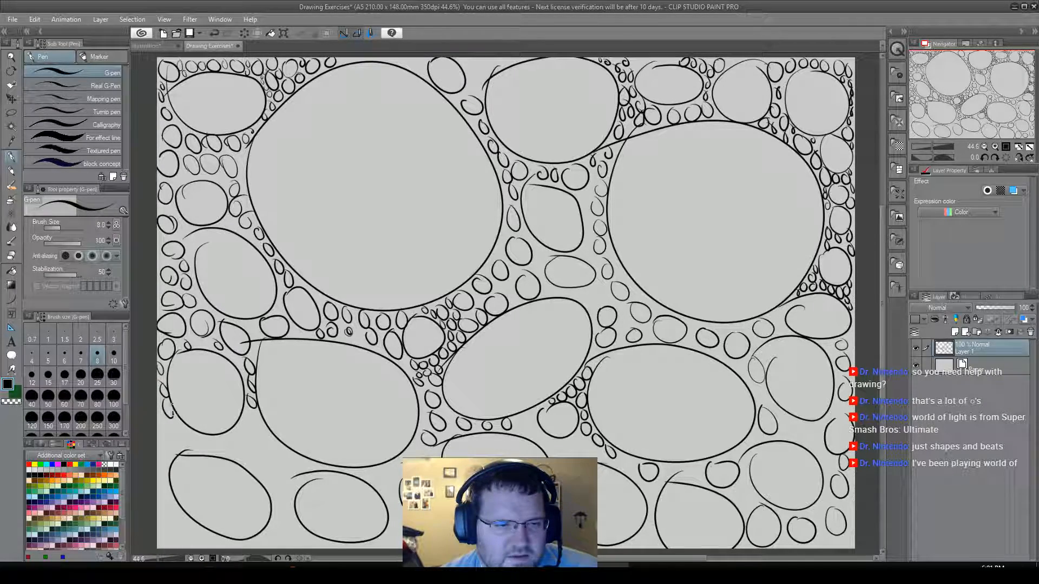
pyautogui.moveTo(162, 421)
pyautogui.mouseDown()
pyautogui.moveTo(163, 454)
pyautogui.moveTo(181, 429)
pyautogui.moveTo(174, 420)
pyautogui.moveTo(194, 434)
pyautogui.moveTo(186, 445)
pyautogui.moveTo(267, 457)
pyautogui.moveTo(239, 430)
pyautogui.mouseUp()
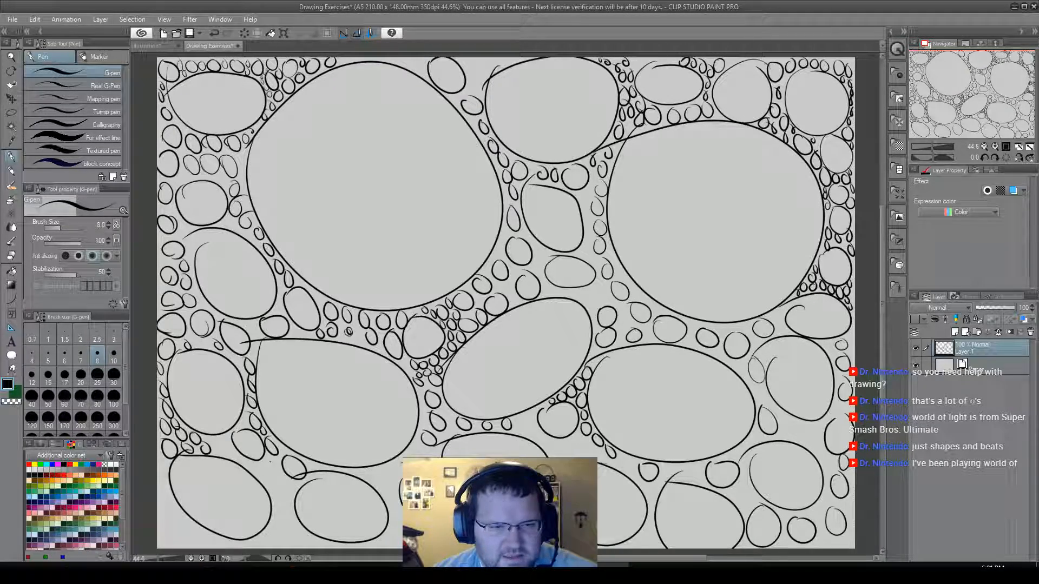
pyautogui.moveTo(218, 438); pyautogui.dragTo(221, 439)
pyautogui.moveTo(280, 478); pyautogui.dragTo(294, 505)
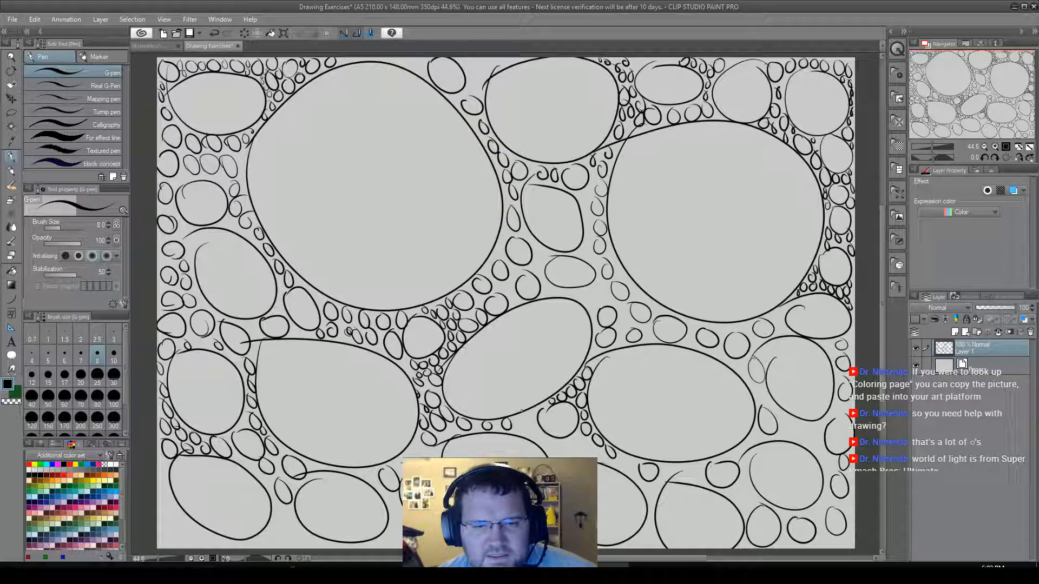
# Draw small ovals and tiny circles in the gaps beneath the tilted central oval and around the lower-right ovals.
pyautogui.moveTo(524, 415)
pyautogui.mouseDown()
pyautogui.moveTo(516, 423)
pyautogui.moveTo(533, 420)
pyautogui.moveTo(519, 418)
pyautogui.mouseUp()
pyautogui.hotkey('ctrl', 'z')
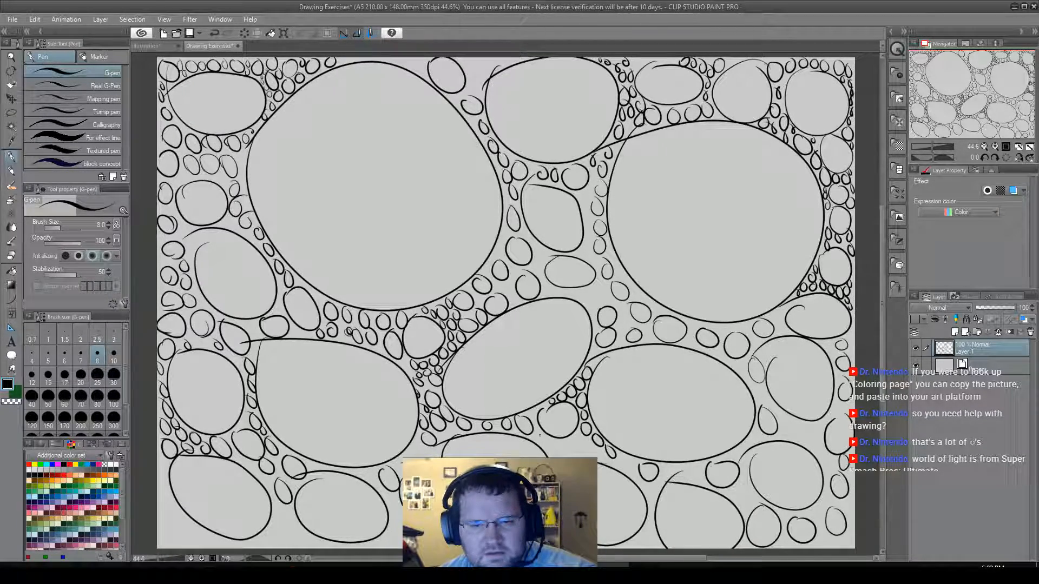
pyautogui.moveTo(548, 449)
pyautogui.mouseDown()
pyautogui.moveTo(544, 436)
pyautogui.moveTo(574, 452)
pyautogui.moveTo(590, 447)
pyautogui.mouseUp()
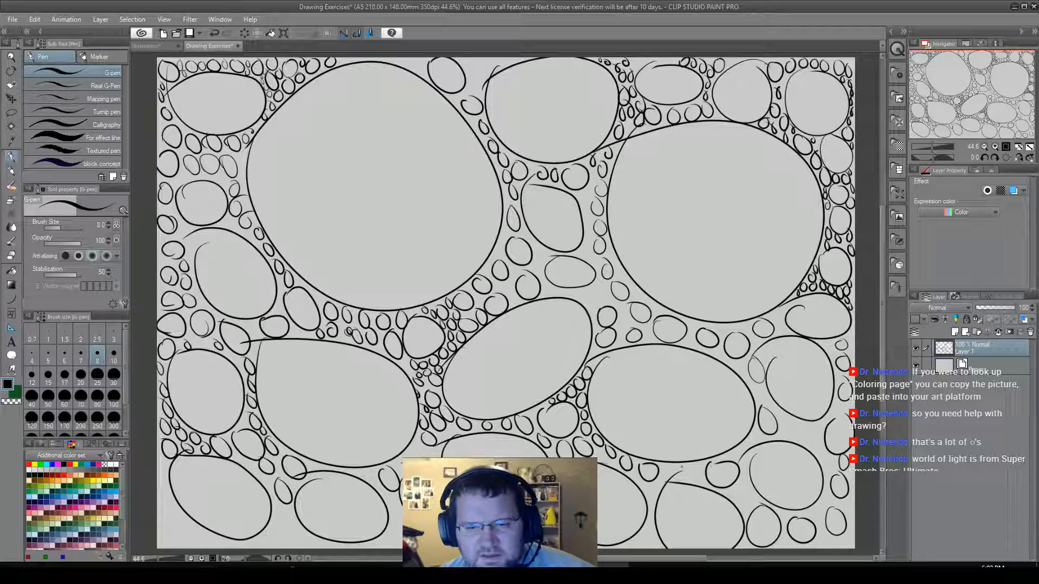
pyautogui.moveTo(688, 464)
pyautogui.mouseDown()
pyautogui.moveTo(691, 479)
pyautogui.moveTo(689, 465)
pyautogui.moveTo(742, 506)
pyautogui.moveTo(752, 482)
pyautogui.mouseUp()
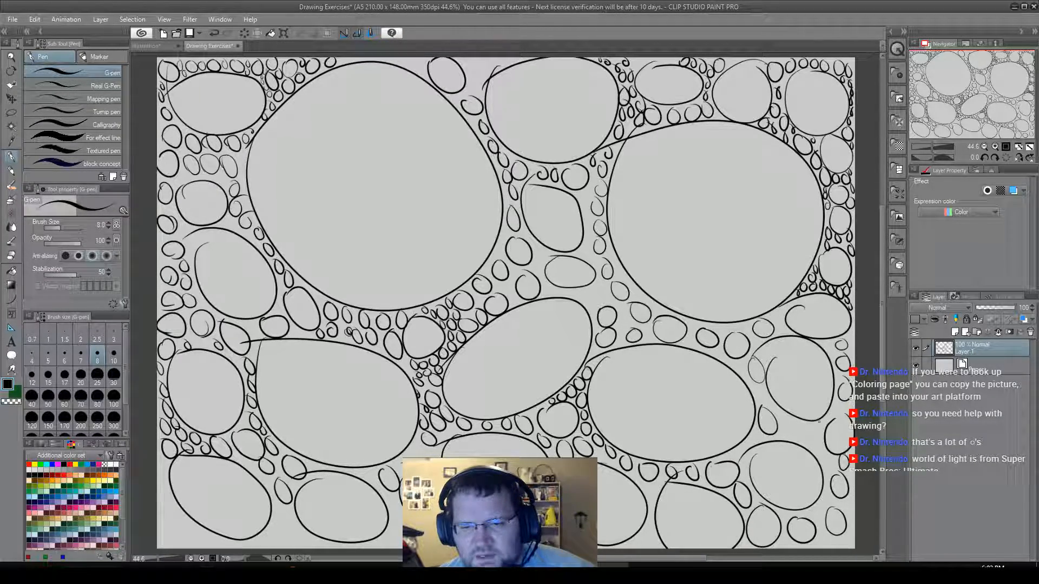
pyautogui.moveTo(789, 415)
pyautogui.mouseDown()
pyautogui.moveTo(788, 436)
pyautogui.moveTo(802, 420)
pyautogui.moveTo(808, 438)
pyautogui.moveTo(835, 402)
pyautogui.mouseUp()
pyautogui.moveTo(823, 453); pyautogui.dragTo(830, 457)
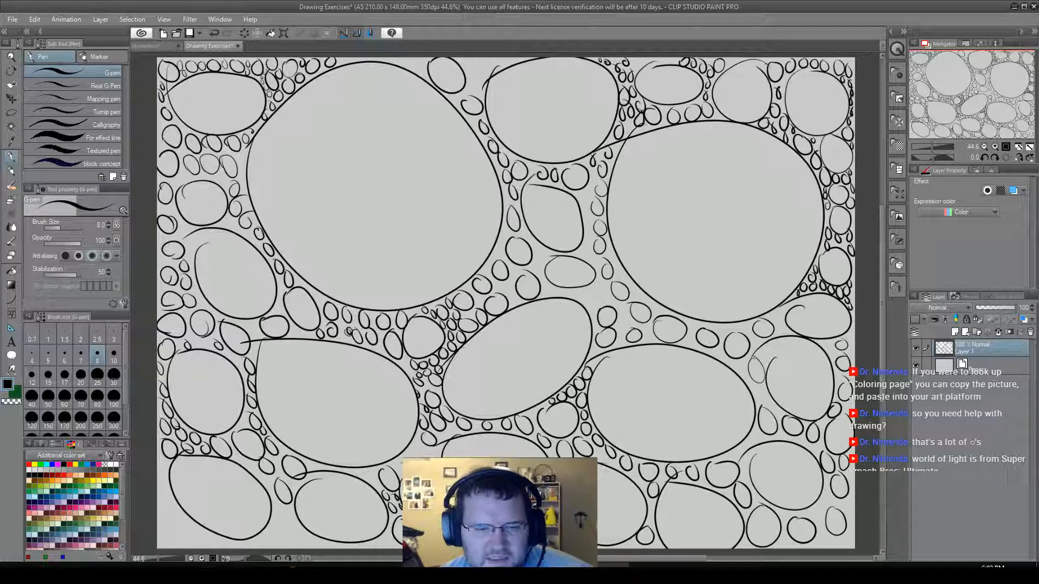
# Fill the lower-left corner and the canvas edge beneath the two lower-left ovals with small circles.
pyautogui.moveTo(272, 527); pyautogui.dragTo(296, 543)
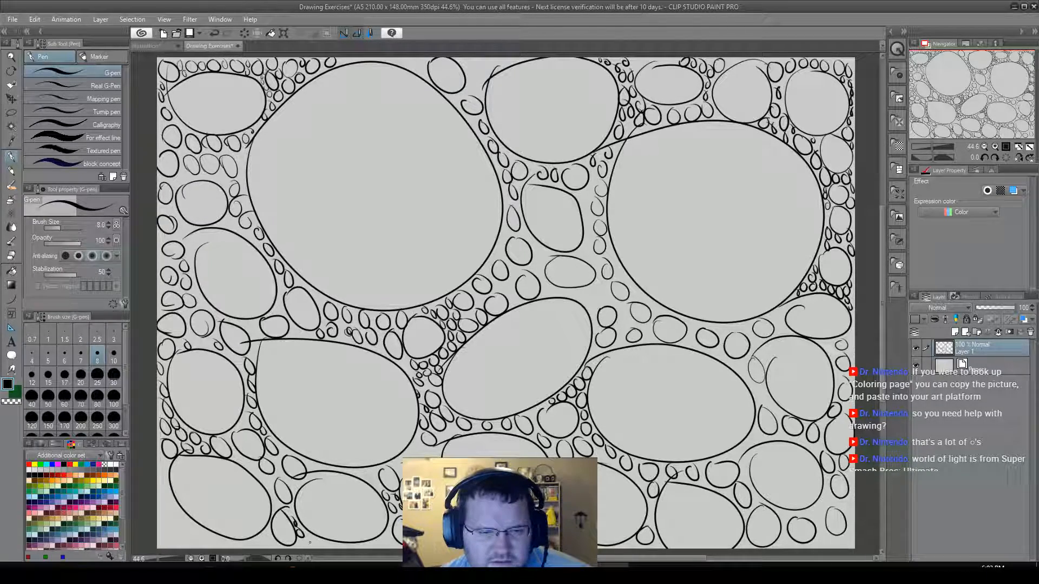
pyautogui.moveTo(316, 547)
pyautogui.mouseDown()
pyautogui.moveTo(312, 539)
pyautogui.moveTo(324, 540)
pyautogui.mouseUp()
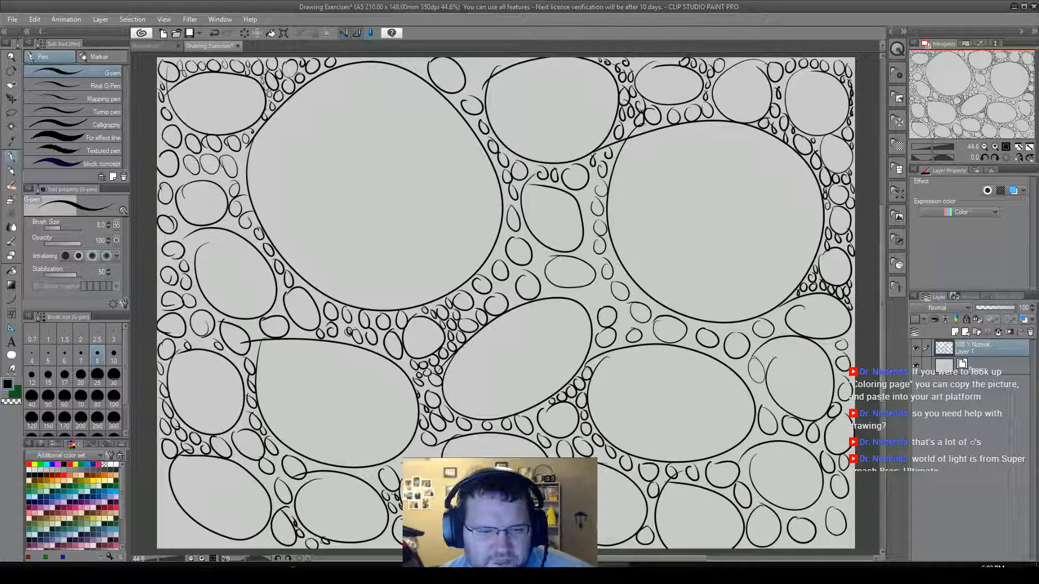
pyautogui.moveTo(178, 517)
pyautogui.mouseDown()
pyautogui.moveTo(159, 538)
pyautogui.moveTo(185, 548)
pyautogui.mouseUp()
pyautogui.moveTo(159, 490)
pyautogui.mouseDown()
pyautogui.moveTo(162, 459)
pyautogui.moveTo(162, 469)
pyautogui.mouseUp()
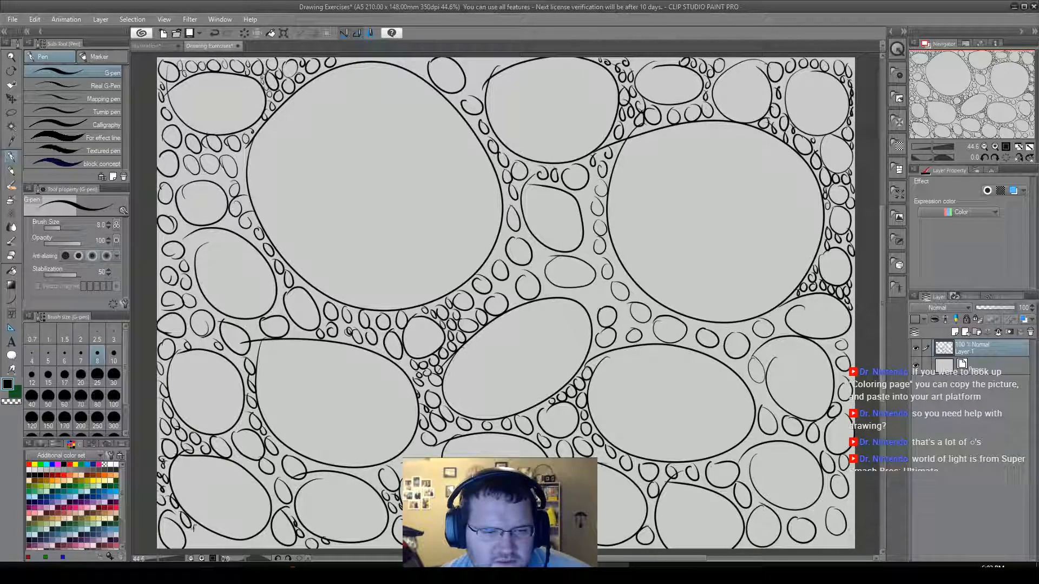
pyautogui.moveTo(190, 532)
pyautogui.mouseDown()
pyautogui.moveTo(210, 533)
pyautogui.moveTo(219, 548)
pyautogui.moveTo(267, 531)
pyautogui.mouseUp()
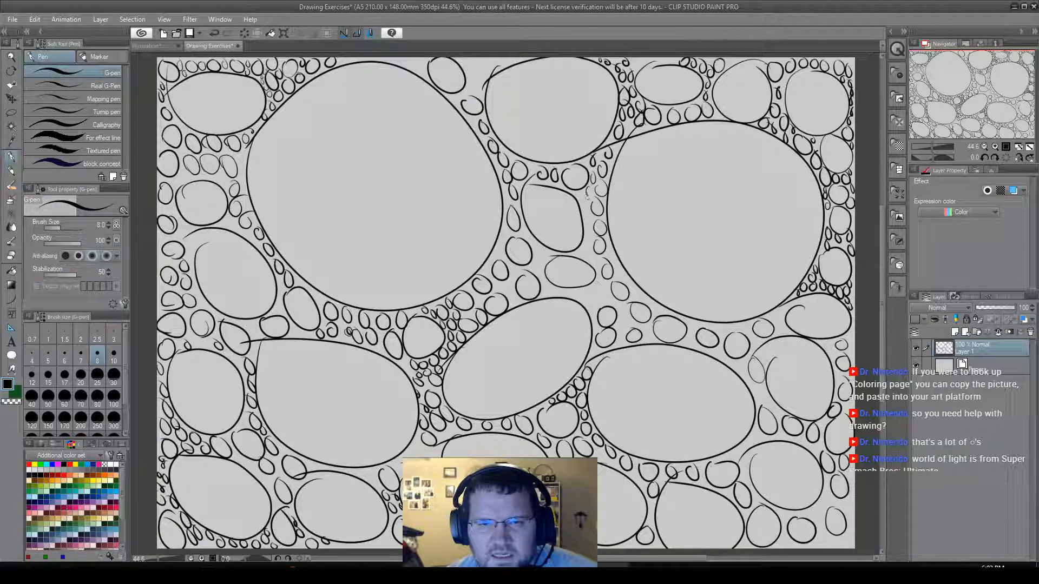
# Pack tiny circles into the central gaps between the large circles and along the underside of the right large circle.
pyautogui.moveTo(590, 217); pyautogui.dragTo(593, 259)
pyautogui.moveTo(533, 240)
pyautogui.mouseDown()
pyautogui.moveTo(542, 260)
pyautogui.moveTo(546, 247)
pyautogui.moveTo(512, 277)
pyautogui.mouseUp()
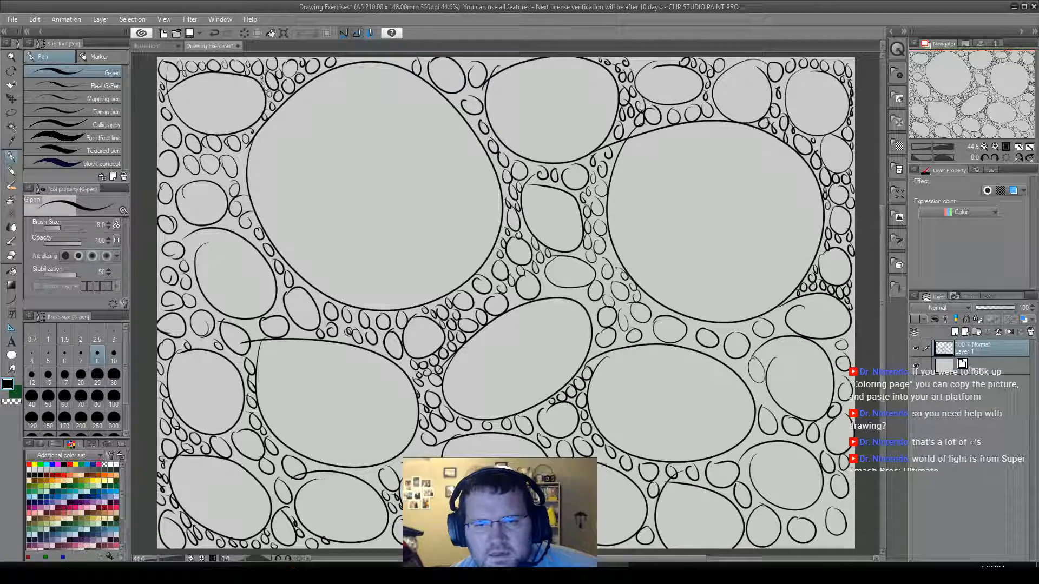
pyautogui.moveTo(611, 250); pyautogui.dragTo(613, 254)
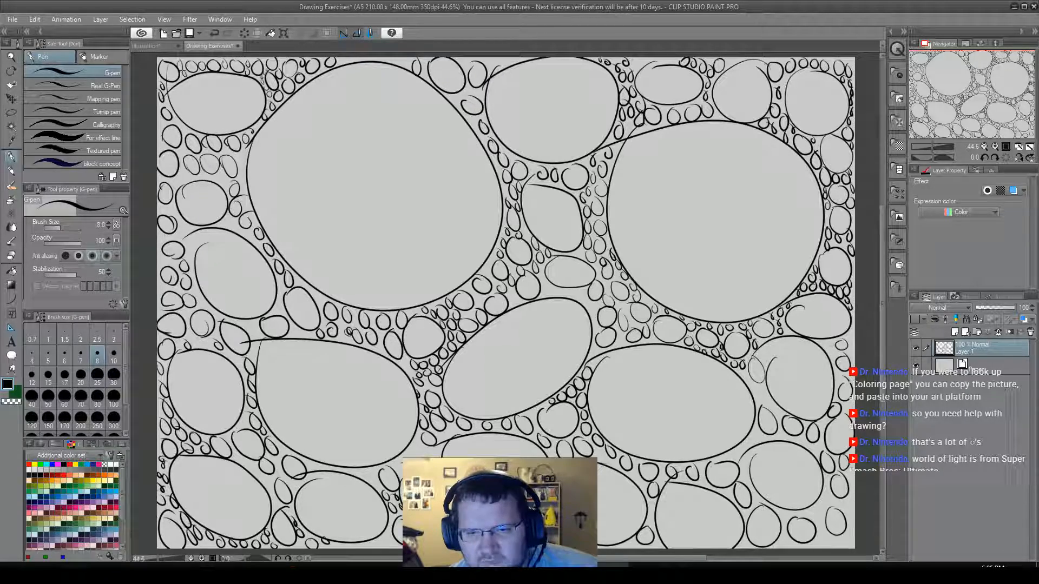
# Add tiny circles between the large lower-right oval and its right neighbour, and lower the G-pen's stabilization to 15.
pyautogui.moveTo(753, 382); pyautogui.dragTo(770, 402)
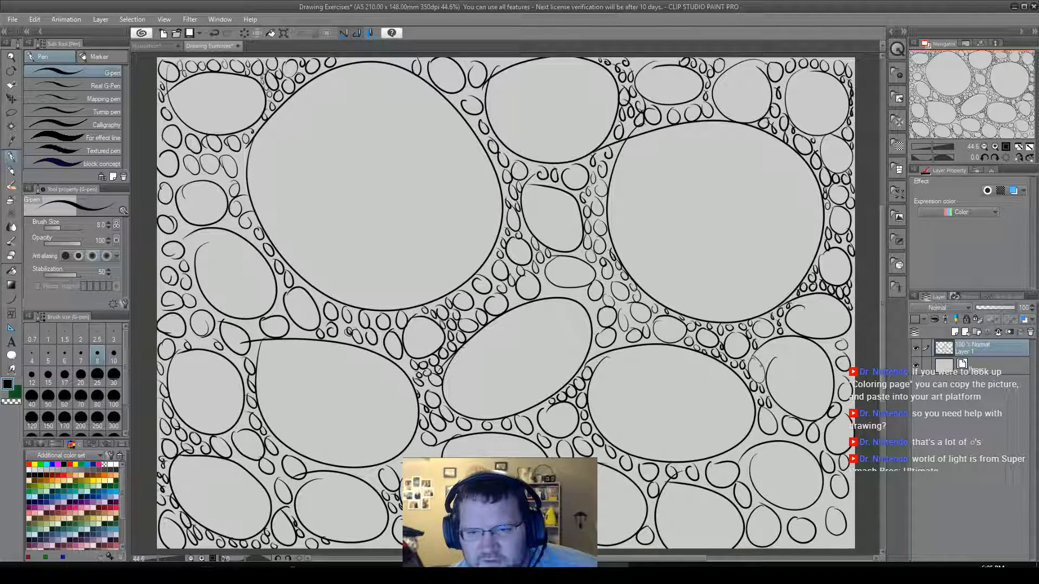
pyautogui.moveTo(762, 348); pyautogui.dragTo(763, 348)
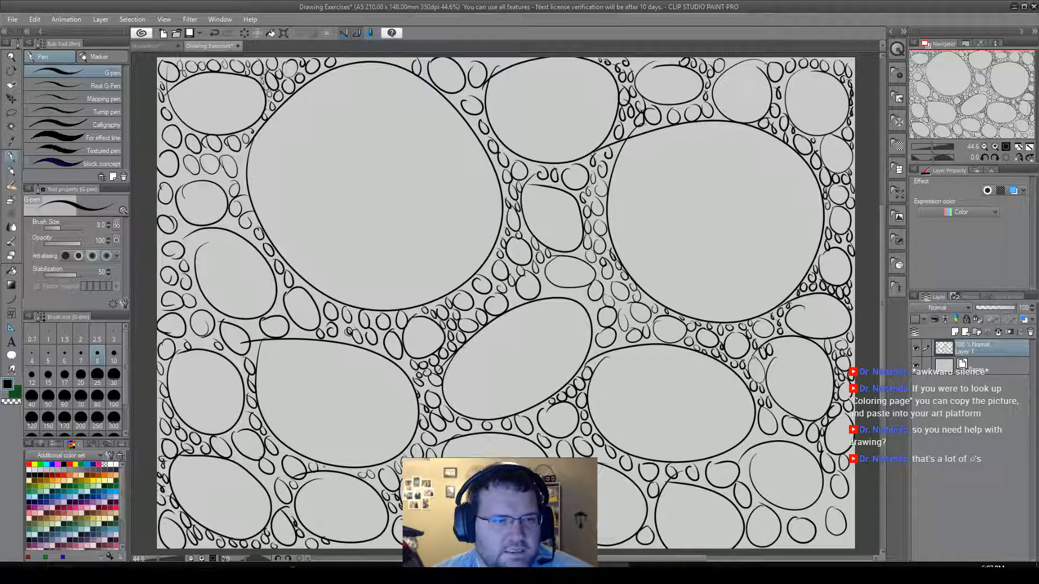
pyautogui.click(69, 276)
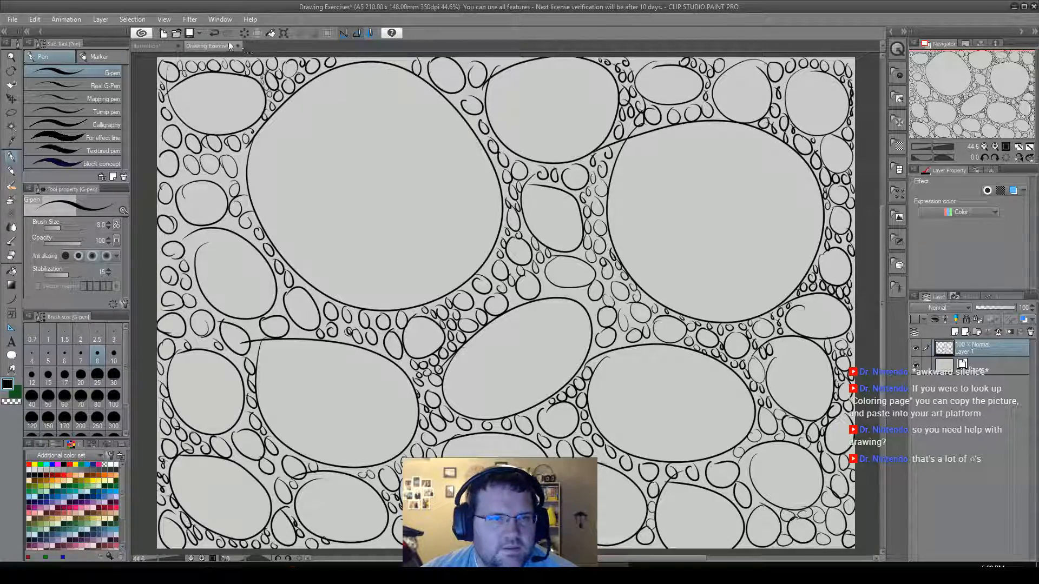
# Create a new canvas named "Hatching 1-14-19" from the Exercises preset: A5, 210 x 148 mm, 350 dpi.
pyautogui.click(12, 19)
pyautogui.click(25, 34)
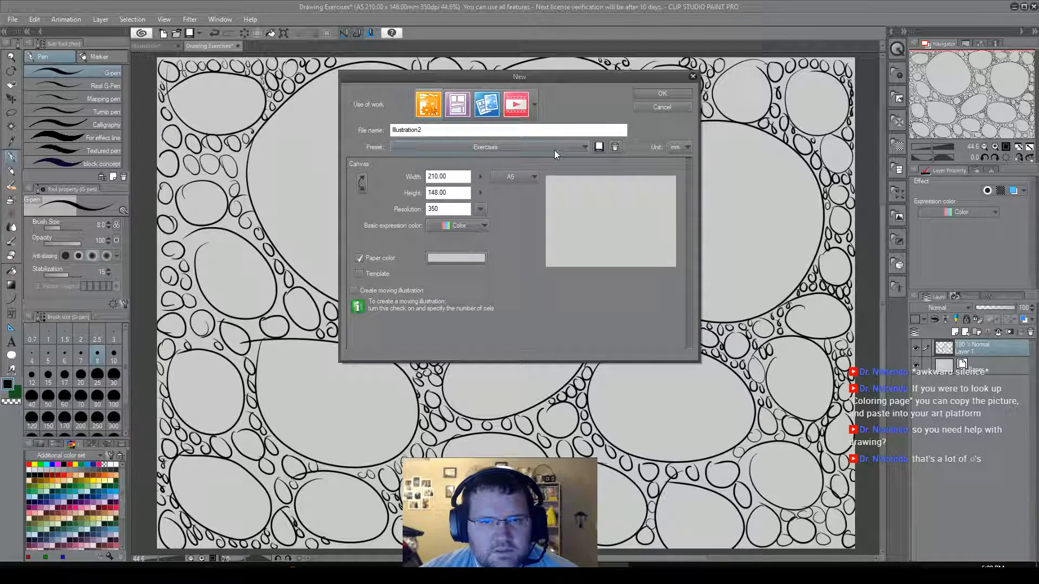
pyautogui.click(463, 126)
pyautogui.press('BackSpace')
pyautogui.press('BackSpace')
pyautogui.press('BackSpace')
pyautogui.press('BackSpace')
pyautogui.press('BackSpace')
pyautogui.press('BackSpace')
pyautogui.press('BackSpace')
pyautogui.press('BackSpace')
pyautogui.press('BackSpace')
pyautogui.press('BackSpace')
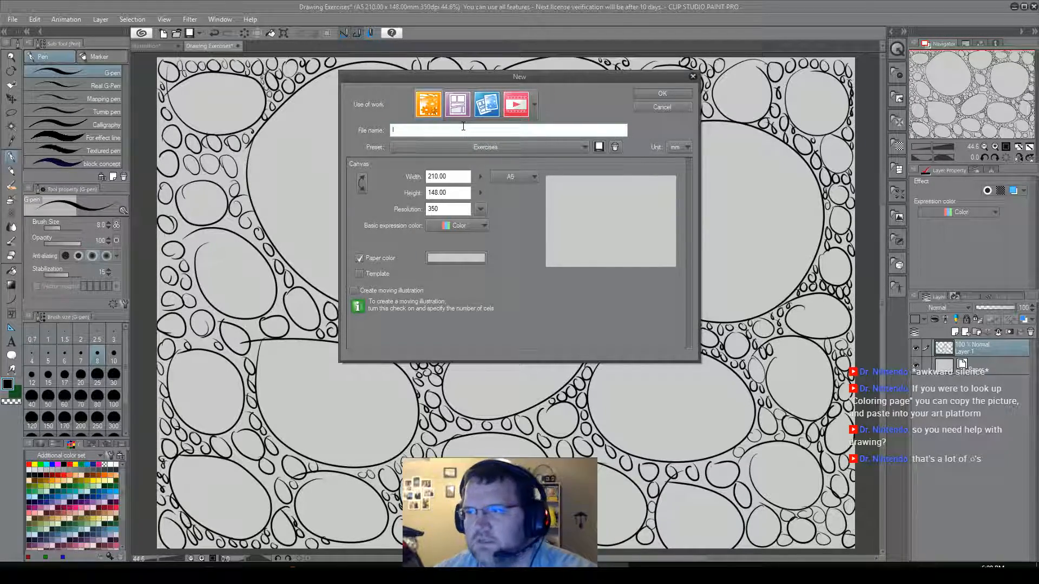
pyautogui.write('Hatc')
pyautogui.write('h')
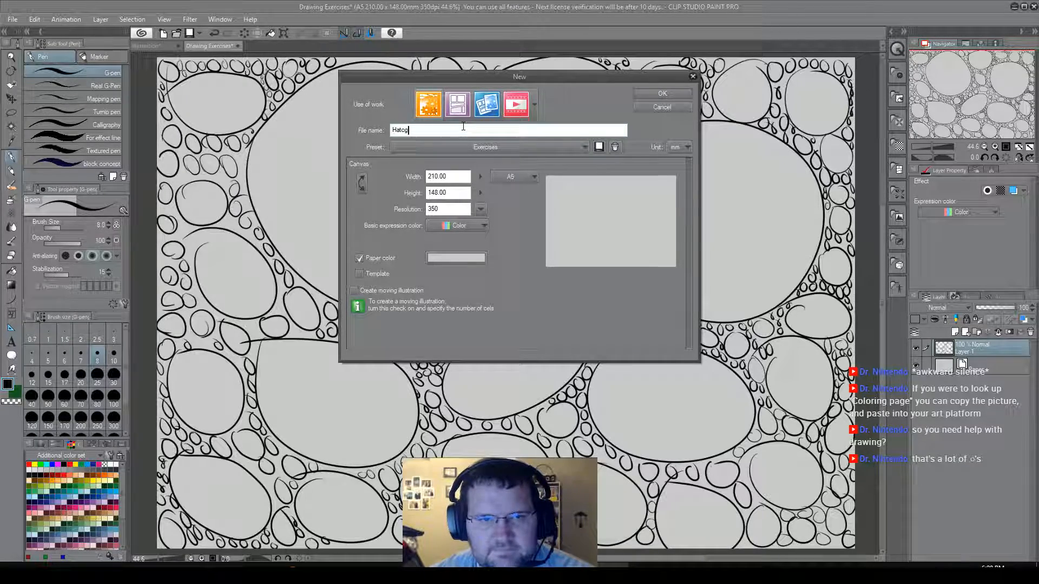
pyautogui.write('ing')
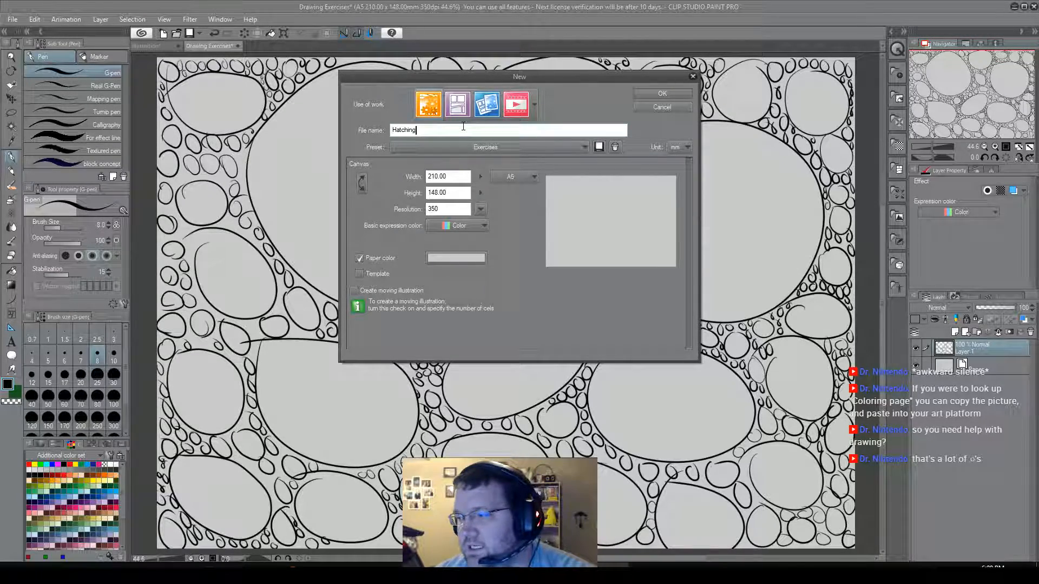
pyautogui.write('11')
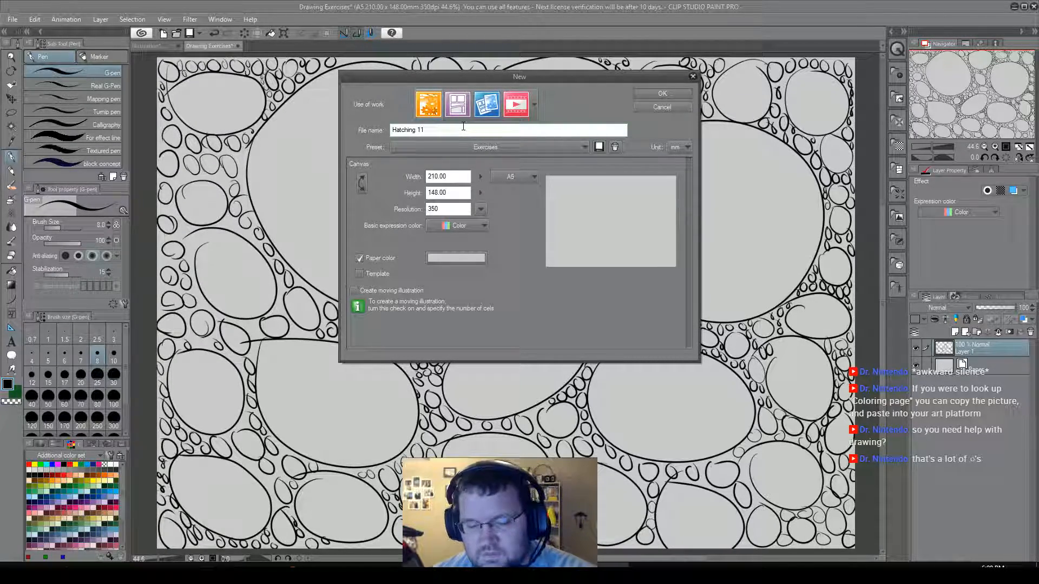
pyautogui.write('4')
pyautogui.press('BackSpace')
pyautogui.press('BackSpace')
pyautogui.write('-1')
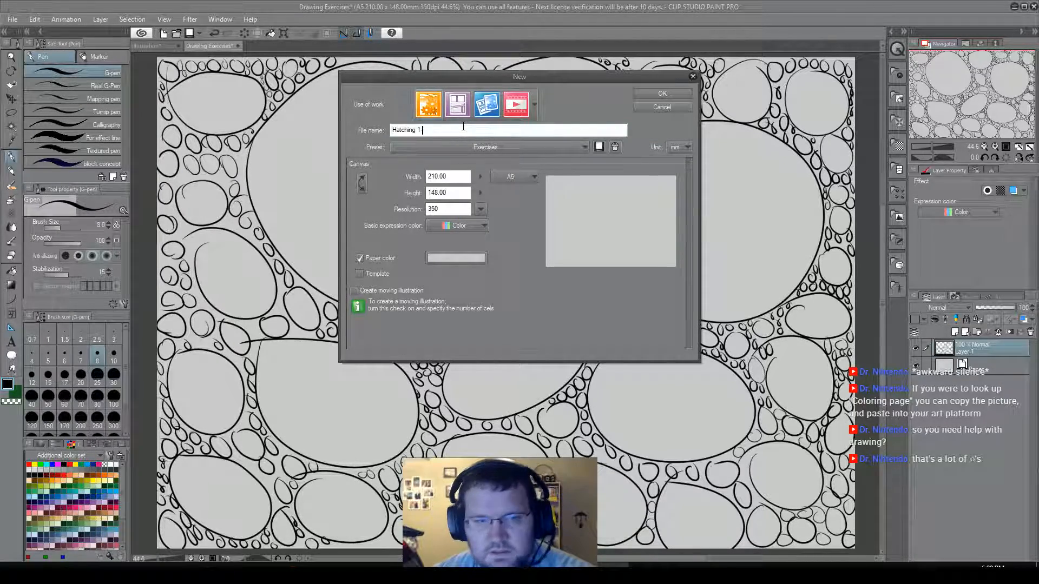
pyautogui.write('4-19')
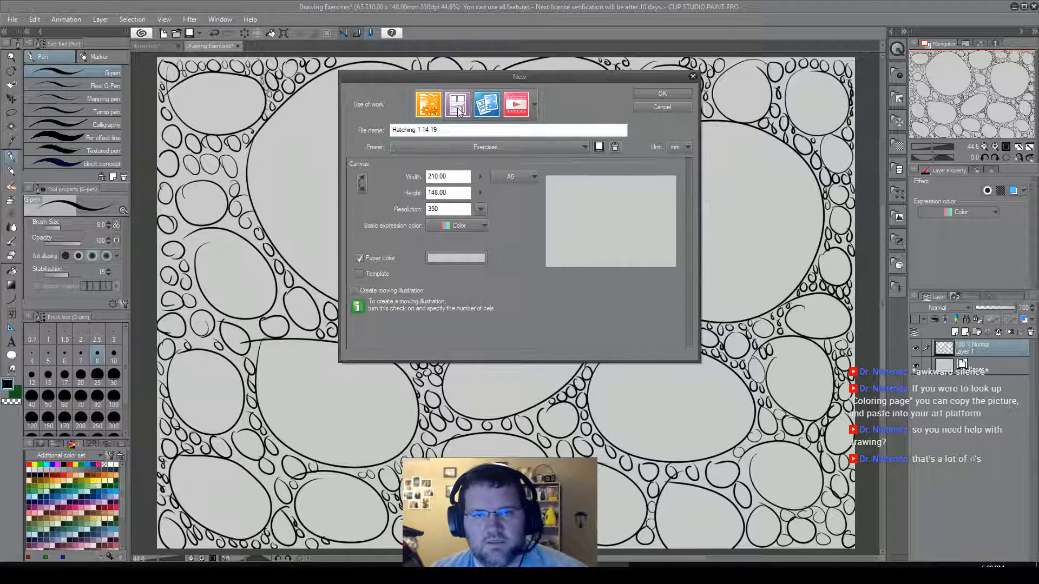
pyautogui.click(662, 94)
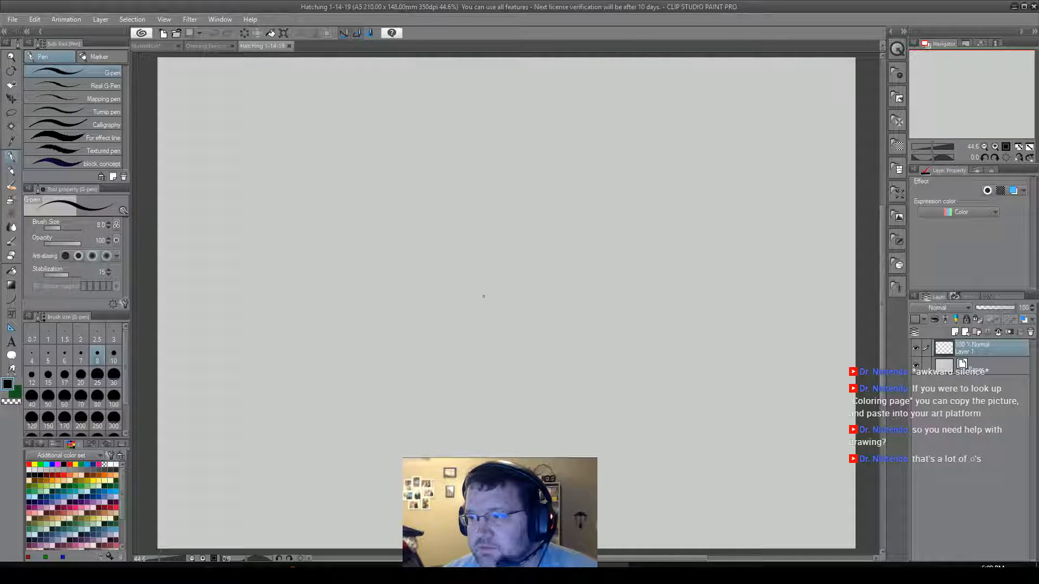
# Draw a first hatching patch of short, steep, closely spaced G-pen strokes near the middle of the canvas.
pyautogui.moveTo(477, 265)
pyautogui.mouseDown()
pyautogui.moveTo(449, 304)
pyautogui.moveTo(469, 305)
pyautogui.mouseUp()
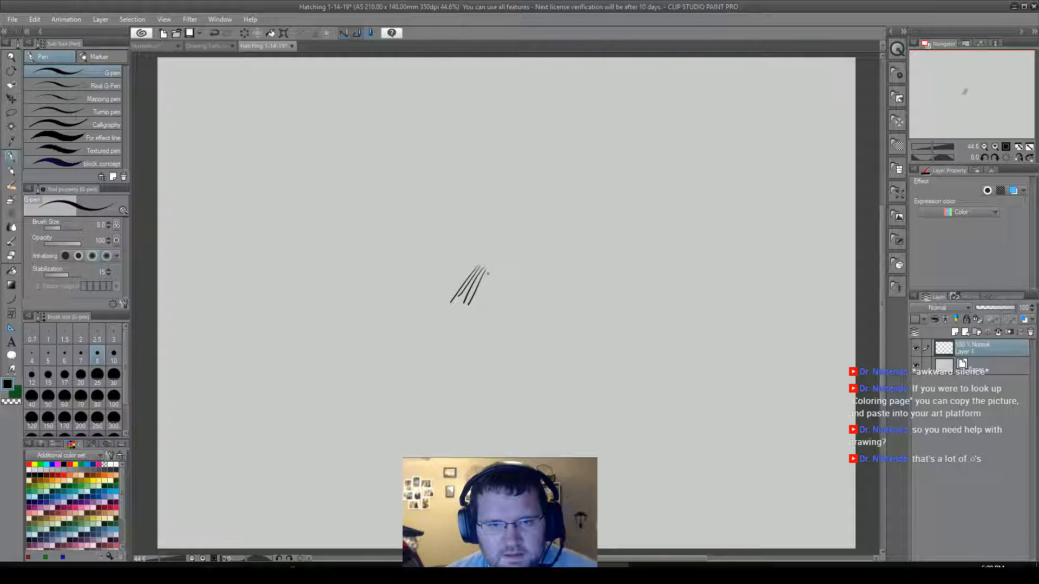
pyautogui.moveTo(493, 273); pyautogui.dragTo(475, 308)
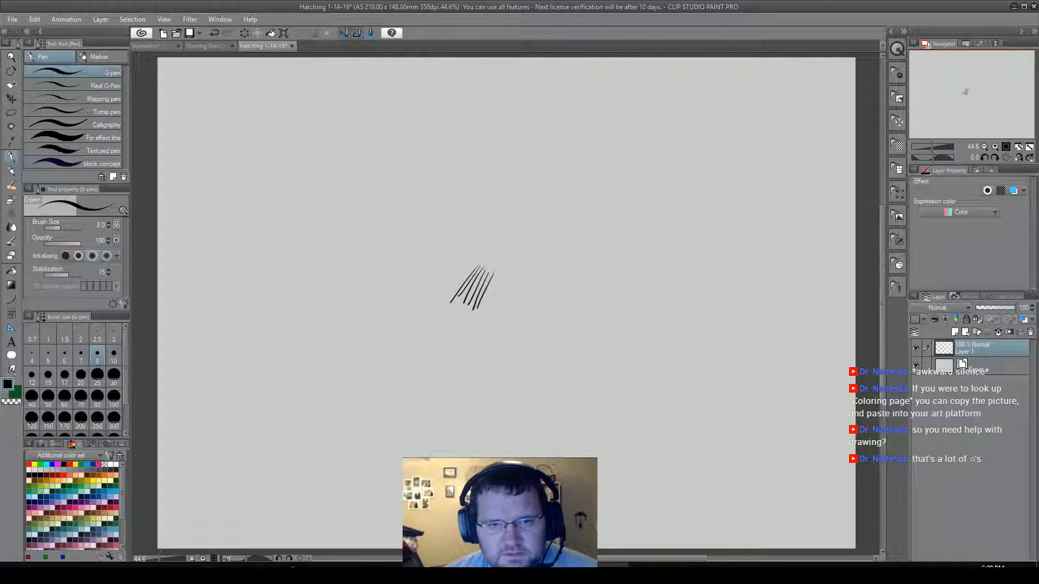
pyautogui.moveTo(497, 274); pyautogui.dragTo(483, 310)
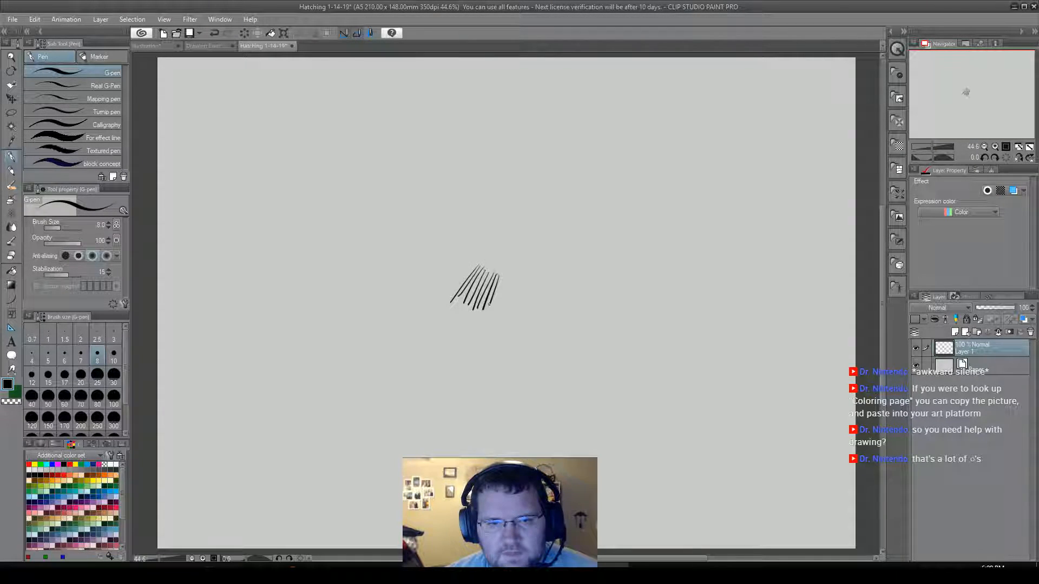
pyautogui.moveTo(505, 276); pyautogui.dragTo(496, 309)
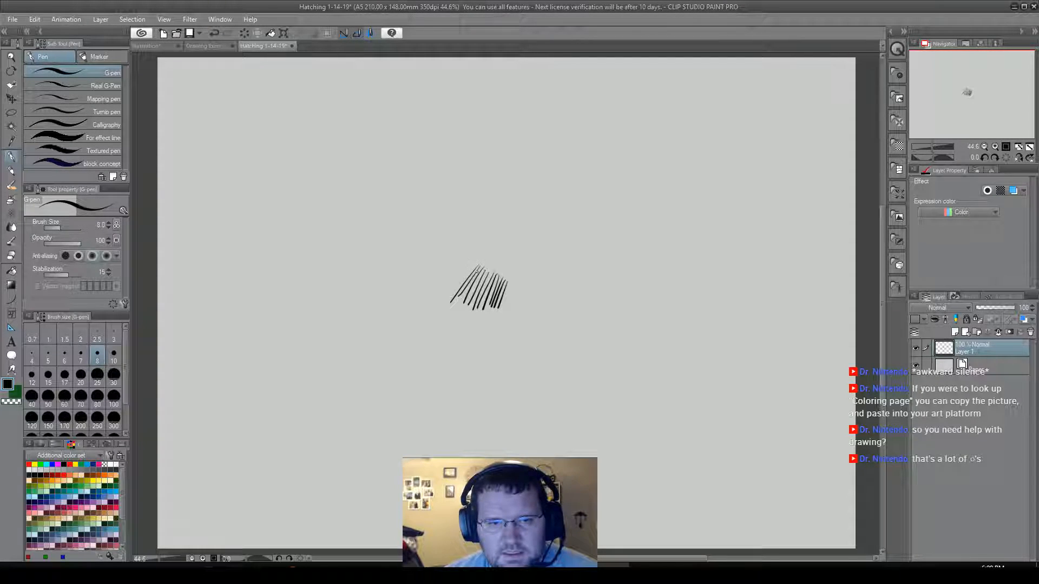
pyautogui.moveTo(475, 265); pyautogui.dragTo(447, 300)
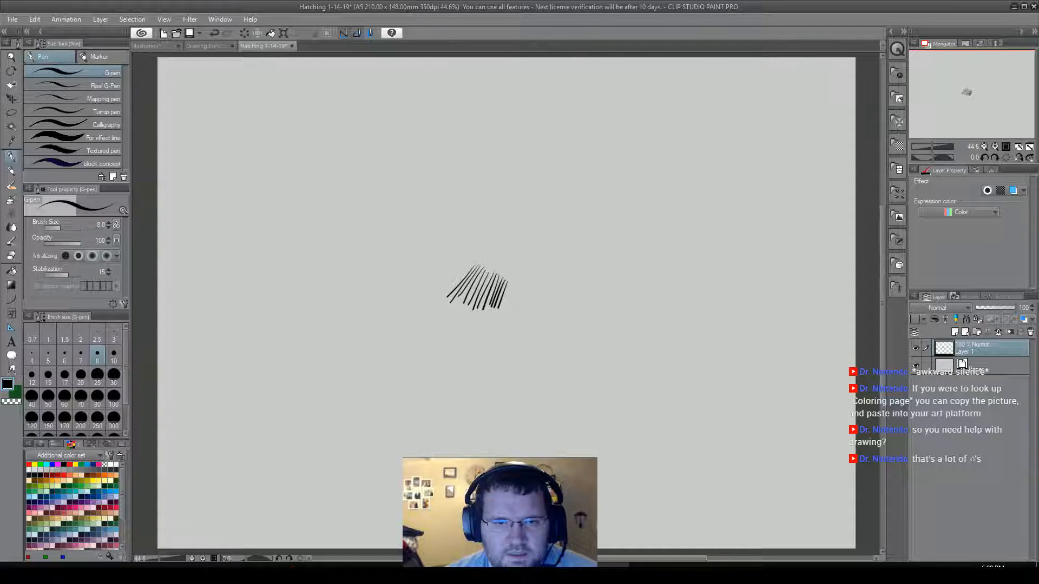
# Hatch two patches above the first, one with strokes sloping down to the right and one beside it with strokes rising to the right.
pyautogui.moveTo(507, 276)
pyautogui.mouseDown()
pyautogui.moveTo(515, 282)
pyautogui.moveTo(524, 264)
pyautogui.mouseUp()
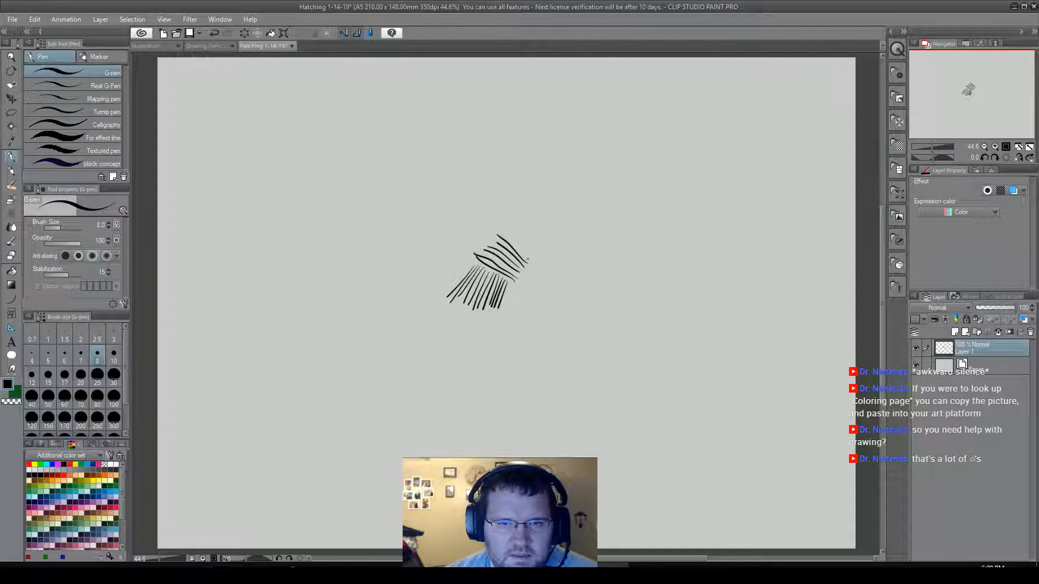
pyautogui.moveTo(503, 231); pyautogui.dragTo(532, 259)
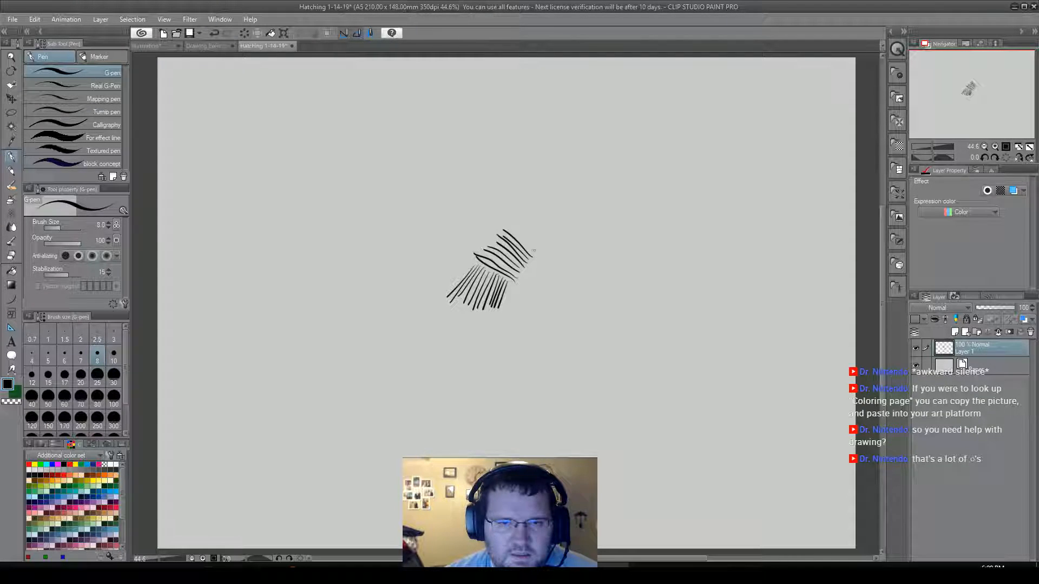
pyautogui.moveTo(486, 243); pyautogui.dragTo(475, 249)
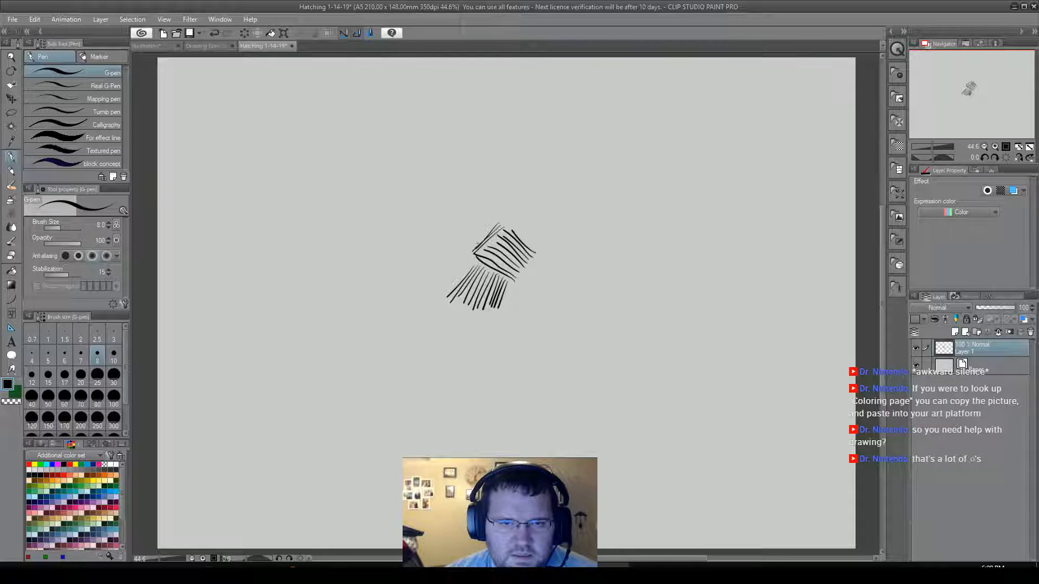
pyautogui.hotkey('ctrl', 'z')
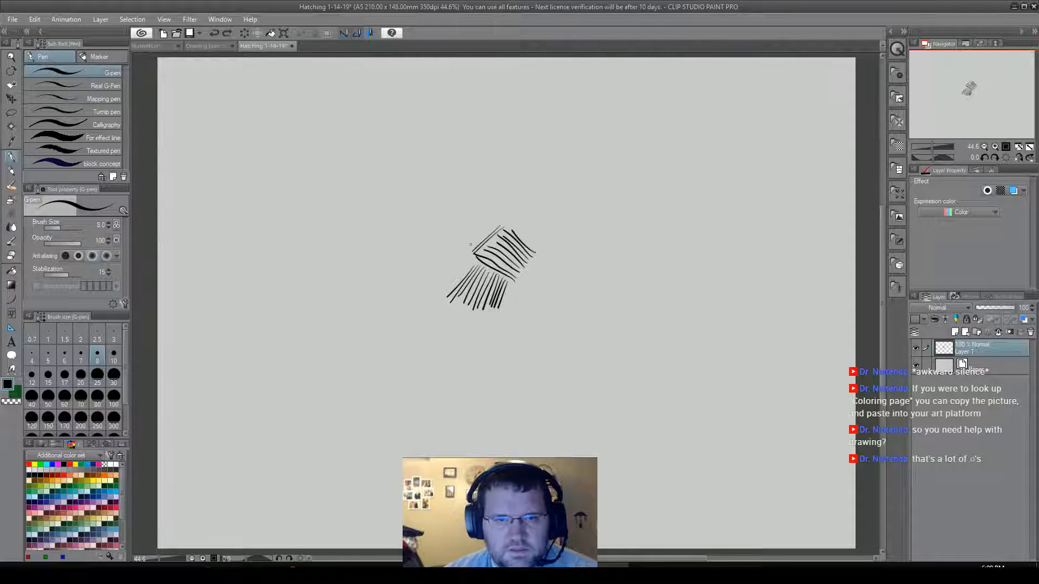
pyautogui.moveTo(496, 221); pyautogui.dragTo(466, 251)
pyautogui.moveTo(493, 218)
pyautogui.mouseDown()
pyautogui.moveTo(461, 248)
pyautogui.moveTo(491, 215)
pyautogui.mouseUp()
pyautogui.moveTo(453, 245); pyautogui.dragTo(485, 210)
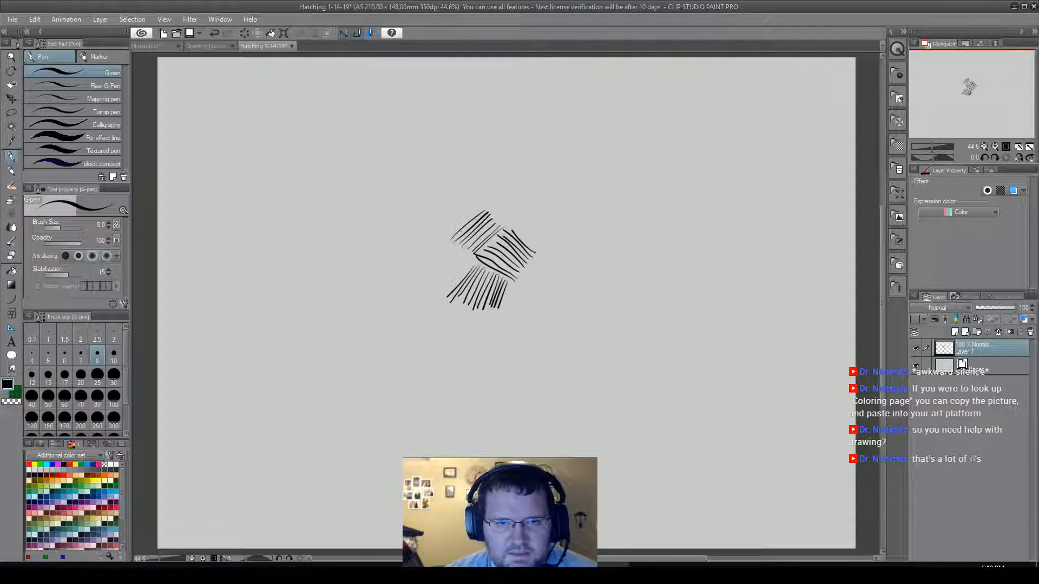
pyautogui.moveTo(446, 239); pyautogui.dragTo(483, 201)
# Hatch a patch on the left side of the cluster with long parallel strokes sloping down to the right.
pyautogui.moveTo(438, 231); pyautogui.dragTo(475, 265)
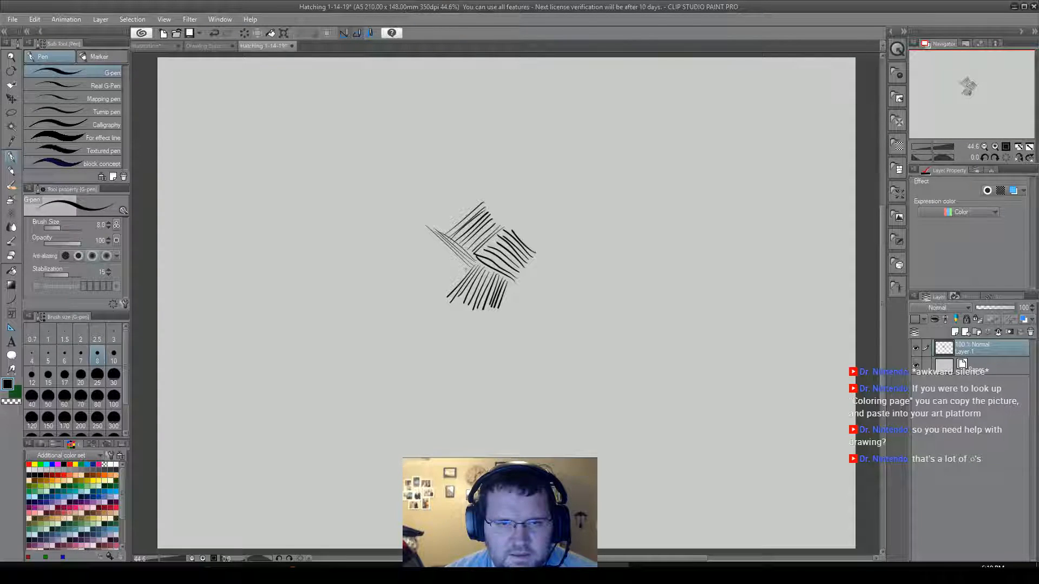
pyautogui.moveTo(468, 275); pyautogui.dragTo(425, 241)
pyautogui.moveTo(464, 279); pyautogui.dragTo(419, 253)
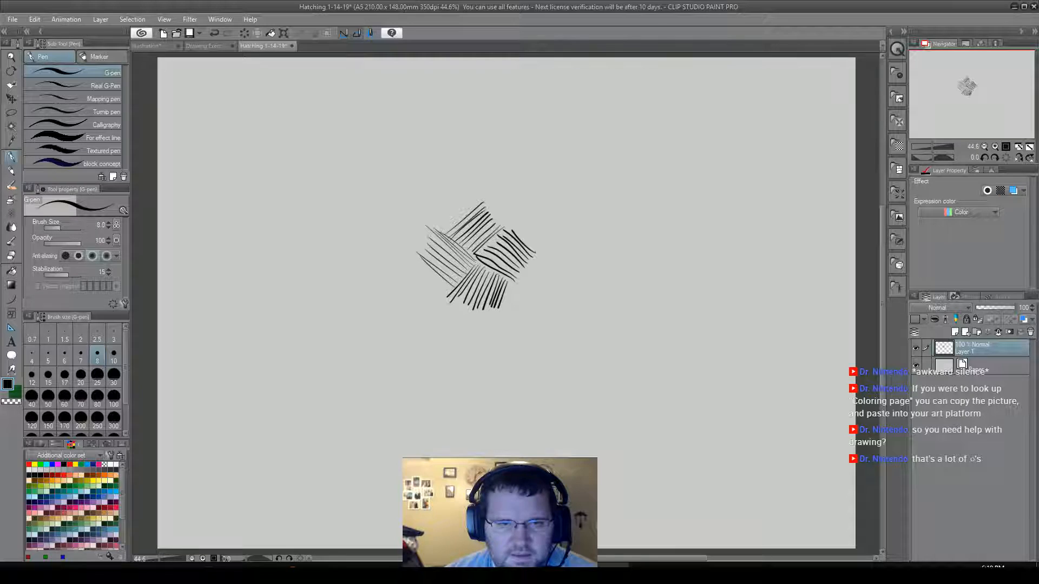
pyautogui.moveTo(449, 291); pyautogui.dragTo(411, 259)
pyautogui.moveTo(431, 283); pyautogui.dragTo(405, 260)
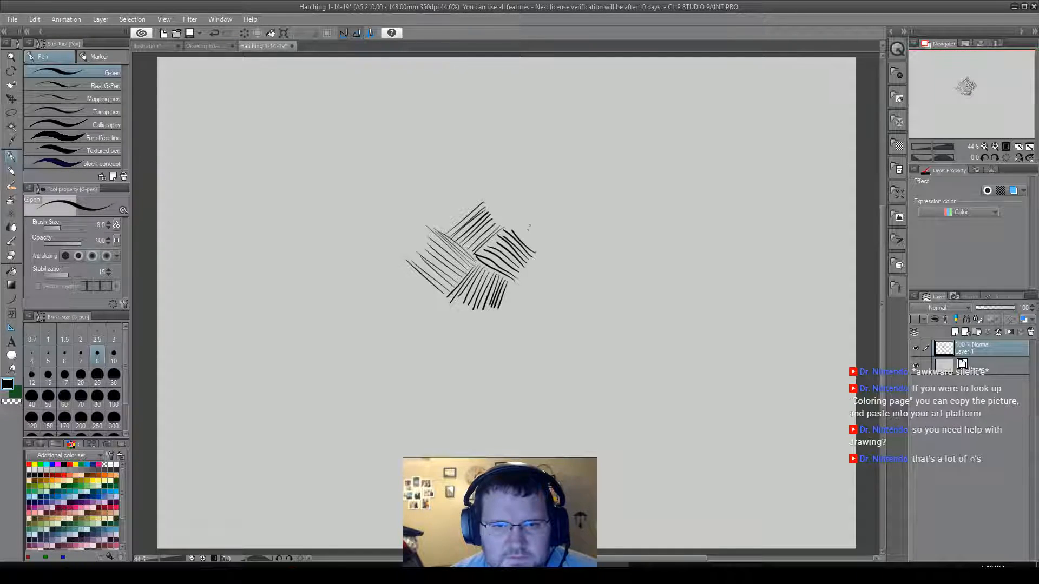
# Extend the cluster's right side with a patch of rising diagonal strokes and a patch sloping down to the right beneath it.
pyautogui.moveTo(521, 282); pyautogui.dragTo(541, 250)
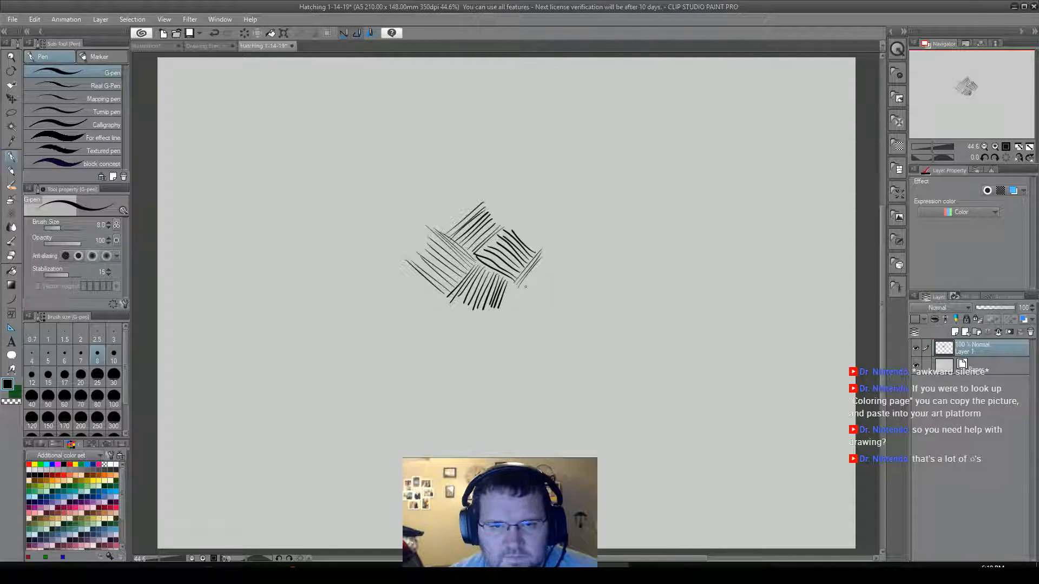
pyautogui.moveTo(528, 289); pyautogui.dragTo(552, 255)
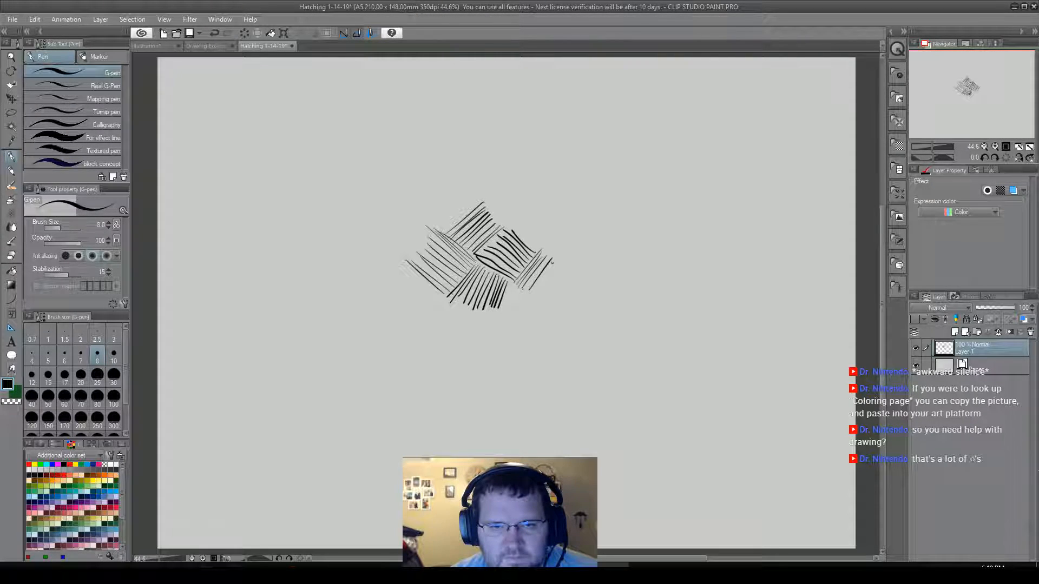
pyautogui.moveTo(536, 293)
pyautogui.mouseDown()
pyautogui.moveTo(556, 262)
pyautogui.moveTo(567, 267)
pyautogui.mouseUp()
pyautogui.moveTo(546, 299); pyautogui.dragTo(558, 248)
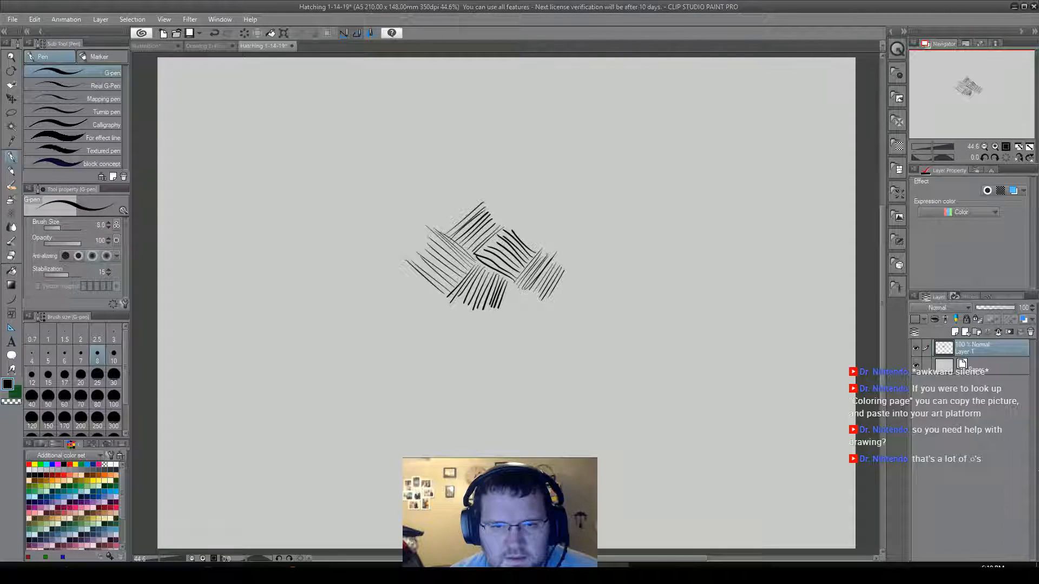
pyautogui.moveTo(508, 282)
pyautogui.mouseDown()
pyautogui.moveTo(549, 305)
pyautogui.moveTo(532, 325)
pyautogui.mouseUp()
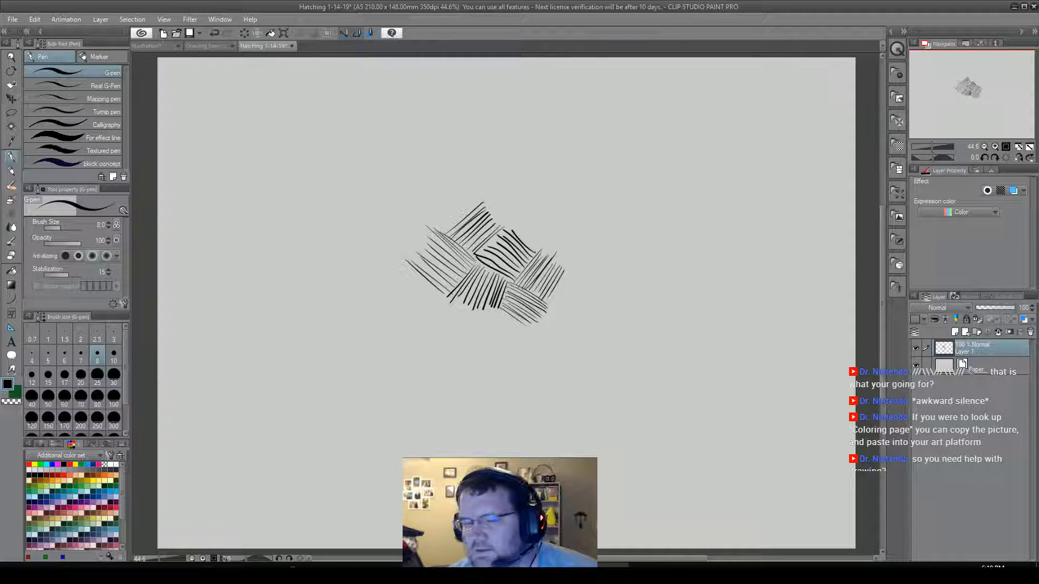
# Start a second group above the cluster with three small hatching patches, each with its strokes running in a different direction.
pyautogui.moveTo(498, 213); pyautogui.dragTo(514, 196)
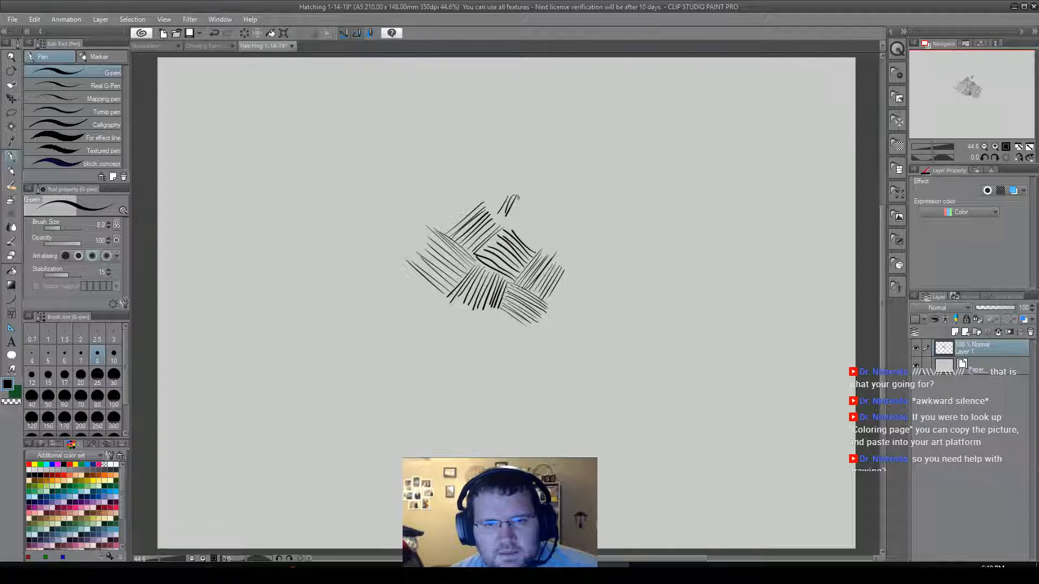
pyautogui.moveTo(510, 219); pyautogui.dragTo(519, 196)
pyautogui.moveTo(514, 220)
pyautogui.mouseDown()
pyautogui.moveTo(529, 199)
pyautogui.moveTo(517, 223)
pyautogui.moveTo(532, 201)
pyautogui.moveTo(552, 223)
pyautogui.moveTo(541, 200)
pyautogui.moveTo(557, 221)
pyautogui.moveTo(567, 221)
pyautogui.moveTo(562, 205)
pyautogui.moveTo(573, 218)
pyautogui.moveTo(557, 193)
pyautogui.moveTo(582, 212)
pyautogui.moveTo(531, 192)
pyautogui.moveTo(559, 178)
pyautogui.moveTo(527, 188)
pyautogui.moveTo(547, 172)
pyautogui.mouseUp()
pyautogui.moveTo(523, 179)
pyautogui.mouseDown()
pyautogui.moveTo(555, 169)
pyautogui.moveTo(541, 169)
pyautogui.moveTo(556, 156)
pyautogui.mouseUp()
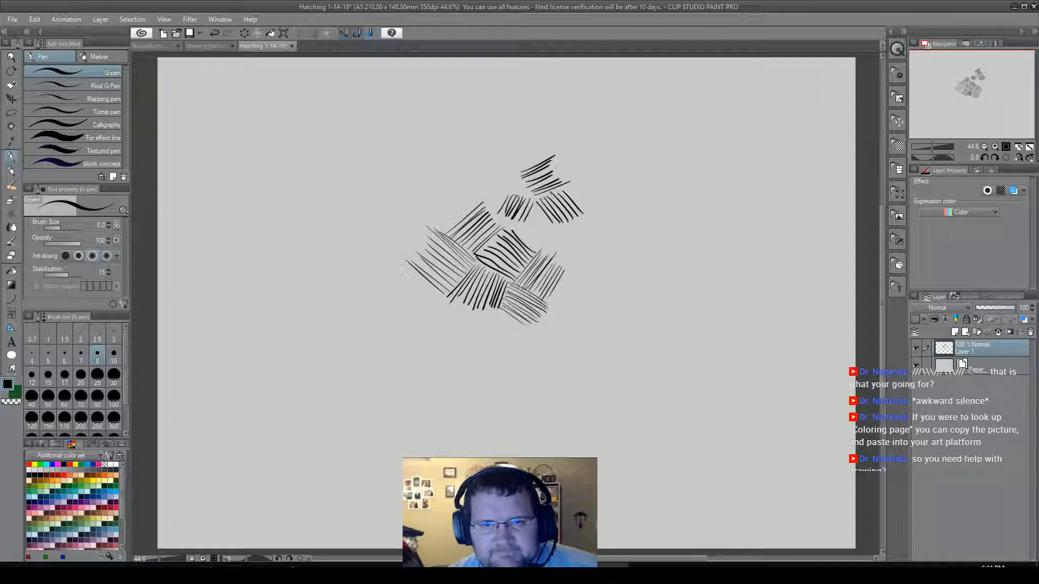
# Hatch two steep patches along the right side of the upper group, one slanted and one nearly vertical.
pyautogui.moveTo(567, 181)
pyautogui.mouseDown()
pyautogui.moveTo(586, 152)
pyautogui.moveTo(575, 146)
pyautogui.mouseUp()
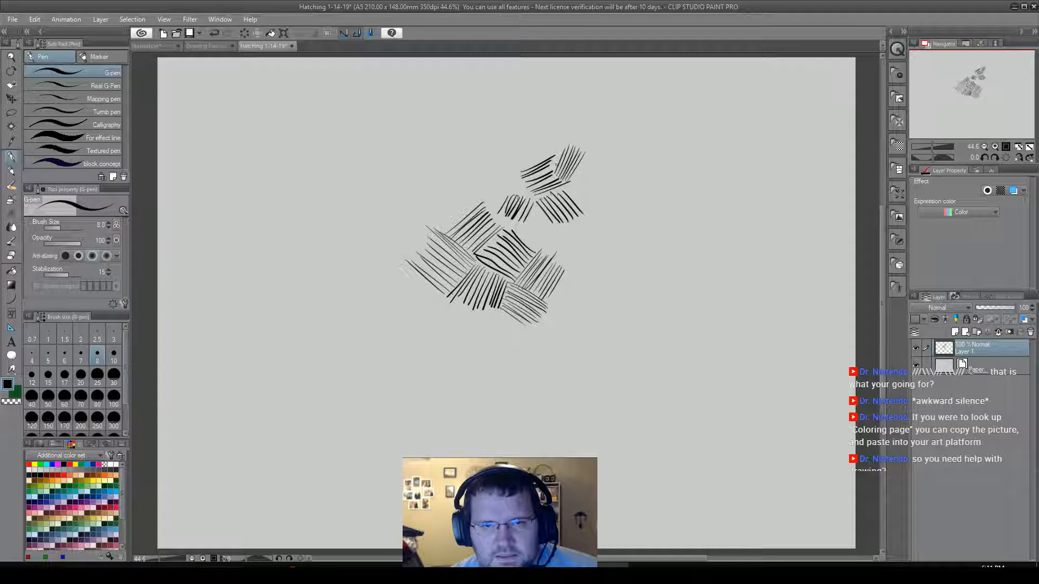
pyautogui.moveTo(552, 165); pyautogui.dragTo(560, 140)
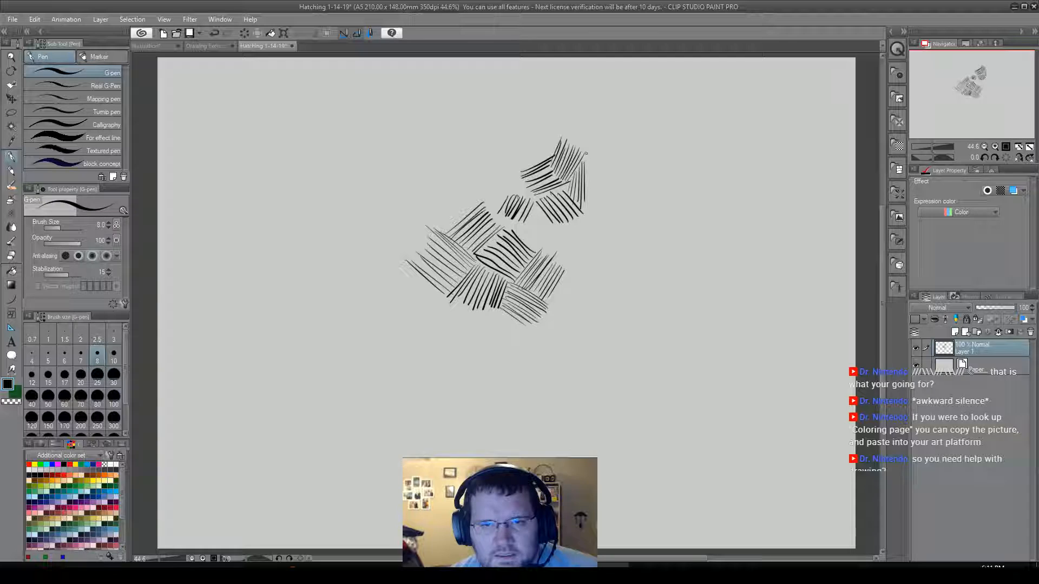
pyautogui.moveTo(589, 157); pyautogui.dragTo(592, 205)
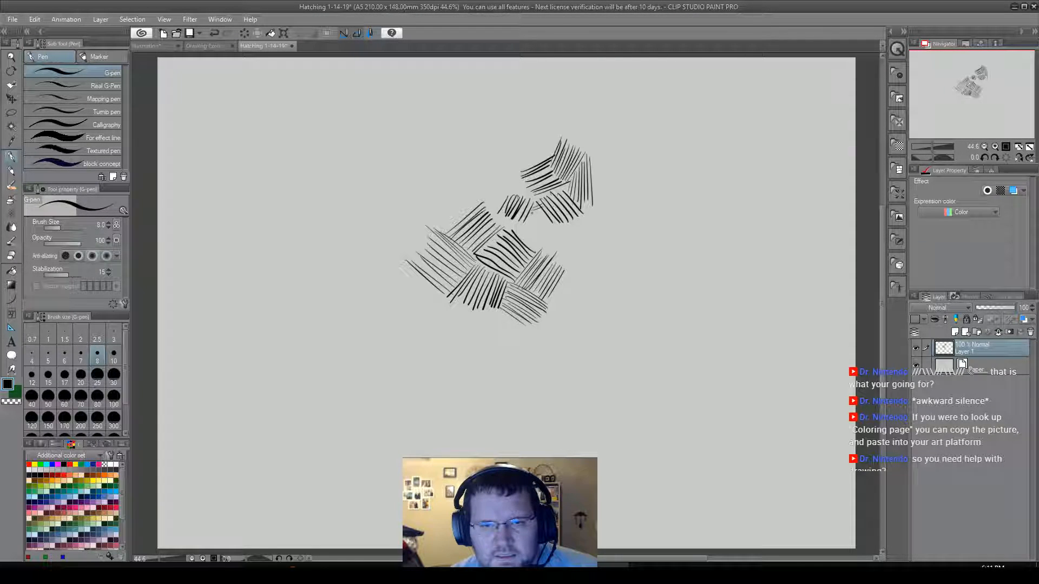
# Fill the gap between the two groups with fanned hatching, and add near-vertical and shallow patches along their right edge.
pyautogui.moveTo(530, 219); pyautogui.dragTo(558, 225)
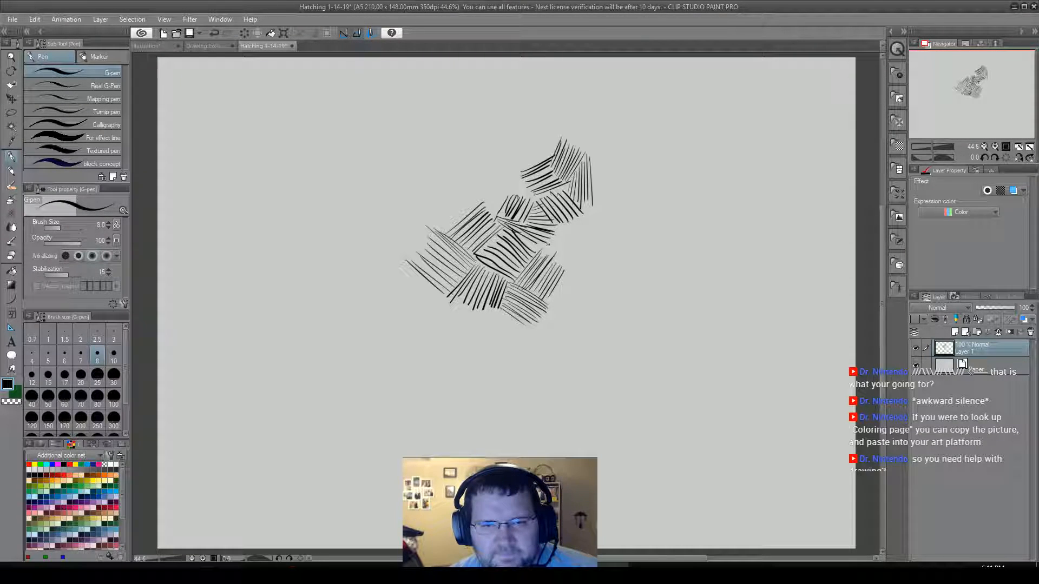
pyautogui.moveTo(540, 250)
pyautogui.mouseDown()
pyautogui.moveTo(583, 260)
pyautogui.moveTo(575, 229)
pyautogui.mouseUp()
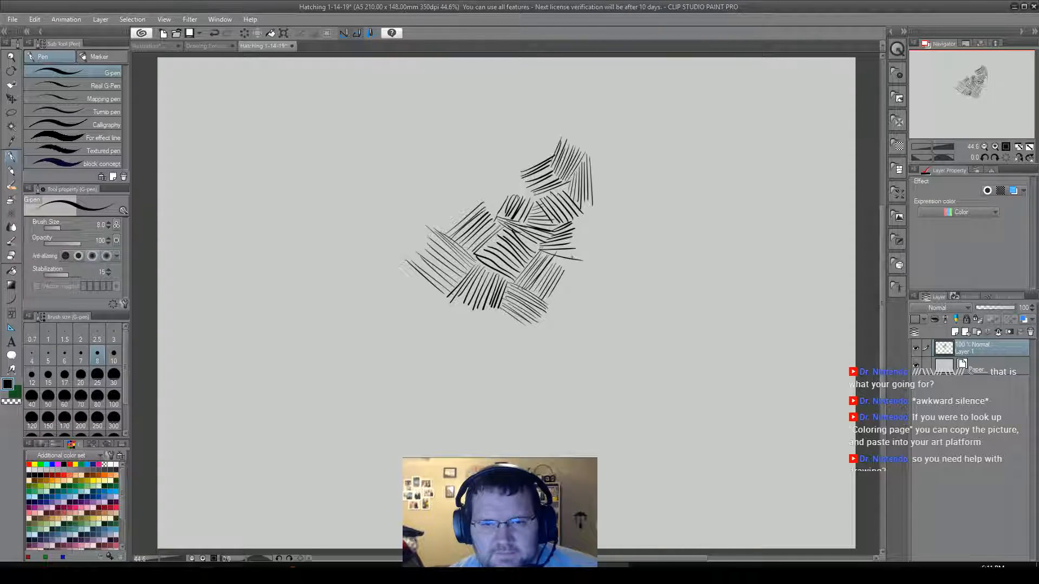
pyautogui.moveTo(575, 221); pyautogui.dragTo(580, 262)
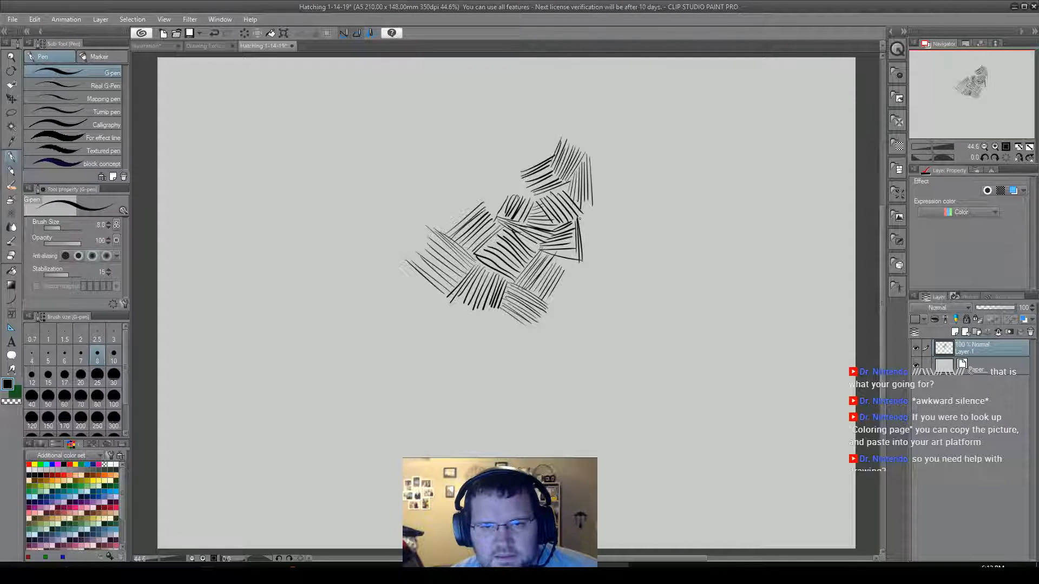
pyautogui.moveTo(584, 217); pyautogui.dragTo(595, 259)
pyautogui.moveTo(591, 215); pyautogui.dragTo(603, 259)
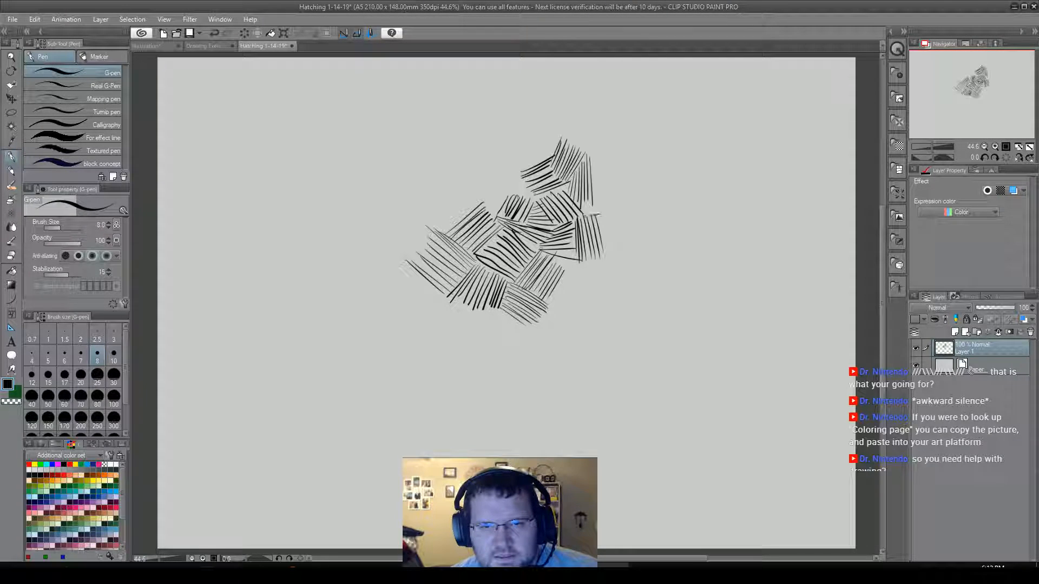
pyautogui.moveTo(583, 214); pyautogui.dragTo(607, 202)
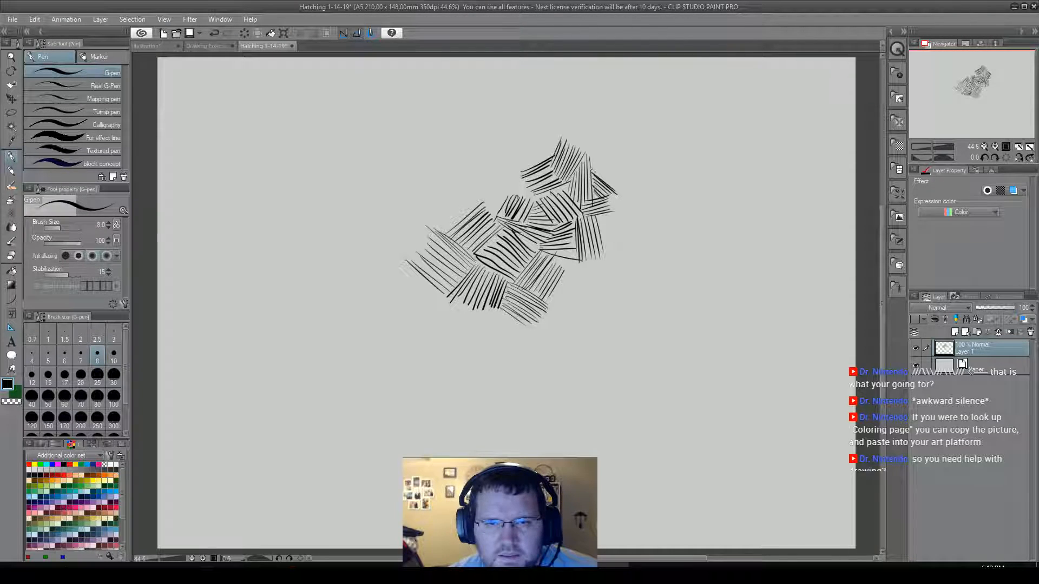
# Extend the upper group's right edge with a patch sloping down to the right, a near-vertical patch, and short steep and rising strokes beneath them.
pyautogui.moveTo(593, 167); pyautogui.dragTo(624, 180)
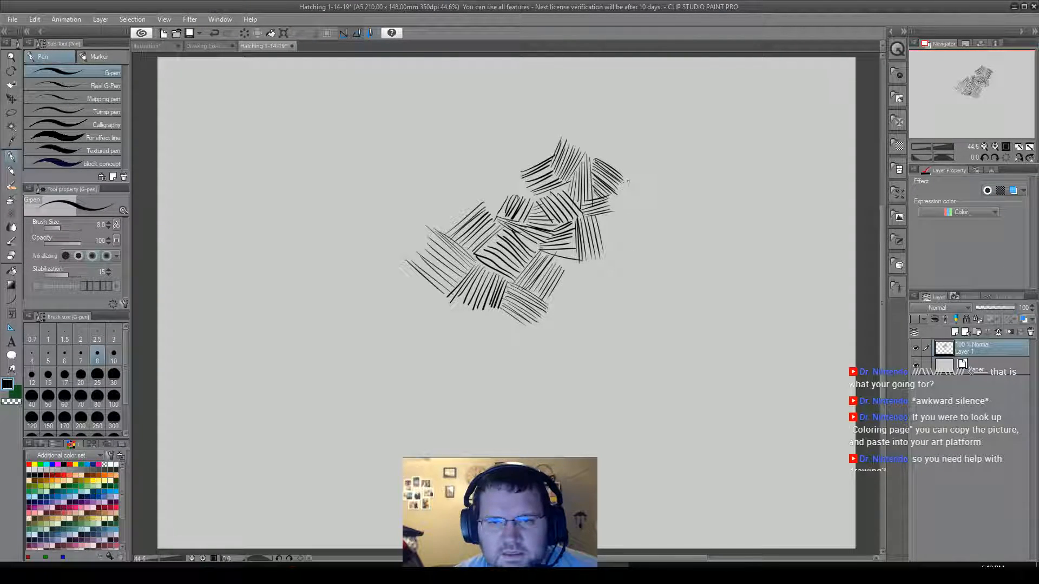
pyautogui.moveTo(612, 199)
pyautogui.mouseDown()
pyautogui.moveTo(614, 214)
pyautogui.moveTo(637, 215)
pyautogui.mouseUp()
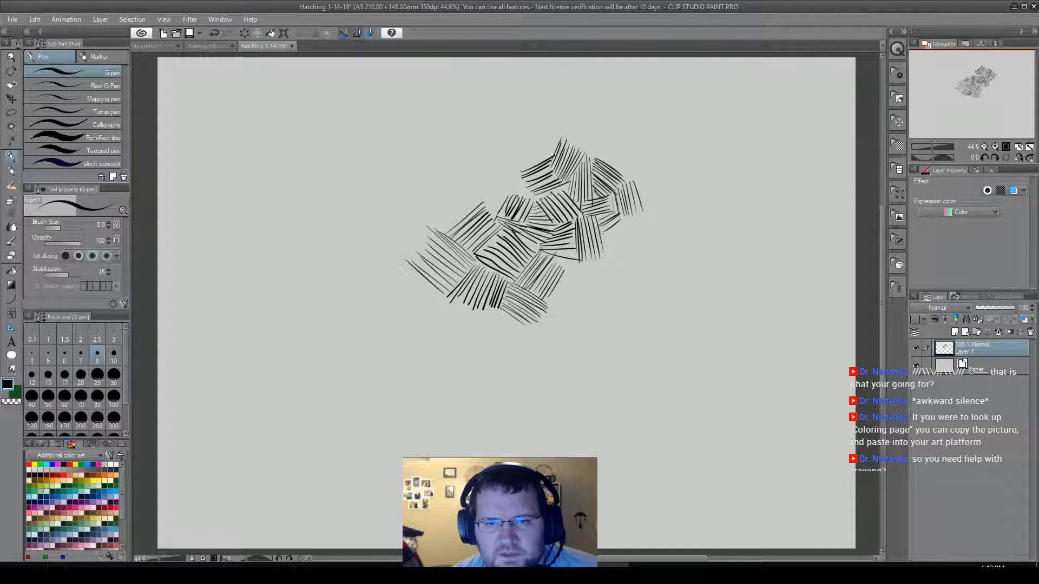
pyautogui.moveTo(621, 215)
pyautogui.mouseDown()
pyautogui.moveTo(601, 236)
pyautogui.moveTo(607, 249)
pyautogui.moveTo(628, 234)
pyautogui.moveTo(635, 247)
pyautogui.moveTo(653, 235)
pyautogui.mouseUp()
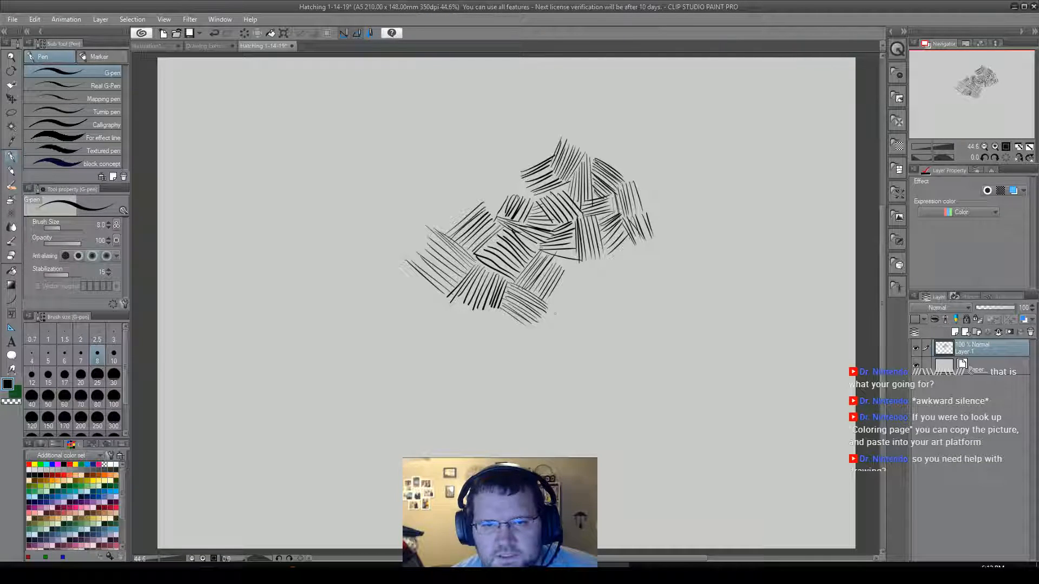
# Fill the cluster's lower-right notch with a shallow patch and a wide fan of long near-vertical strokes beside it.
pyautogui.moveTo(566, 266)
pyautogui.mouseDown()
pyautogui.moveTo(594, 267)
pyautogui.moveTo(581, 295)
pyautogui.mouseUp()
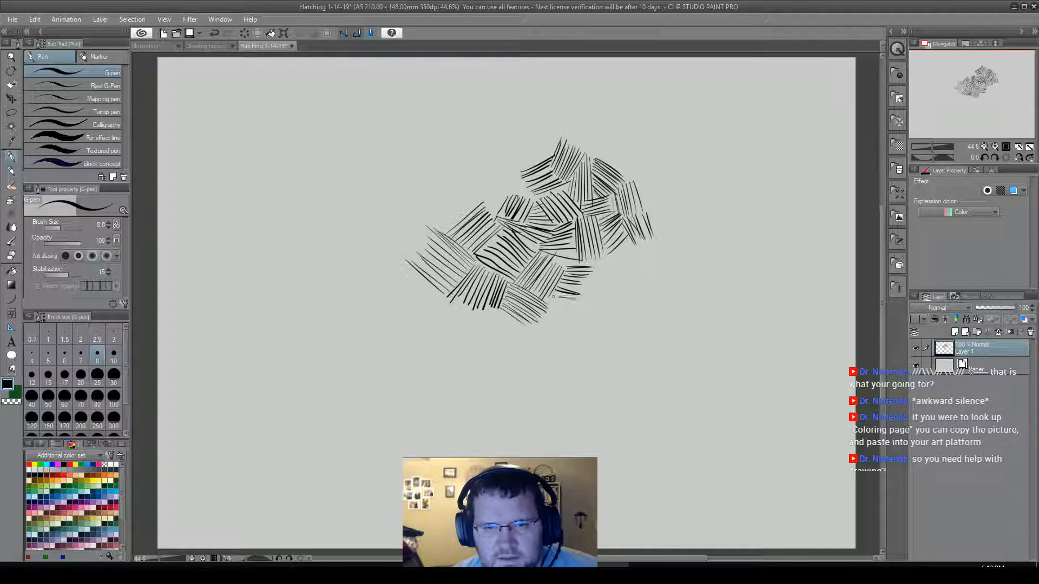
pyautogui.moveTo(553, 305); pyautogui.dragTo(581, 313)
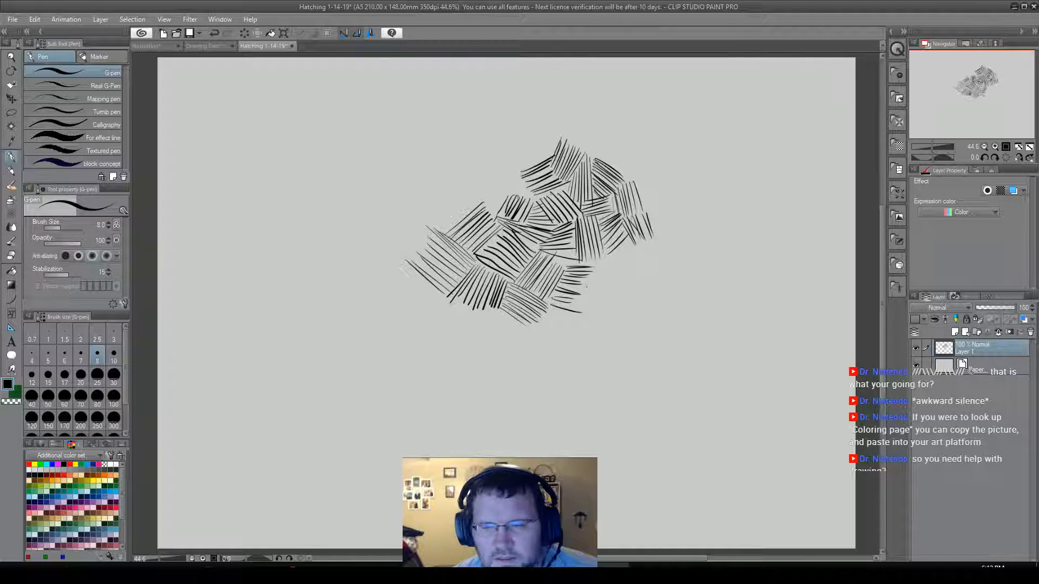
pyautogui.moveTo(593, 267)
pyautogui.mouseDown()
pyautogui.moveTo(583, 311)
pyautogui.moveTo(598, 261)
pyautogui.mouseUp()
pyautogui.moveTo(603, 307); pyautogui.dragTo(608, 258)
pyautogui.moveTo(615, 311); pyautogui.dragTo(617, 258)
pyautogui.moveTo(621, 310); pyautogui.dragTo(618, 251)
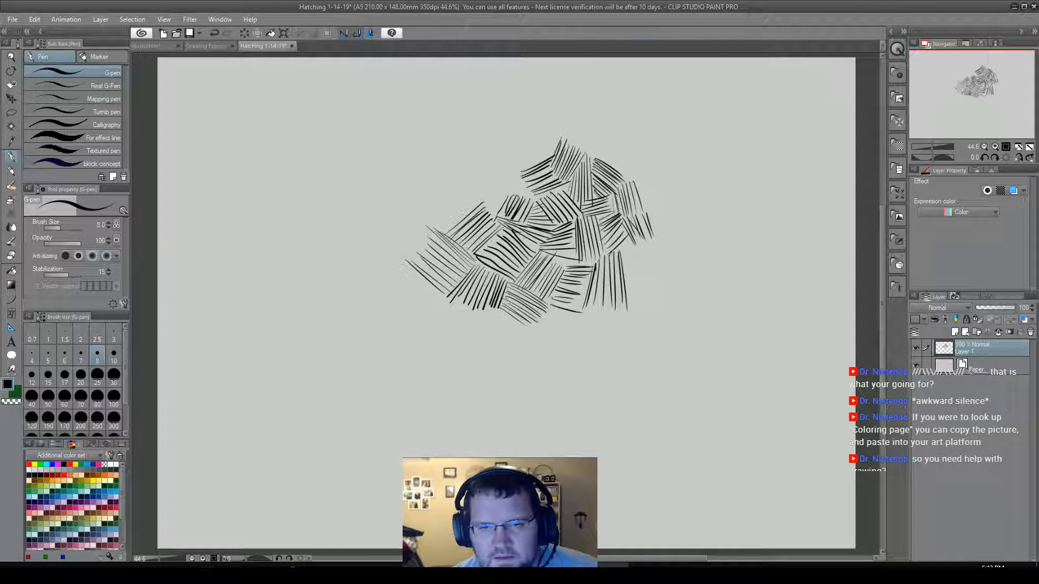
pyautogui.moveTo(632, 311); pyautogui.dragTo(626, 247)
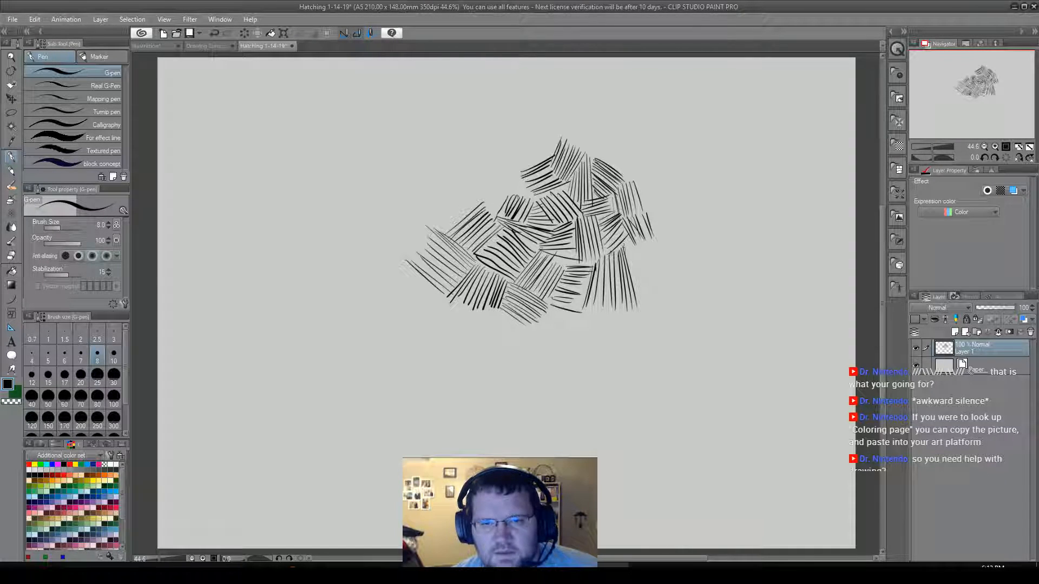
pyautogui.moveTo(644, 301); pyautogui.dragTo(628, 245)
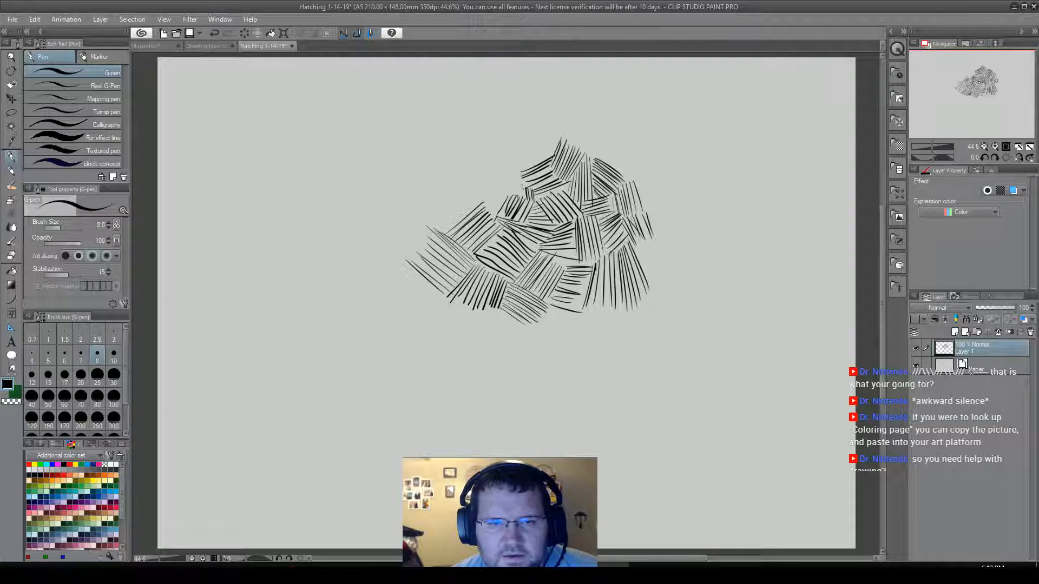
# Hatch the cluster's upper-left side with a near-horizontal patch, a long band of near-vertical strokes, and rising diagonals at the far left.
pyautogui.moveTo(522, 181)
pyautogui.mouseDown()
pyautogui.moveTo(495, 211)
pyautogui.moveTo(487, 197)
pyautogui.moveTo(517, 196)
pyautogui.moveTo(488, 191)
pyautogui.moveTo(503, 189)
pyautogui.moveTo(484, 181)
pyautogui.moveTo(511, 174)
pyautogui.moveTo(484, 171)
pyautogui.moveTo(511, 174)
pyautogui.moveTo(481, 169)
pyautogui.mouseUp()
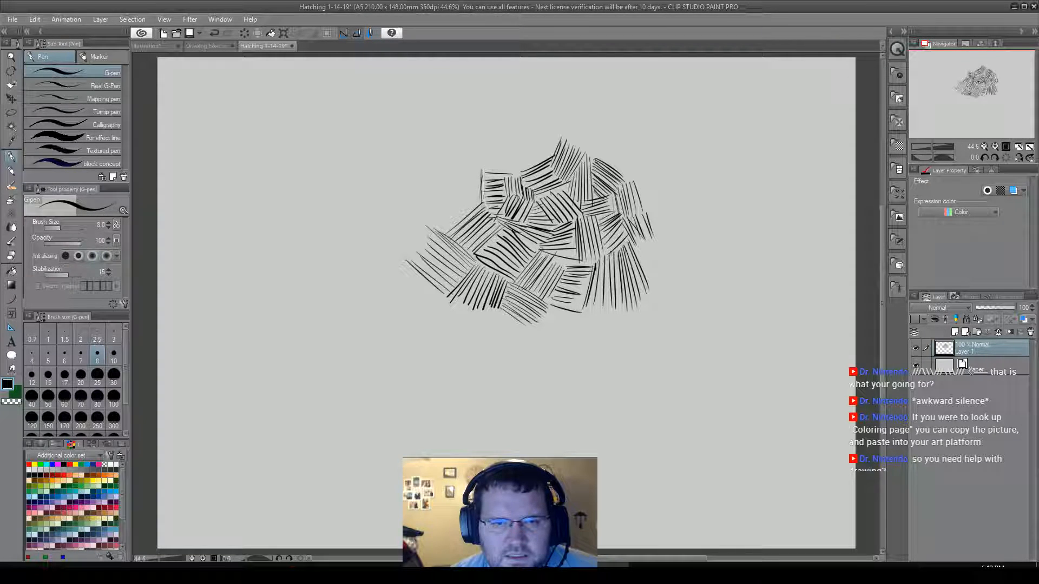
pyautogui.moveTo(477, 205)
pyautogui.mouseDown()
pyautogui.moveTo(477, 172)
pyautogui.moveTo(463, 177)
pyautogui.mouseUp()
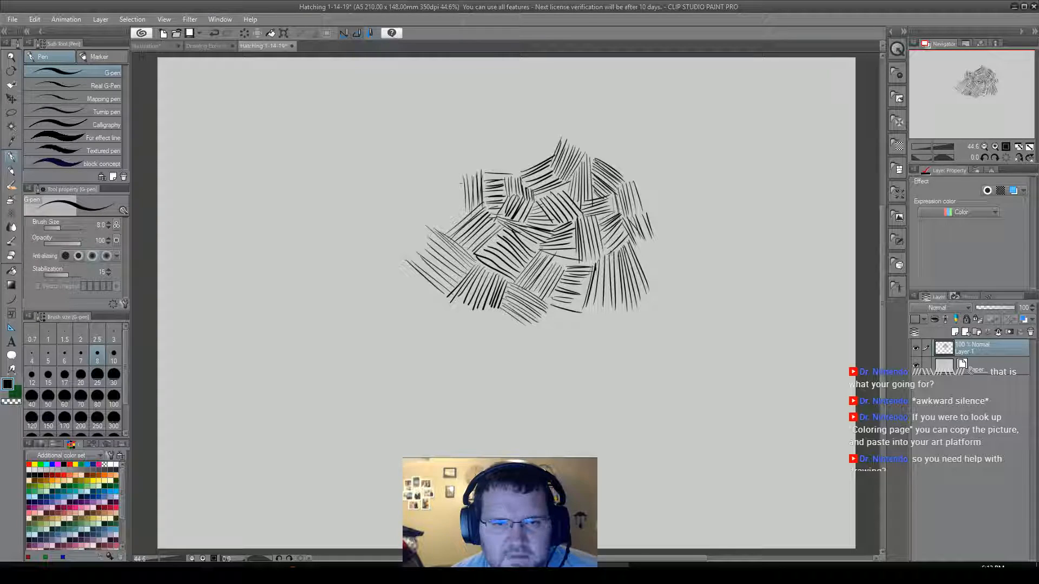
pyautogui.moveTo(459, 214); pyautogui.dragTo(455, 182)
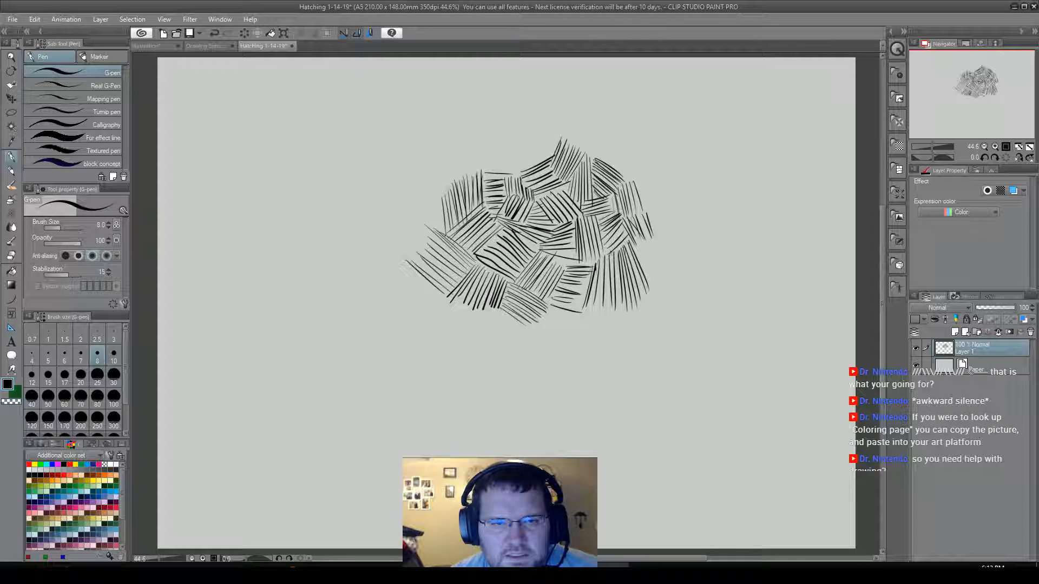
pyautogui.moveTo(436, 204); pyautogui.dragTo(432, 227)
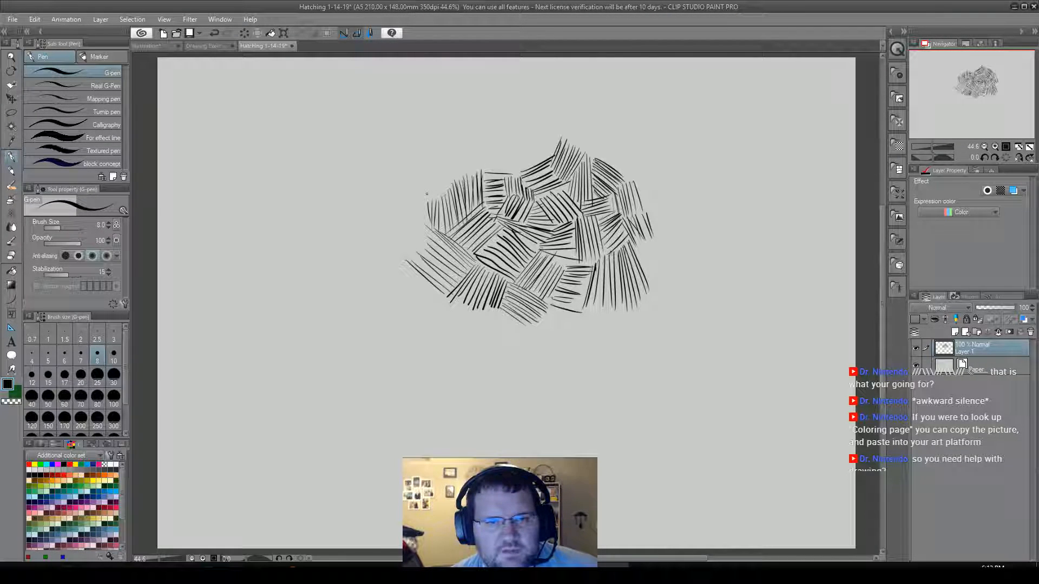
pyautogui.moveTo(433, 231); pyautogui.dragTo(407, 262)
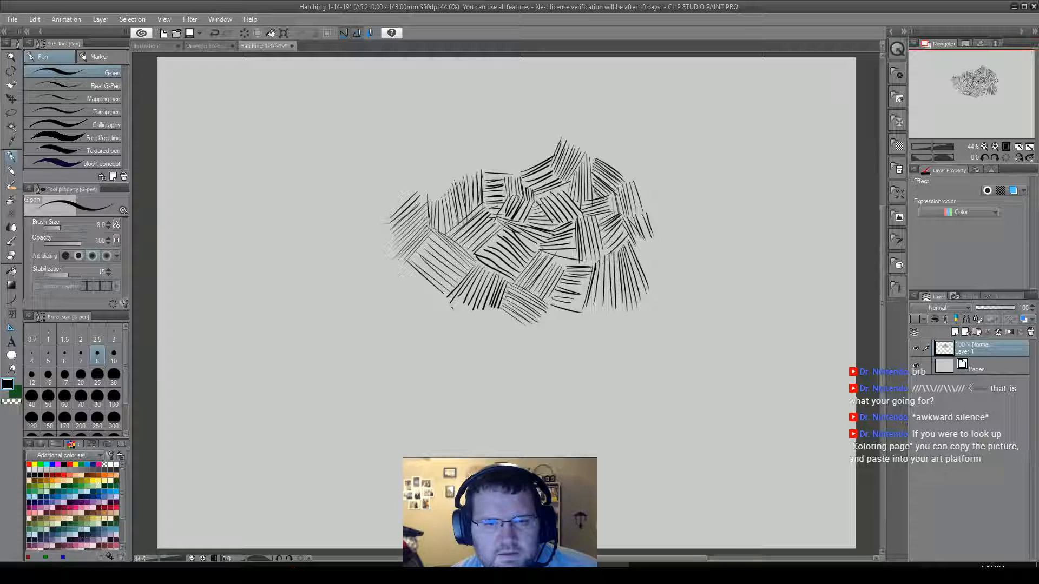
# Add three patches along the cluster's lower edge: shallow strokes sloping down to the right, near-vertical strokes, and steep rising diagonals.
pyautogui.moveTo(452, 309)
pyautogui.mouseDown()
pyautogui.moveTo(503, 321)
pyautogui.moveTo(459, 319)
pyautogui.moveTo(497, 341)
pyautogui.moveTo(492, 354)
pyautogui.moveTo(504, 314)
pyautogui.mouseUp()
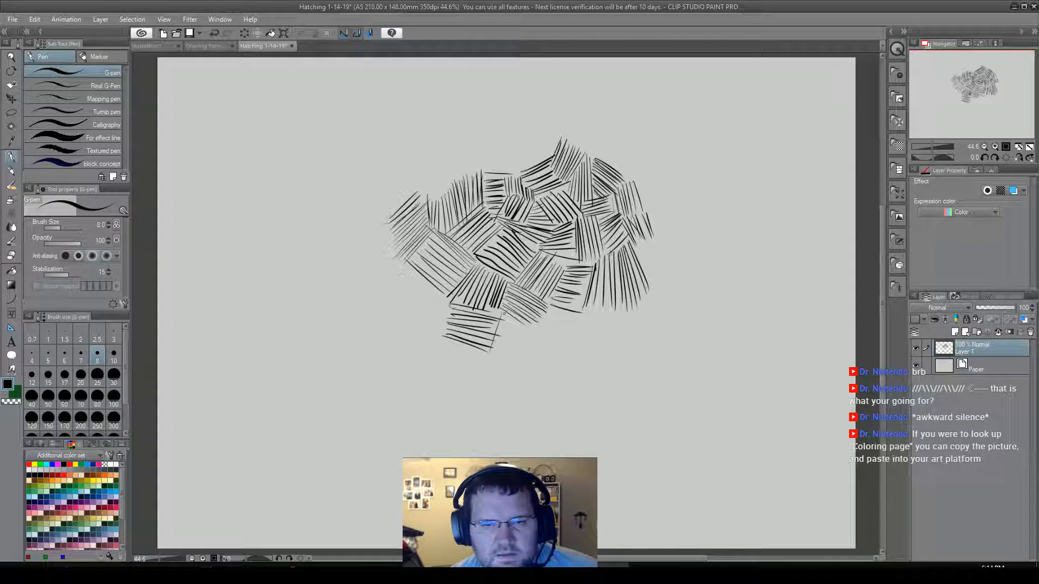
pyautogui.moveTo(498, 357); pyautogui.dragTo(511, 317)
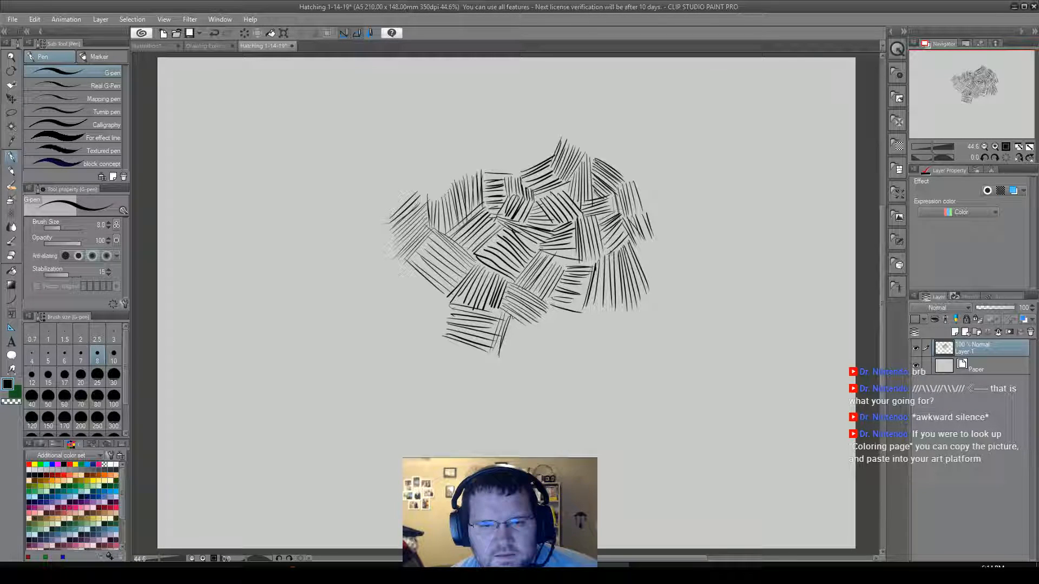
pyautogui.moveTo(509, 355); pyautogui.dragTo(518, 322)
pyautogui.moveTo(527, 358)
pyautogui.mouseDown()
pyautogui.moveTo(529, 326)
pyautogui.moveTo(543, 323)
pyautogui.mouseUp()
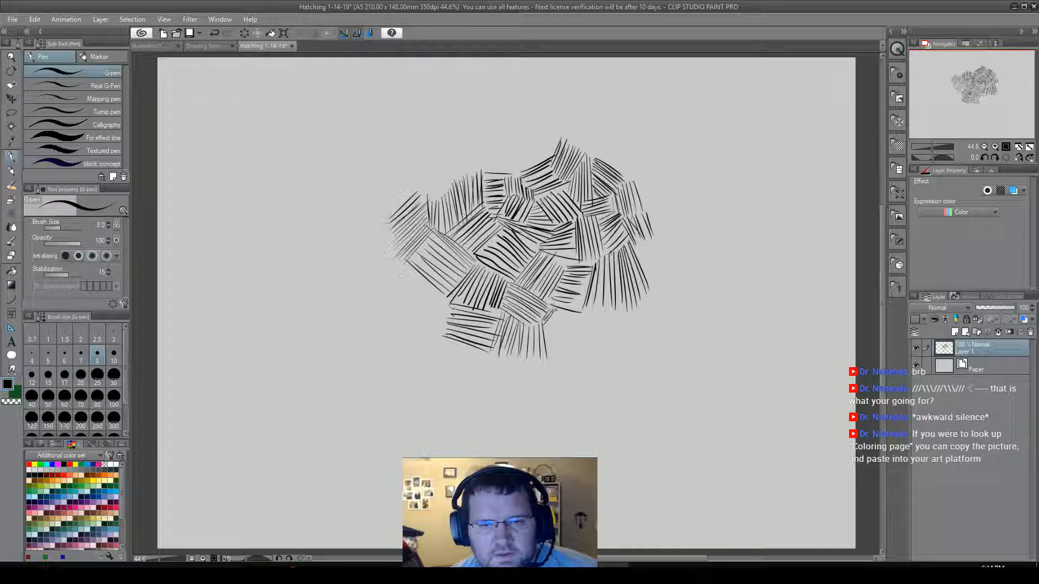
pyautogui.moveTo(546, 332); pyautogui.dragTo(561, 311)
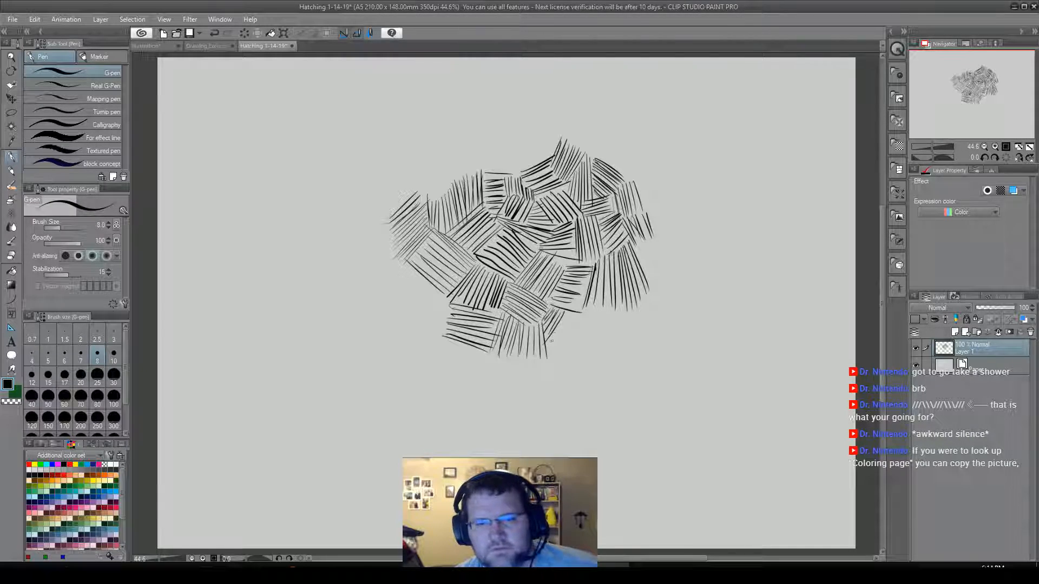
pyautogui.moveTo(549, 349); pyautogui.dragTo(574, 318)
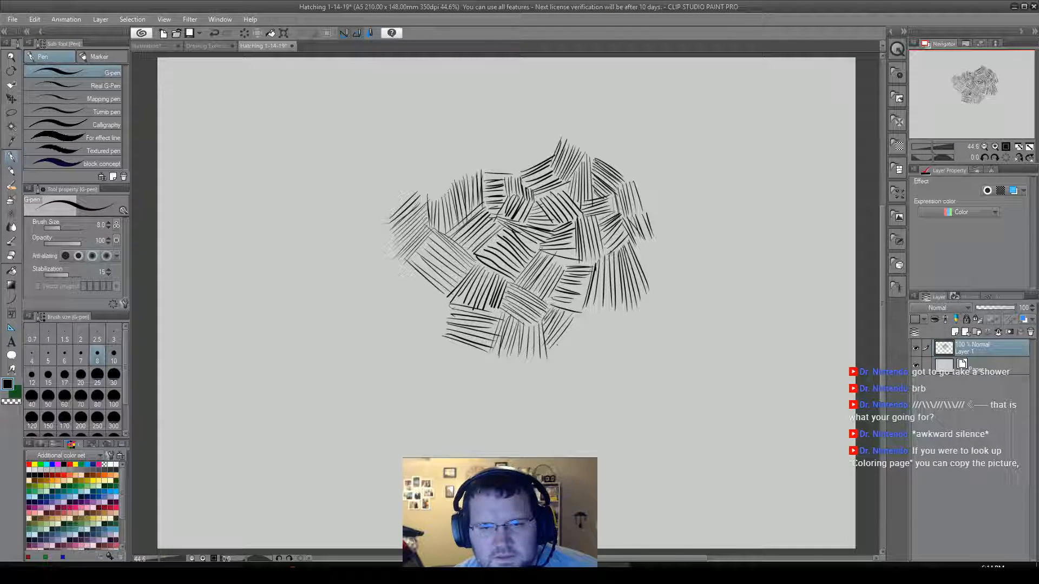
pyautogui.moveTo(555, 356); pyautogui.dragTo(579, 312)
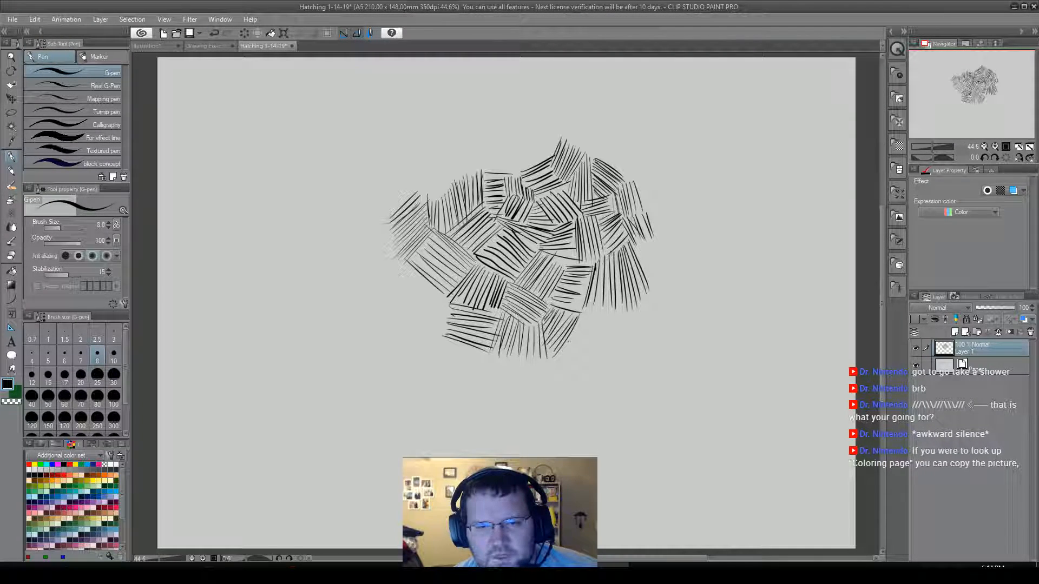
# Close the cluster's lower-right corner with a wide patch of gently rising strokes and a patch sloping steeply down to the right.
pyautogui.moveTo(559, 355)
pyautogui.mouseDown()
pyautogui.moveTo(583, 313)
pyautogui.moveTo(631, 300)
pyautogui.mouseUp()
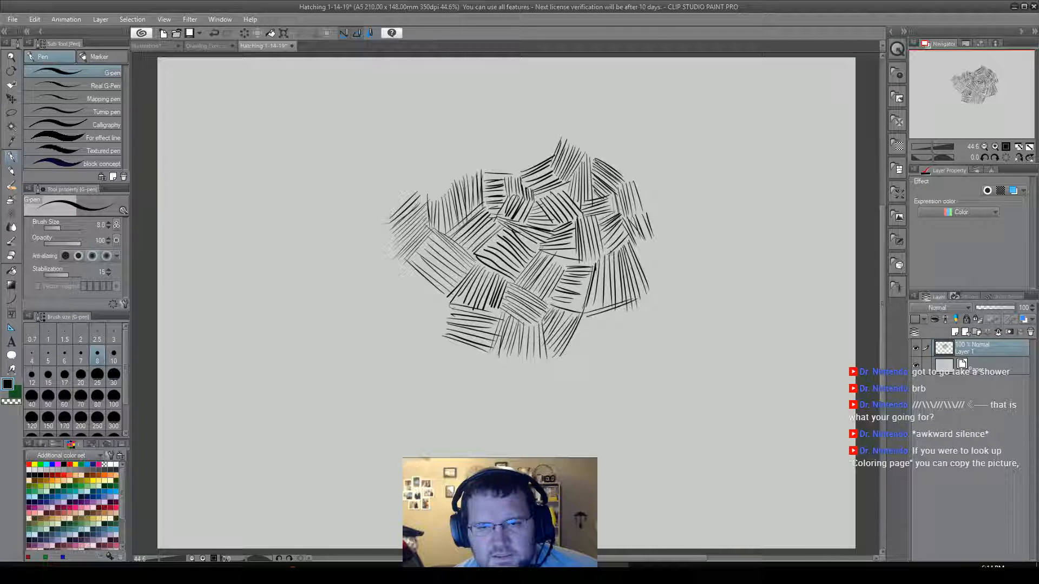
pyautogui.moveTo(578, 332)
pyautogui.mouseDown()
pyautogui.moveTo(623, 316)
pyautogui.moveTo(622, 334)
pyautogui.moveTo(620, 325)
pyautogui.mouseUp()
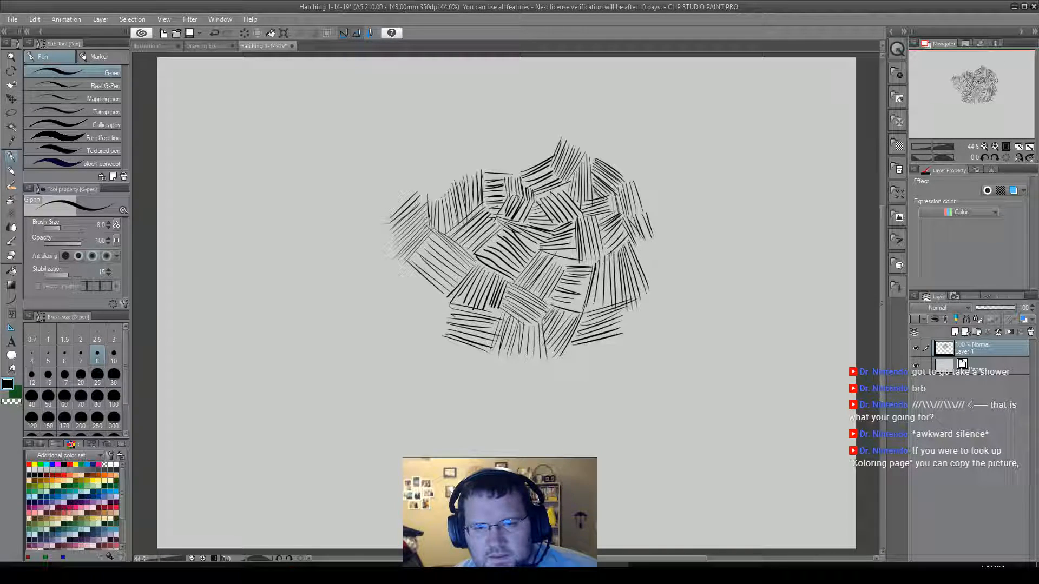
pyautogui.moveTo(569, 349)
pyautogui.mouseDown()
pyautogui.moveTo(620, 340)
pyautogui.moveTo(610, 353)
pyautogui.moveTo(632, 309)
pyautogui.moveTo(631, 347)
pyautogui.mouseUp()
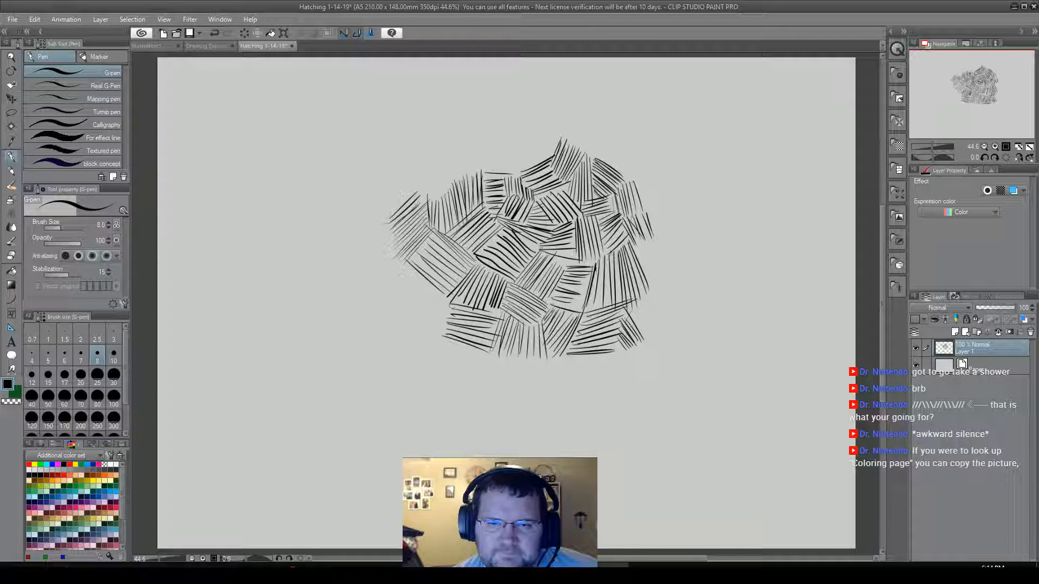
pyautogui.moveTo(644, 333); pyautogui.dragTo(648, 337)
pyautogui.moveTo(634, 302); pyautogui.dragTo(656, 329)
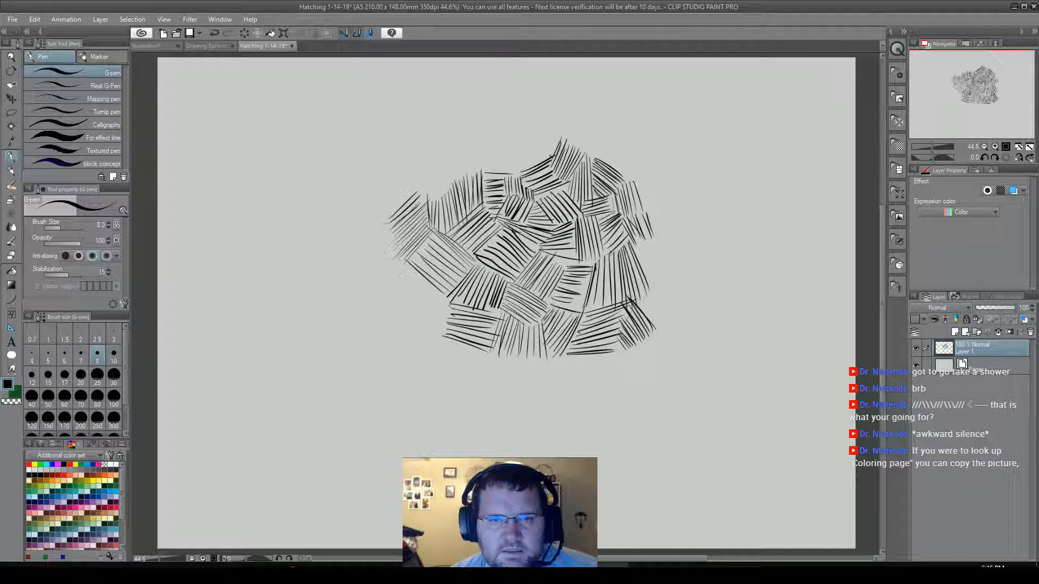
# Build up the cluster's peak with a near-vertical patch, a rising diagonal patch beside it, and two small capping patches in contrasting directions.
pyautogui.moveTo(547, 140)
pyautogui.mouseDown()
pyautogui.moveTo(551, 157)
pyautogui.moveTo(562, 143)
pyautogui.moveTo(534, 161)
pyautogui.mouseUp()
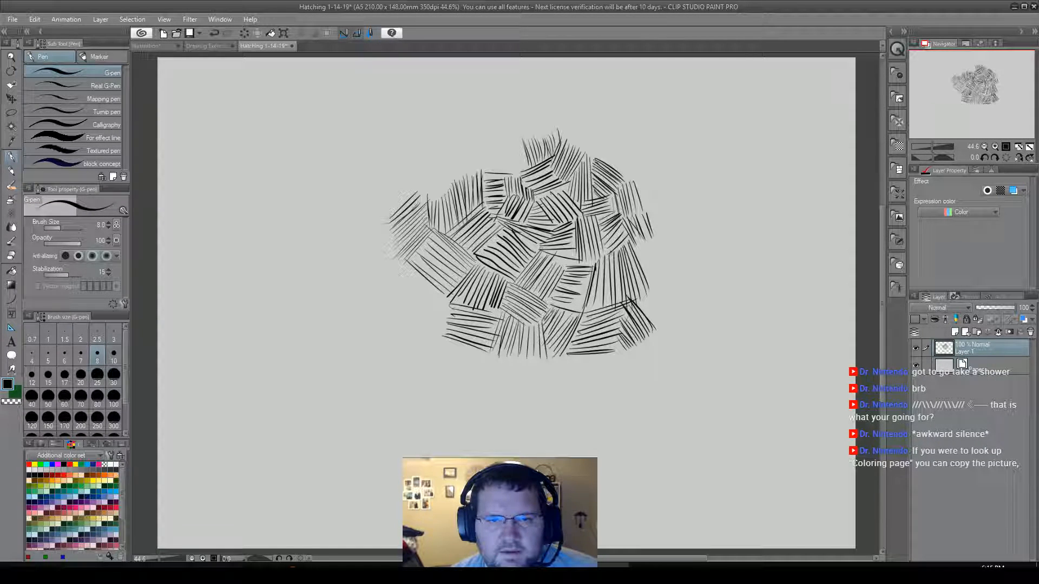
pyautogui.moveTo(512, 139); pyautogui.dragTo(519, 169)
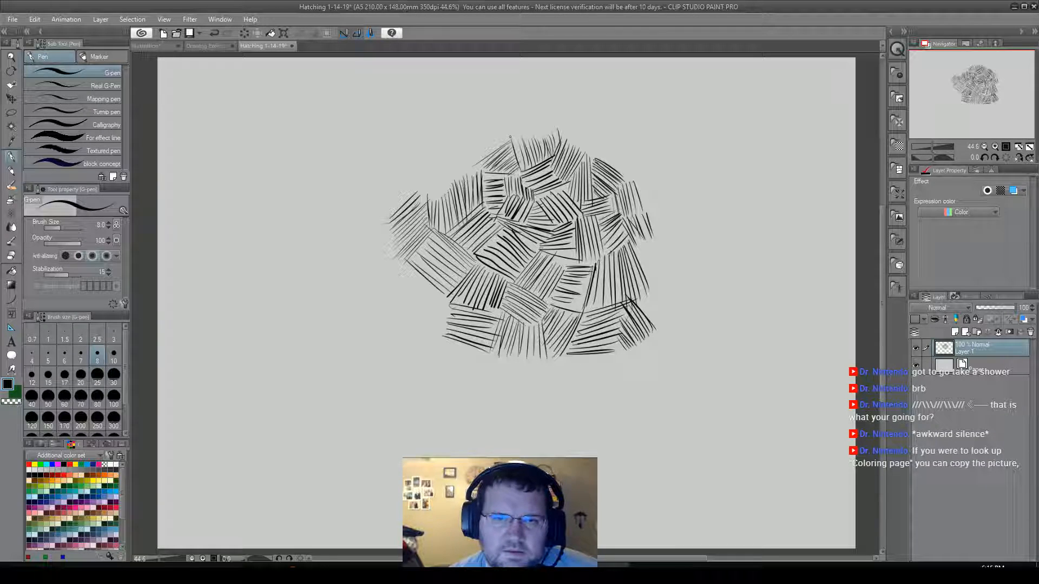
pyautogui.moveTo(509, 134); pyautogui.dragTo(527, 142)
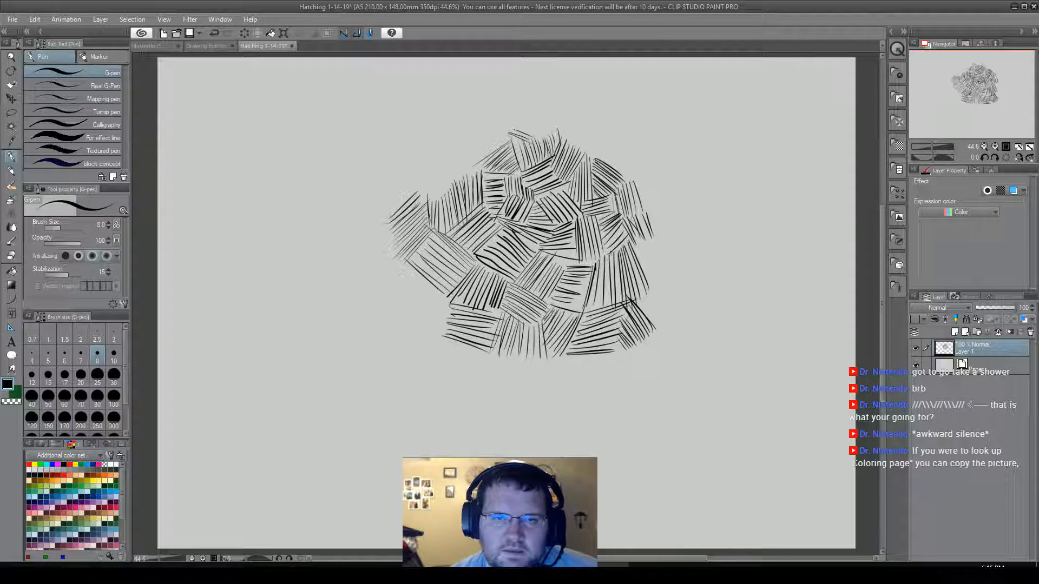
pyautogui.moveTo(516, 128); pyautogui.dragTo(543, 134)
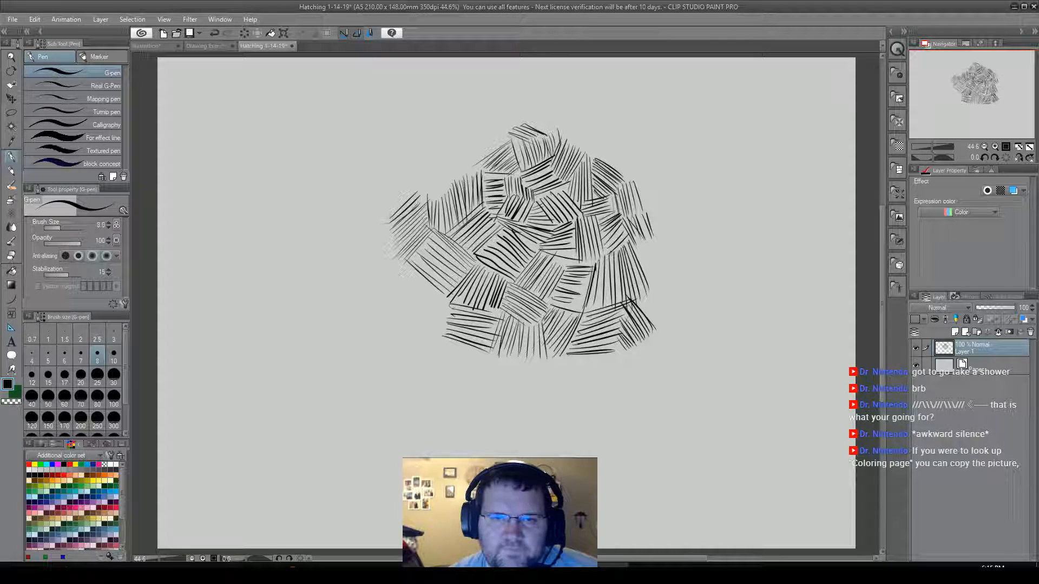
pyautogui.moveTo(542, 113); pyautogui.dragTo(563, 132)
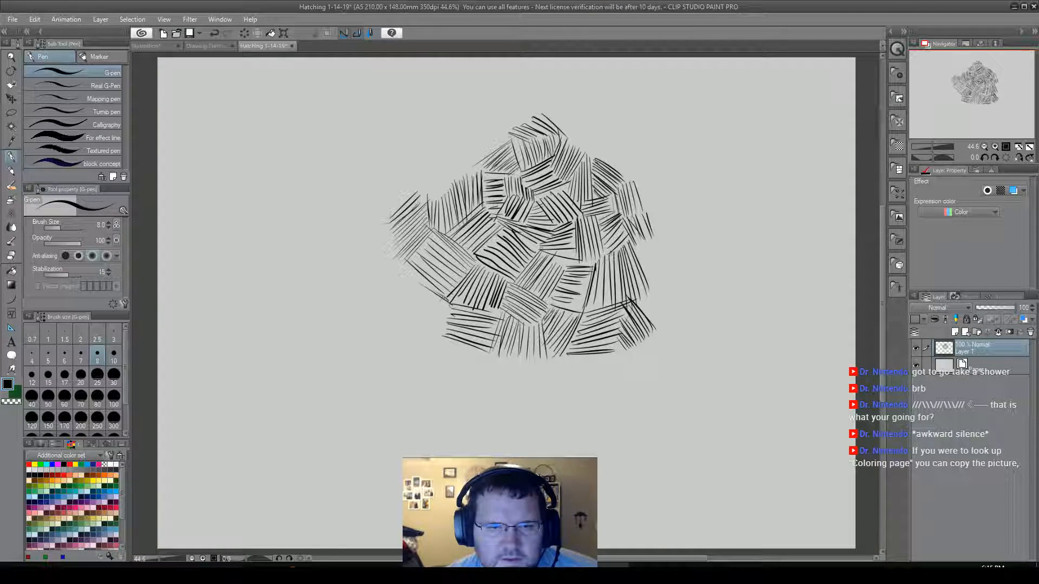
# Hatch near-vertical strokes along the cluster's lower-left edge, and rising, shallow and upright patches along its upper-left edge up to the peak.
pyautogui.moveTo(442, 297)
pyautogui.mouseDown()
pyautogui.moveTo(435, 322)
pyautogui.moveTo(448, 328)
pyautogui.moveTo(434, 342)
pyautogui.mouseUp()
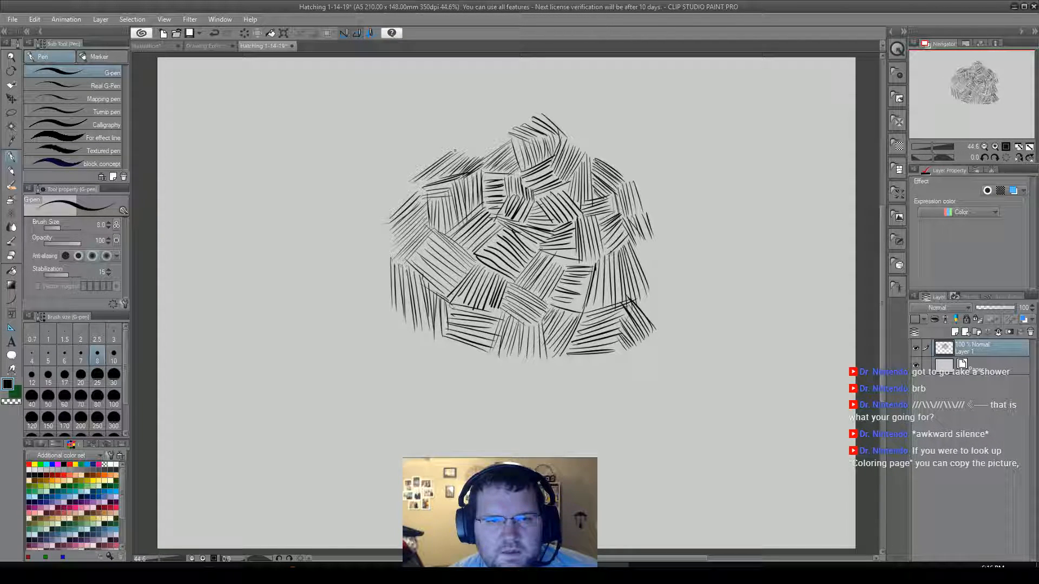
pyautogui.moveTo(454, 151)
pyautogui.mouseDown()
pyautogui.moveTo(492, 150)
pyautogui.moveTo(472, 146)
pyautogui.moveTo(515, 128)
pyautogui.mouseUp()
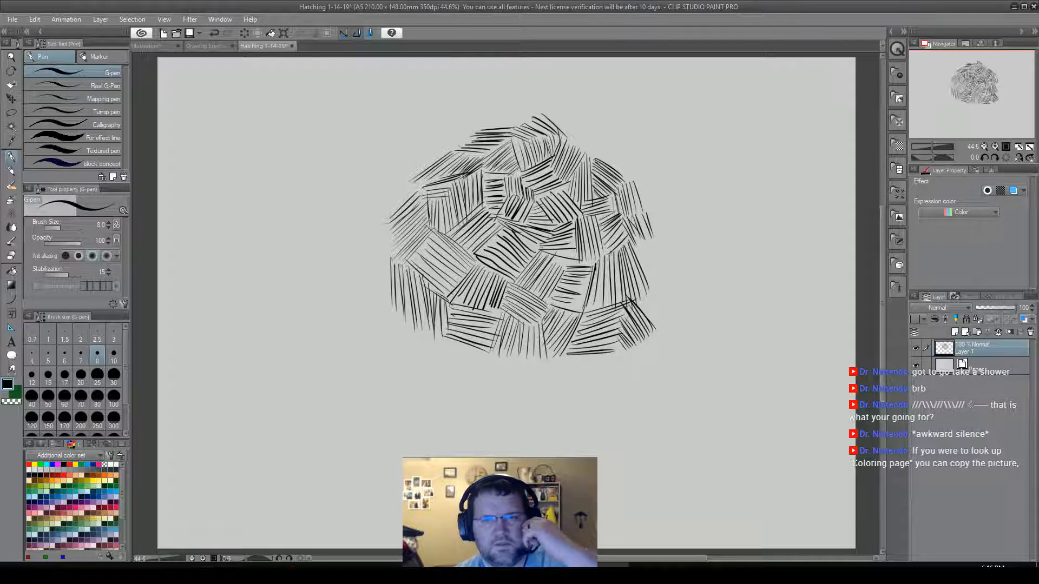
pyautogui.moveTo(540, 116); pyautogui.dragTo(534, 102)
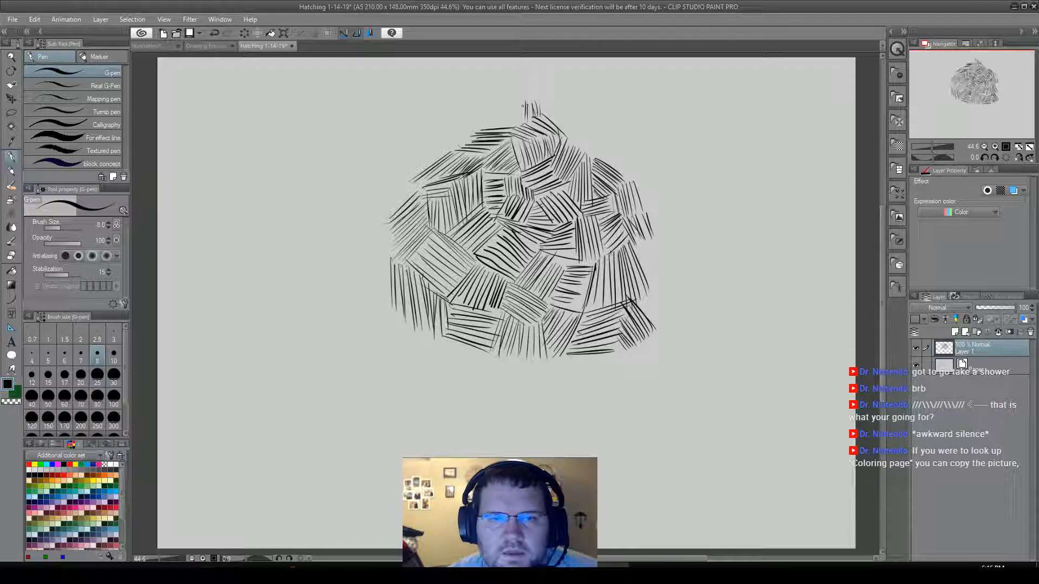
pyautogui.moveTo(519, 125)
pyautogui.mouseDown()
pyautogui.moveTo(494, 133)
pyautogui.moveTo(487, 128)
pyautogui.moveTo(495, 88)
pyautogui.mouseUp()
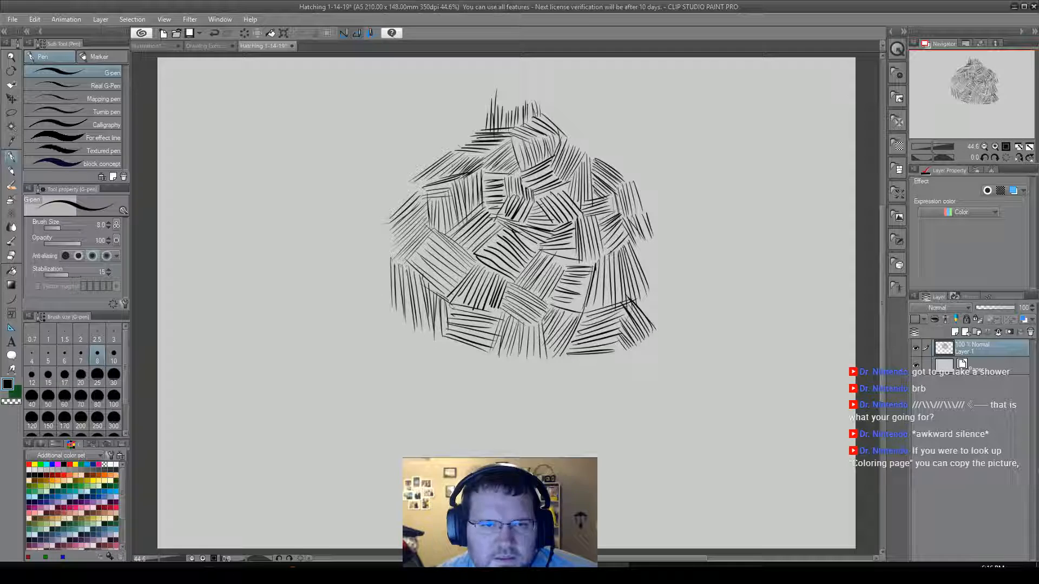
# Hatch a wide patch of strokes sloping gently down to the right, projecting outward from the cluster's upper-left edge.
pyautogui.moveTo(391, 172); pyautogui.dragTo(424, 189)
pyautogui.moveTo(369, 166); pyautogui.dragTo(418, 194)
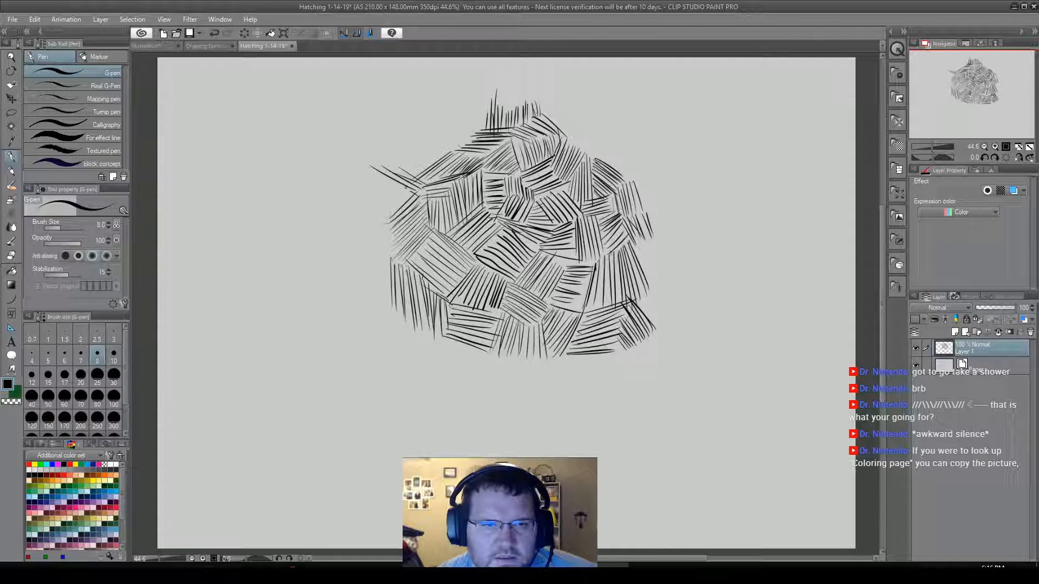
pyautogui.moveTo(352, 173); pyautogui.dragTo(412, 196)
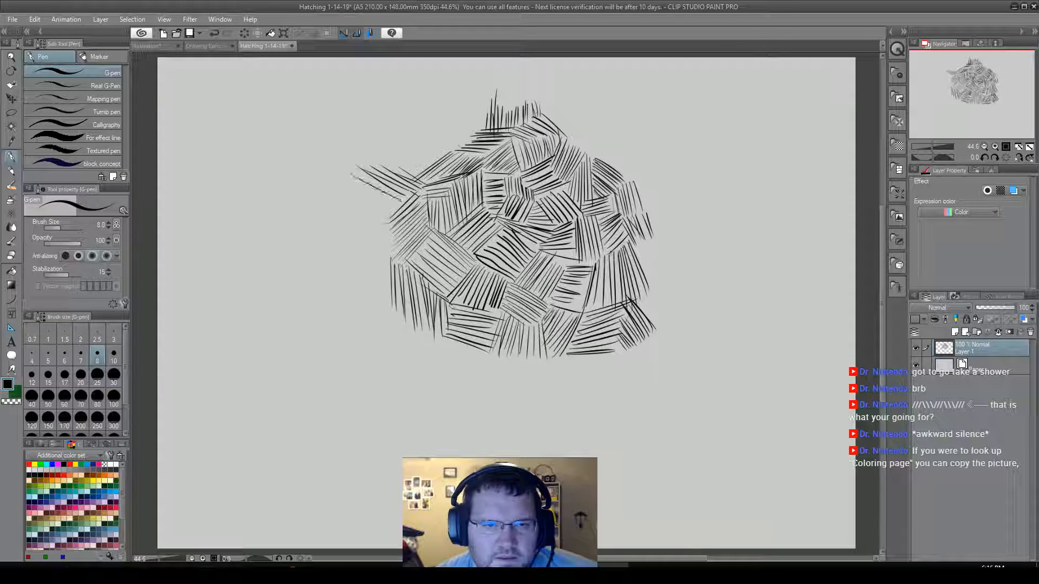
pyautogui.moveTo(347, 186); pyautogui.dragTo(400, 208)
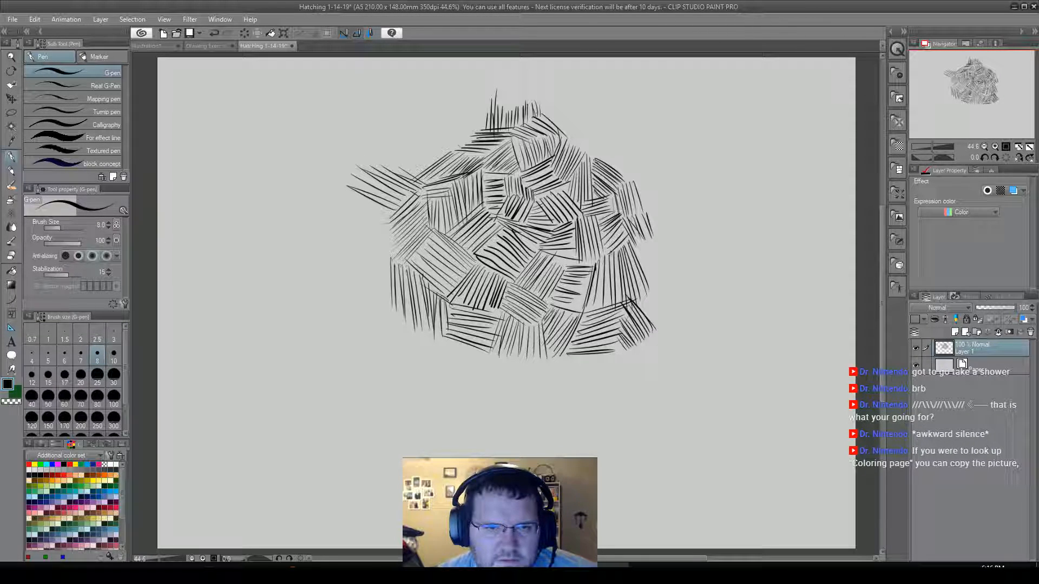
pyautogui.moveTo(337, 198); pyautogui.dragTo(398, 220)
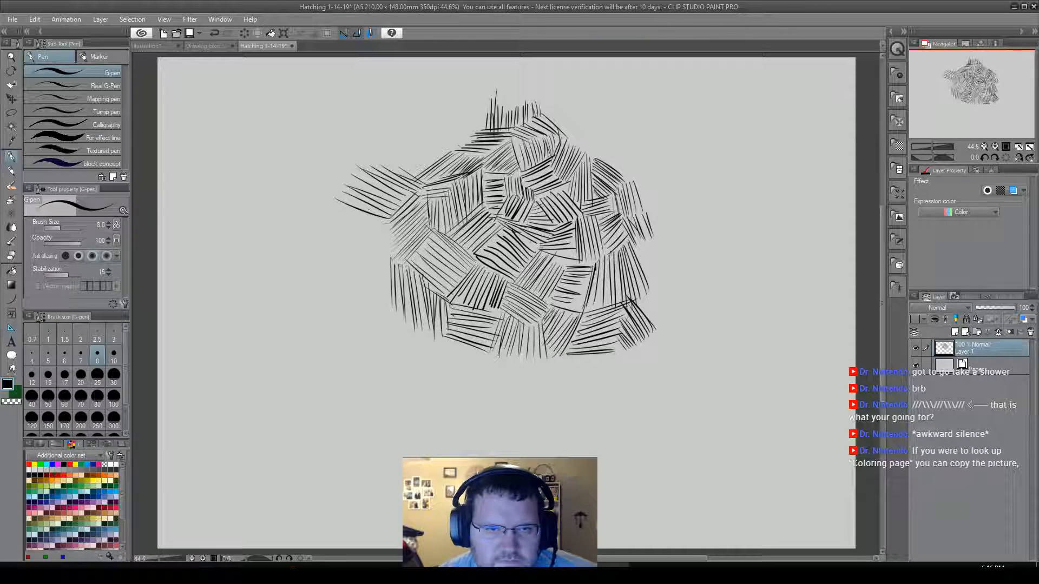
pyautogui.moveTo(323, 197); pyautogui.dragTo(388, 223)
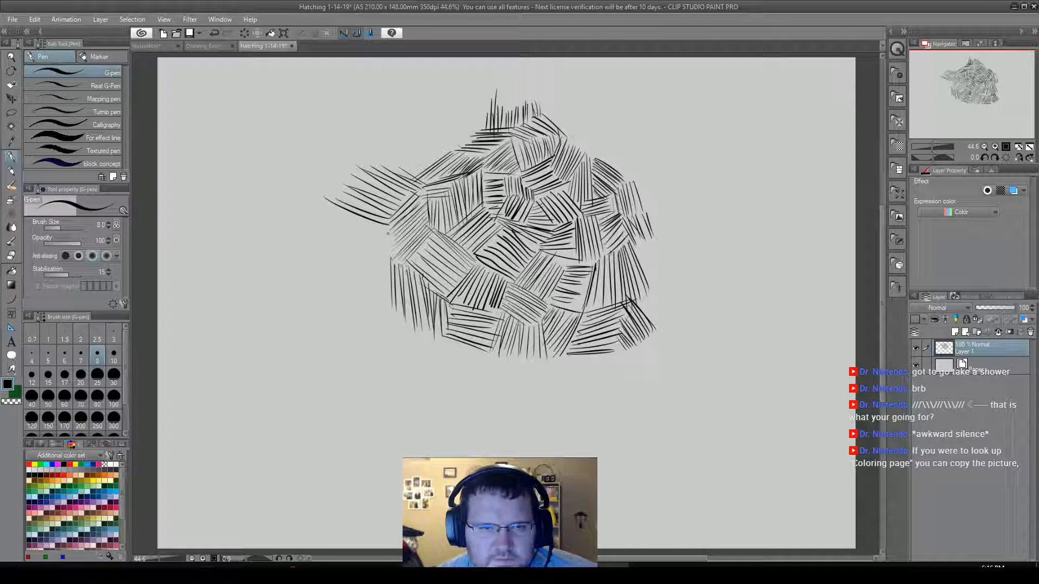
# Fill the cluster's left flank beneath that patch with long strokes falling steeply to the right.
pyautogui.moveTo(378, 225); pyautogui.dragTo(391, 252)
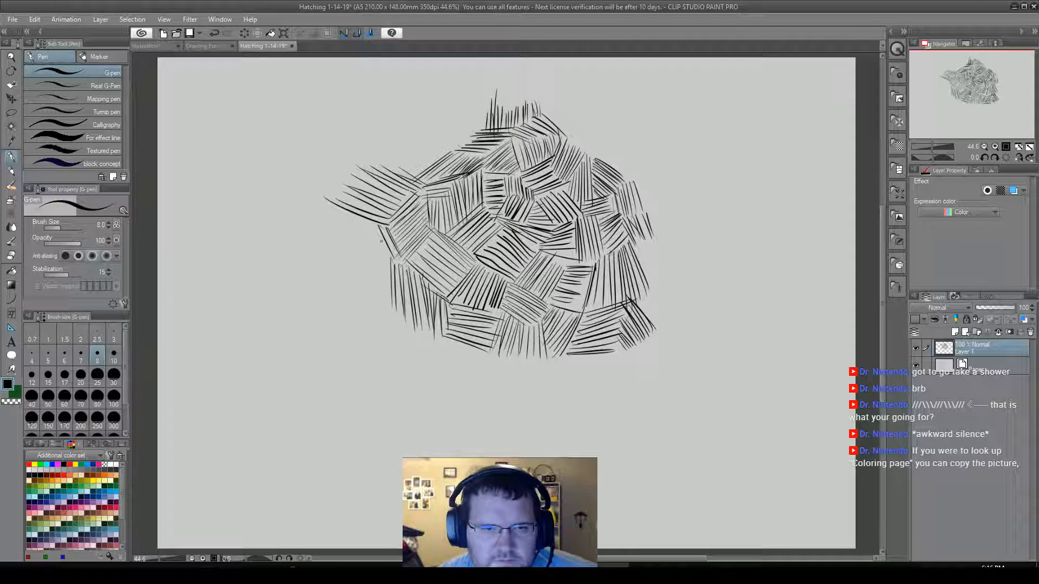
pyautogui.moveTo(361, 219); pyautogui.dragTo(388, 260)
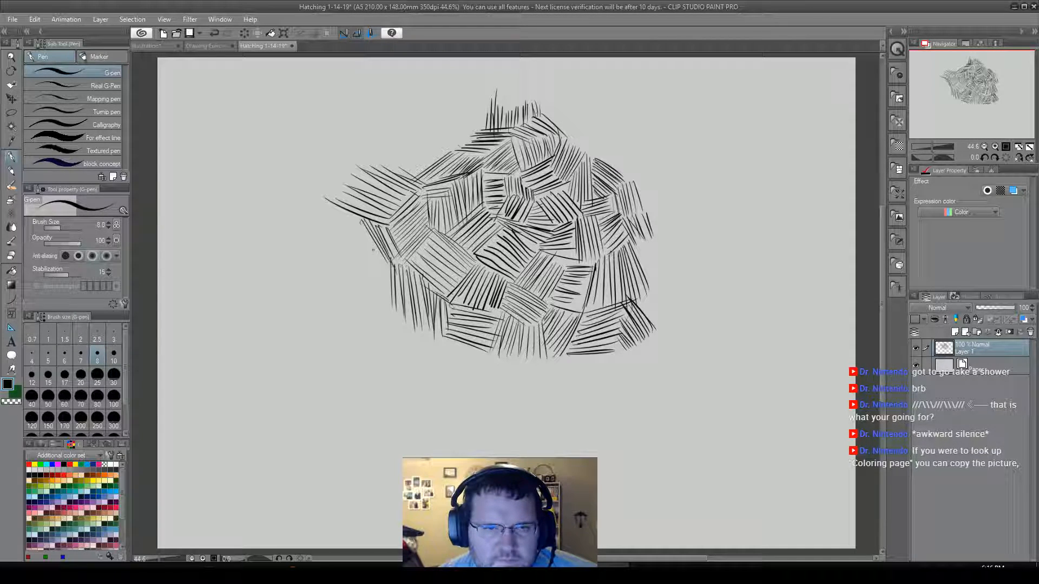
pyautogui.moveTo(365, 234); pyautogui.dragTo(388, 272)
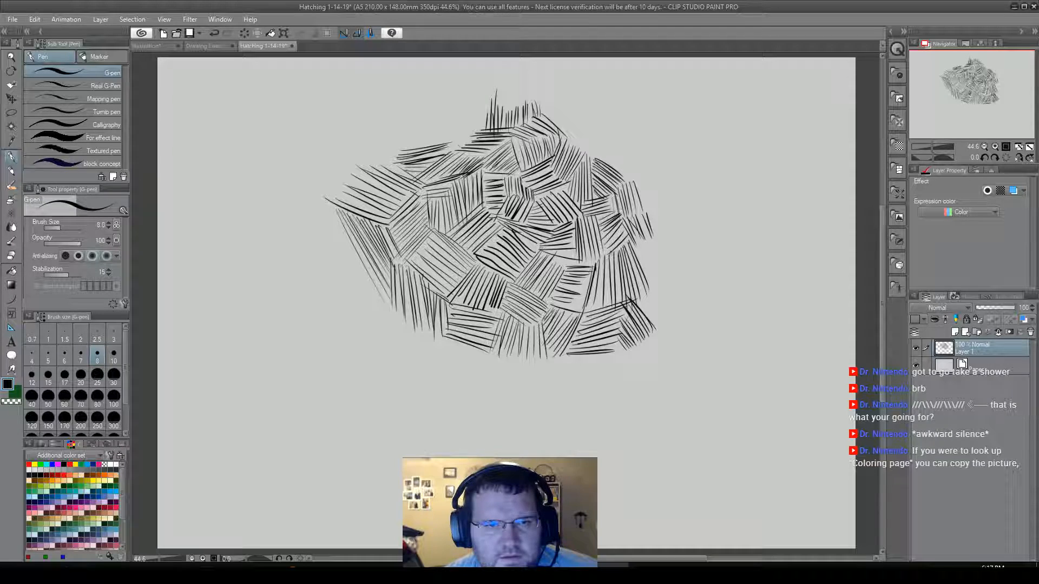
# Fill the gap along the cluster's upper-left edge with a patch of gently rising strokes and an upright patch at its outer end.
pyautogui.moveTo(398, 144)
pyautogui.mouseDown()
pyautogui.moveTo(451, 134)
pyautogui.moveTo(453, 121)
pyautogui.mouseUp()
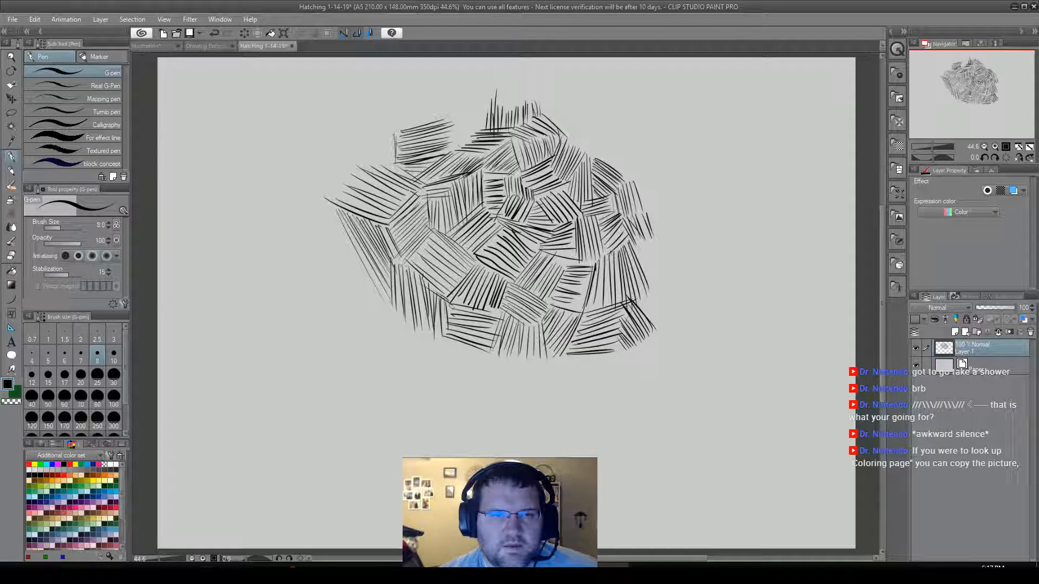
pyautogui.moveTo(375, 133)
pyautogui.mouseDown()
pyautogui.moveTo(362, 172)
pyautogui.moveTo(357, 141)
pyautogui.moveTo(347, 168)
pyautogui.mouseUp()
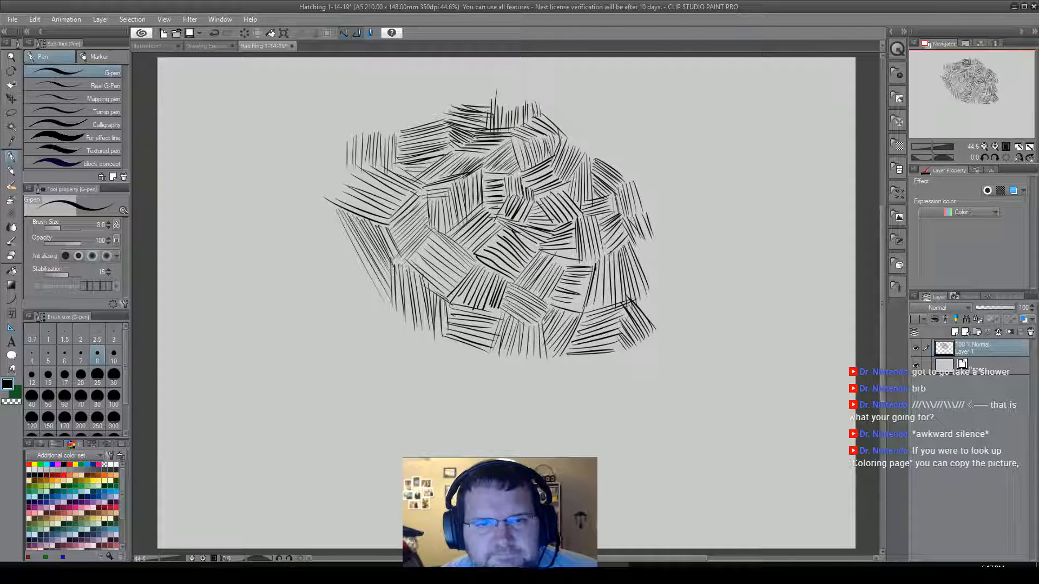
# Extend the peak to the canvas's upper border with a near-horizontal patch, flanked on its left by rising and falling diagonal patches.
pyautogui.moveTo(497, 102)
pyautogui.mouseDown()
pyautogui.moveTo(543, 95)
pyautogui.moveTo(502, 96)
pyautogui.moveTo(545, 83)
pyautogui.moveTo(500, 88)
pyautogui.moveTo(516, 57)
pyautogui.mouseUp()
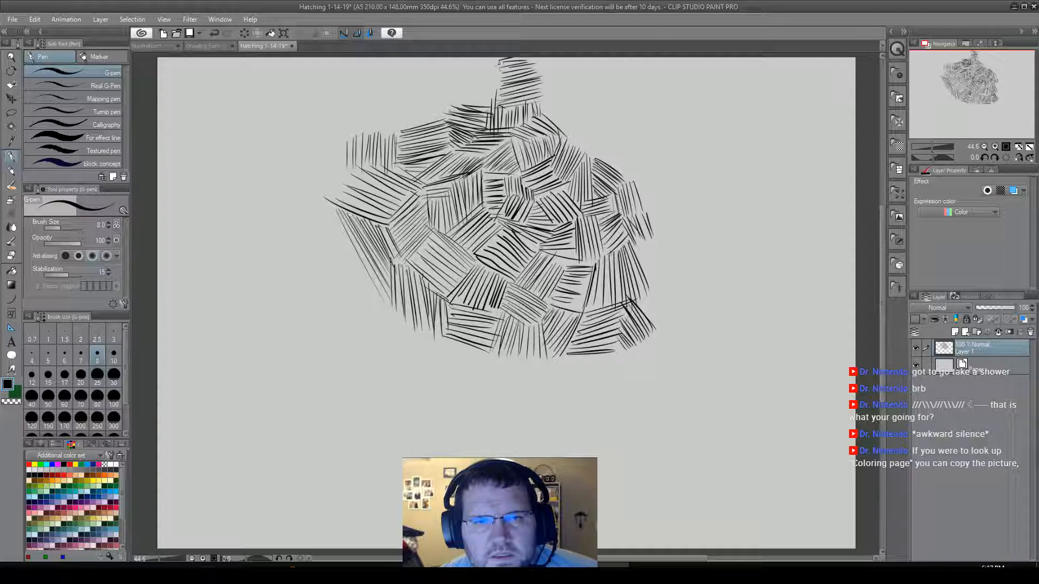
pyautogui.moveTo(458, 68); pyautogui.dragTo(480, 57)
pyautogui.moveTo(473, 70); pyautogui.dragTo(484, 57)
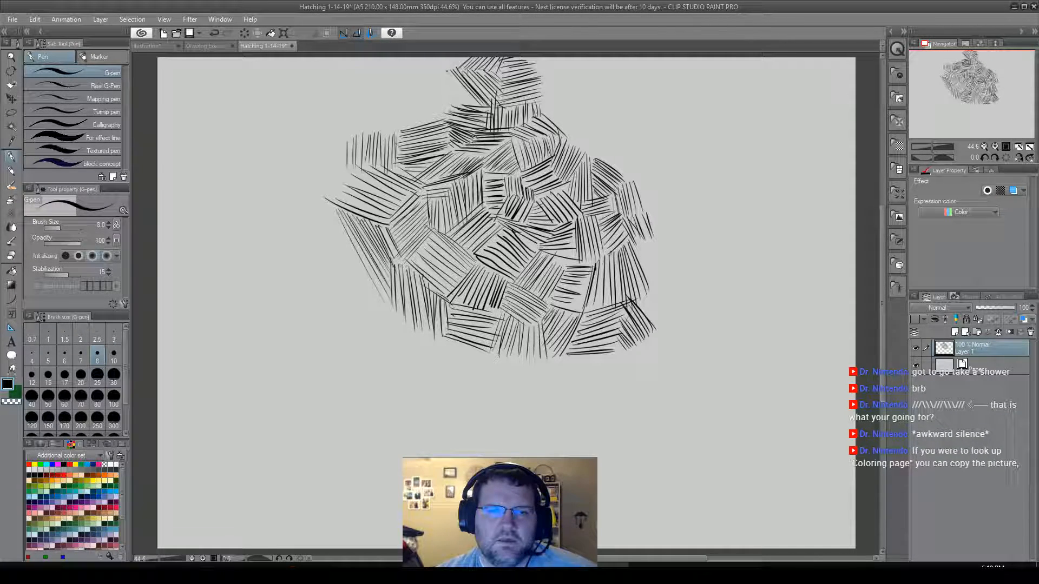
pyautogui.moveTo(440, 75)
pyautogui.mouseDown()
pyautogui.moveTo(470, 105)
pyautogui.moveTo(460, 106)
pyautogui.mouseUp()
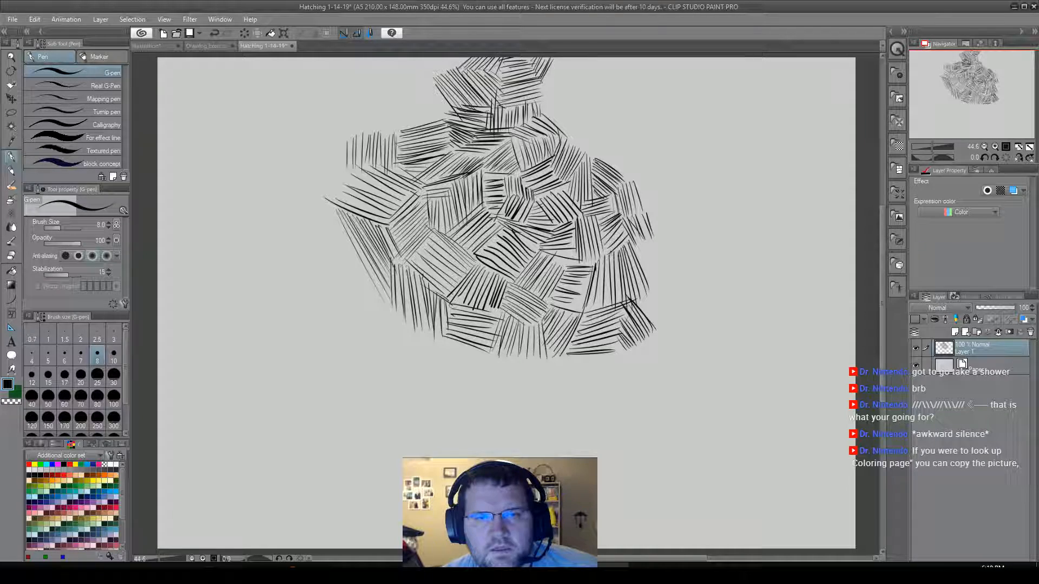
# Hatch a steep rising patch right of the peak column and a long near-vertical patch leaning down to the cluster's upper-right edge.
pyautogui.moveTo(561, 58); pyautogui.dragTo(546, 100)
pyautogui.moveTo(577, 59); pyautogui.dragTo(548, 104)
pyautogui.moveTo(582, 58)
pyautogui.mouseDown()
pyautogui.moveTo(545, 108)
pyautogui.moveTo(554, 117)
pyautogui.mouseUp()
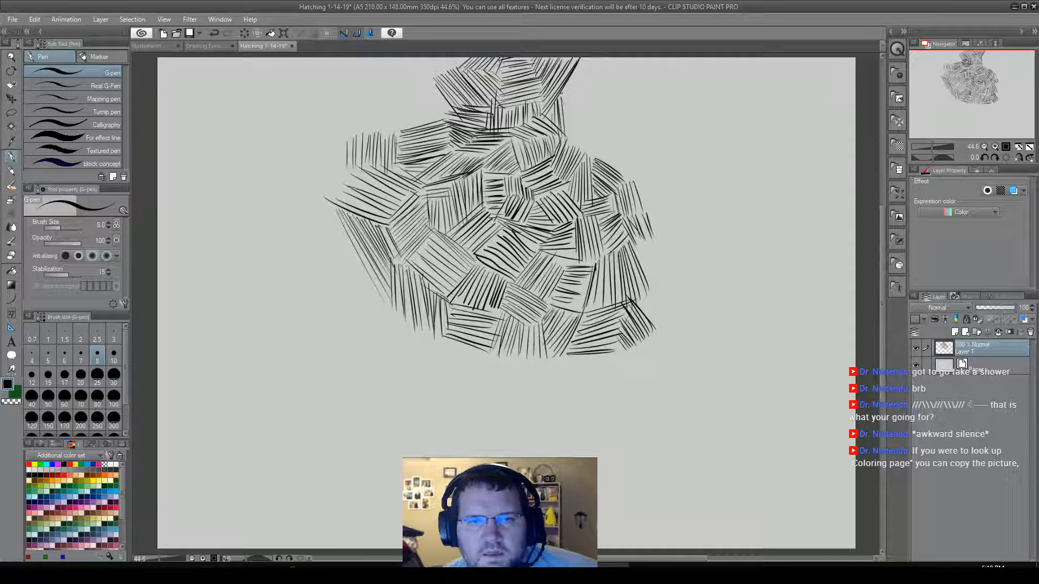
pyautogui.moveTo(567, 89); pyautogui.dragTo(577, 145)
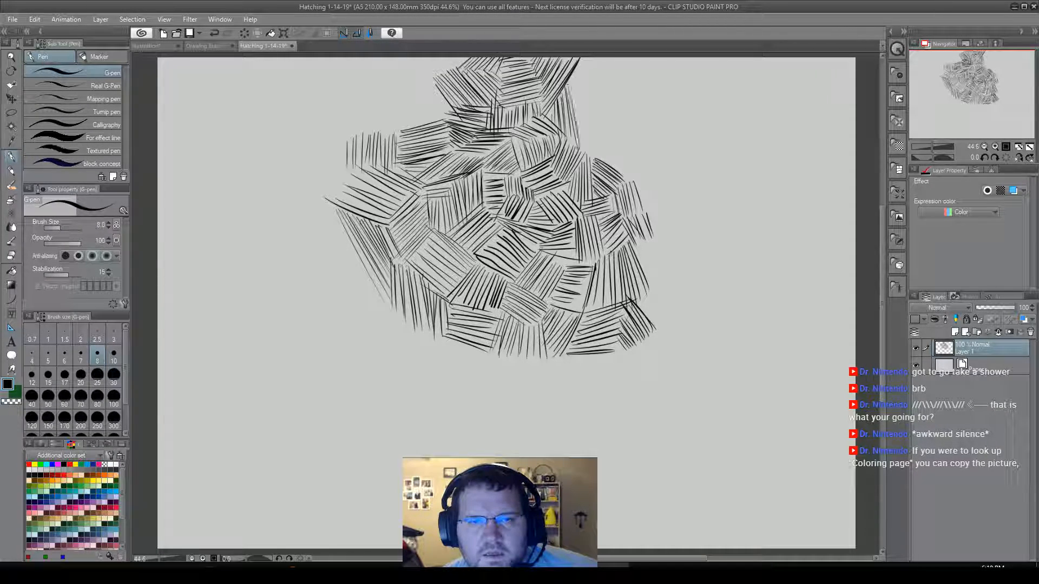
pyautogui.moveTo(570, 84)
pyautogui.mouseDown()
pyautogui.moveTo(583, 154)
pyautogui.moveTo(594, 154)
pyautogui.mouseUp()
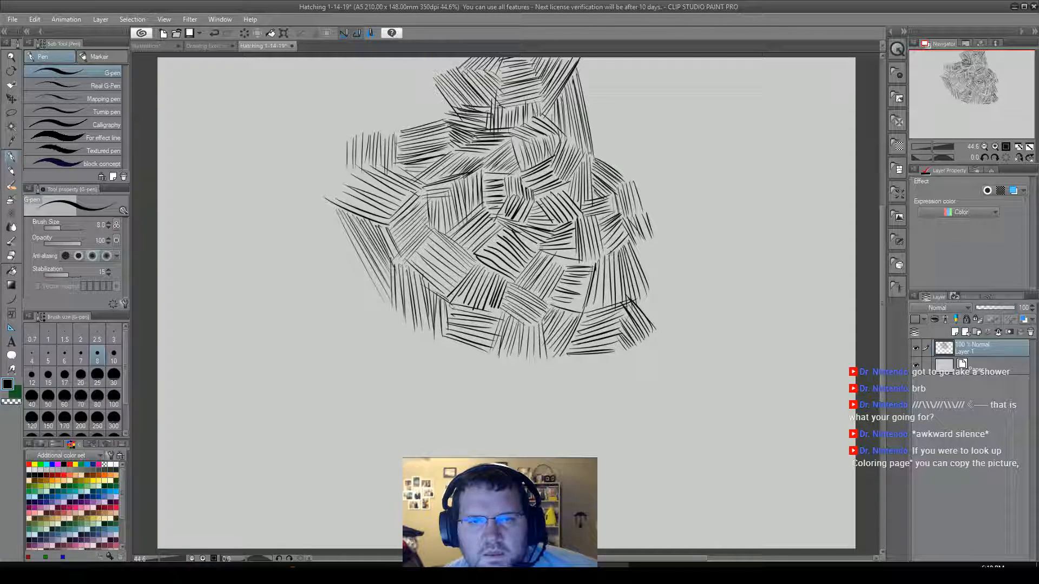
pyautogui.moveTo(581, 66); pyautogui.dragTo(598, 150)
pyautogui.moveTo(588, 103); pyautogui.dragTo(594, 139)
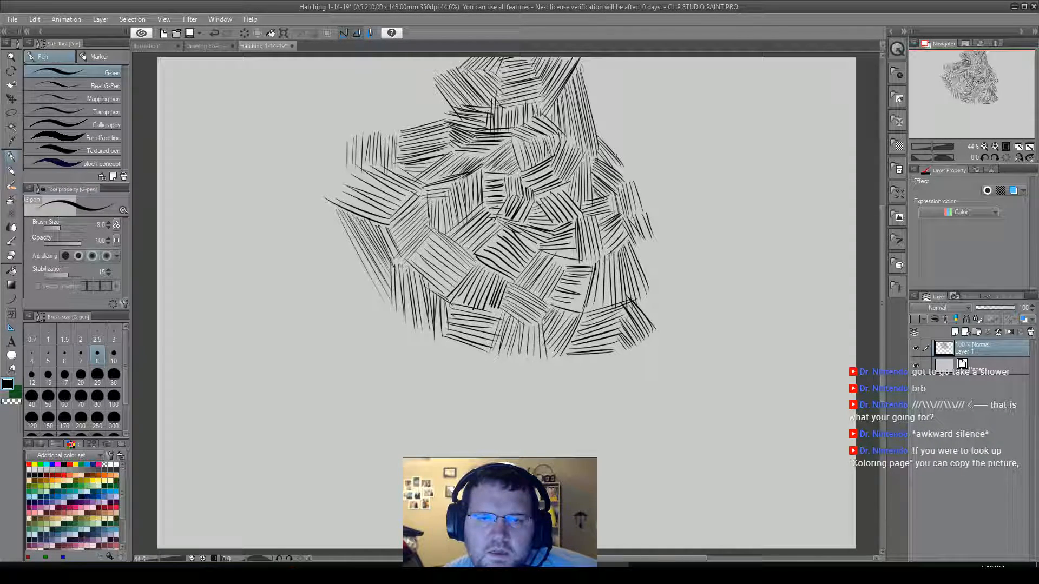
# Hatch down-right diagonals along the upper-right edge up to the canvas border, and steep rising patches at the border and beside the right shoulder.
pyautogui.moveTo(596, 117); pyautogui.dragTo(631, 157)
pyautogui.moveTo(609, 118); pyautogui.dragTo(594, 110)
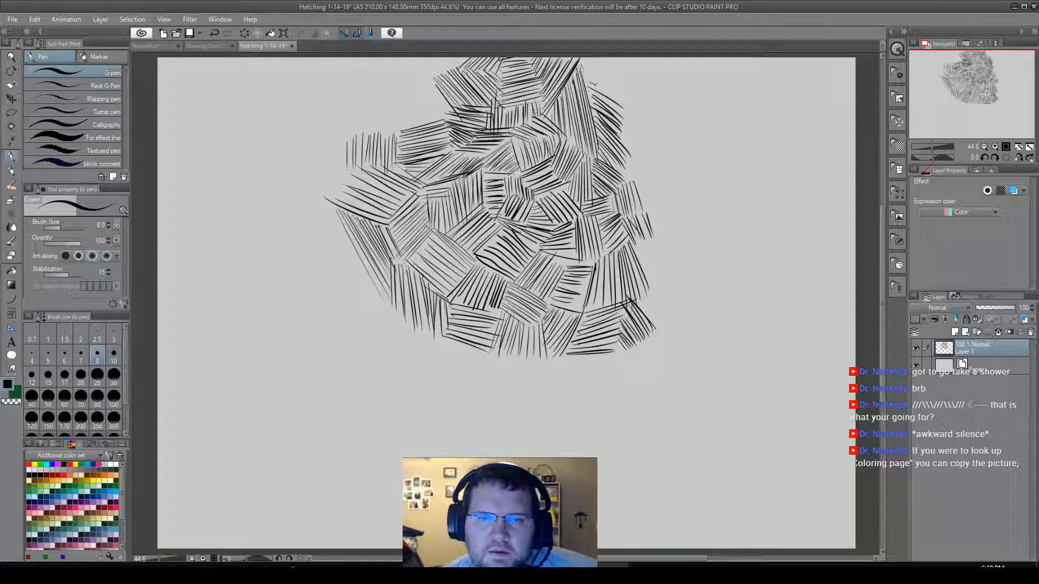
pyautogui.moveTo(589, 73); pyautogui.dragTo(628, 86)
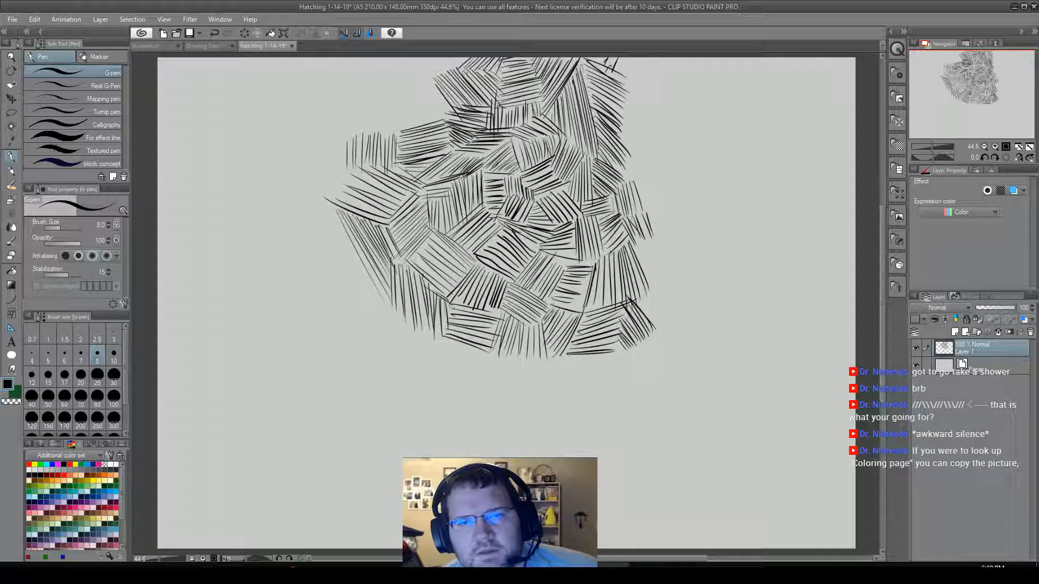
pyautogui.moveTo(623, 59)
pyautogui.mouseDown()
pyautogui.moveTo(617, 72)
pyautogui.moveTo(631, 74)
pyautogui.mouseUp()
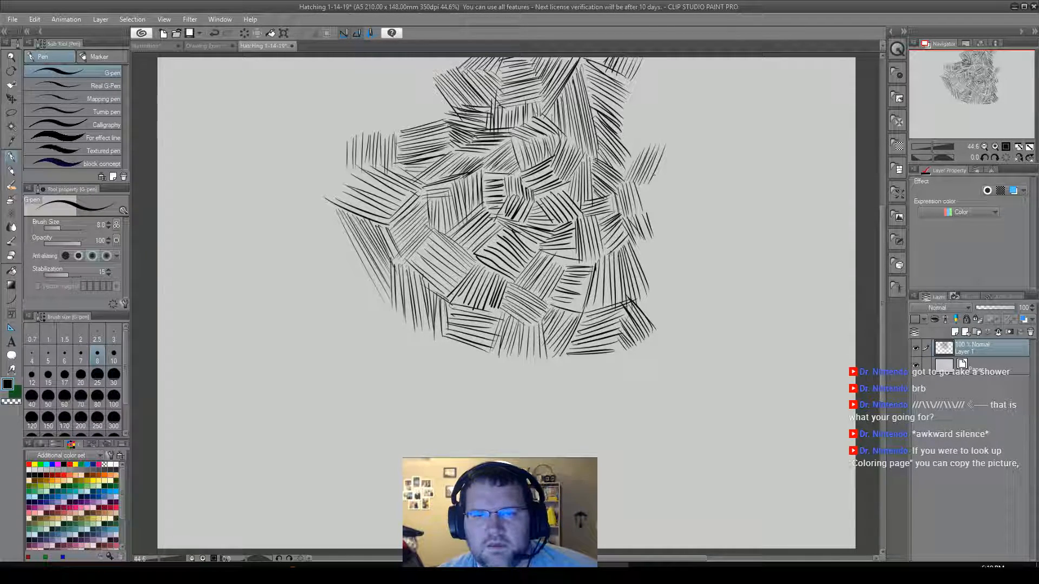
pyautogui.moveTo(658, 187); pyautogui.dragTo(675, 140)
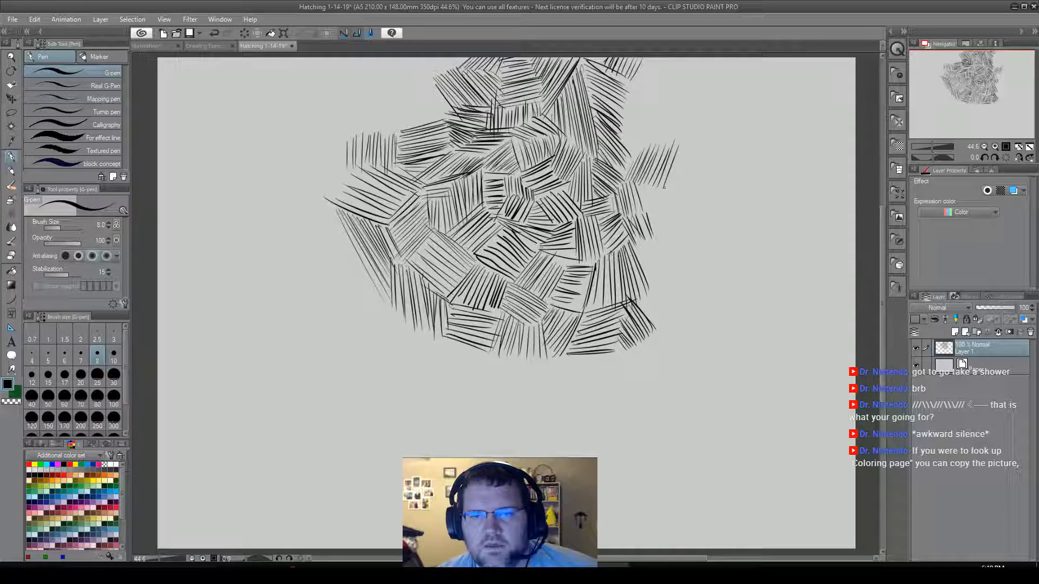
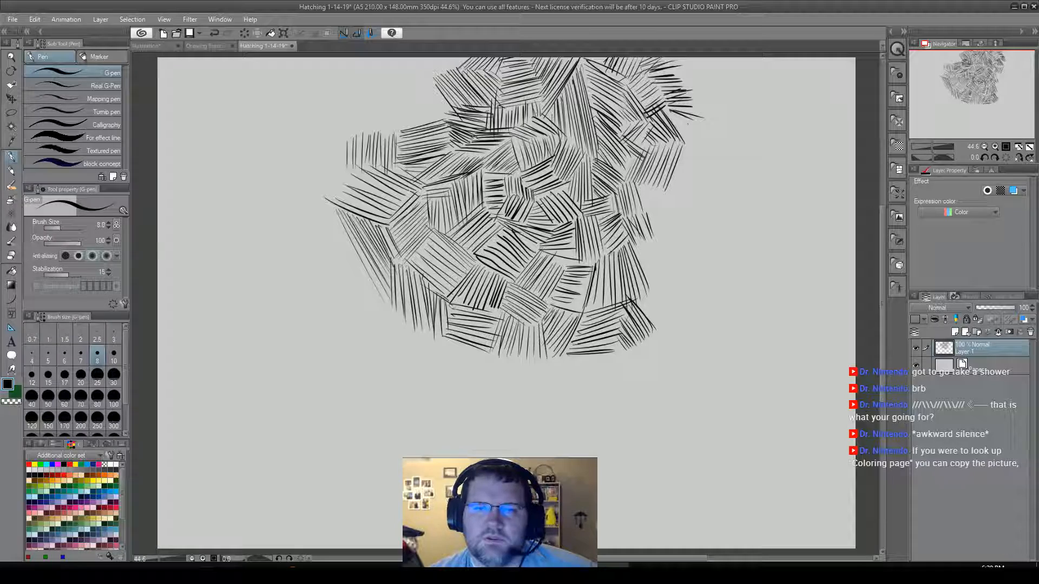
# Extend the cluster's right edge downward with steep and near-horizontal hatching patches, ending in crossed diagonal patches at its lower-right corner.
pyautogui.moveTo(670, 114); pyautogui.dragTo(719, 169)
pyautogui.moveTo(681, 136); pyautogui.dragTo(710, 163)
pyautogui.moveTo(680, 152)
pyautogui.mouseDown()
pyautogui.moveTo(697, 190)
pyautogui.moveTo(691, 204)
pyautogui.moveTo(677, 193)
pyautogui.moveTo(692, 215)
pyautogui.mouseUp()
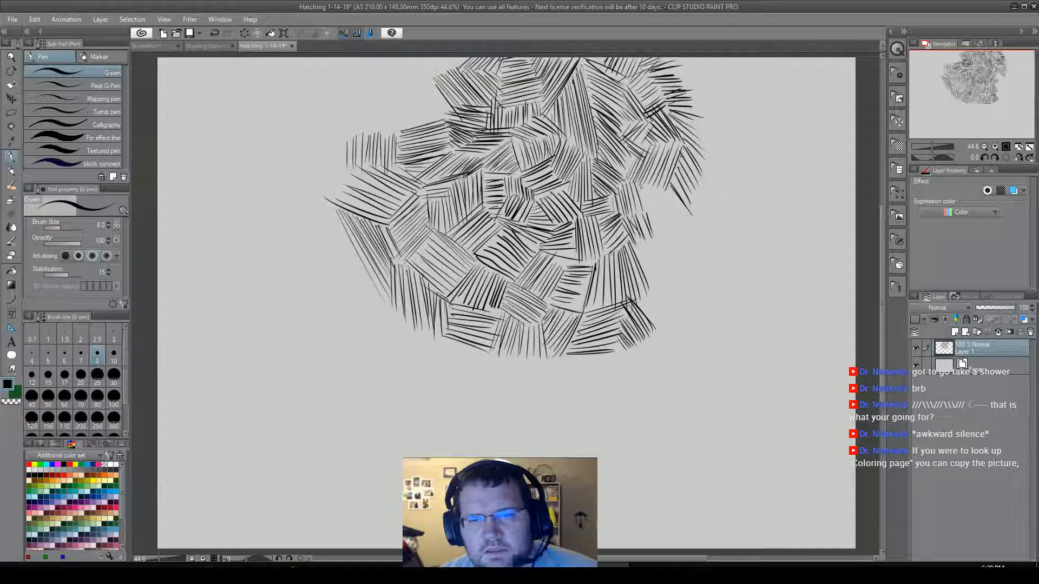
pyautogui.moveTo(640, 192)
pyautogui.mouseDown()
pyautogui.moveTo(660, 192)
pyautogui.moveTo(665, 206)
pyautogui.mouseUp()
pyautogui.moveTo(647, 212)
pyautogui.mouseDown()
pyautogui.moveTo(666, 212)
pyautogui.moveTo(670, 227)
pyautogui.moveTo(672, 216)
pyautogui.moveTo(659, 206)
pyautogui.moveTo(662, 228)
pyautogui.mouseUp()
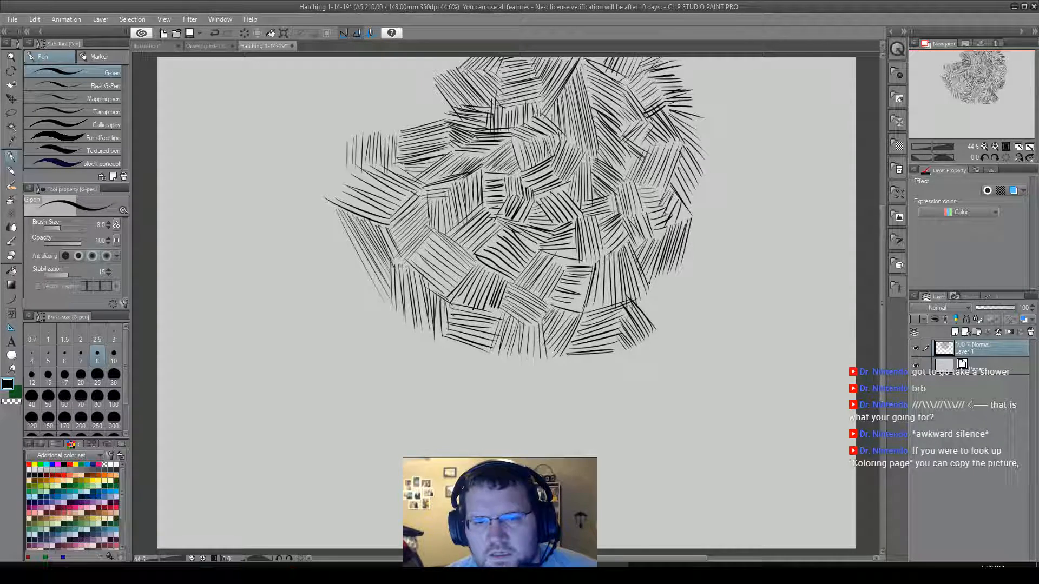
pyautogui.moveTo(650, 288)
pyautogui.mouseDown()
pyautogui.moveTo(689, 295)
pyautogui.moveTo(667, 275)
pyautogui.moveTo(690, 293)
pyautogui.moveTo(670, 268)
pyautogui.moveTo(696, 289)
pyautogui.moveTo(678, 268)
pyautogui.moveTo(704, 280)
pyautogui.moveTo(683, 261)
pyautogui.moveTo(710, 284)
pyautogui.mouseUp()
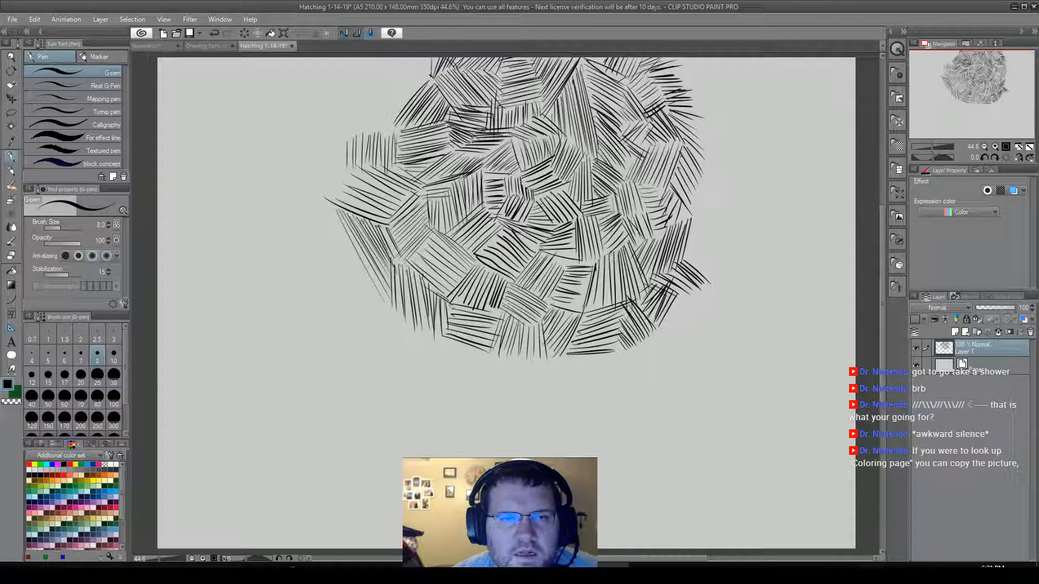
# Hatch falling diagonals on the cluster's upper-left flank at the canvas border and a small dense patch just below them.
pyautogui.moveTo(407, 59)
pyautogui.mouseDown()
pyautogui.moveTo(431, 77)
pyautogui.moveTo(397, 85)
pyautogui.moveTo(384, 71)
pyautogui.mouseUp()
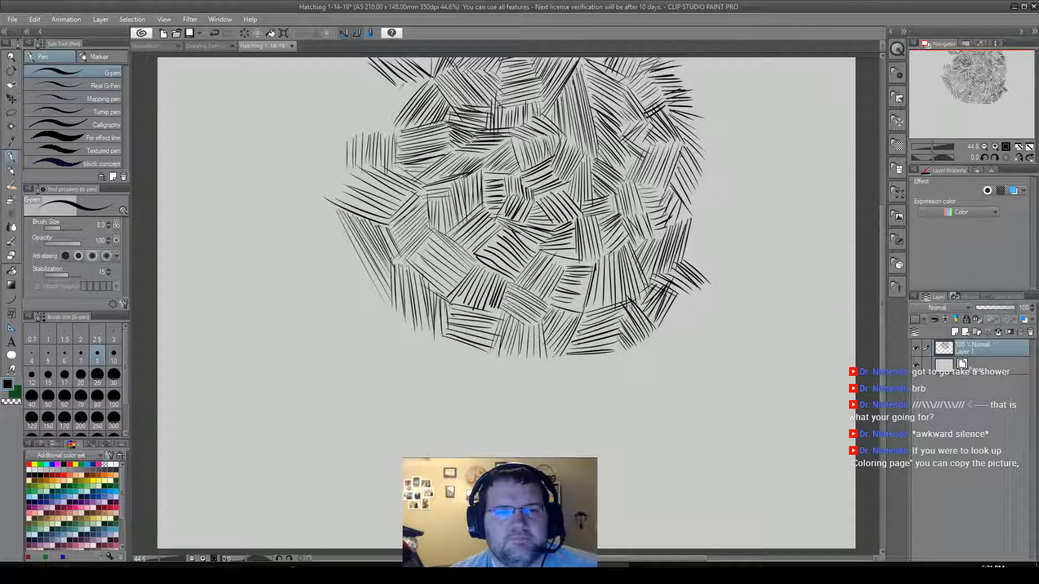
pyautogui.moveTo(397, 92)
pyautogui.mouseDown()
pyautogui.moveTo(429, 84)
pyautogui.moveTo(414, 97)
pyautogui.mouseUp()
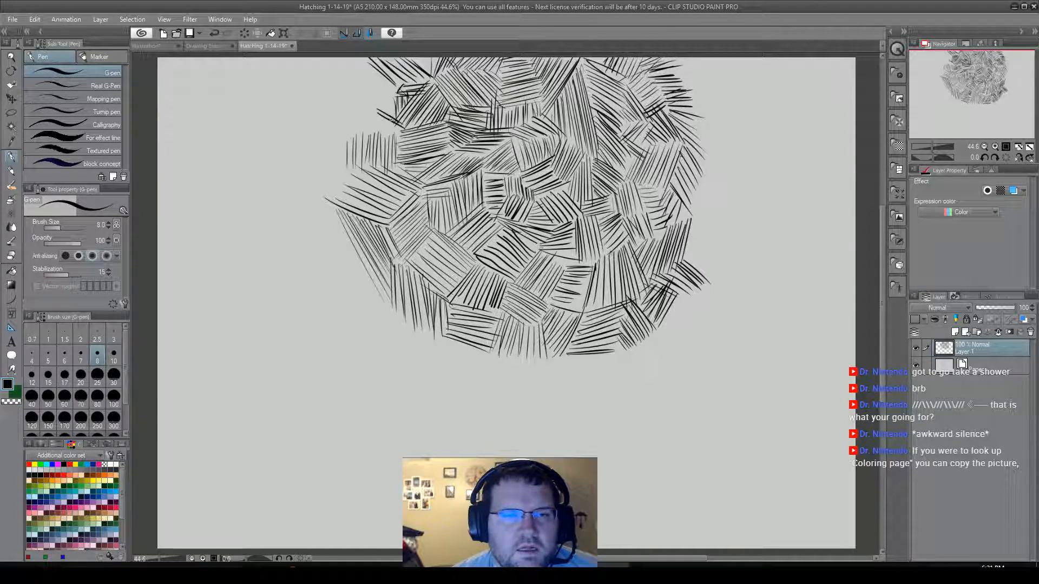
pyautogui.moveTo(377, 104)
pyautogui.mouseDown()
pyautogui.moveTo(400, 123)
pyautogui.moveTo(394, 103)
pyautogui.mouseUp()
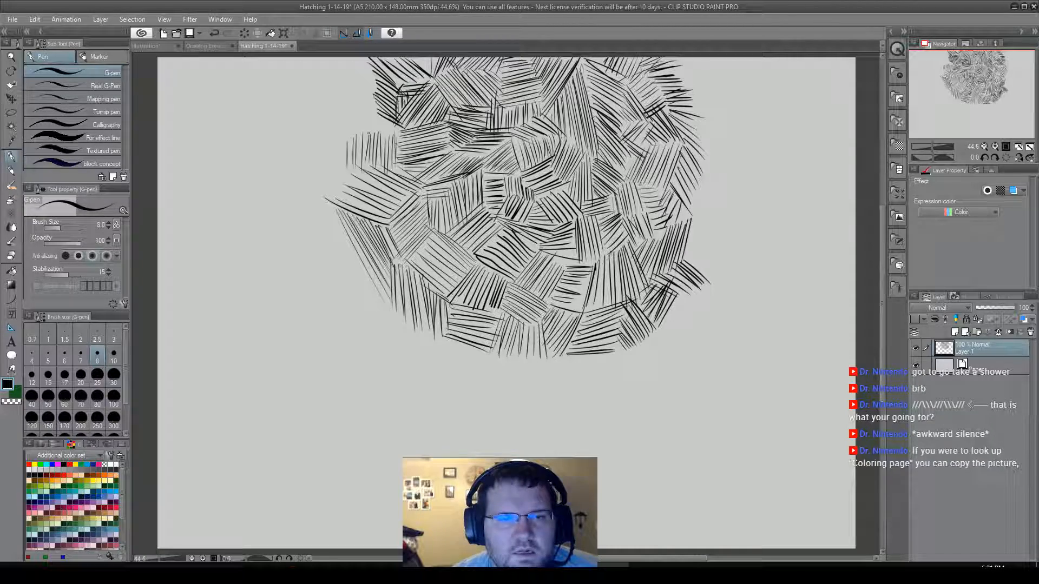
# Widen the cluster's upper-left flank with a broad rising diagonal patch, edged by an upright patch at the border and near-horizontal and diagonal patches down the side.
pyautogui.moveTo(382, 136)
pyautogui.mouseDown()
pyautogui.moveTo(399, 124)
pyautogui.moveTo(336, 131)
pyautogui.mouseUp()
pyautogui.moveTo(375, 94); pyautogui.dragTo(339, 119)
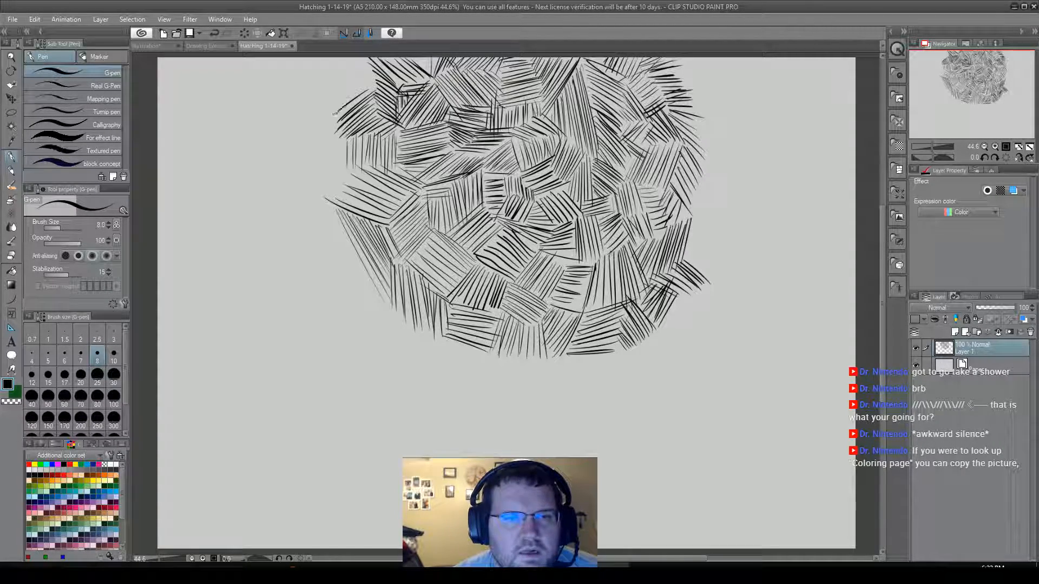
pyautogui.moveTo(370, 80); pyautogui.dragTo(325, 107)
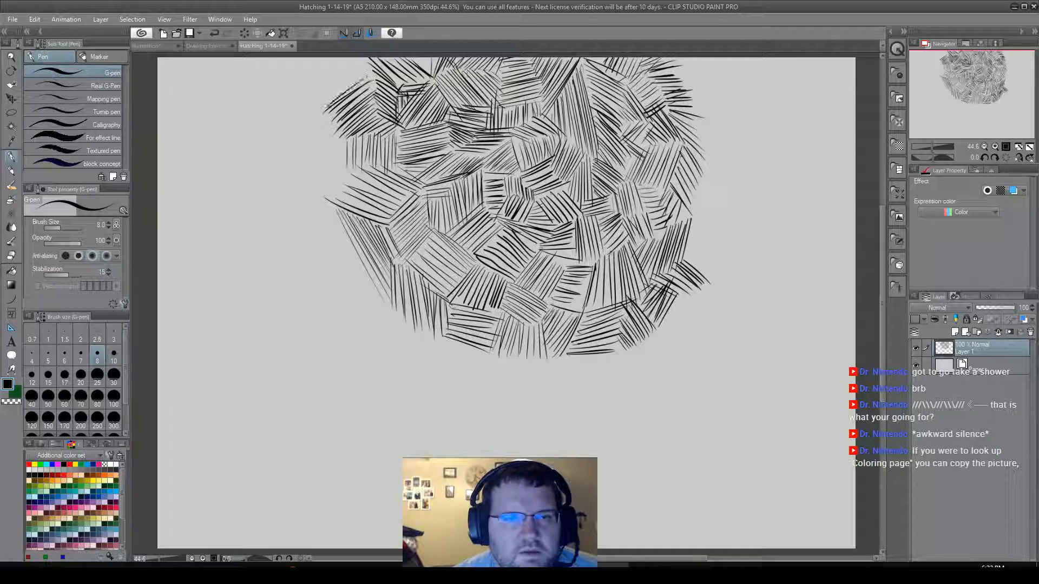
pyautogui.moveTo(366, 75); pyautogui.dragTo(325, 100)
pyautogui.moveTo(370, 67); pyautogui.dragTo(321, 99)
pyautogui.moveTo(368, 64); pyautogui.dragTo(313, 96)
pyautogui.moveTo(358, 64); pyautogui.dragTo(309, 90)
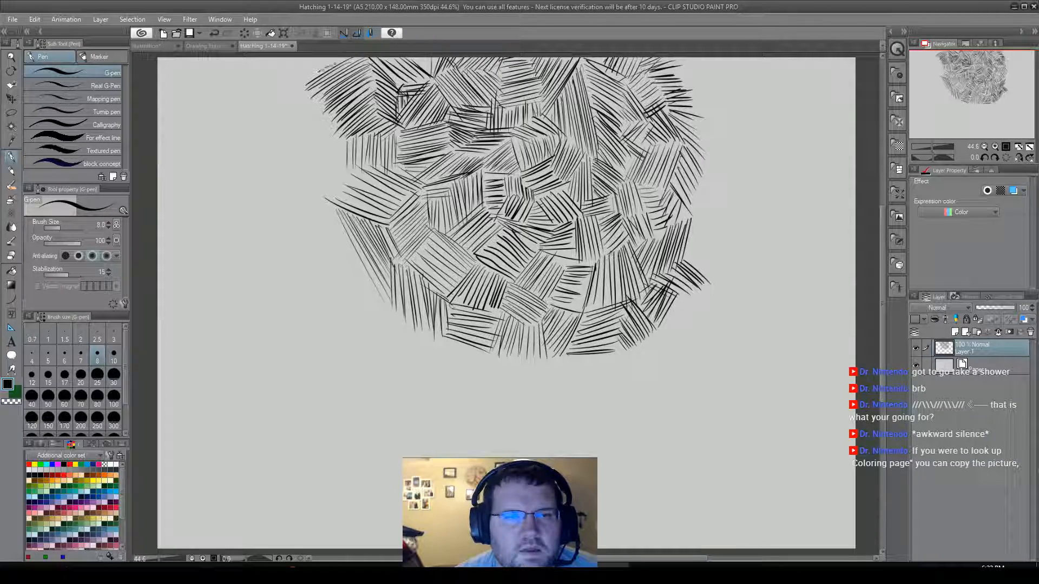
pyautogui.moveTo(346, 61); pyautogui.dragTo(290, 88)
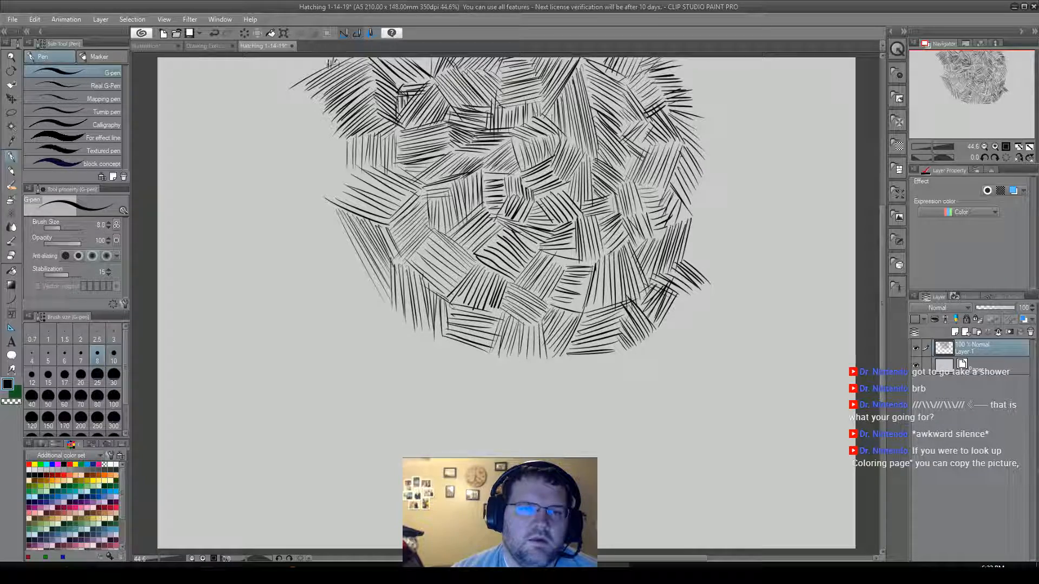
pyautogui.moveTo(313, 57); pyautogui.dragTo(298, 86)
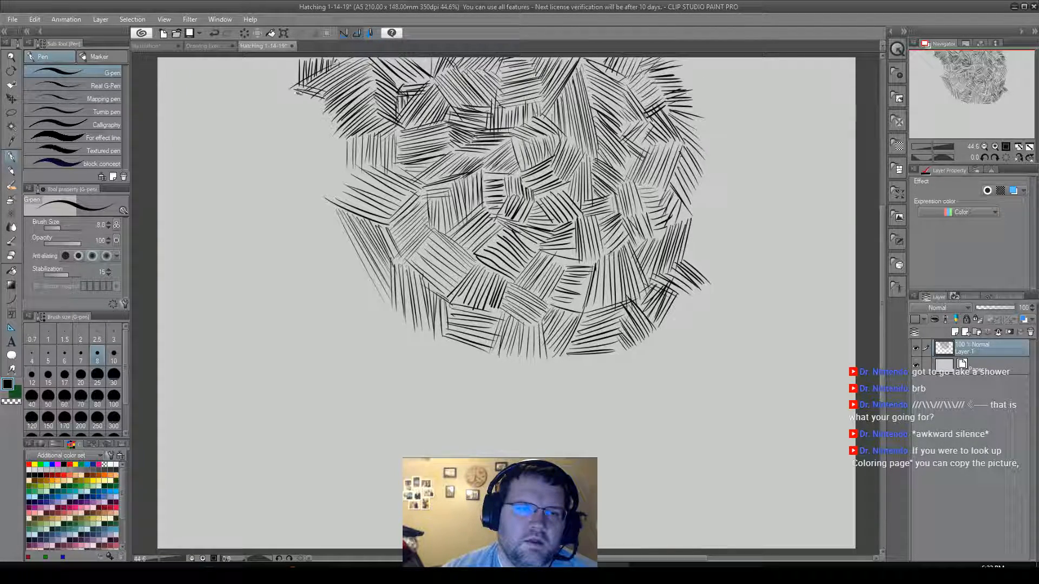
pyautogui.moveTo(297, 105)
pyautogui.mouseDown()
pyautogui.moveTo(331, 114)
pyautogui.moveTo(339, 131)
pyautogui.moveTo(326, 125)
pyautogui.moveTo(345, 136)
pyautogui.moveTo(351, 159)
pyautogui.mouseUp()
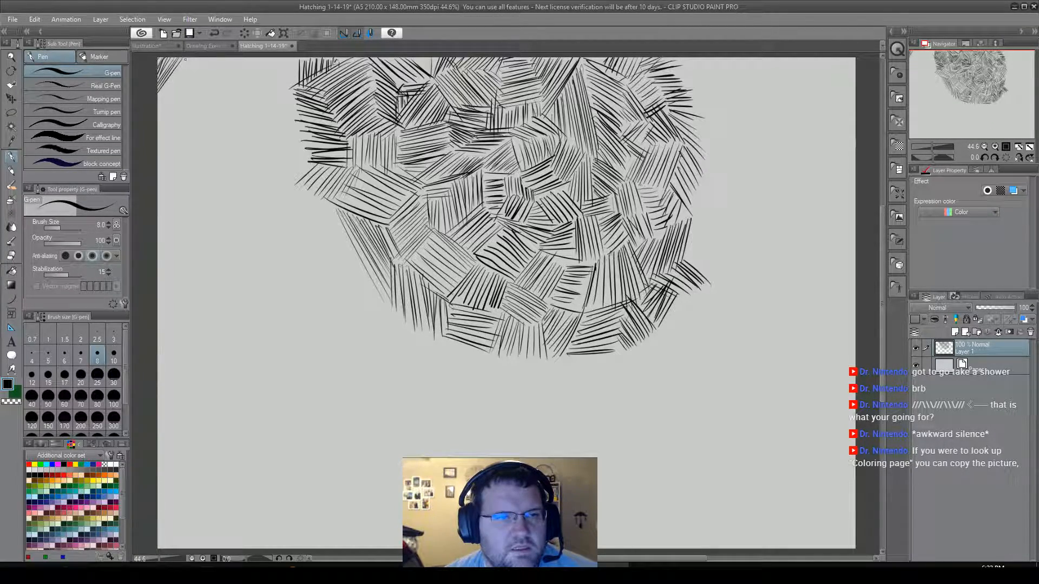
# Hatch the canvas's upper-left corner with steep rising diagonal strokes between the upper and left borders.
pyautogui.moveTo(196, 56); pyautogui.dragTo(165, 99)
pyautogui.moveTo(199, 57); pyautogui.dragTo(172, 97)
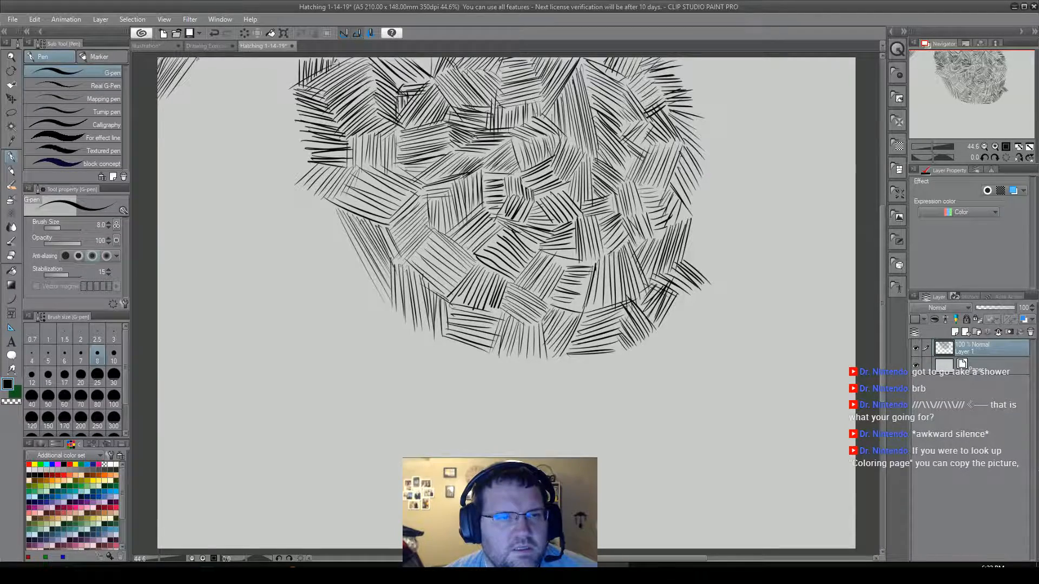
pyautogui.moveTo(190, 61); pyautogui.dragTo(163, 103)
pyautogui.moveTo(197, 57); pyautogui.dragTo(158, 111)
pyautogui.moveTo(198, 64); pyautogui.dragTo(159, 119)
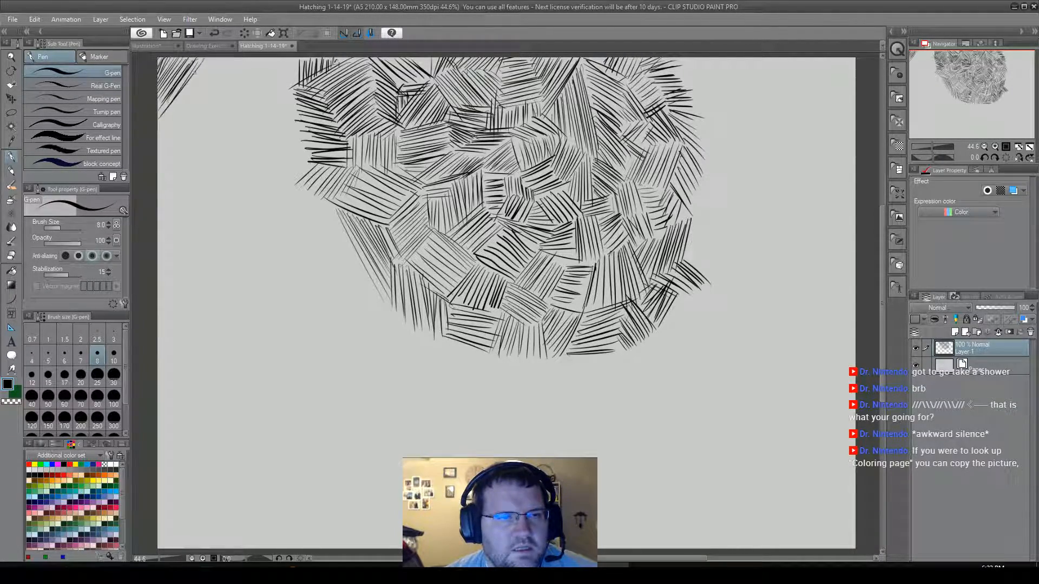
pyautogui.moveTo(204, 63); pyautogui.dragTo(163, 120)
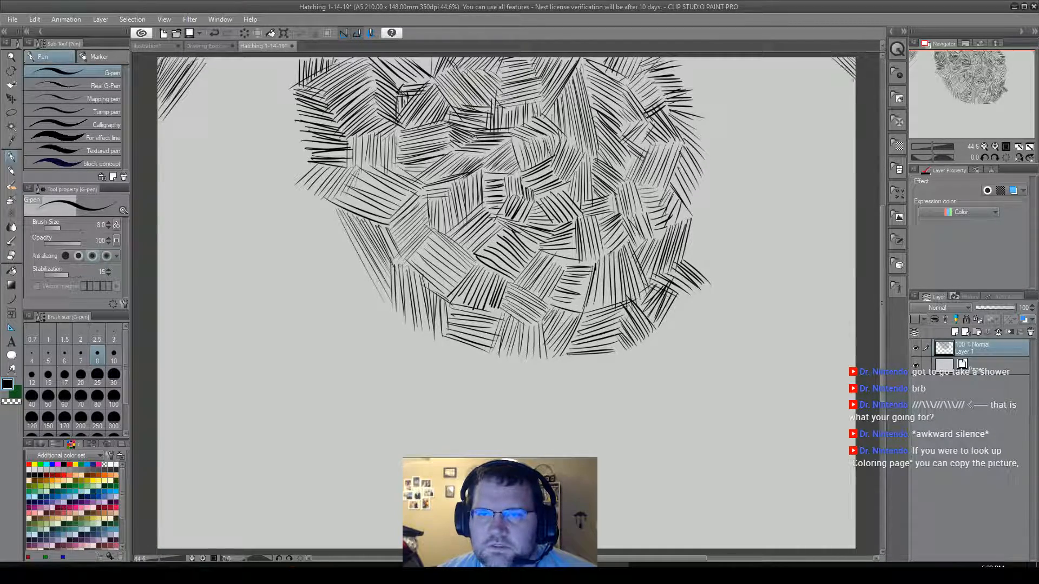
# Hatch the canvas's upper-right corner with falling diagonal strokes cutting across it.
pyautogui.moveTo(818, 59); pyautogui.dragTo(850, 93)
pyautogui.moveTo(802, 59); pyautogui.dragTo(851, 101)
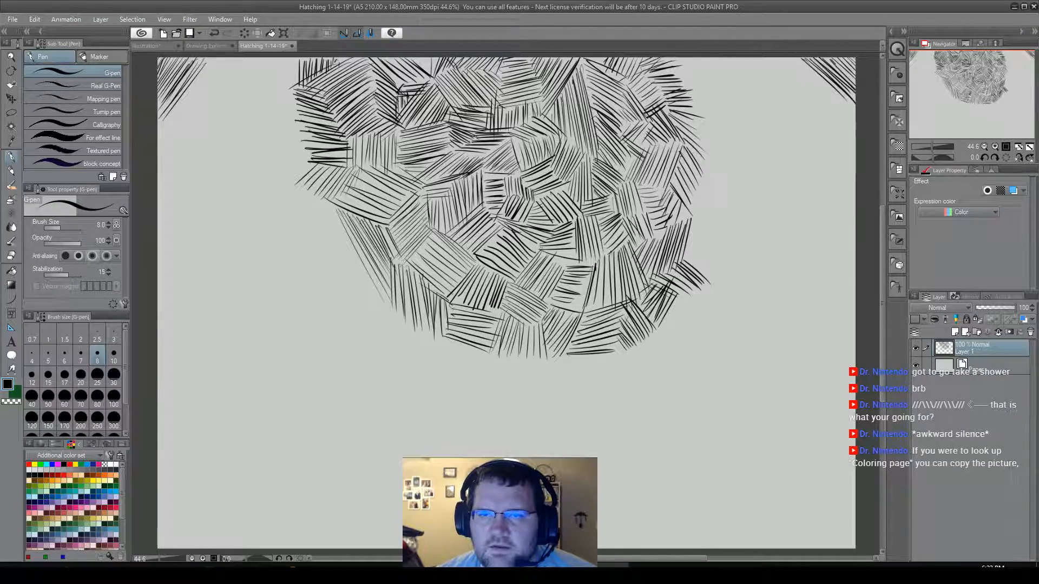
pyautogui.moveTo(797, 58); pyautogui.dragTo(845, 99)
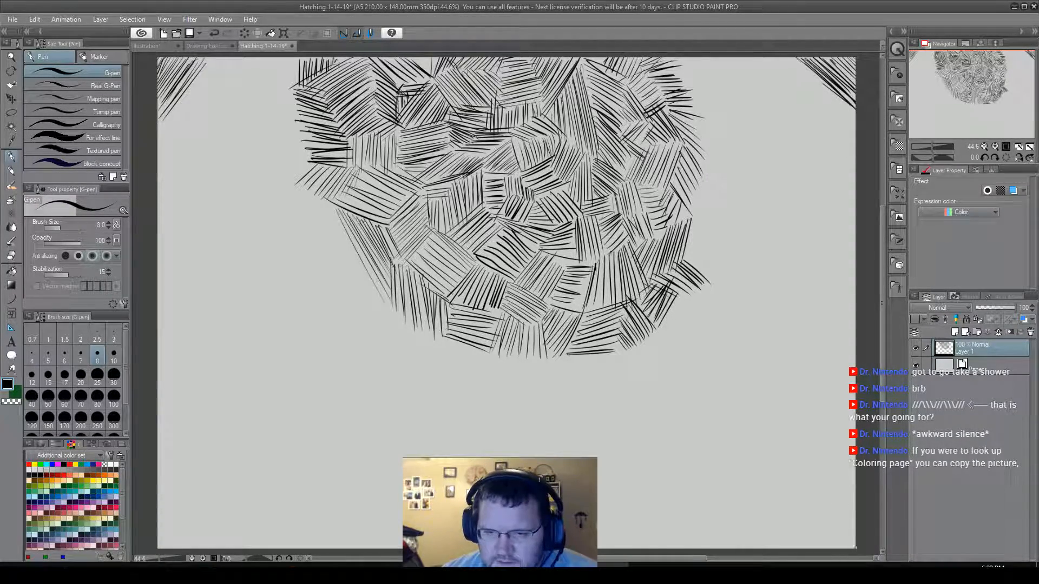
# Hatch the canvas's lower-right corner with a small dense patch of gently falling diagonal strokes.
pyautogui.moveTo(837, 532); pyautogui.dragTo(856, 550)
pyautogui.moveTo(827, 530)
pyautogui.mouseDown()
pyautogui.moveTo(851, 548)
pyautogui.moveTo(799, 530)
pyautogui.moveTo(826, 552)
pyautogui.mouseUp()
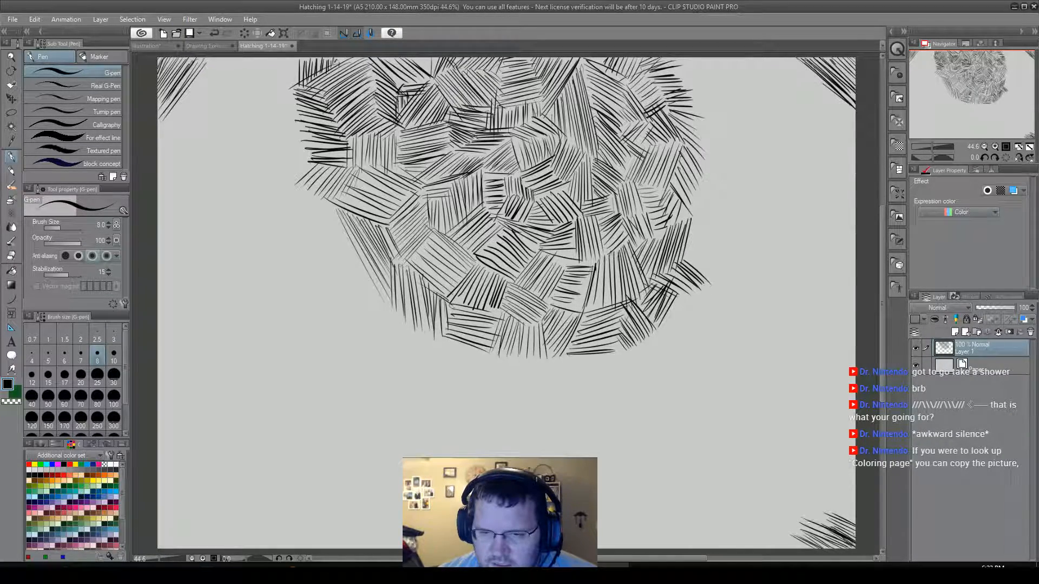
pyautogui.moveTo(810, 506); pyautogui.dragTo(839, 518)
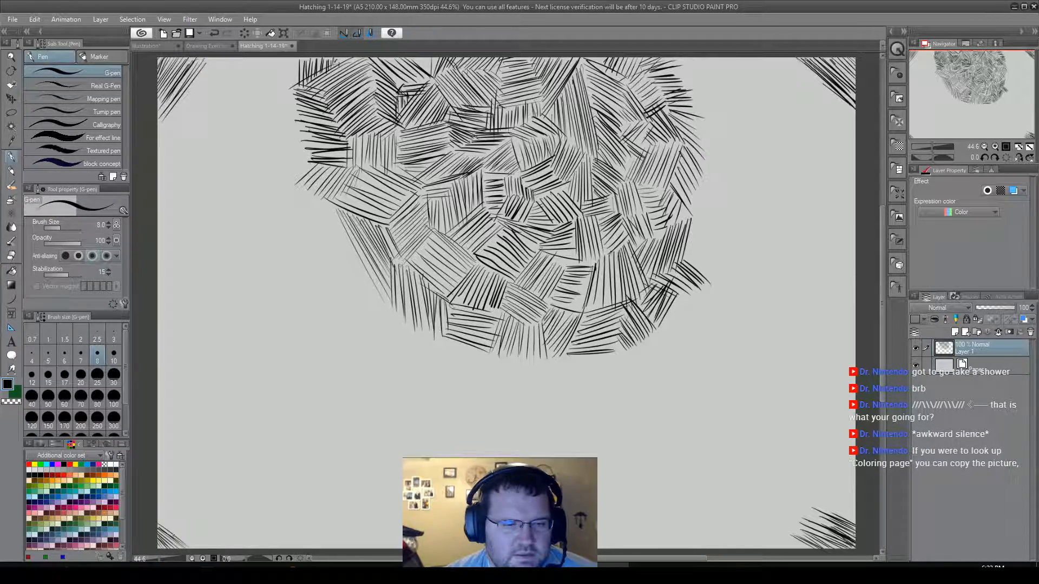
# Fill the canvas's lower-left corner with progressively longer falling diagonal strokes from the left border to the lower border.
pyautogui.moveTo(159, 523); pyautogui.dragTo(195, 547)
pyautogui.moveTo(158, 516); pyautogui.dragTo(210, 548)
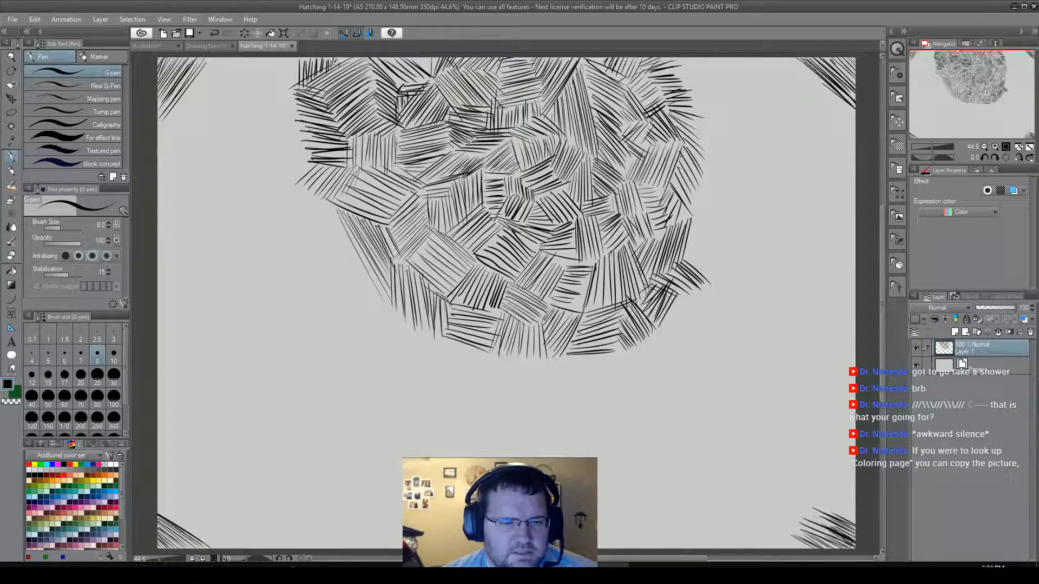
pyautogui.moveTo(159, 513); pyautogui.dragTo(216, 546)
pyautogui.moveTo(158, 509); pyautogui.dragTo(227, 543)
pyautogui.moveTo(158, 506); pyautogui.dragTo(234, 545)
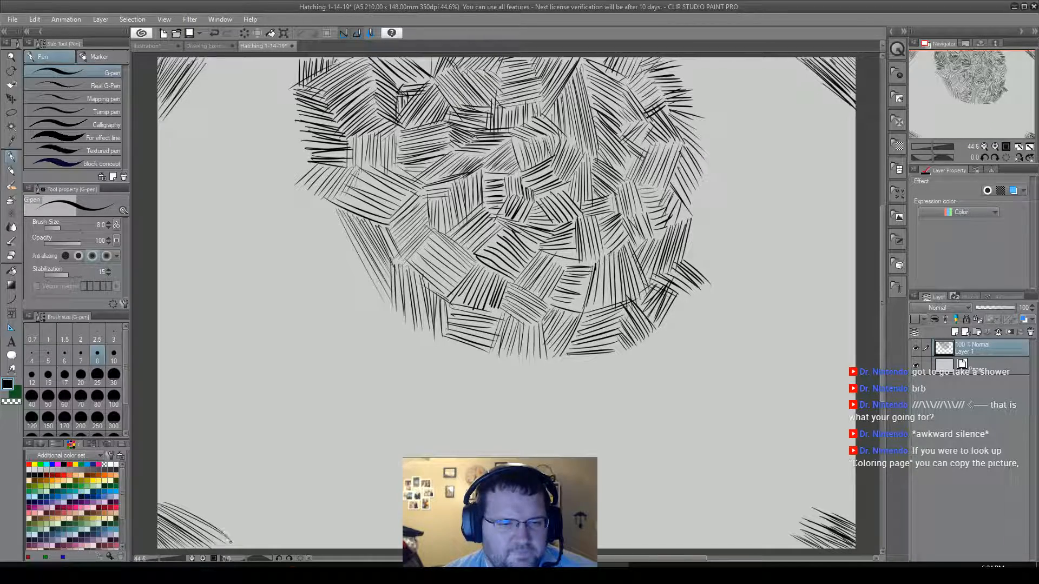
pyautogui.moveTo(157, 498); pyautogui.dragTo(242, 547)
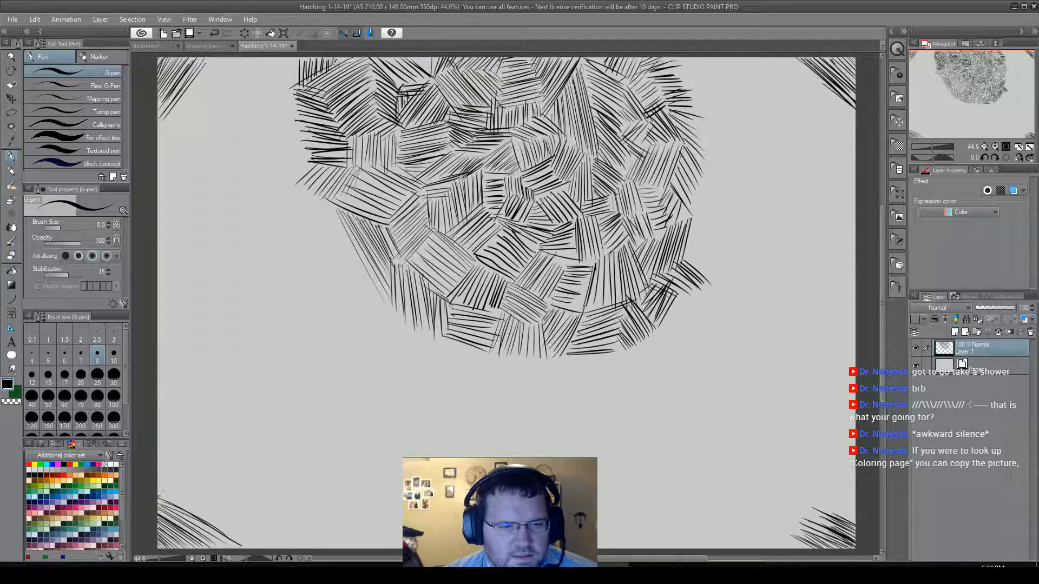
# Extend the lower-left corner hatching up the left border with a few steep strokes and a patch of falling diagonals.
pyautogui.moveTo(172, 463); pyautogui.dragTo(159, 501)
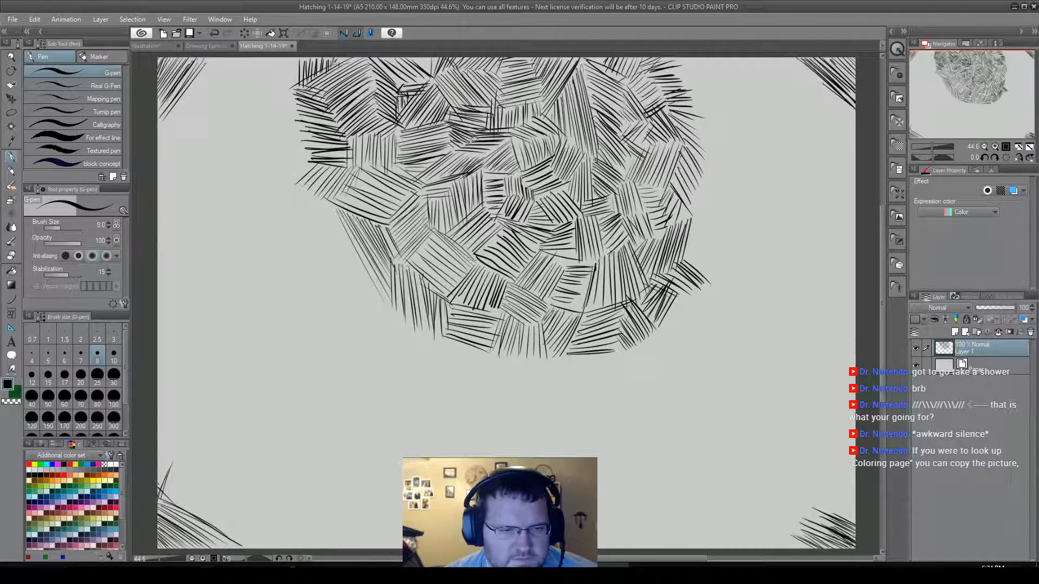
pyautogui.moveTo(164, 478); pyautogui.dragTo(205, 516)
pyautogui.moveTo(156, 472)
pyautogui.mouseDown()
pyautogui.moveTo(206, 512)
pyautogui.moveTo(202, 499)
pyautogui.mouseUp()
pyautogui.moveTo(157, 464)
pyautogui.mouseDown()
pyautogui.moveTo(202, 493)
pyautogui.moveTo(177, 468)
pyautogui.moveTo(201, 483)
pyautogui.mouseUp()
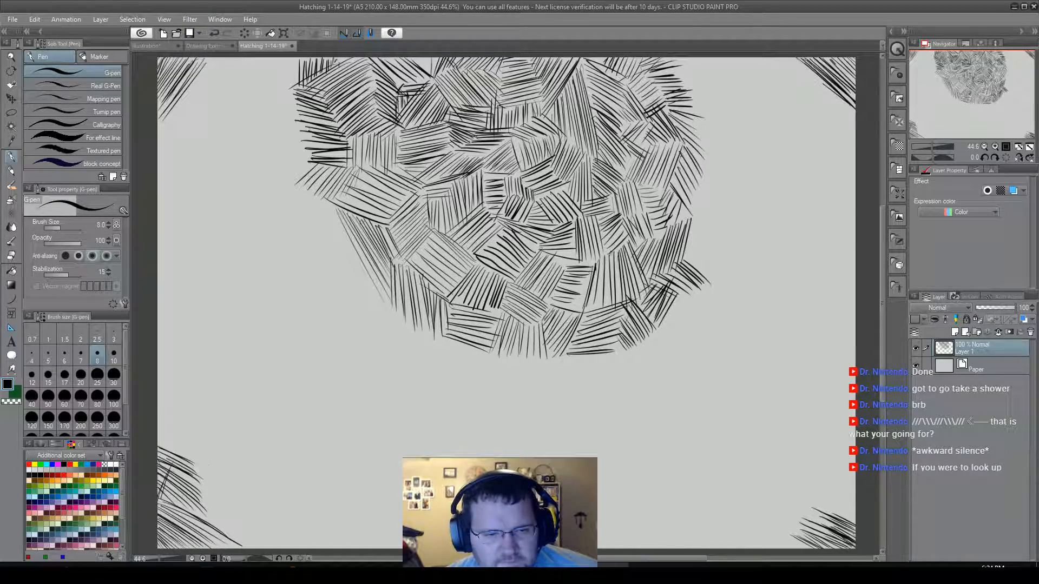
# Edge the lower-left corner hatching with steep rising strokes running down its inner side toward the lower border.
pyautogui.moveTo(194, 469); pyautogui.dragTo(211, 448)
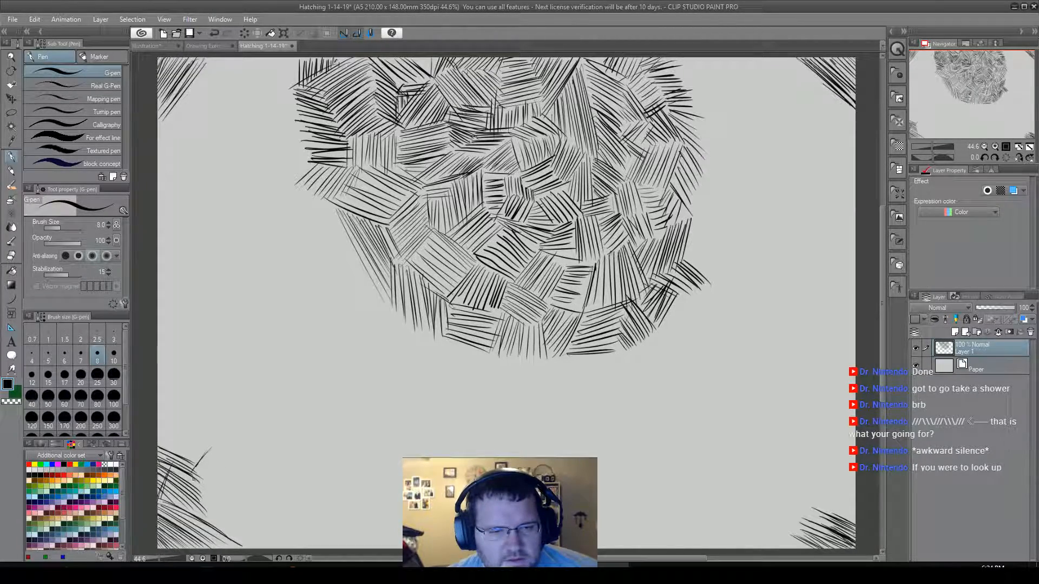
pyautogui.moveTo(202, 479); pyautogui.dragTo(221, 454)
pyautogui.moveTo(202, 492); pyautogui.dragTo(221, 461)
pyautogui.moveTo(204, 501); pyautogui.dragTo(221, 470)
pyautogui.moveTo(209, 505); pyautogui.dragTo(229, 466)
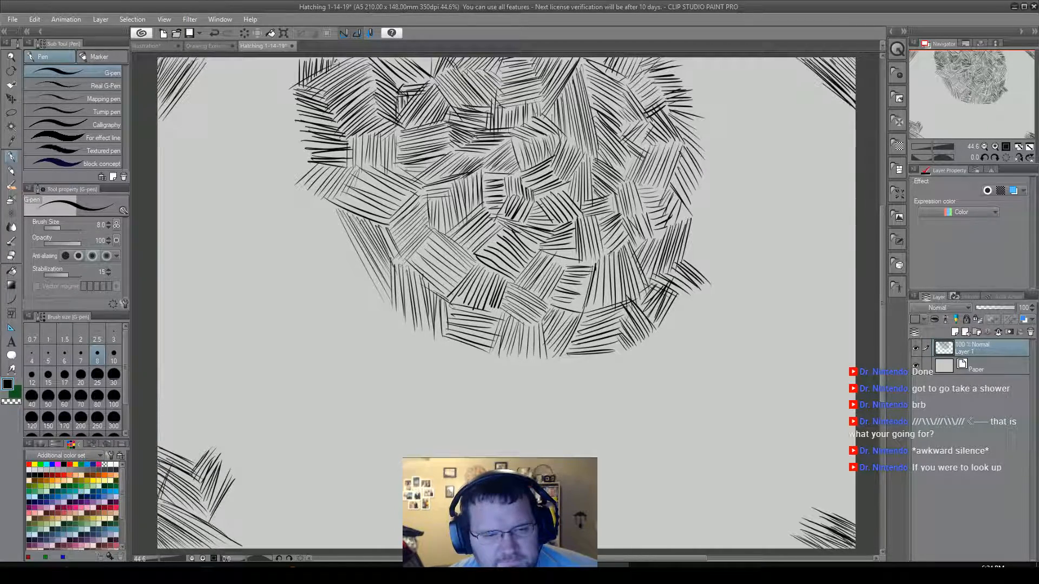
pyautogui.moveTo(218, 519)
pyautogui.mouseDown()
pyautogui.moveTo(237, 480)
pyautogui.moveTo(244, 490)
pyautogui.mouseUp()
pyautogui.moveTo(235, 532); pyautogui.dragTo(251, 472)
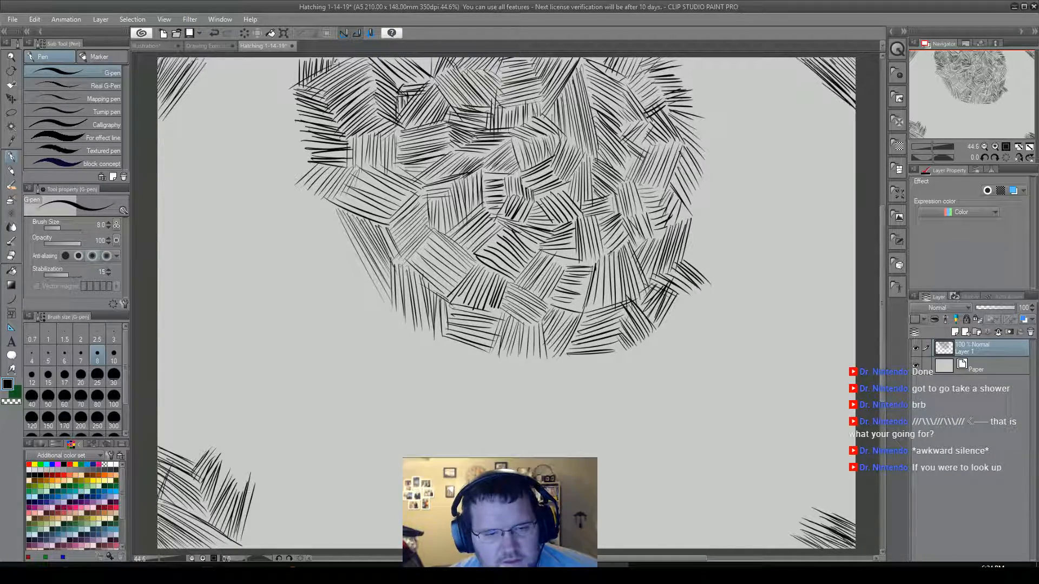
pyautogui.moveTo(245, 531); pyautogui.dragTo(260, 489)
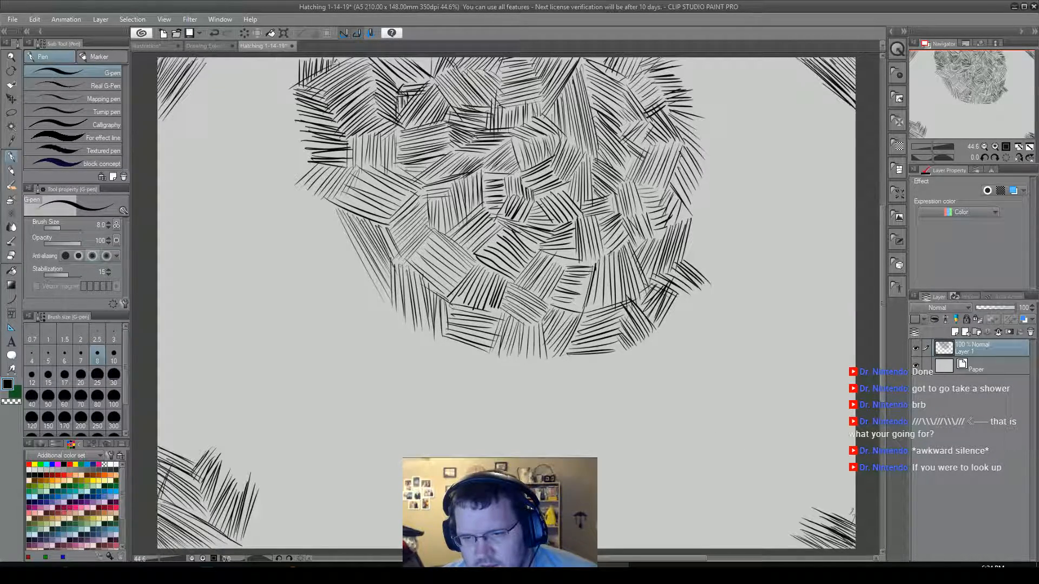
# Hatch a patch of rising diagonals along the right border directly above the lower-right corner patch.
pyautogui.moveTo(855, 500)
pyautogui.mouseDown()
pyautogui.moveTo(835, 518)
pyautogui.moveTo(823, 509)
pyautogui.mouseUp()
pyautogui.moveTo(857, 480); pyautogui.dragTo(814, 513)
pyautogui.moveTo(849, 477); pyautogui.dragTo(816, 502)
pyautogui.moveTo(850, 471); pyautogui.dragTo(804, 511)
pyautogui.moveTo(838, 476)
pyautogui.mouseDown()
pyautogui.moveTo(852, 453)
pyautogui.moveTo(805, 490)
pyautogui.mouseUp()
pyautogui.moveTo(850, 454); pyautogui.dragTo(807, 489)
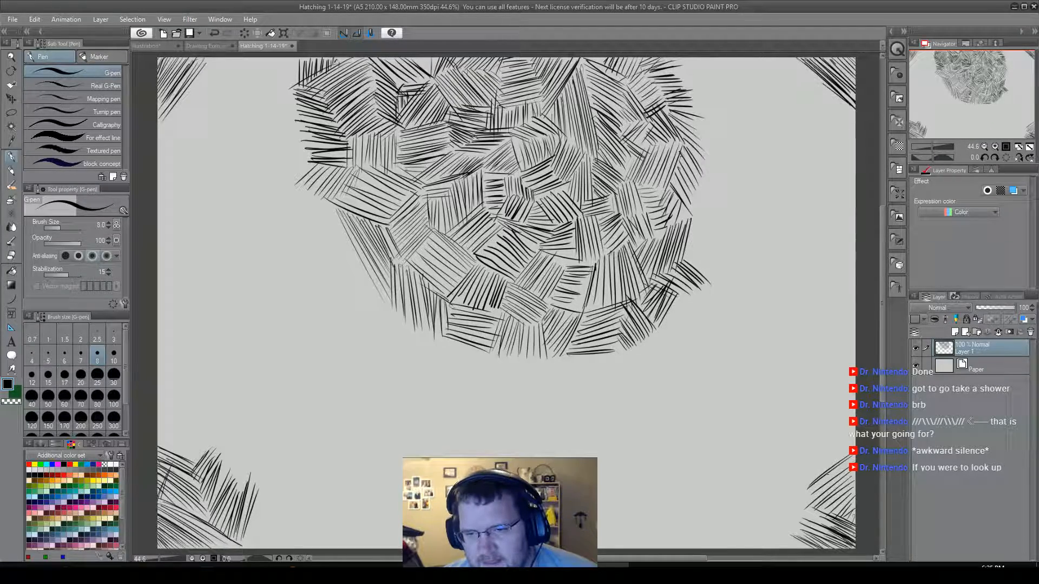
# Extend the lower-right corner hatching along the lower border with an upright patch, topped by near-horizontal strokes.
pyautogui.moveTo(798, 549)
pyautogui.mouseDown()
pyautogui.moveTo(771, 525)
pyautogui.moveTo(776, 516)
pyautogui.moveTo(777, 552)
pyautogui.moveTo(762, 513)
pyautogui.mouseUp()
pyautogui.moveTo(759, 551); pyautogui.dragTo(747, 510)
pyautogui.moveTo(747, 551); pyautogui.dragTo(742, 511)
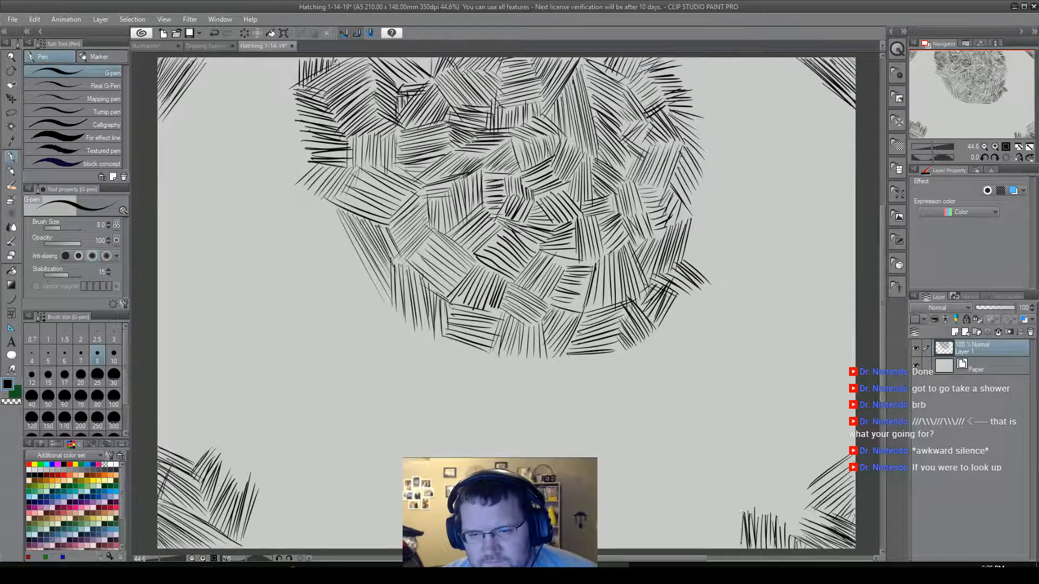
pyautogui.moveTo(746, 549); pyautogui.dragTo(739, 507)
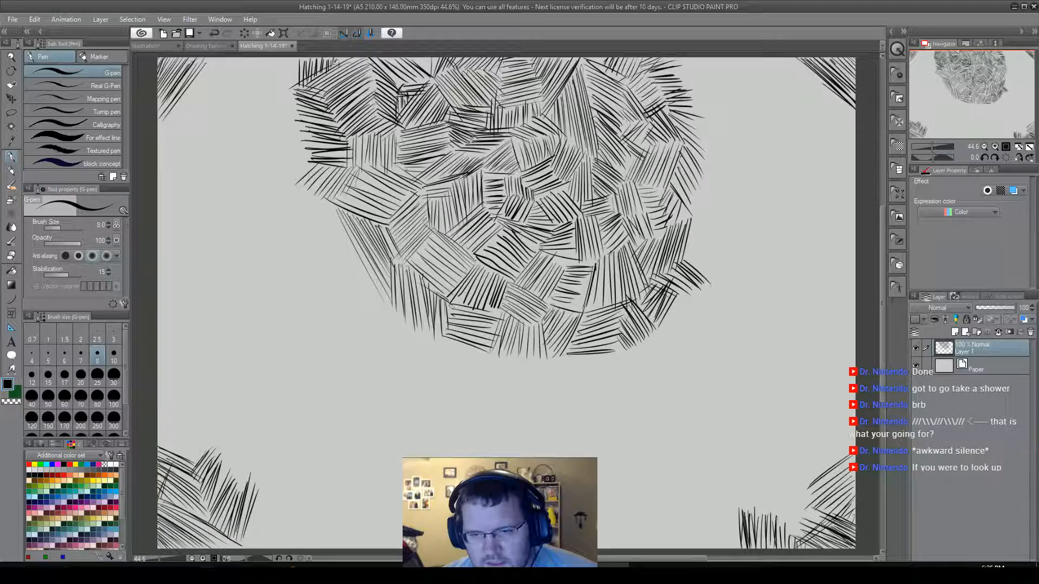
pyautogui.moveTo(791, 528)
pyautogui.mouseDown()
pyautogui.moveTo(825, 534)
pyautogui.moveTo(832, 515)
pyautogui.moveTo(792, 519)
pyautogui.moveTo(810, 515)
pyautogui.moveTo(784, 507)
pyautogui.moveTo(809, 497)
pyautogui.moveTo(783, 493)
pyautogui.moveTo(815, 486)
pyautogui.mouseUp()
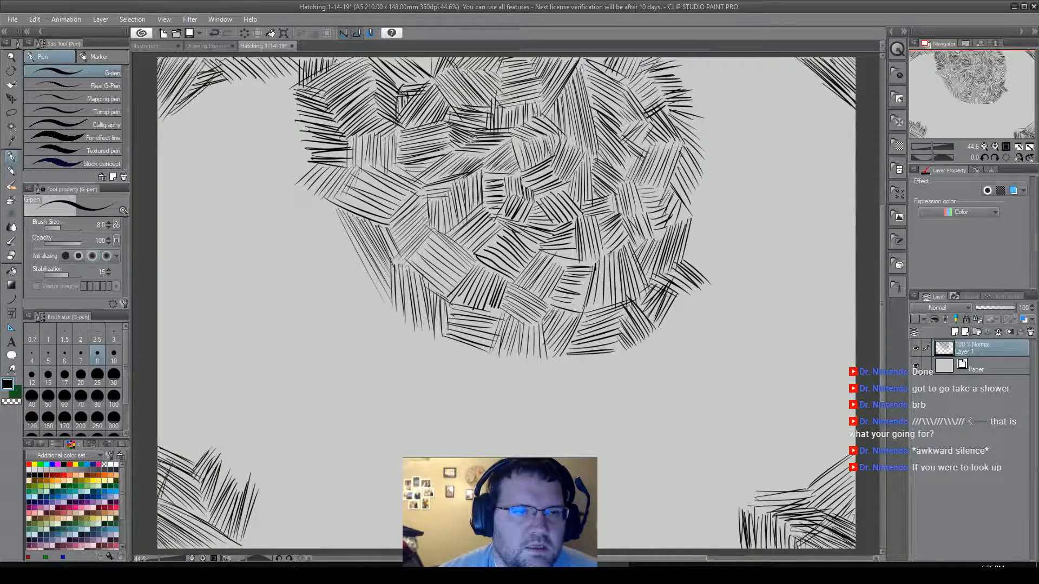
# Extend the upper-left corner hatching with more rising strokes and a patch of falling diagonals along its lower inner edge.
pyautogui.moveTo(167, 124); pyautogui.dragTo(206, 93)
pyautogui.moveTo(162, 129); pyautogui.dragTo(207, 95)
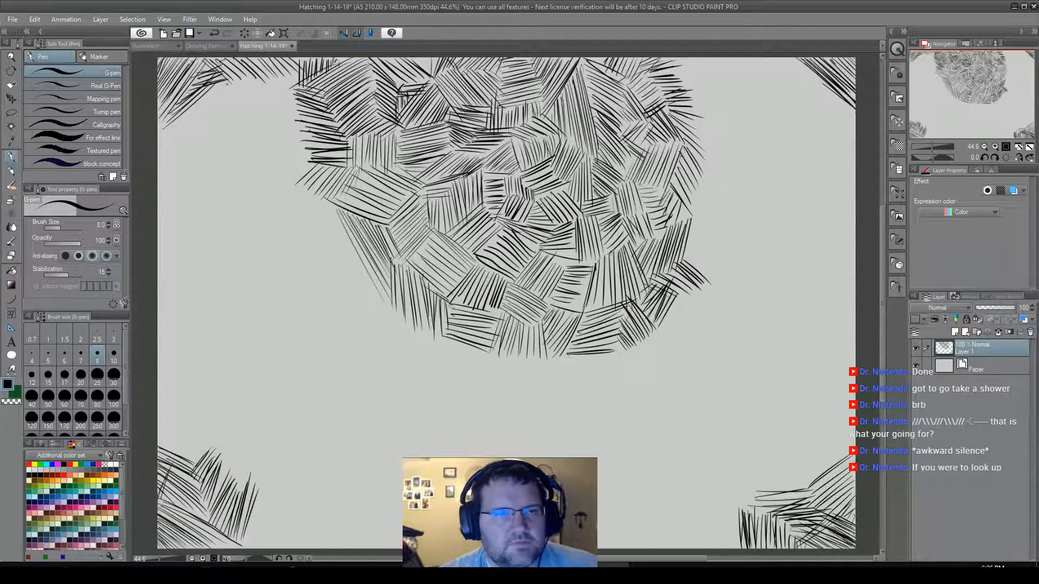
pyautogui.moveTo(216, 90)
pyautogui.mouseDown()
pyautogui.moveTo(248, 102)
pyautogui.moveTo(233, 111)
pyautogui.moveTo(216, 148)
pyautogui.mouseUp()
pyautogui.moveTo(177, 114); pyautogui.dragTo(212, 166)
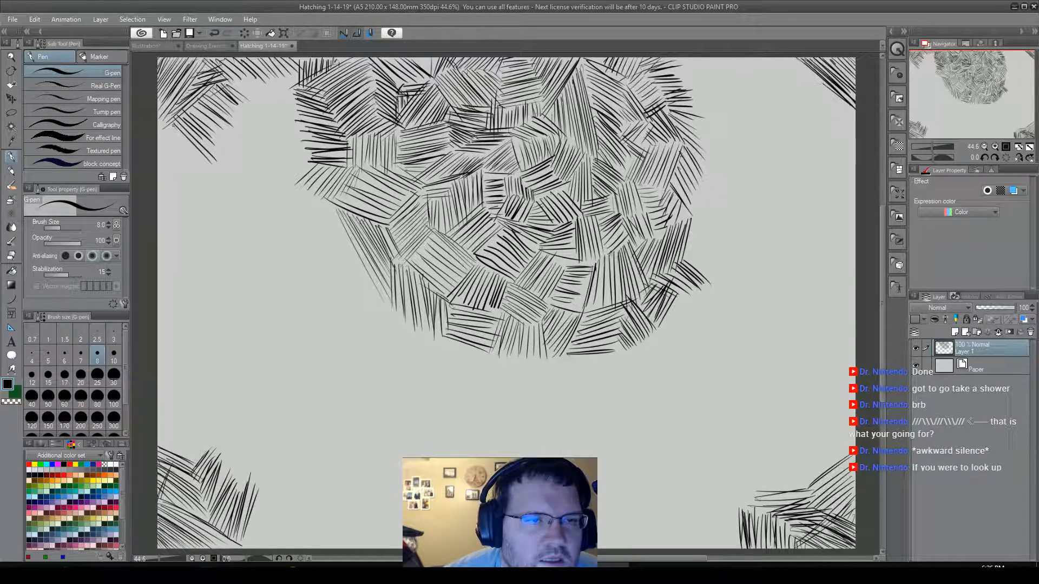
pyautogui.moveTo(170, 130); pyautogui.dragTo(205, 170)
pyautogui.moveTo(165, 129); pyautogui.dragTo(194, 180)
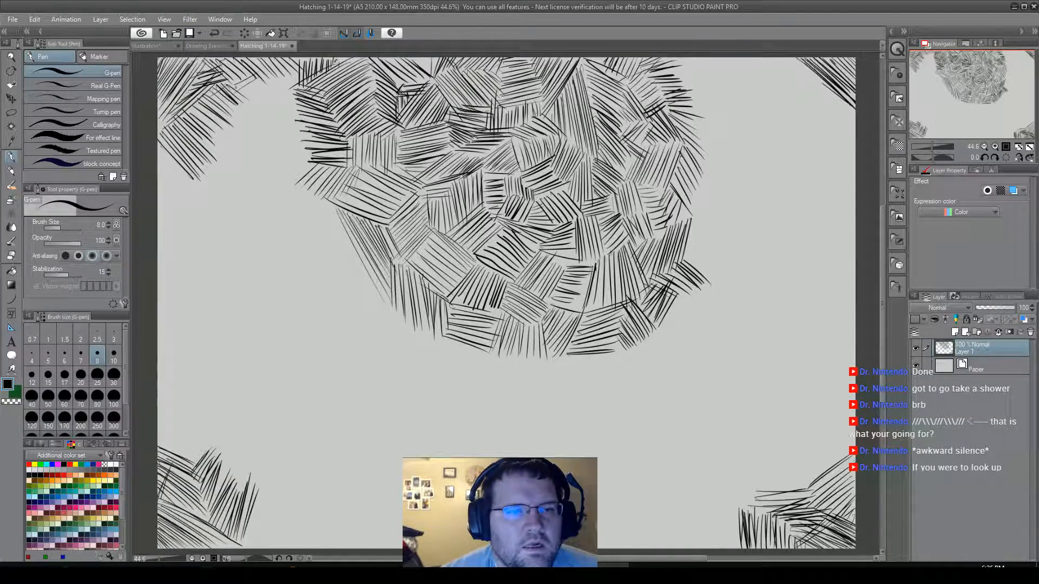
# Bridge the gap between the upper-left corner hatching and the central cluster with interlocking patches of falling, upright and near-horizontal strokes.
pyautogui.moveTo(251, 96); pyautogui.dragTo(299, 80)
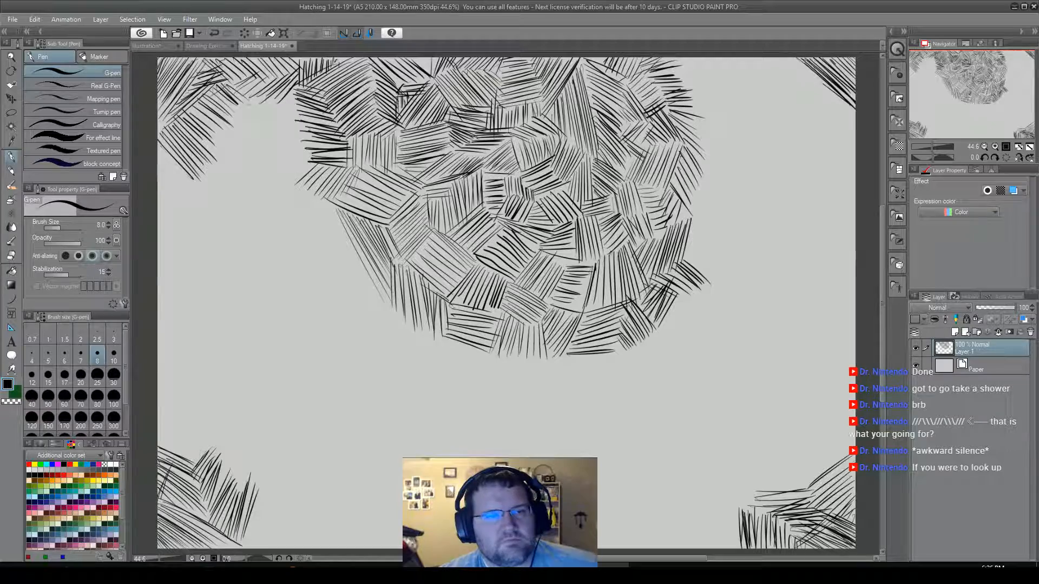
pyautogui.moveTo(251, 104); pyautogui.dragTo(297, 100)
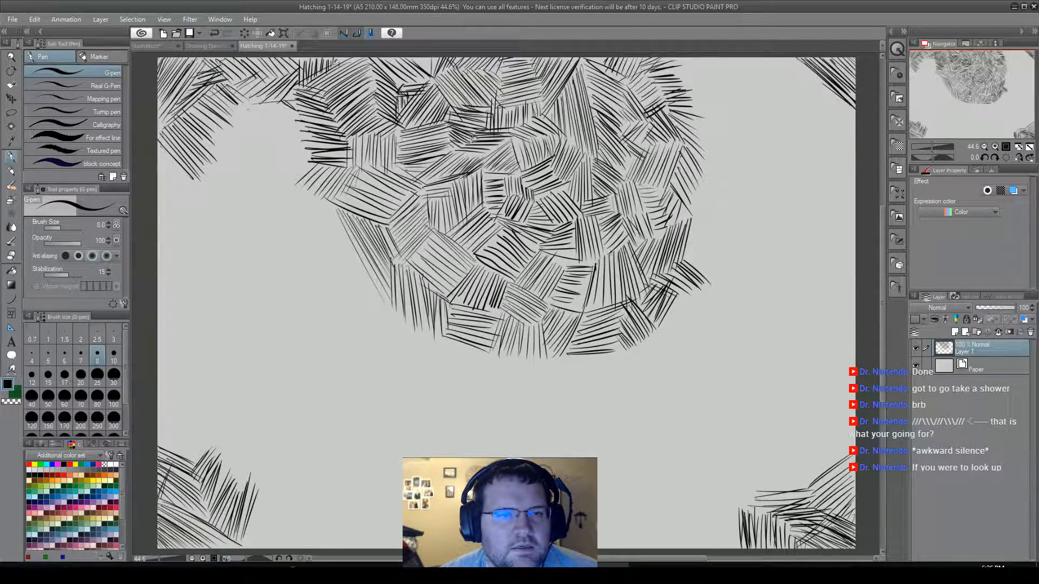
pyautogui.moveTo(283, 101)
pyautogui.mouseDown()
pyautogui.moveTo(298, 115)
pyautogui.moveTo(299, 155)
pyautogui.mouseUp()
pyautogui.moveTo(258, 141); pyautogui.dragTo(303, 173)
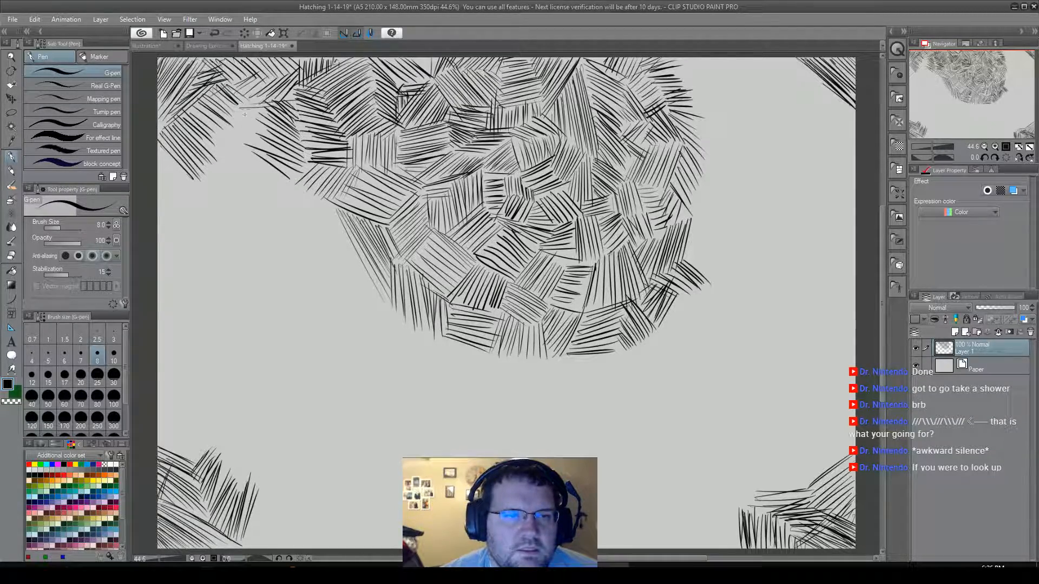
pyautogui.moveTo(273, 106)
pyautogui.mouseDown()
pyautogui.moveTo(234, 119)
pyautogui.moveTo(256, 145)
pyautogui.moveTo(218, 152)
pyautogui.moveTo(252, 180)
pyautogui.moveTo(234, 188)
pyautogui.mouseUp()
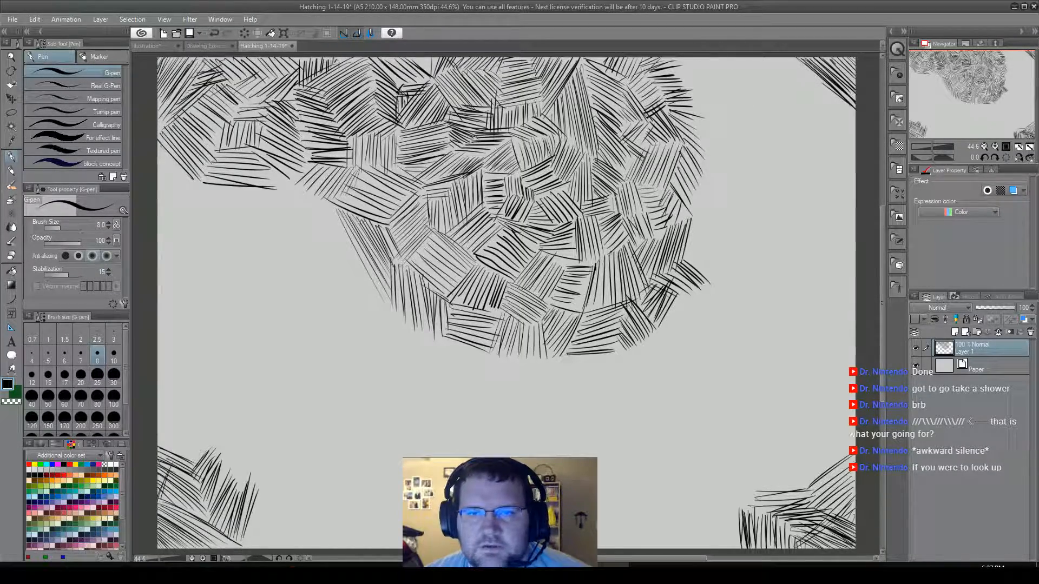
# Hatch falling diagonals from the cluster's upper-right side toward the upper-right corner, adding shallow falling strokes beneath the corner patch.
pyautogui.moveTo(671, 61); pyautogui.dragTo(702, 107)
pyautogui.moveTo(674, 59)
pyautogui.mouseDown()
pyautogui.moveTo(709, 111)
pyautogui.moveTo(730, 120)
pyautogui.moveTo(714, 84)
pyautogui.moveTo(741, 116)
pyautogui.moveTo(737, 102)
pyautogui.mouseUp()
pyautogui.moveTo(711, 58)
pyautogui.mouseDown()
pyautogui.moveTo(738, 105)
pyautogui.moveTo(756, 96)
pyautogui.mouseUp()
pyautogui.moveTo(733, 59)
pyautogui.mouseDown()
pyautogui.moveTo(762, 95)
pyautogui.moveTo(773, 88)
pyautogui.mouseUp()
pyautogui.moveTo(747, 58); pyautogui.dragTo(774, 94)
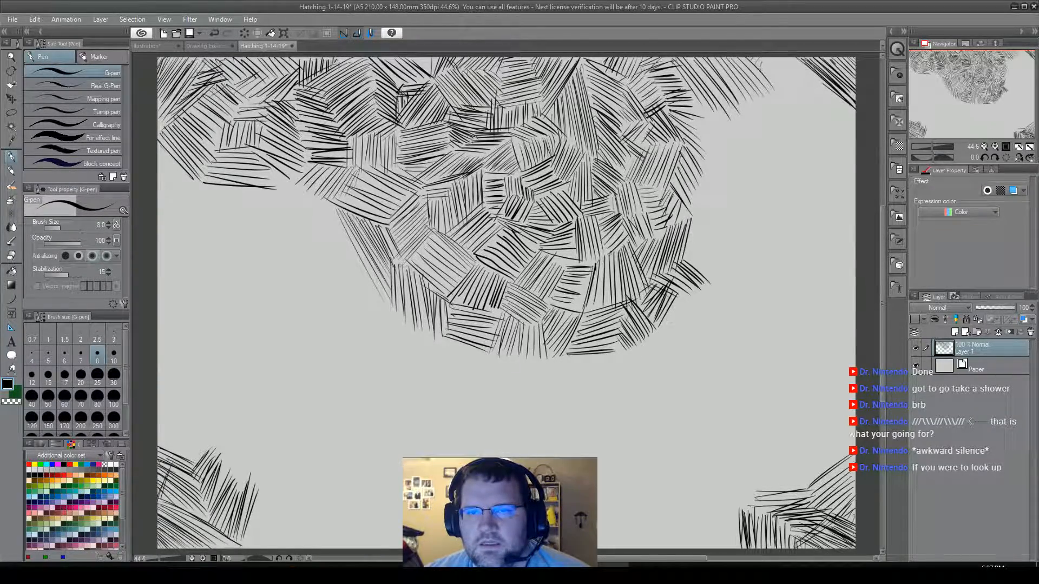
pyautogui.moveTo(770, 88)
pyautogui.mouseDown()
pyautogui.moveTo(796, 59)
pyautogui.moveTo(841, 82)
pyautogui.moveTo(808, 85)
pyautogui.moveTo(842, 85)
pyautogui.moveTo(820, 90)
pyautogui.moveTo(839, 106)
pyautogui.moveTo(830, 109)
pyautogui.moveTo(855, 112)
pyautogui.mouseUp()
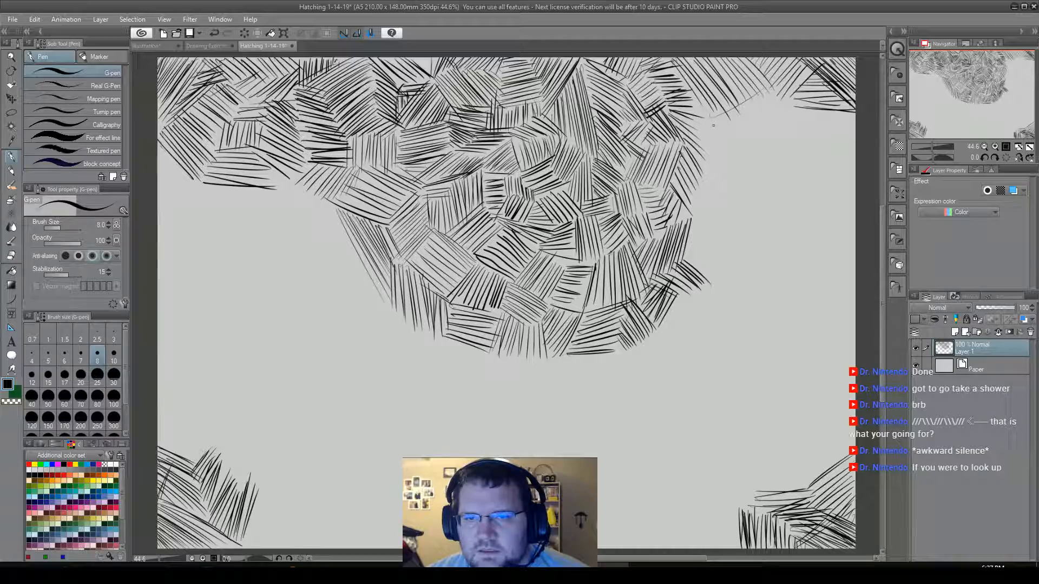
# Hatch a band of long rising diagonals from the cluster's right edge up to the upper-right corner hatching.
pyautogui.moveTo(762, 93); pyautogui.dragTo(698, 130)
pyautogui.press('[')
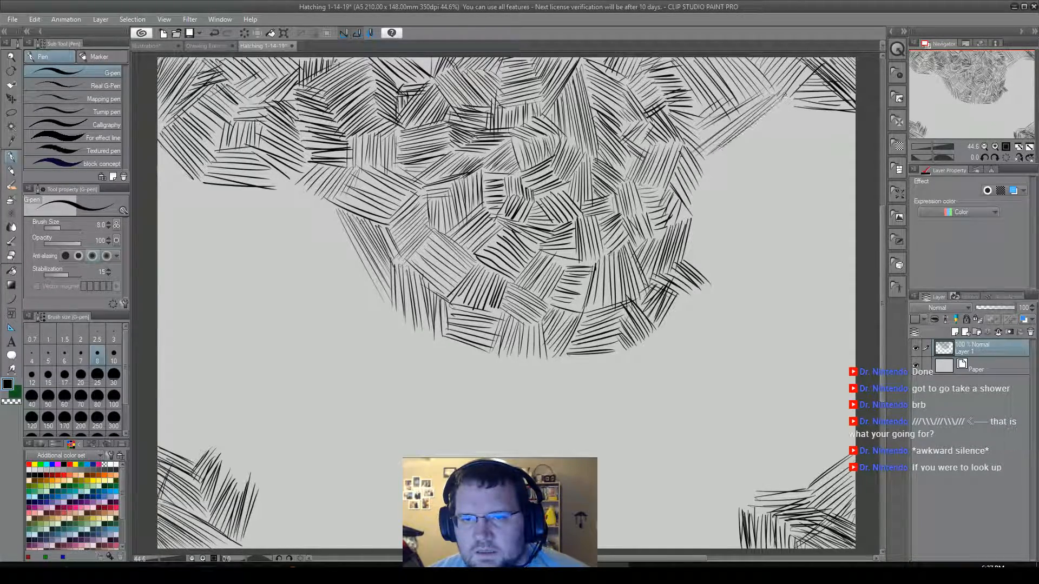
pyautogui.moveTo(790, 94); pyautogui.dragTo(705, 165)
pyautogui.moveTo(797, 98); pyautogui.dragTo(703, 180)
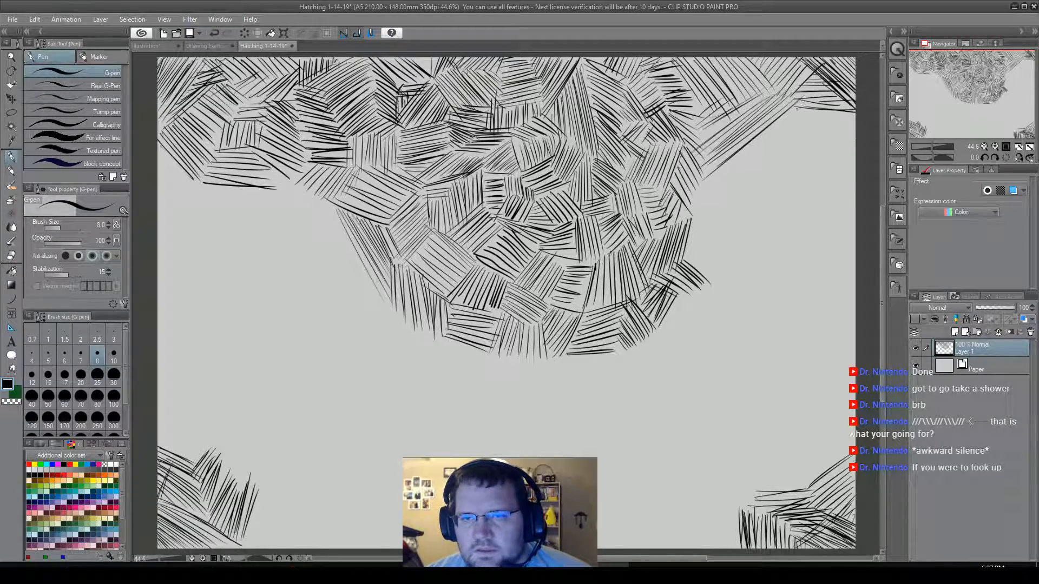
# Add shallow rising strokes beneath the long diagonal band and falling diagonals against the right border below the upper-right corner.
pyautogui.moveTo(822, 101); pyautogui.dragTo(749, 147)
pyautogui.moveTo(806, 129); pyautogui.dragTo(741, 152)
pyautogui.moveTo(813, 112); pyautogui.dragTo(857, 152)
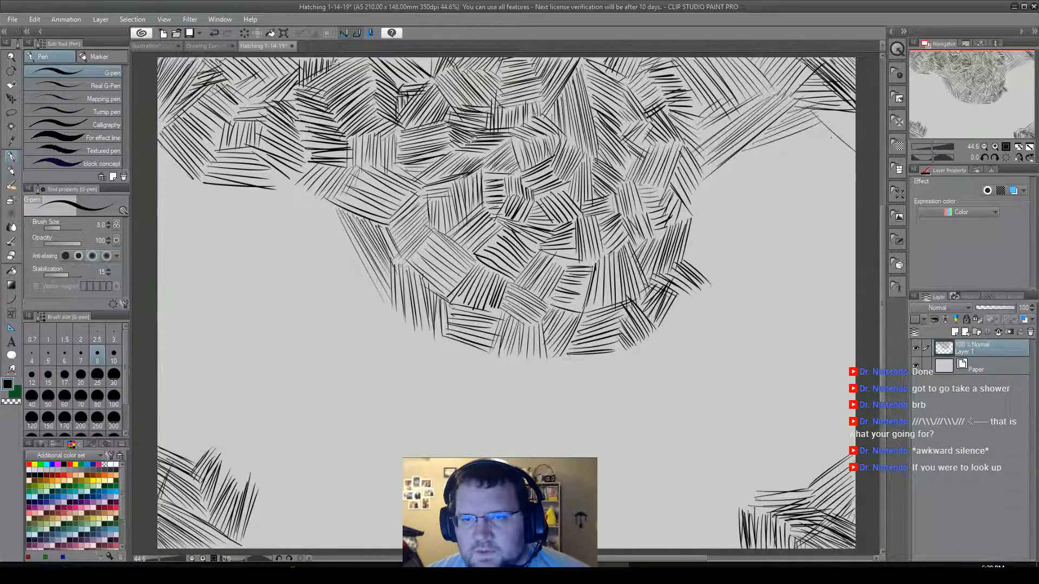
pyautogui.moveTo(818, 104); pyautogui.dragTo(858, 144)
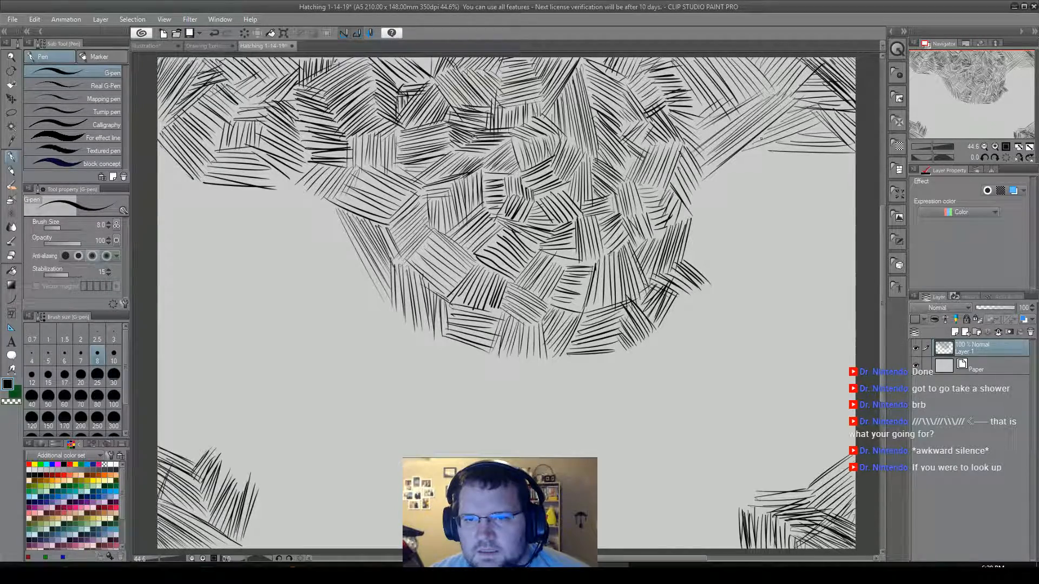
# Extend the cluster's right edge downward with alternating small patches of rising and falling diagonals.
pyautogui.moveTo(761, 150)
pyautogui.mouseDown()
pyautogui.moveTo(712, 189)
pyautogui.moveTo(726, 188)
pyautogui.mouseUp()
pyautogui.moveTo(752, 149)
pyautogui.mouseDown()
pyautogui.moveTo(704, 184)
pyautogui.moveTo(754, 209)
pyautogui.moveTo(746, 222)
pyautogui.mouseUp()
pyautogui.moveTo(698, 197); pyautogui.dragTo(739, 229)
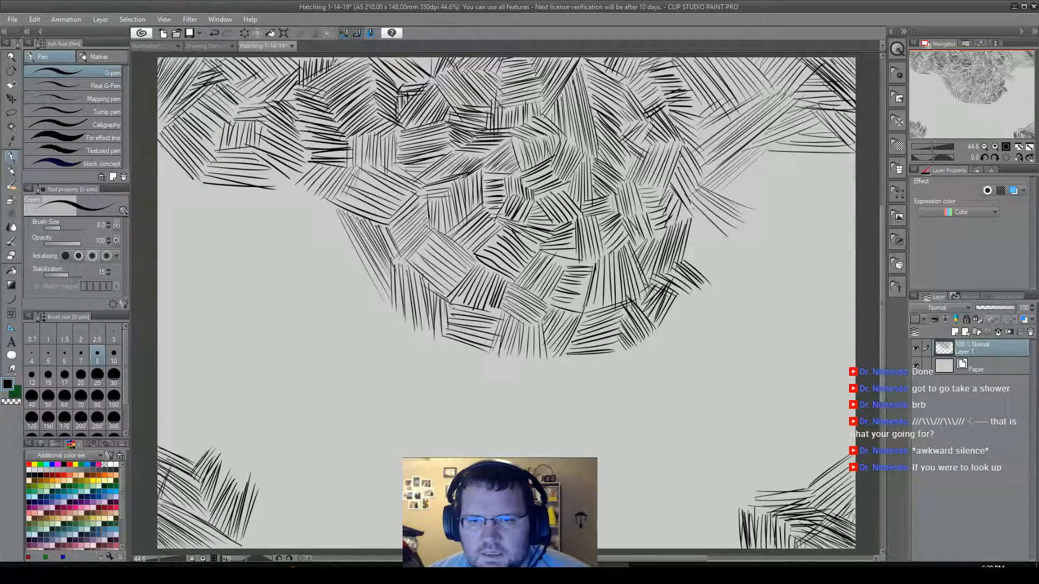
pyautogui.moveTo(686, 195)
pyautogui.mouseDown()
pyautogui.moveTo(733, 253)
pyautogui.moveTo(712, 219)
pyautogui.moveTo(703, 234)
pyautogui.mouseUp()
pyautogui.moveTo(687, 243)
pyautogui.mouseDown()
pyautogui.moveTo(704, 234)
pyautogui.moveTo(732, 260)
pyautogui.mouseUp()
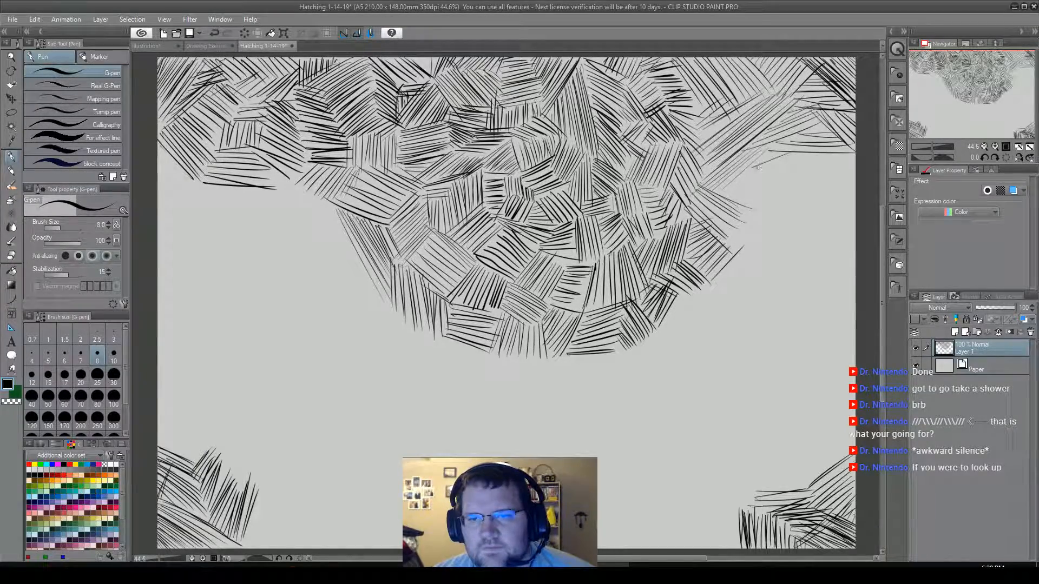
# Fill the notch between the cluster's right edge and the upper-right corner hatching with a patch of rising strokes.
pyautogui.moveTo(757, 163); pyautogui.dragTo(777, 160)
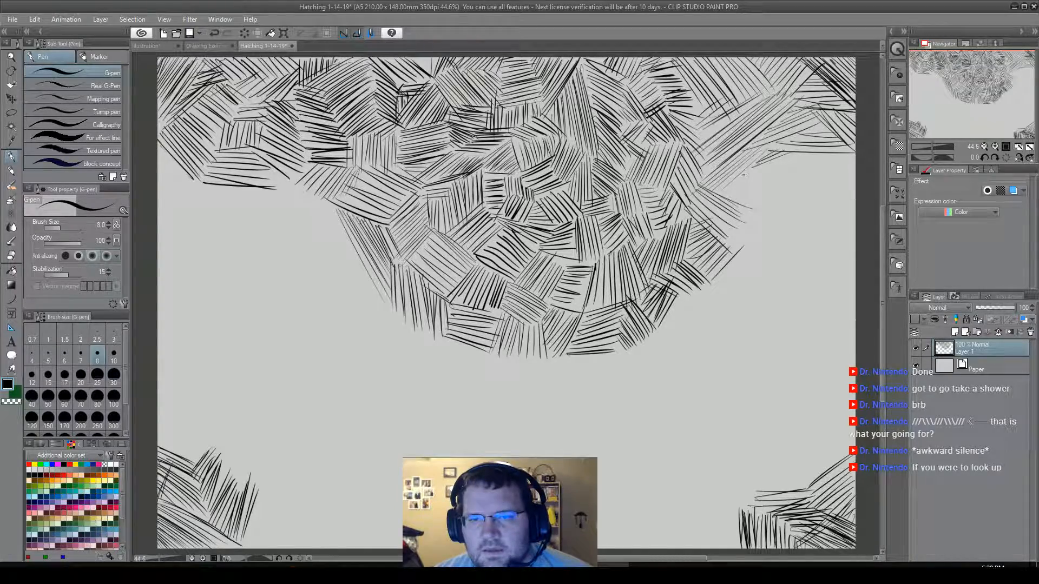
pyautogui.moveTo(730, 189); pyautogui.dragTo(800, 156)
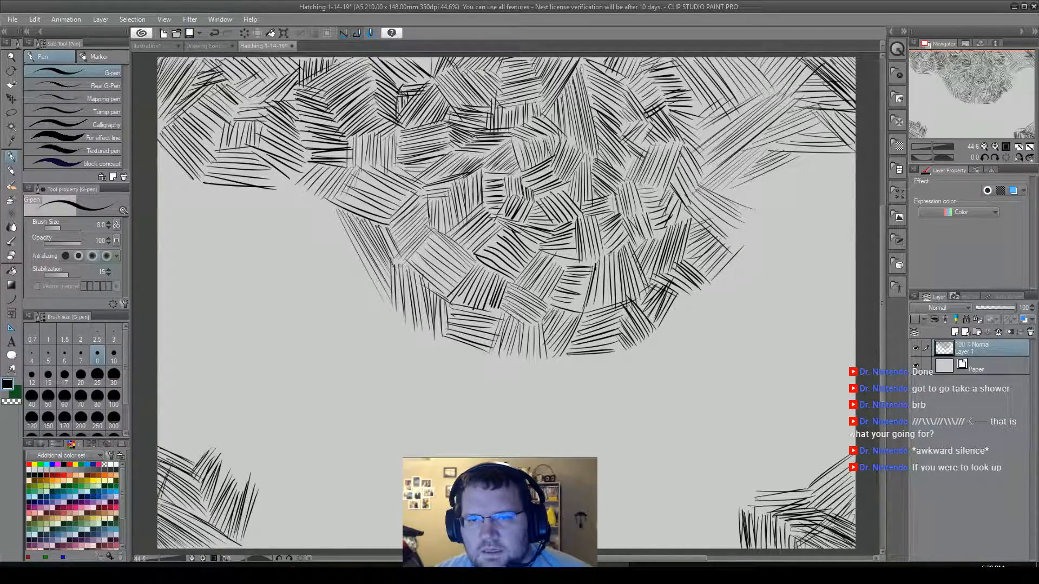
pyautogui.moveTo(741, 185); pyautogui.dragTo(767, 175)
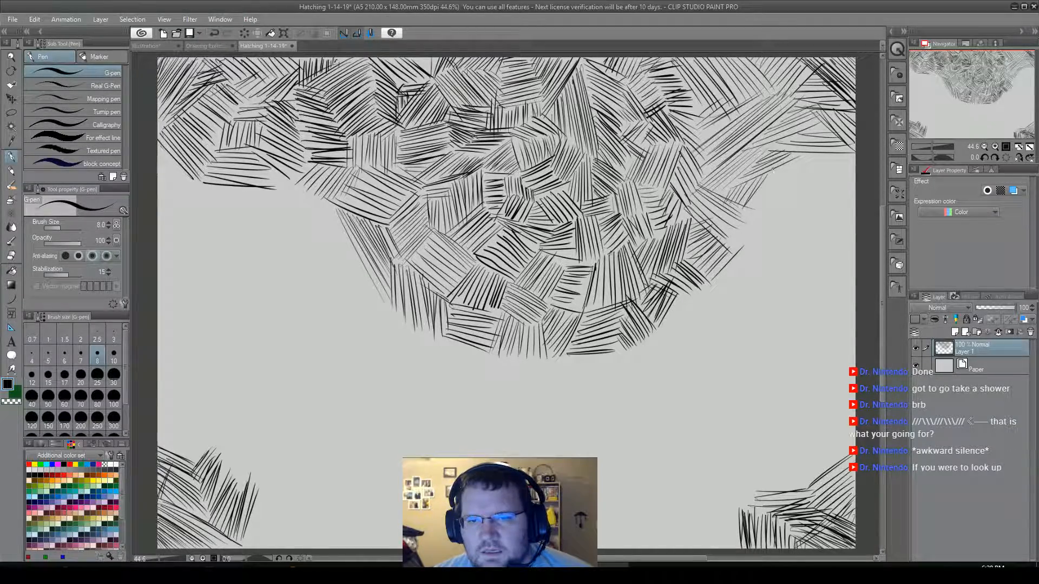
pyautogui.moveTo(804, 157); pyautogui.dragTo(759, 211)
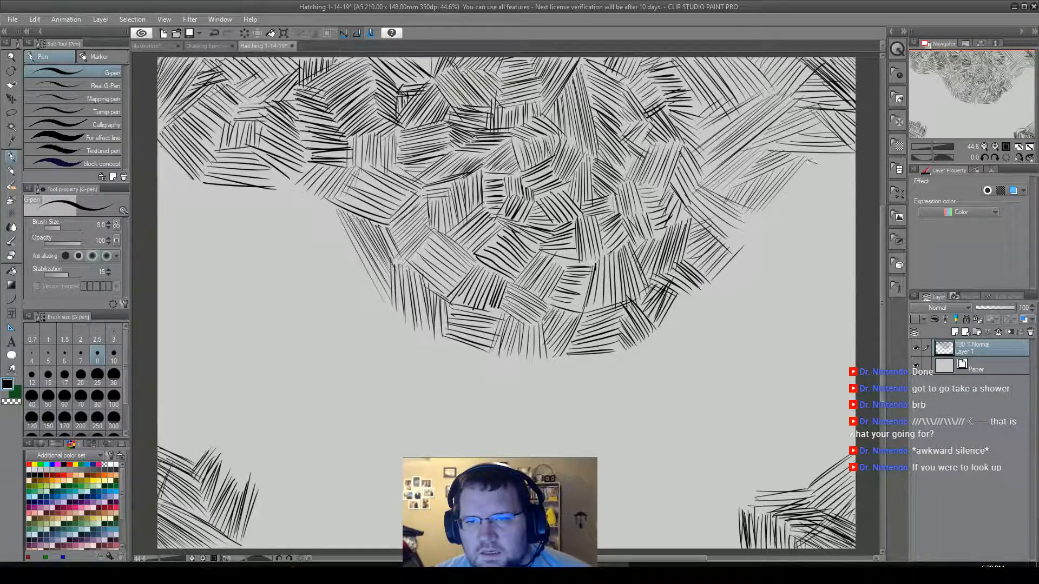
# Hatch a large patch of parallel falling diagonals against the right border below the upper-right corner hatching.
pyautogui.moveTo(816, 158)
pyautogui.mouseDown()
pyautogui.moveTo(856, 174)
pyautogui.moveTo(857, 164)
pyautogui.moveTo(855, 189)
pyautogui.mouseUp()
pyautogui.moveTo(805, 165); pyautogui.dragTo(854, 198)
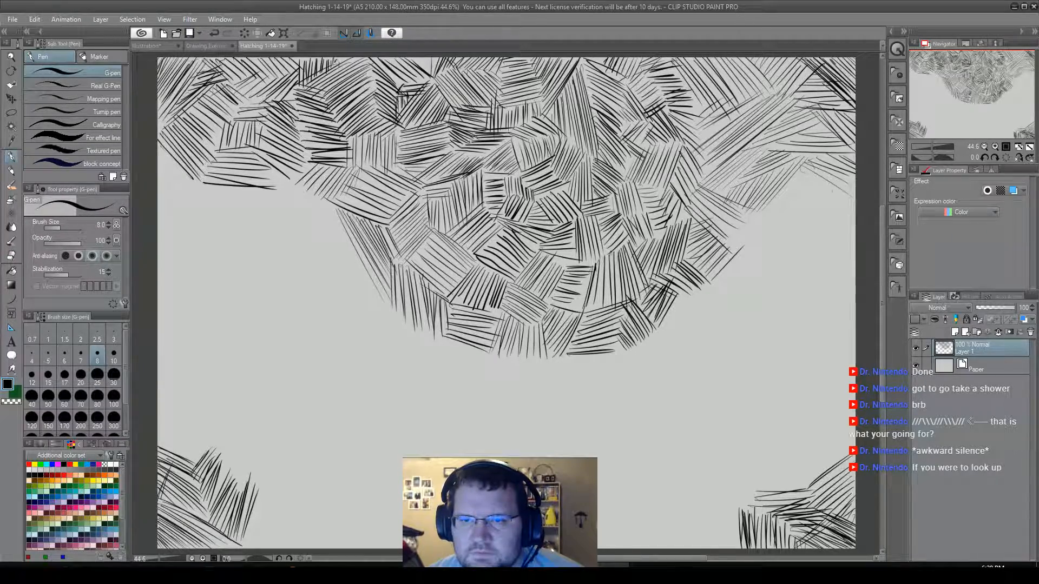
pyautogui.moveTo(801, 169); pyautogui.dragTo(852, 198)
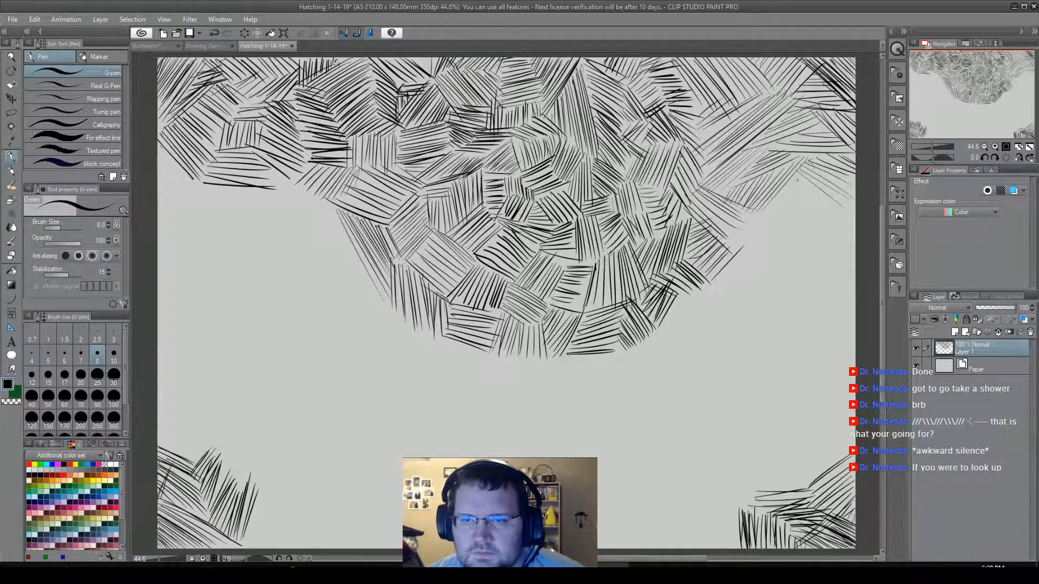
pyautogui.moveTo(796, 174); pyautogui.dragTo(853, 208)
pyautogui.moveTo(793, 180)
pyautogui.mouseDown()
pyautogui.moveTo(833, 214)
pyautogui.moveTo(780, 193)
pyautogui.moveTo(855, 232)
pyautogui.mouseUp()
pyautogui.moveTo(780, 200); pyautogui.dragTo(856, 239)
pyautogui.moveTo(805, 216); pyautogui.dragTo(835, 234)
pyautogui.moveTo(767, 208); pyautogui.dragTo(855, 253)
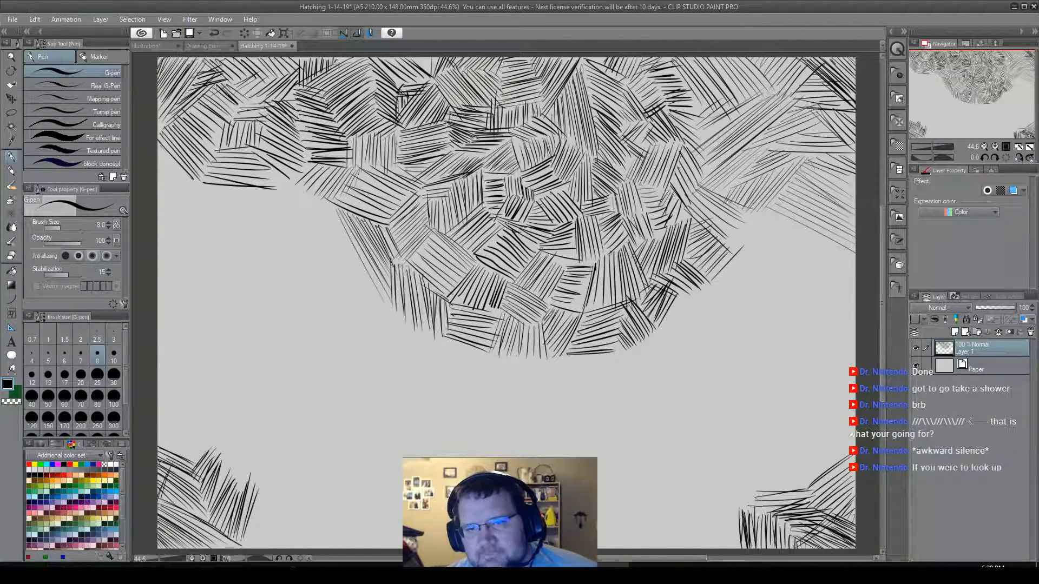
# Fill the area below the large falling-diagonal patch with rising strokes, from the right border across to the central cluster.
pyautogui.moveTo(855, 252); pyautogui.dragTo(821, 293)
pyautogui.moveTo(852, 251)
pyautogui.mouseDown()
pyautogui.moveTo(799, 279)
pyautogui.moveTo(841, 246)
pyautogui.moveTo(781, 273)
pyautogui.mouseUp()
pyautogui.moveTo(832, 236)
pyautogui.mouseDown()
pyautogui.moveTo(788, 265)
pyautogui.moveTo(775, 262)
pyautogui.mouseUp()
pyautogui.moveTo(824, 238)
pyautogui.mouseDown()
pyautogui.moveTo(774, 261)
pyautogui.moveTo(795, 245)
pyautogui.mouseUp()
pyautogui.moveTo(825, 241); pyautogui.dragTo(742, 264)
pyautogui.moveTo(787, 234); pyautogui.dragTo(746, 257)
pyautogui.moveTo(801, 222); pyautogui.dragTo(739, 251)
pyautogui.moveTo(779, 225)
pyautogui.mouseDown()
pyautogui.moveTo(756, 240)
pyautogui.moveTo(729, 240)
pyautogui.mouseUp()
pyautogui.moveTo(779, 212); pyautogui.dragTo(735, 236)
pyautogui.moveTo(774, 213)
pyautogui.mouseDown()
pyautogui.moveTo(734, 234)
pyautogui.moveTo(754, 261)
pyautogui.mouseUp()
# Underline the rising-stroke patch with a band of long near-horizontal strokes reaching right from the cluster's lower-right edge.
pyautogui.moveTo(784, 262)
pyautogui.mouseDown()
pyautogui.moveTo(731, 270)
pyautogui.moveTo(718, 285)
pyautogui.mouseUp()
pyautogui.moveTo(802, 278); pyautogui.dragTo(706, 297)
pyautogui.moveTo(805, 289)
pyautogui.mouseDown()
pyautogui.moveTo(714, 293)
pyautogui.moveTo(785, 294)
pyautogui.mouseUp()
pyautogui.moveTo(713, 309); pyautogui.dragTo(814, 297)
pyautogui.moveTo(722, 306); pyautogui.dragTo(819, 297)
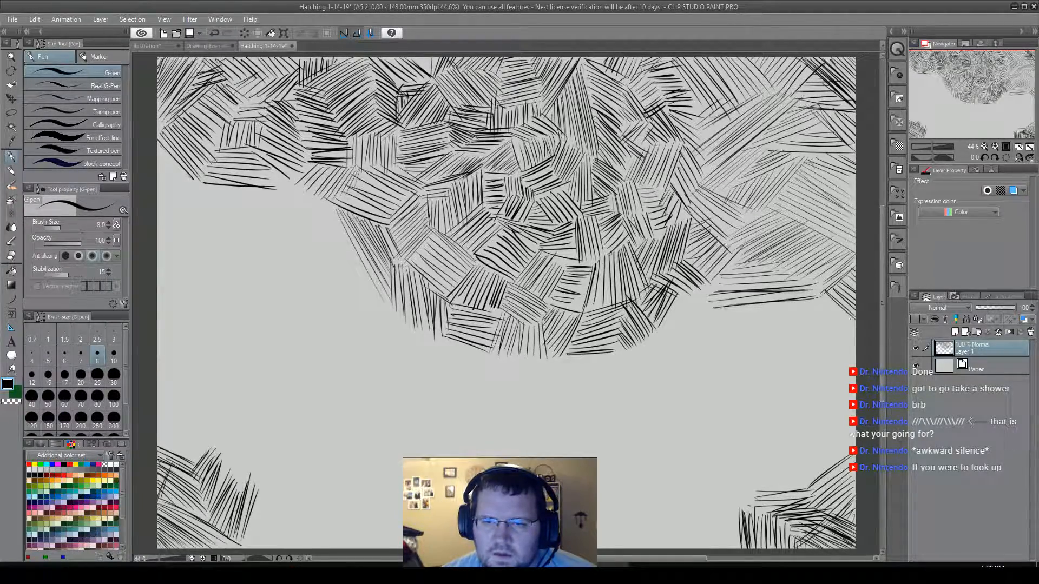
# Hatch falling diagonals down to the right border beneath the near-horizontal band, continuing them leftward along its lower edge.
pyautogui.moveTo(813, 301); pyautogui.dragTo(851, 368)
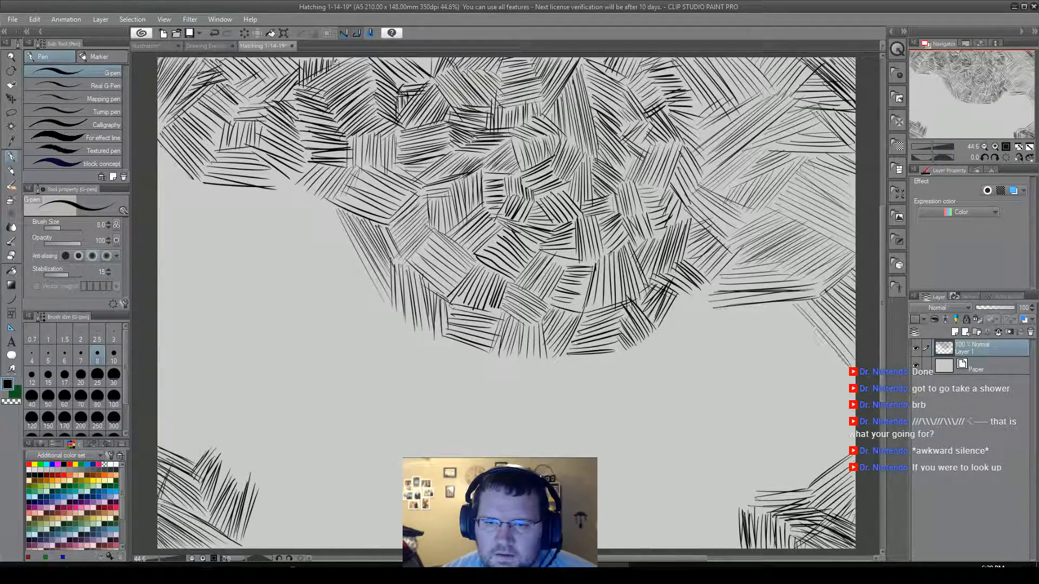
pyautogui.moveTo(784, 309); pyautogui.dragTo(856, 382)
pyautogui.moveTo(789, 310); pyautogui.dragTo(850, 374)
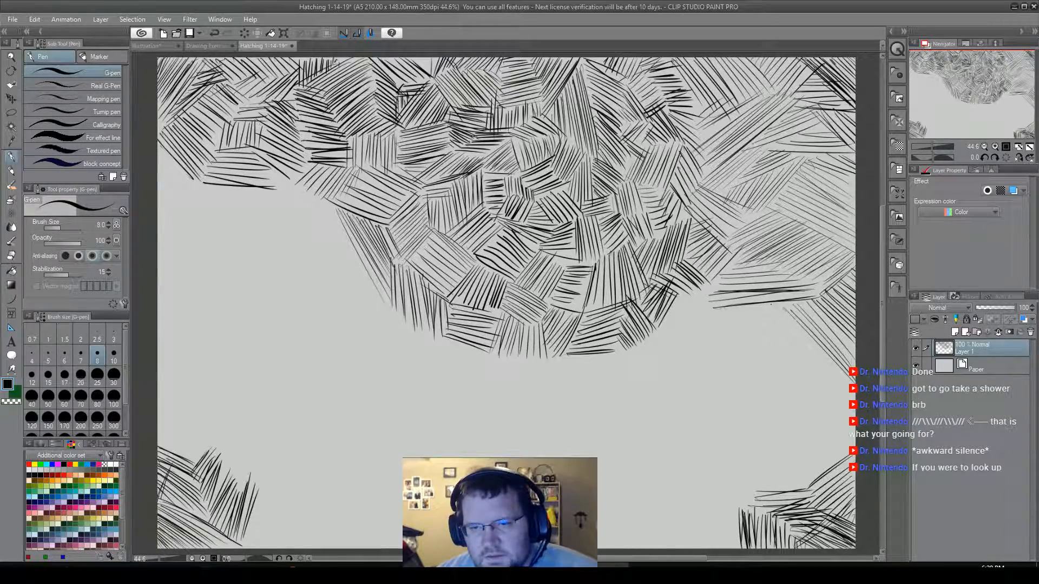
pyautogui.moveTo(767, 306); pyautogui.dragTo(800, 334)
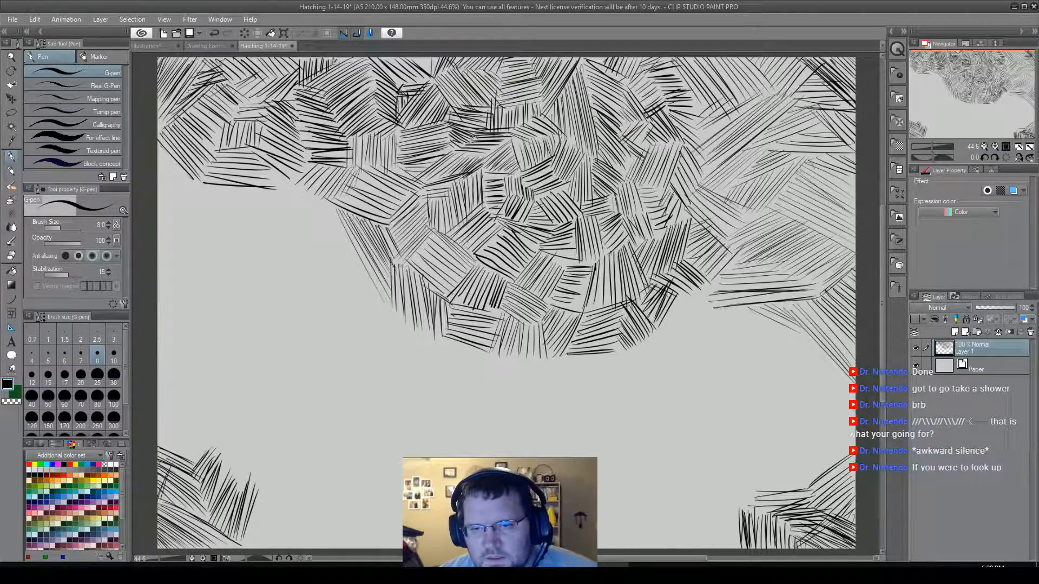
pyautogui.moveTo(742, 306); pyautogui.dragTo(813, 355)
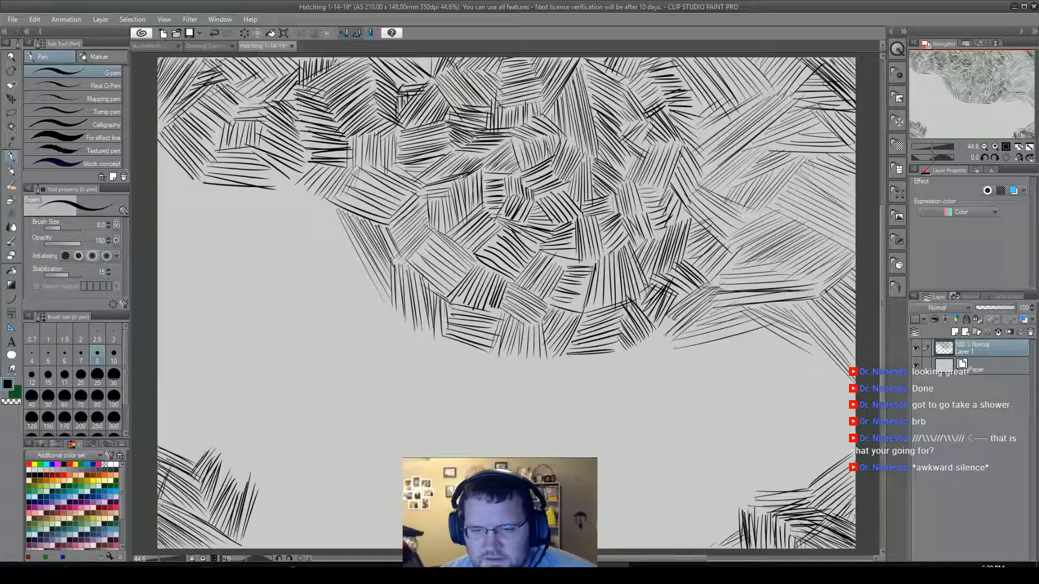
# Extend the lower-right corner hatching leftward along the lower border with a fan of rising diagonals.
pyautogui.moveTo(708, 545)
pyautogui.mouseDown()
pyautogui.moveTo(727, 528)
pyautogui.moveTo(698, 541)
pyautogui.moveTo(714, 532)
pyautogui.moveTo(699, 551)
pyautogui.moveTo(686, 547)
pyautogui.moveTo(744, 500)
pyautogui.mouseUp()
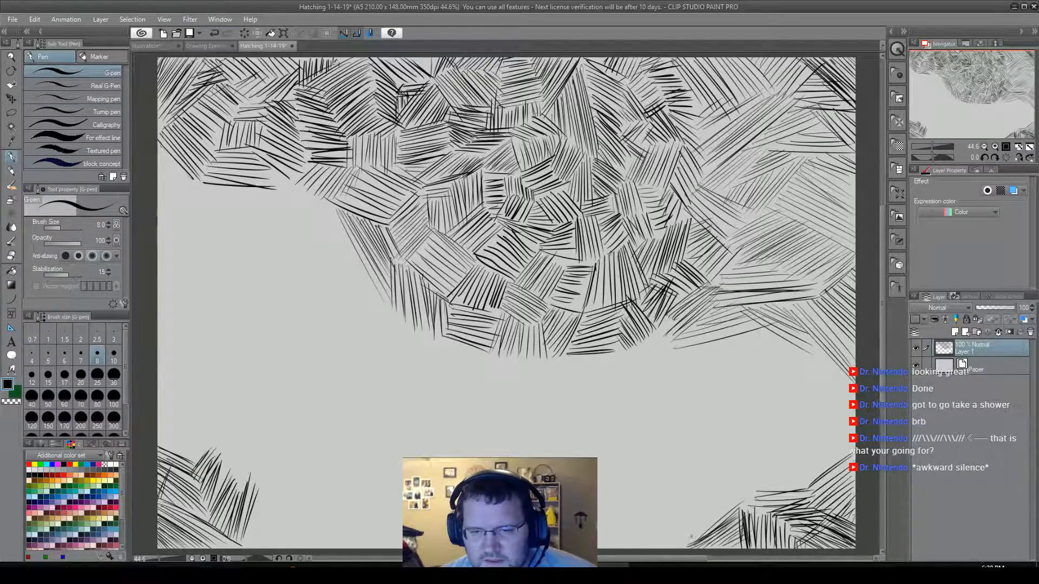
pyautogui.moveTo(685, 546); pyautogui.dragTo(746, 496)
pyautogui.moveTo(675, 549); pyautogui.dragTo(720, 515)
pyautogui.moveTo(671, 545); pyautogui.dragTo(730, 506)
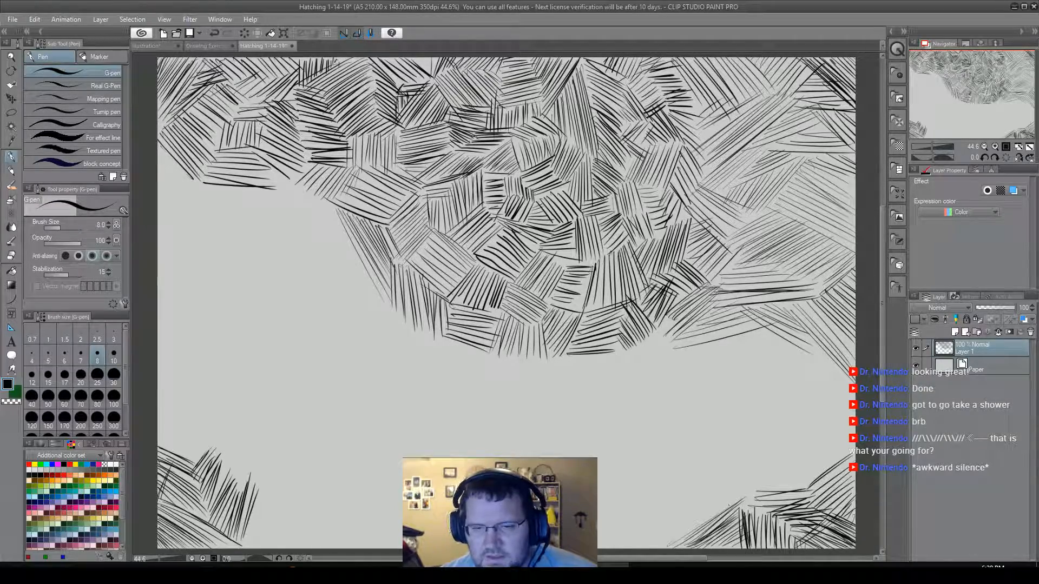
# Build up the lower-right corner hatching with shallow rising strokes on top and steeper rising strokes climbing the right border.
pyautogui.moveTo(797, 488); pyautogui.dragTo(830, 471)
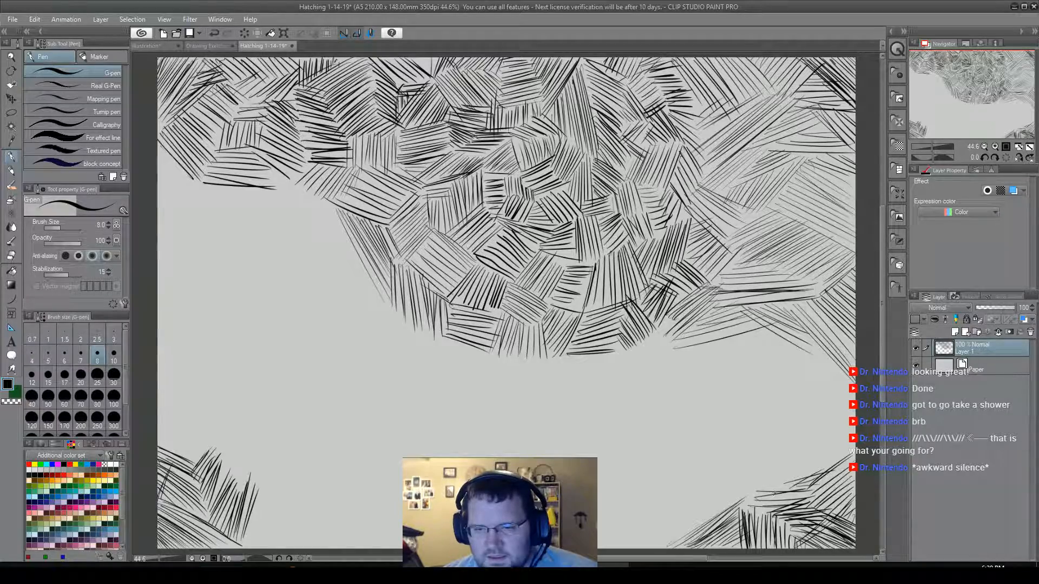
pyautogui.moveTo(776, 491)
pyautogui.mouseDown()
pyautogui.moveTo(834, 475)
pyautogui.moveTo(805, 476)
pyautogui.moveTo(834, 462)
pyautogui.mouseUp()
pyautogui.moveTo(769, 484); pyautogui.dragTo(806, 473)
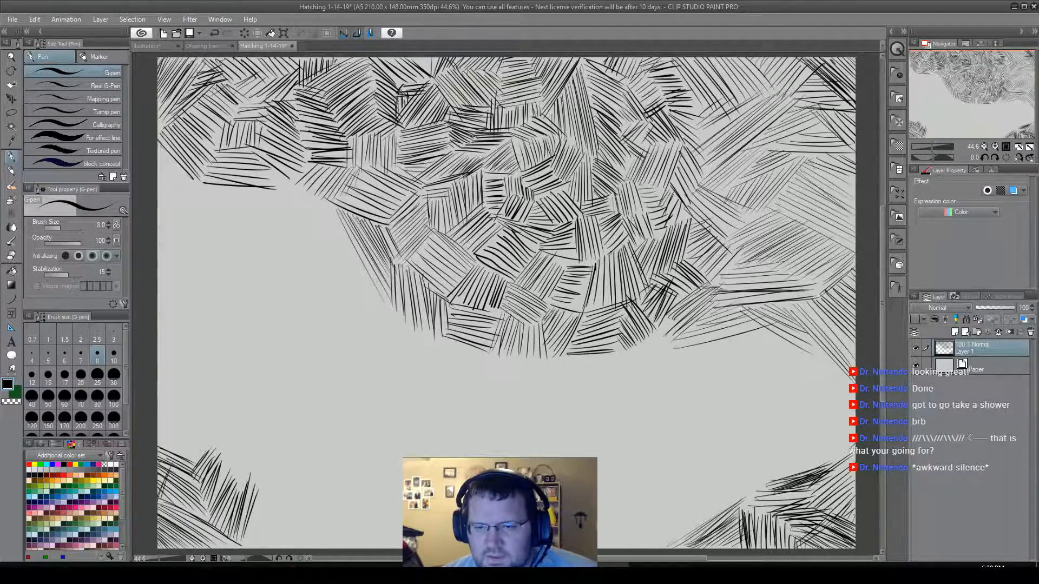
pyautogui.moveTo(830, 468); pyautogui.dragTo(851, 426)
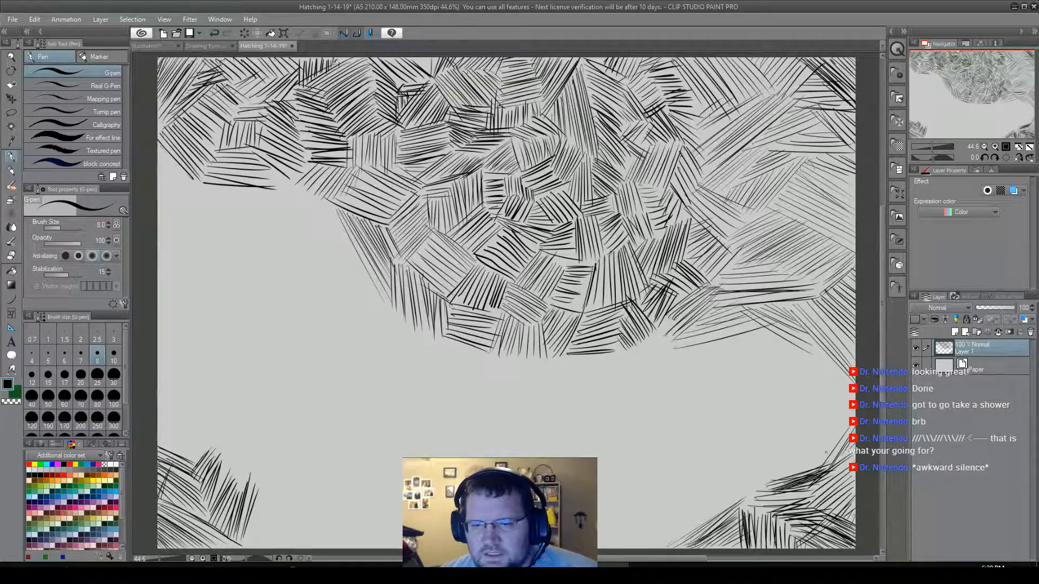
pyautogui.moveTo(826, 460)
pyautogui.mouseDown()
pyautogui.moveTo(850, 422)
pyautogui.moveTo(804, 467)
pyautogui.mouseUp()
pyautogui.moveTo(840, 425); pyautogui.dragTo(807, 462)
pyautogui.moveTo(850, 406); pyautogui.dragTo(796, 470)
pyautogui.moveTo(854, 394); pyautogui.dragTo(786, 482)
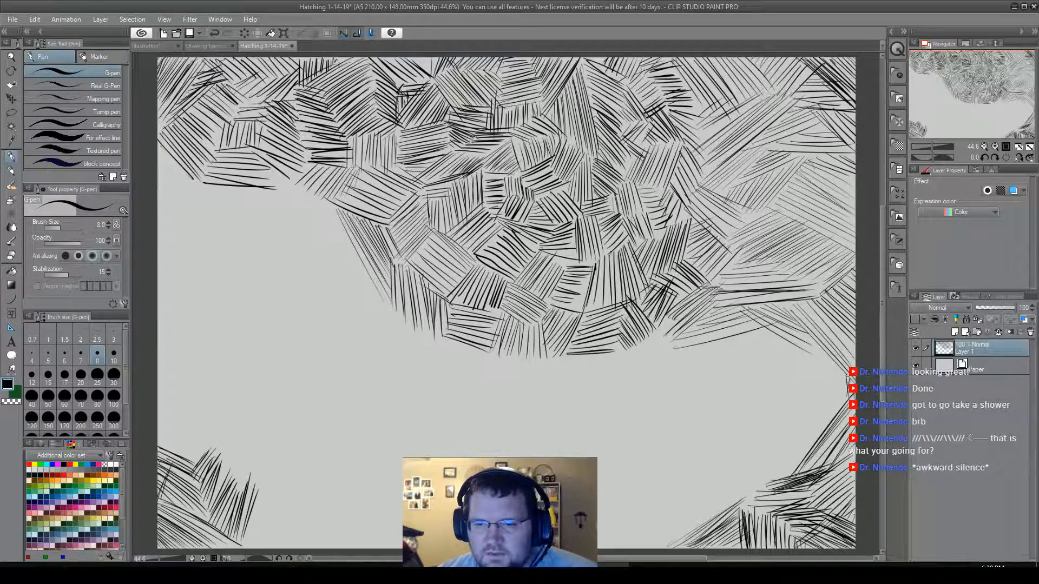
# Join the lower-right corner hatching to the patches above with steep falling strokes beside the right border.
pyautogui.moveTo(842, 374); pyautogui.dragTo(845, 429)
pyautogui.moveTo(822, 390); pyautogui.dragTo(831, 427)
pyautogui.moveTo(793, 343); pyautogui.dragTo(827, 420)
pyautogui.moveTo(786, 342); pyautogui.dragTo(818, 415)
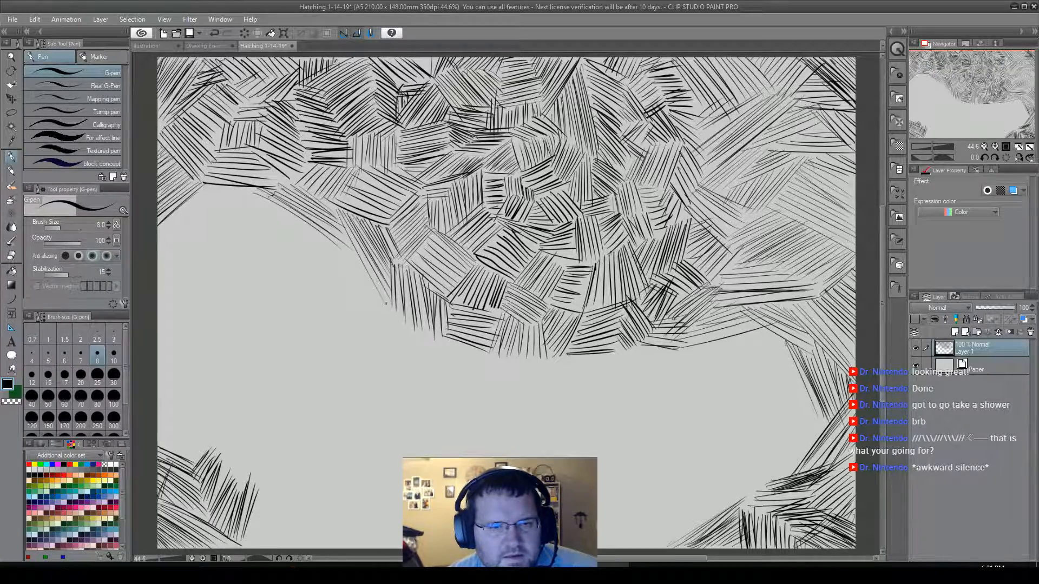
# Extend the cluster's lower-left edge outward with a patch of rising diagonals, topped by longer shallow rising strokes.
pyautogui.moveTo(377, 313)
pyautogui.mouseDown()
pyautogui.moveTo(346, 334)
pyautogui.moveTo(304, 318)
pyautogui.mouseUp()
pyautogui.moveTo(335, 286)
pyautogui.mouseDown()
pyautogui.moveTo(309, 308)
pyautogui.moveTo(306, 297)
pyautogui.mouseUp()
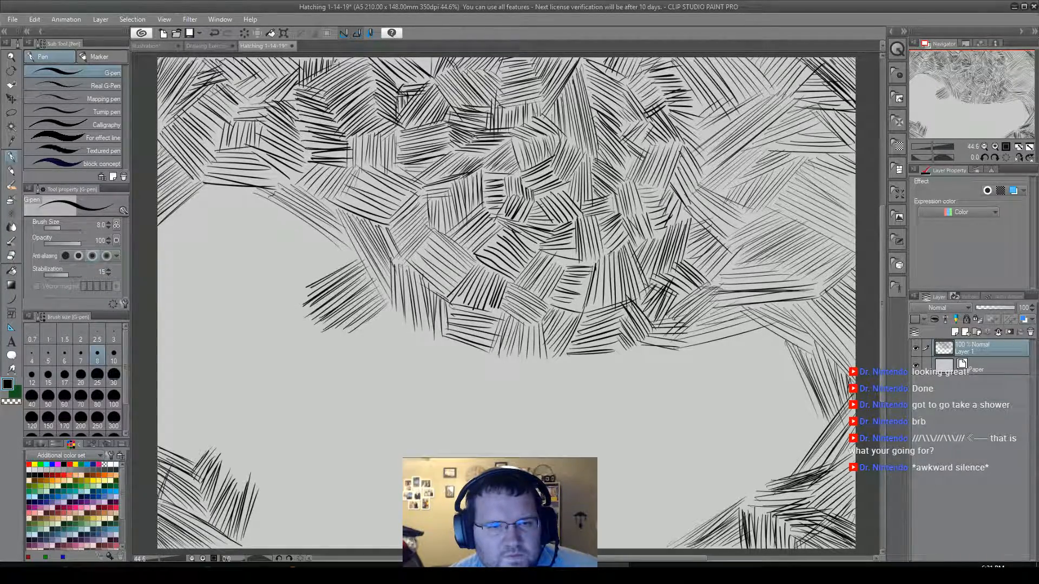
pyautogui.moveTo(358, 251); pyautogui.dragTo(307, 281)
pyautogui.moveTo(351, 248)
pyautogui.mouseDown()
pyautogui.moveTo(291, 270)
pyautogui.moveTo(343, 236)
pyautogui.moveTo(273, 278)
pyautogui.mouseUp()
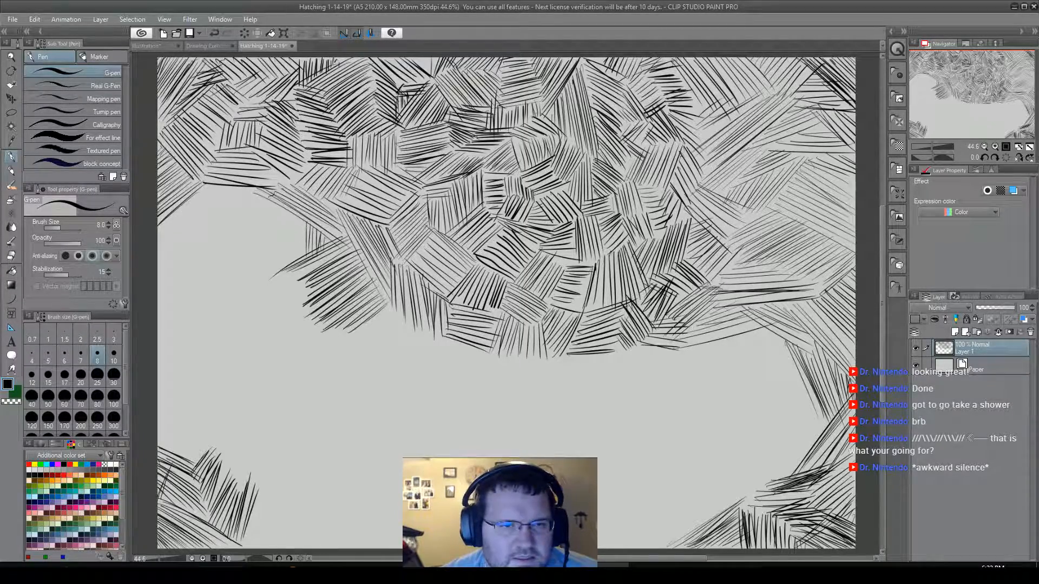
# Hatch a patch of vertical strokes above the new rising diagonals, below the near-horizontal strokes of the upper-left hatching.
pyautogui.moveTo(292, 217)
pyautogui.mouseDown()
pyautogui.moveTo(294, 264)
pyautogui.moveTo(277, 272)
pyautogui.mouseUp()
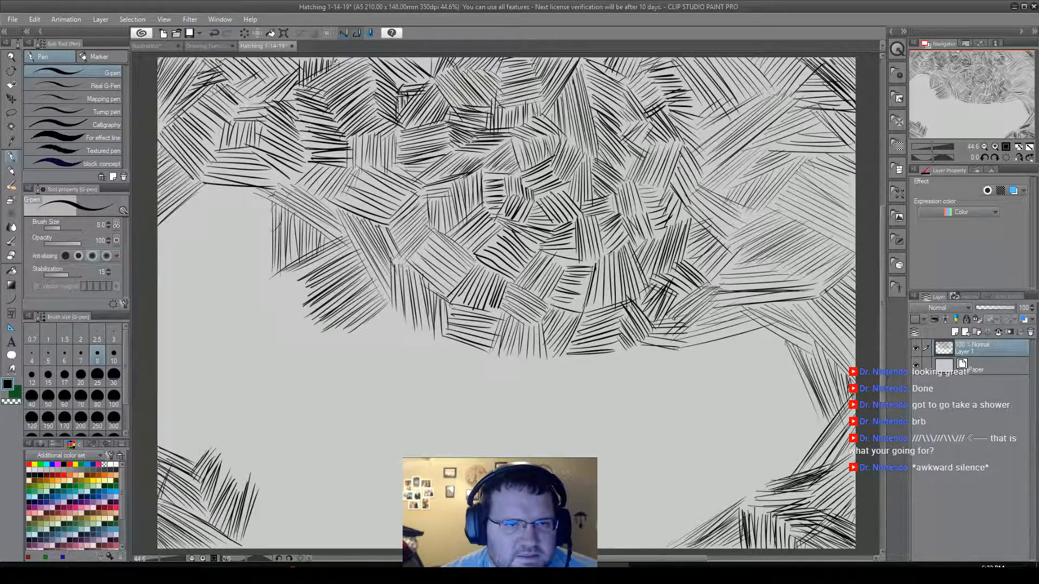
pyautogui.moveTo(270, 200); pyautogui.dragTo(268, 285)
pyautogui.moveTo(265, 195); pyautogui.dragTo(264, 276)
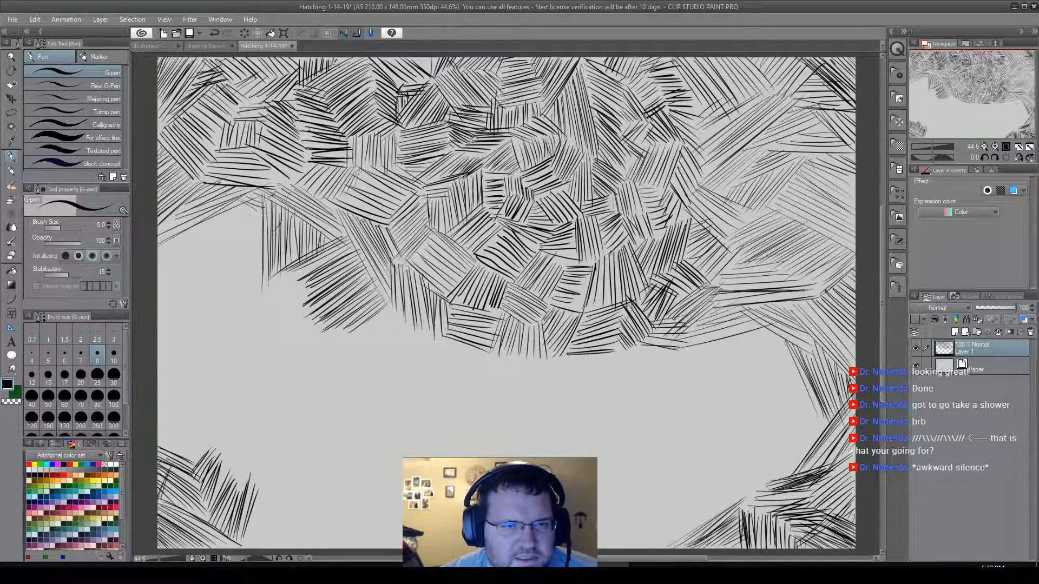
# Fill the area beside the left border with shallow falling strokes beneath the upper-left hatching, down to the rising-diagonal patch.
pyautogui.moveTo(202, 221); pyautogui.dragTo(263, 245)
pyautogui.moveTo(187, 225); pyautogui.dragTo(263, 258)
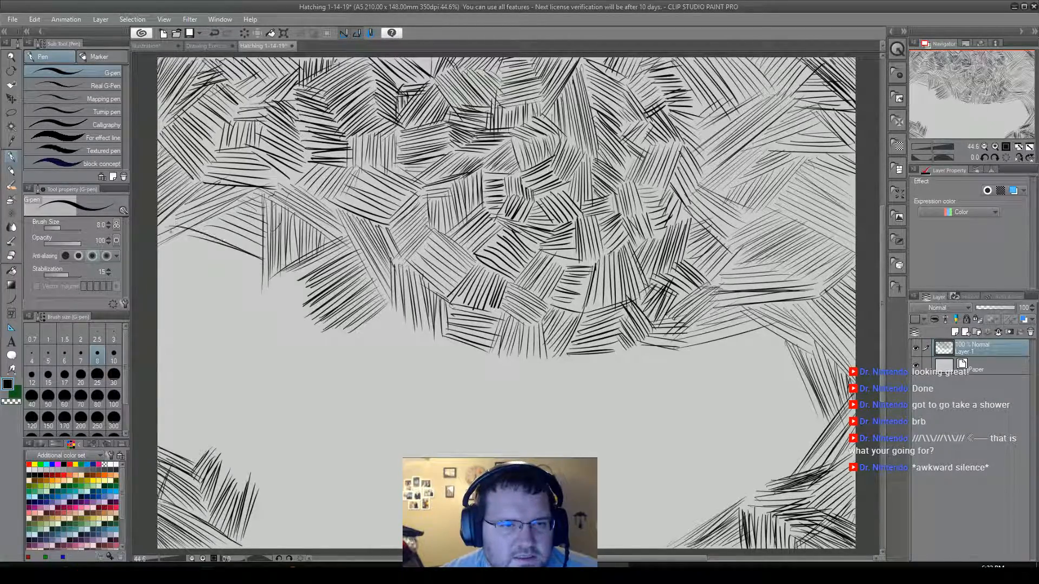
pyautogui.moveTo(209, 232)
pyautogui.mouseDown()
pyautogui.moveTo(261, 255)
pyautogui.moveTo(254, 233)
pyautogui.mouseUp()
pyautogui.moveTo(187, 243)
pyautogui.mouseDown()
pyautogui.moveTo(263, 263)
pyautogui.moveTo(255, 284)
pyautogui.mouseUp()
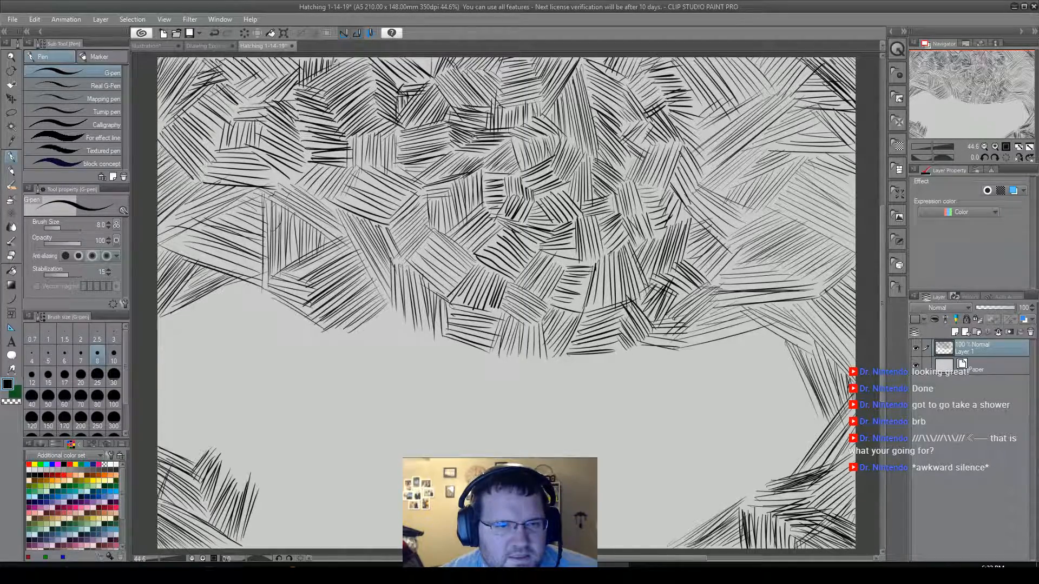
pyautogui.moveTo(268, 301); pyautogui.dragTo(318, 332)
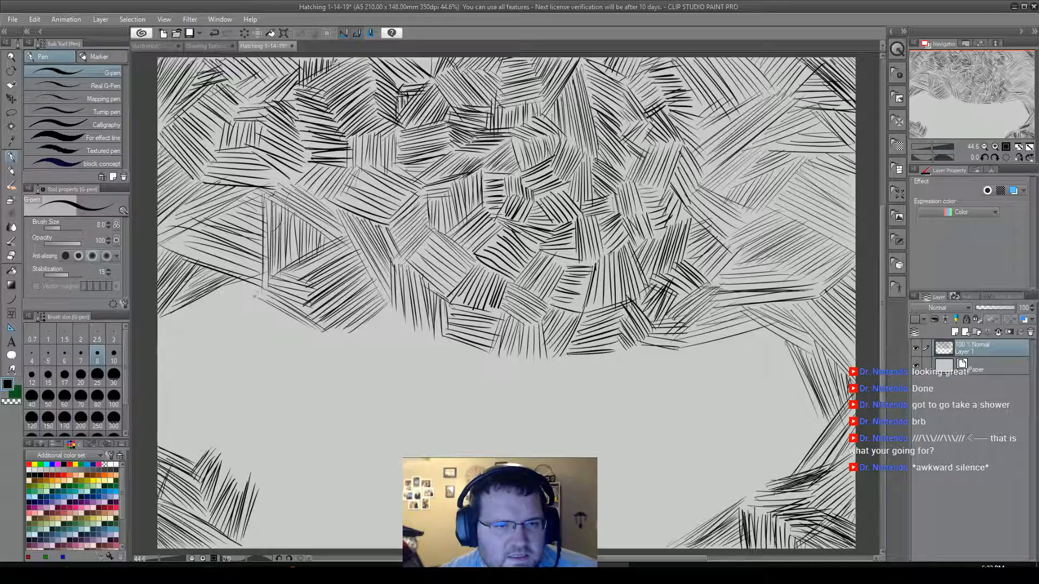
# Hatch rising diagonals below the shallow falling patch, and continue down the left border with steep rising strokes.
pyautogui.moveTo(267, 295); pyautogui.dragTo(225, 334)
pyautogui.moveTo(264, 291); pyautogui.dragTo(211, 333)
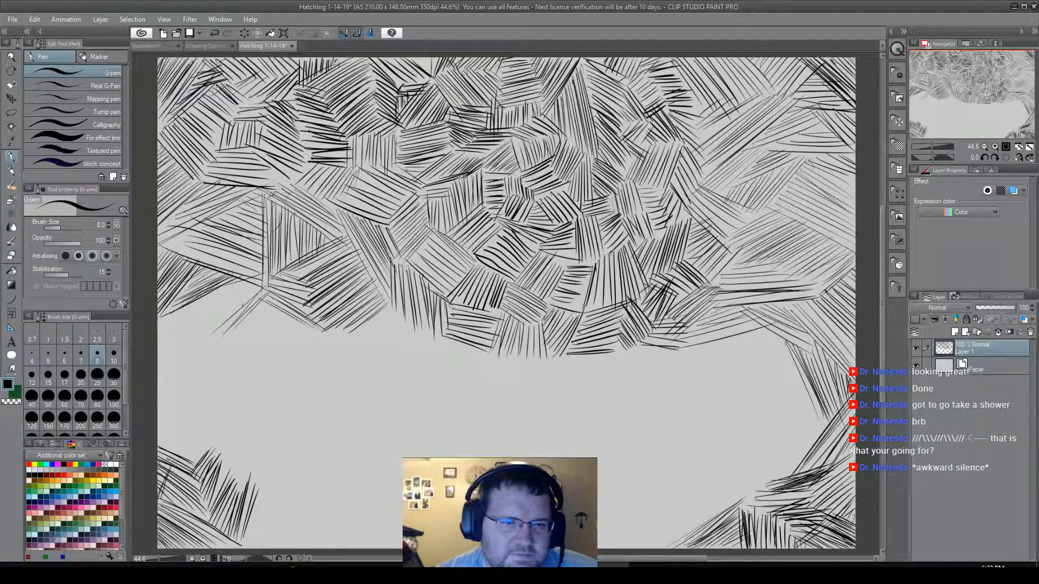
pyautogui.moveTo(248, 282)
pyautogui.mouseDown()
pyautogui.moveTo(261, 298)
pyautogui.moveTo(251, 302)
pyautogui.mouseUp()
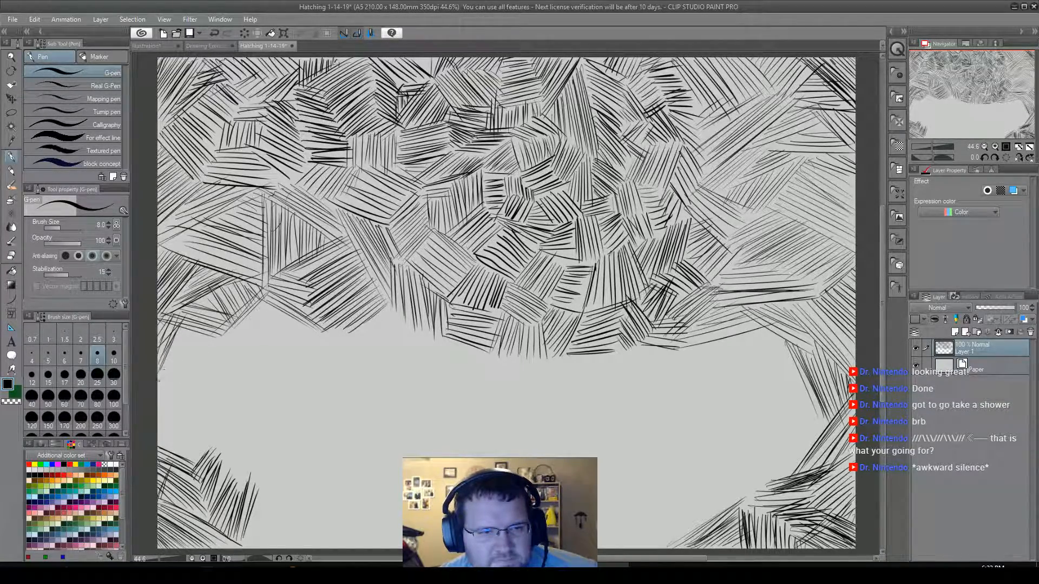
pyautogui.moveTo(169, 358); pyautogui.dragTo(184, 325)
pyautogui.moveTo(164, 384); pyautogui.dragTo(195, 326)
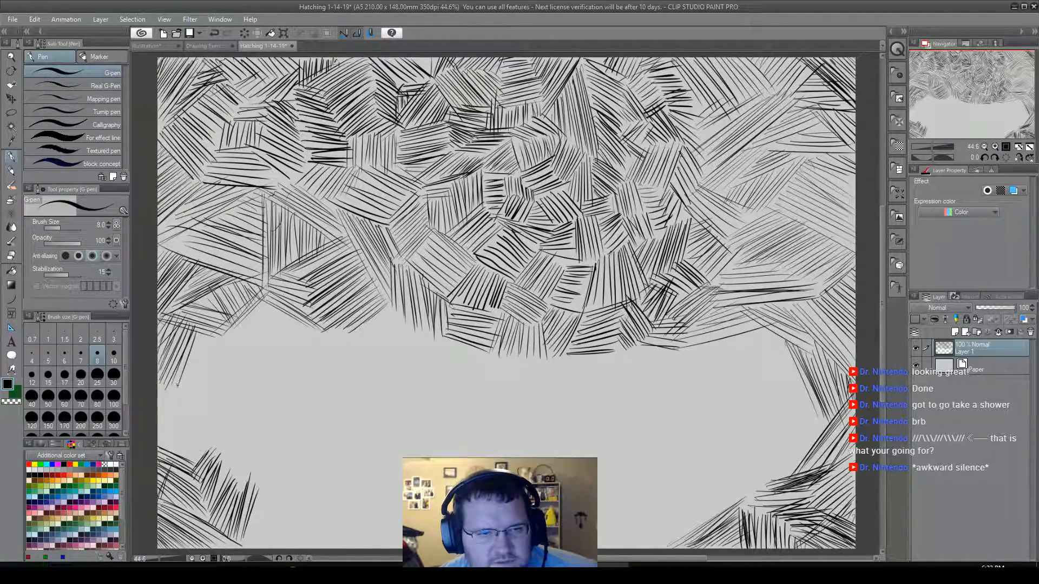
pyautogui.moveTo(189, 380); pyautogui.dragTo(202, 328)
pyautogui.moveTo(195, 389); pyautogui.dragTo(201, 375)
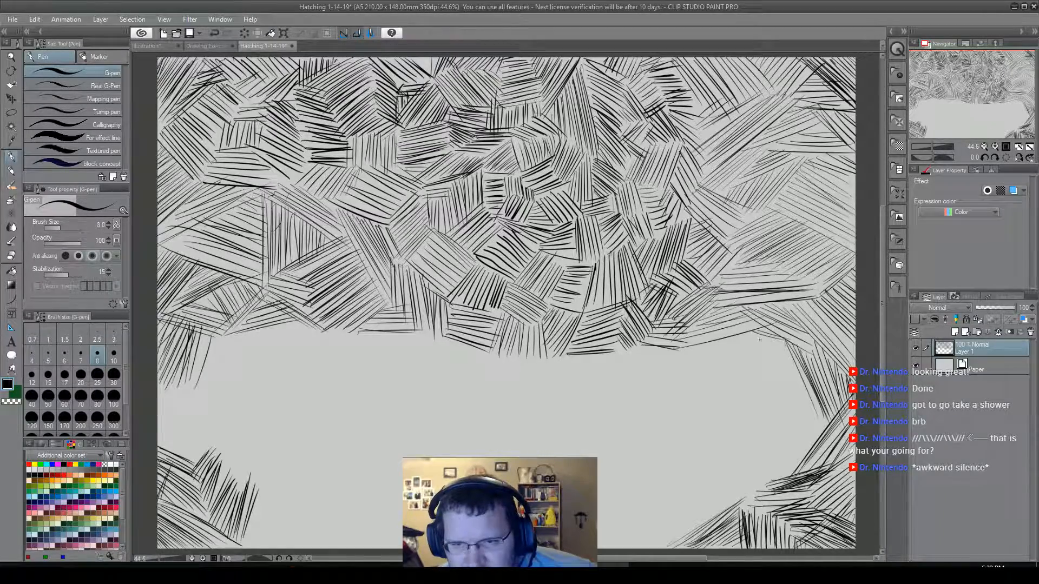
# Add a patch of shallow falling strokes under the hatching's lower edge, reaching toward the steep strokes by the right border.
pyautogui.moveTo(752, 339)
pyautogui.mouseDown()
pyautogui.moveTo(728, 350)
pyautogui.moveTo(795, 370)
pyautogui.mouseUp()
pyautogui.moveTo(715, 344); pyautogui.dragTo(794, 371)
pyautogui.moveTo(713, 347); pyautogui.dragTo(789, 377)
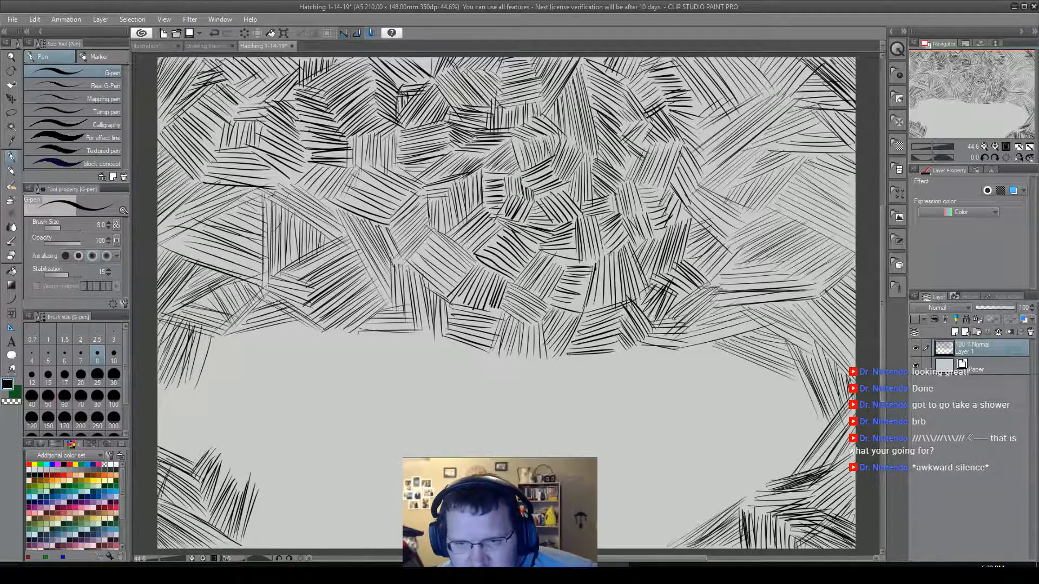
# Connect the shallow falling patch to the lower-right corner hatching with steep rising strokes, edged by short falling strokes at the base.
pyautogui.moveTo(815, 416); pyautogui.dragTo(813, 460)
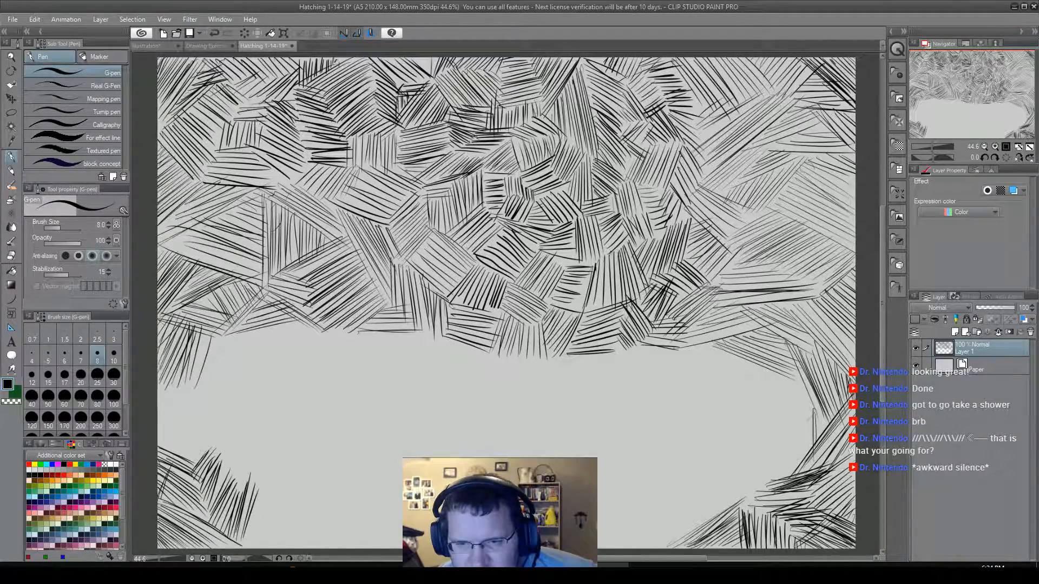
pyautogui.moveTo(810, 395); pyautogui.dragTo(801, 459)
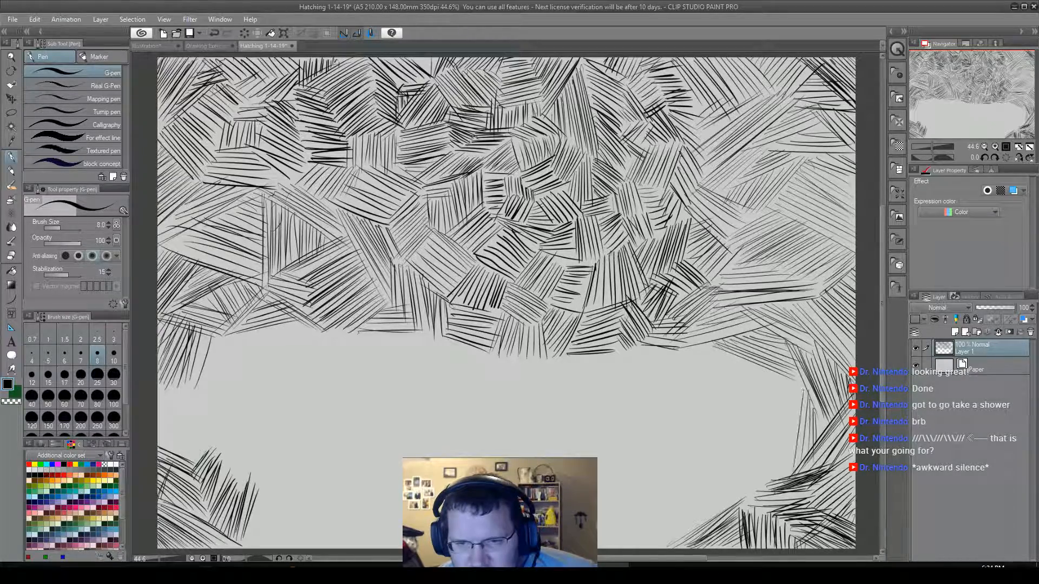
pyautogui.moveTo(802, 392); pyautogui.dragTo(780, 461)
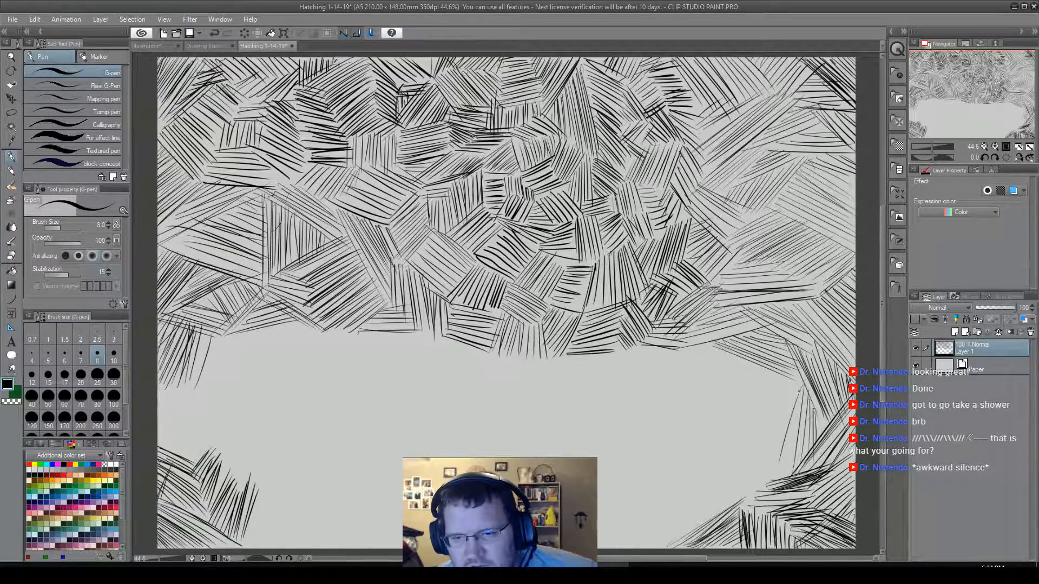
pyautogui.moveTo(793, 381); pyautogui.dragTo(774, 453)
pyautogui.moveTo(789, 386); pyautogui.dragTo(772, 448)
pyautogui.moveTo(784, 379); pyautogui.dragTo(767, 451)
pyautogui.moveTo(782, 379); pyautogui.dragTo(755, 449)
pyautogui.moveTo(773, 384)
pyautogui.mouseDown()
pyautogui.moveTo(741, 451)
pyautogui.moveTo(783, 462)
pyautogui.moveTo(782, 475)
pyautogui.mouseUp()
pyautogui.moveTo(732, 451)
pyautogui.mouseDown()
pyautogui.moveTo(780, 472)
pyautogui.moveTo(750, 497)
pyautogui.mouseUp()
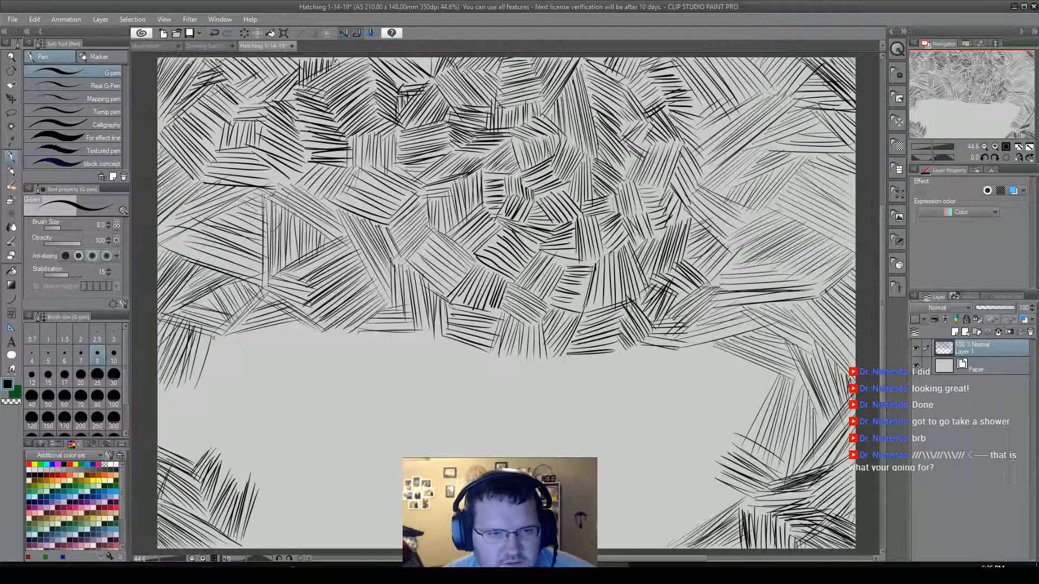
# Extend the lower-left hatching with rising diagonals edged by short falling strokes, and add near-horizontal strokes beneath the neighbouring patches.
pyautogui.moveTo(214, 350); pyautogui.dragTo(265, 328)
pyautogui.moveTo(207, 373)
pyautogui.mouseDown()
pyautogui.moveTo(287, 328)
pyautogui.moveTo(315, 328)
pyautogui.moveTo(306, 327)
pyautogui.mouseUp()
pyautogui.moveTo(276, 358)
pyautogui.mouseDown()
pyautogui.moveTo(310, 332)
pyautogui.moveTo(290, 346)
pyautogui.mouseUp()
pyautogui.moveTo(250, 379)
pyautogui.mouseDown()
pyautogui.moveTo(285, 351)
pyautogui.moveTo(262, 351)
pyautogui.moveTo(279, 360)
pyautogui.moveTo(261, 392)
pyautogui.mouseUp()
pyautogui.moveTo(229, 361)
pyautogui.mouseDown()
pyautogui.moveTo(259, 393)
pyautogui.moveTo(244, 397)
pyautogui.mouseUp()
pyautogui.moveTo(328, 334)
pyautogui.mouseDown()
pyautogui.moveTo(318, 344)
pyautogui.moveTo(414, 332)
pyautogui.mouseUp()
pyautogui.moveTo(323, 342); pyautogui.dragTo(414, 339)
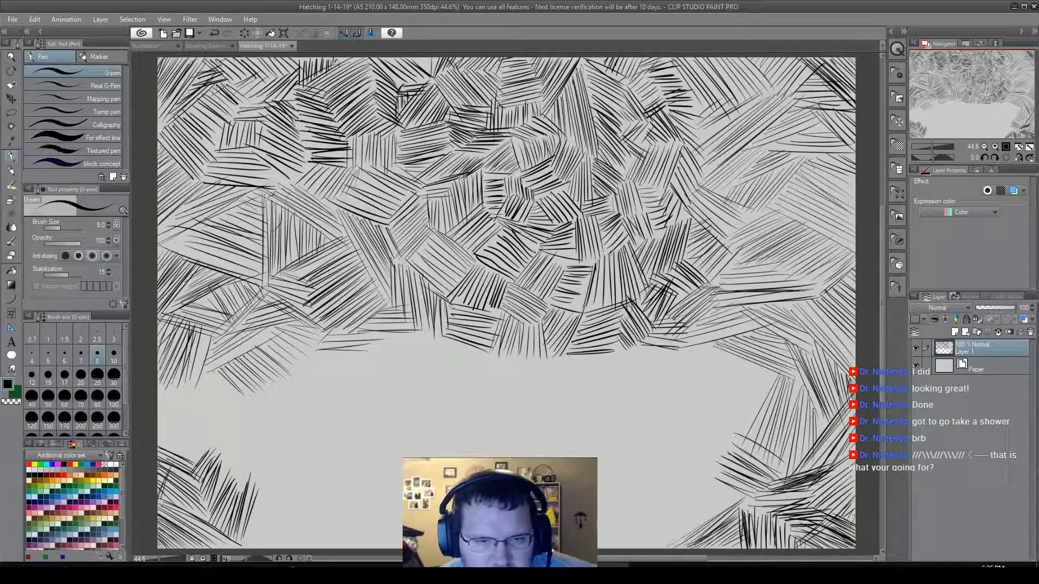
# Start a separate cluster of small angled patches in the blank lower centre, and add short falling strokes under the left-side hatching.
pyautogui.moveTo(413, 432)
pyautogui.mouseDown()
pyautogui.moveTo(426, 441)
pyautogui.moveTo(470, 416)
pyautogui.moveTo(484, 432)
pyautogui.moveTo(486, 421)
pyautogui.moveTo(495, 432)
pyautogui.moveTo(470, 472)
pyautogui.mouseUp()
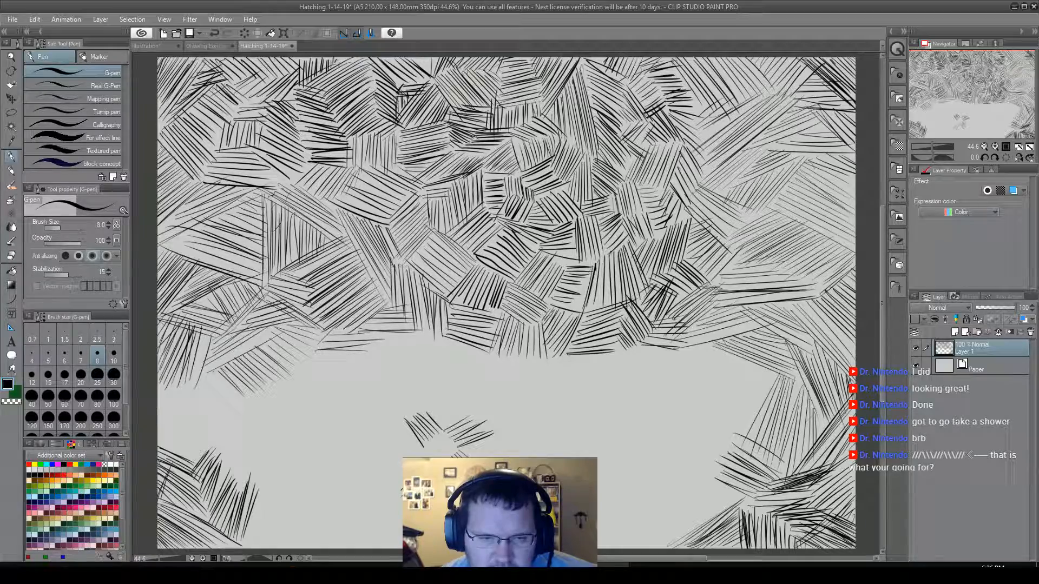
pyautogui.moveTo(414, 467)
pyautogui.mouseDown()
pyautogui.moveTo(393, 488)
pyautogui.moveTo(386, 480)
pyautogui.mouseUp()
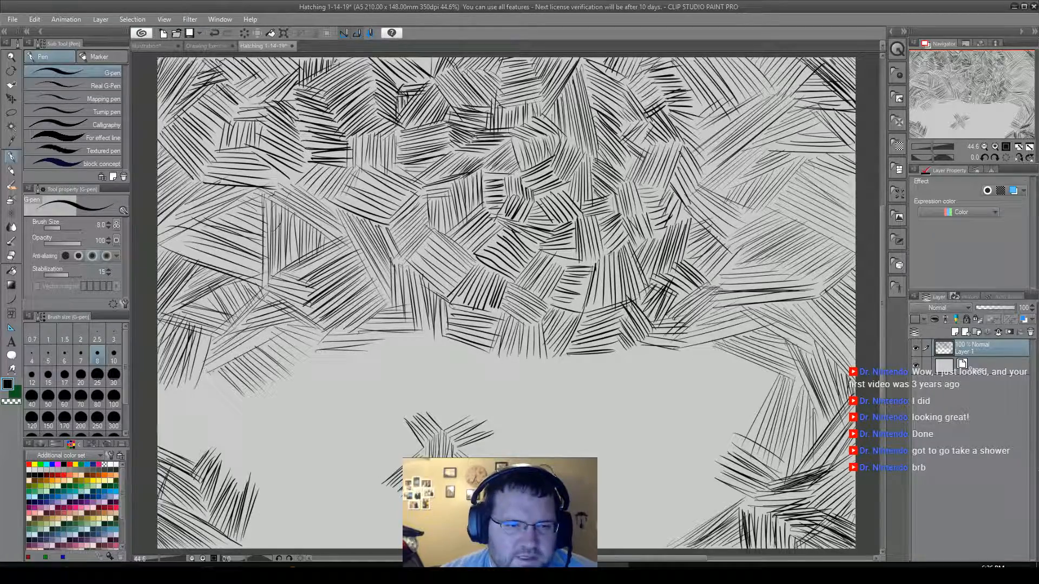
pyautogui.moveTo(208, 371)
pyautogui.mouseDown()
pyautogui.moveTo(227, 374)
pyautogui.moveTo(242, 395)
pyautogui.mouseUp()
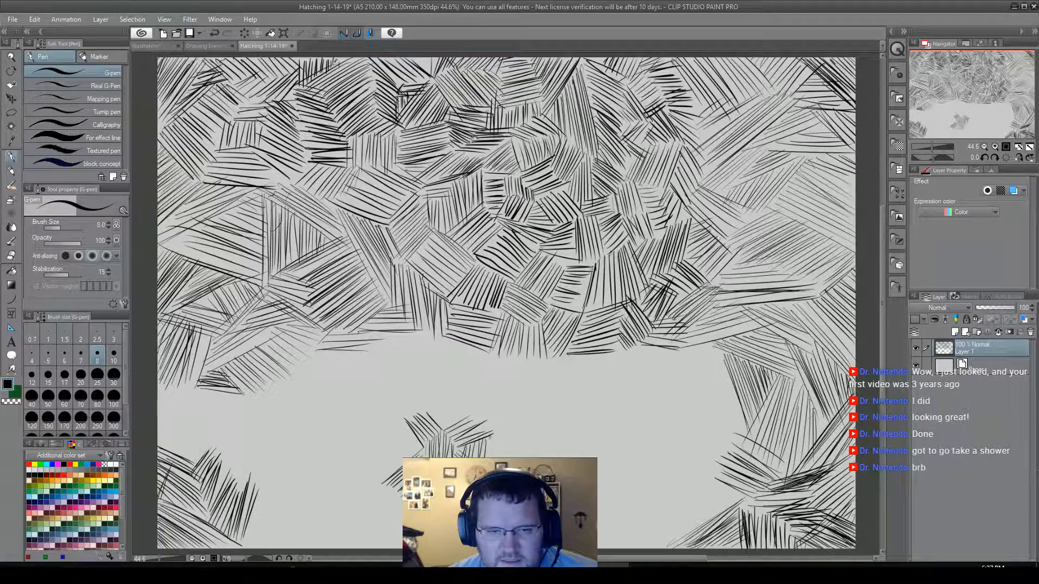
# Grow the small centre cluster upward and to its right with short patches of falling, shallow rising and near-vertical strokes.
pyautogui.moveTo(476, 408)
pyautogui.mouseDown()
pyautogui.moveTo(502, 432)
pyautogui.moveTo(518, 422)
pyautogui.mouseUp()
pyautogui.moveTo(496, 403); pyautogui.dragTo(522, 426)
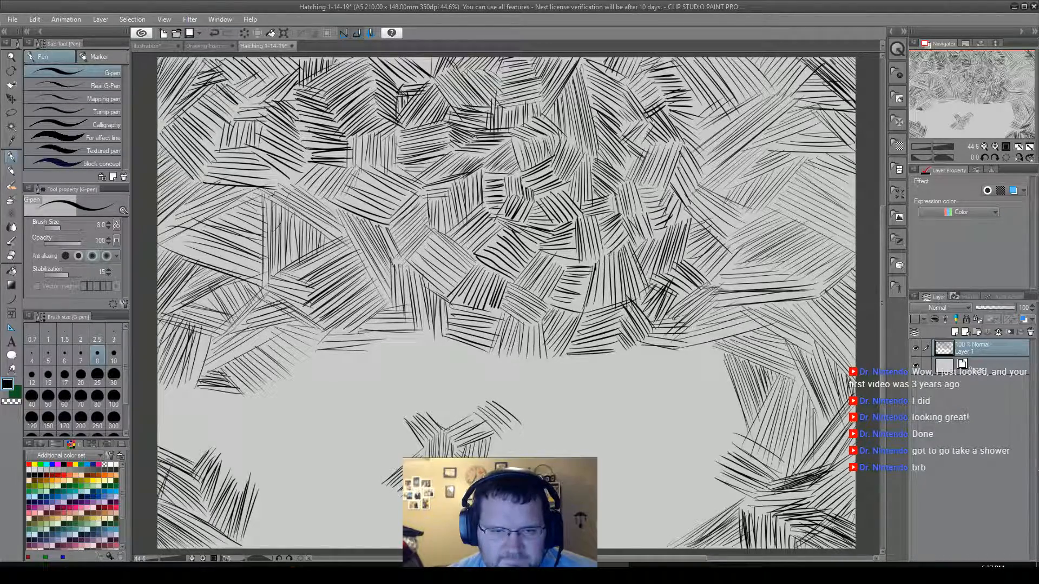
pyautogui.moveTo(431, 416)
pyautogui.mouseDown()
pyautogui.moveTo(461, 425)
pyautogui.moveTo(434, 407)
pyautogui.moveTo(475, 414)
pyautogui.mouseUp()
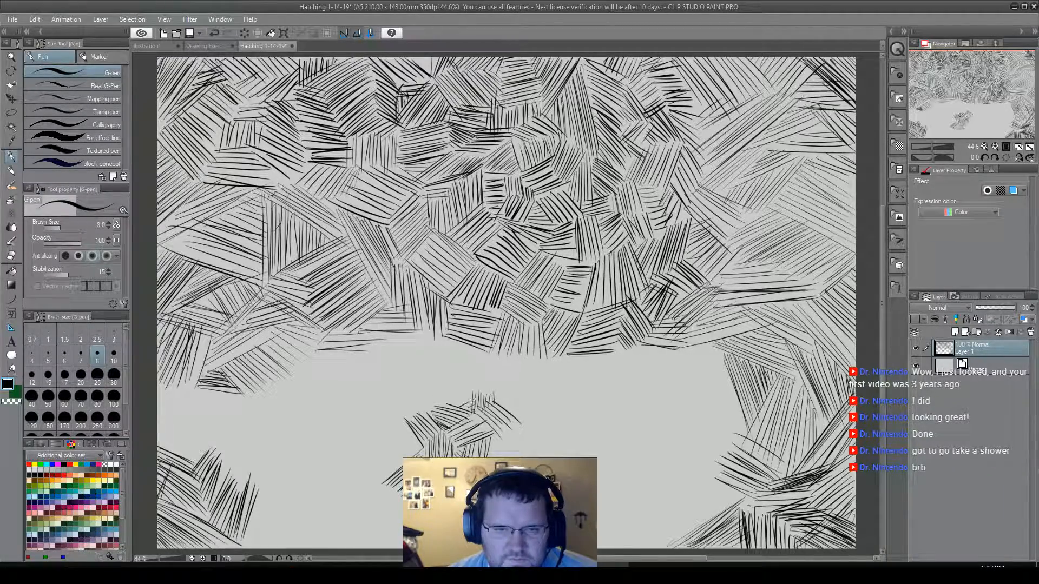
pyautogui.moveTo(447, 401); pyautogui.dragTo(469, 388)
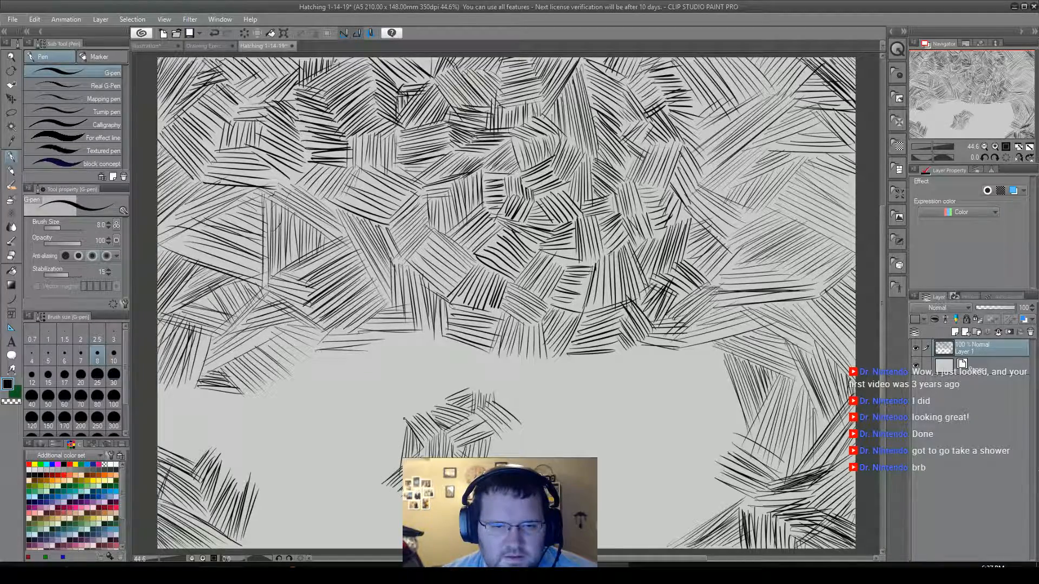
# Hatch steep strokes down the small cluster's left edge and rising diagonals from its top toward the large cluster.
pyautogui.moveTo(387, 479); pyautogui.dragTo(391, 439)
pyautogui.moveTo(385, 482); pyautogui.dragTo(392, 449)
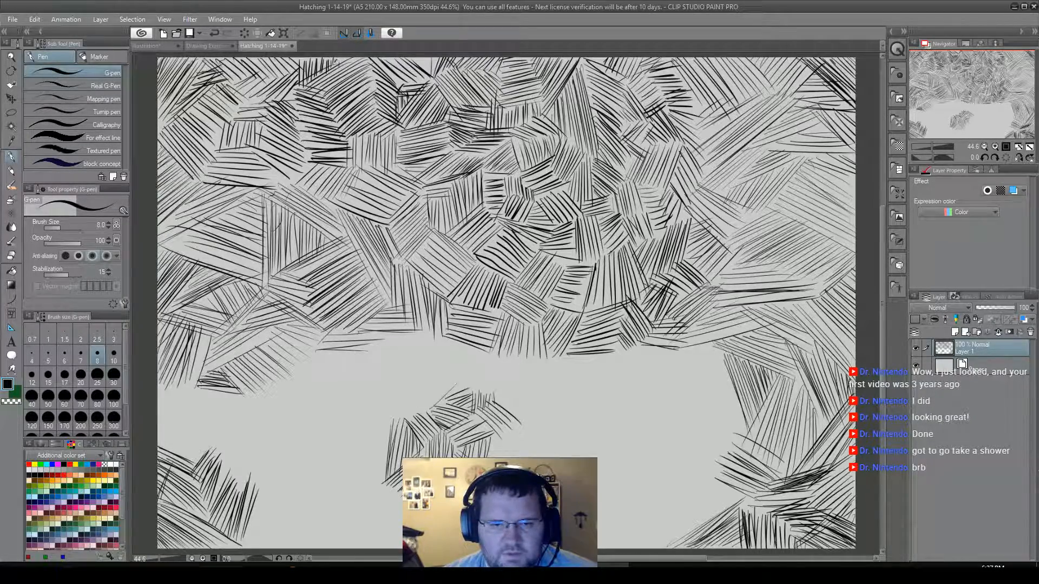
pyautogui.moveTo(426, 403); pyautogui.dragTo(450, 368)
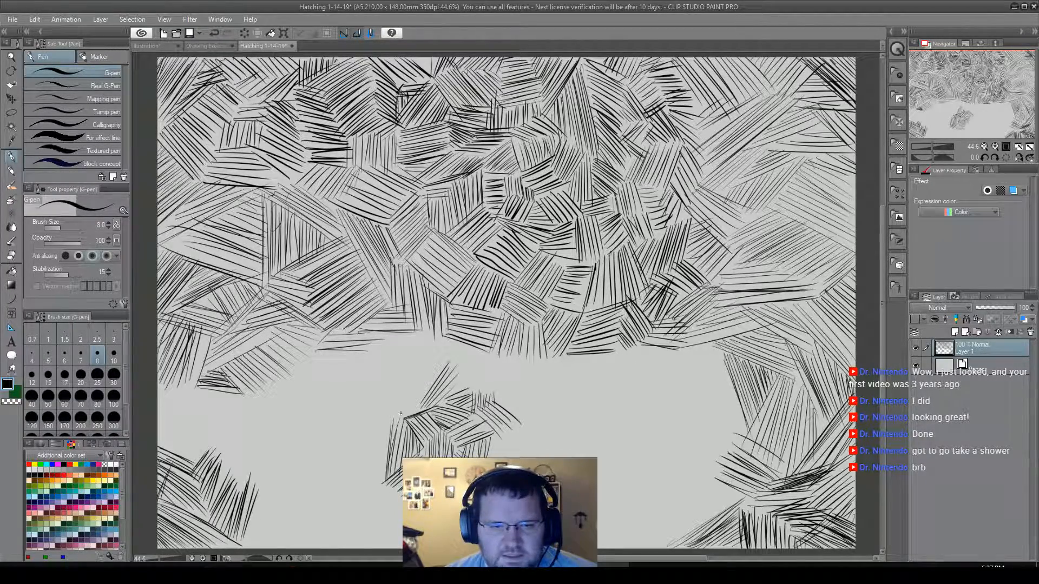
pyautogui.moveTo(400, 411)
pyautogui.mouseDown()
pyautogui.moveTo(423, 381)
pyautogui.moveTo(417, 365)
pyautogui.moveTo(449, 362)
pyautogui.mouseUp()
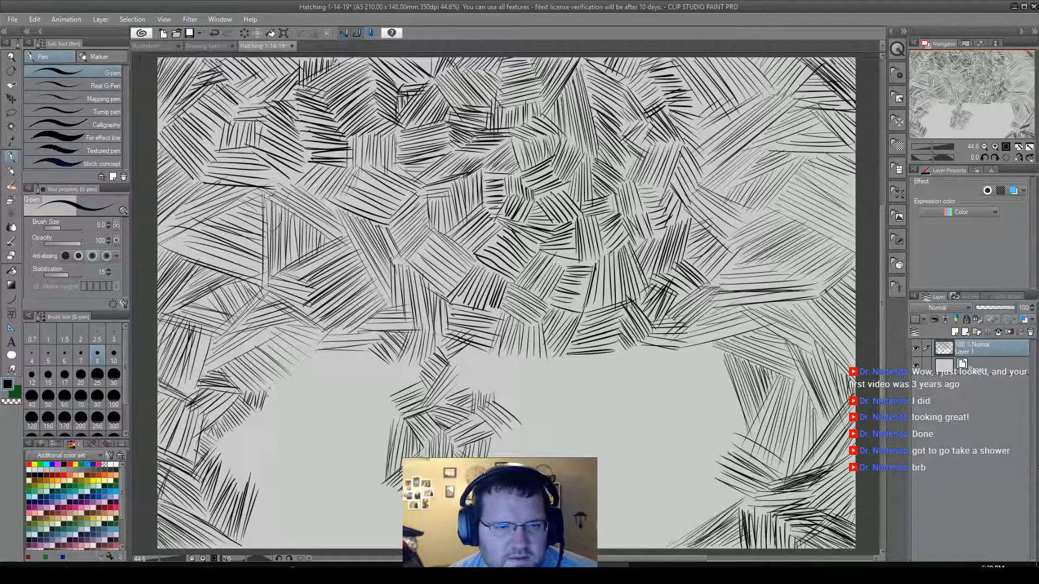
# Join the left-side hatching to the lower-left corner with small patches of steep and rising strokes, extending its inner edge.
pyautogui.moveTo(280, 383); pyautogui.dragTo(273, 410)
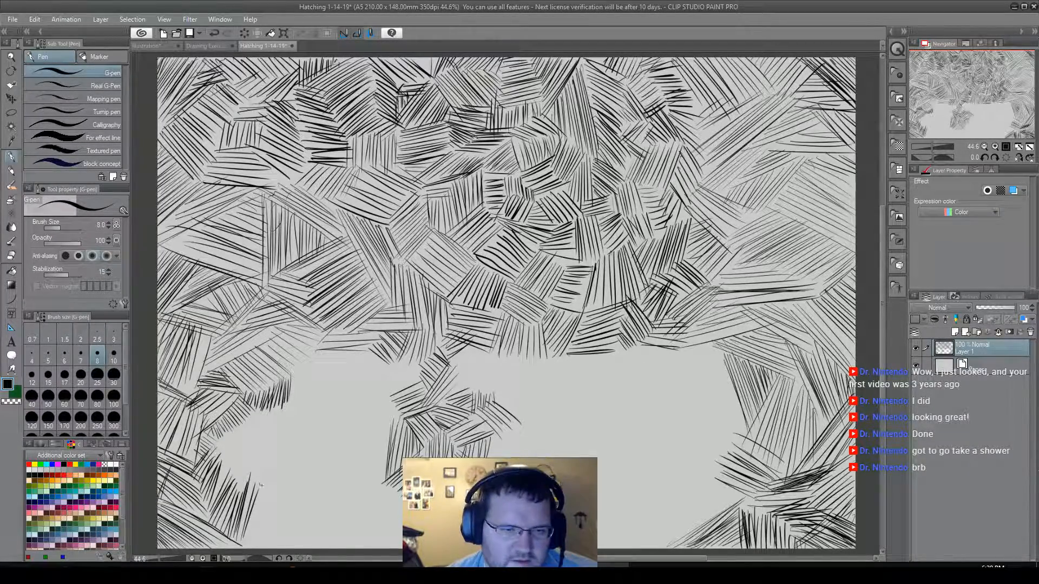
pyautogui.moveTo(261, 489)
pyautogui.mouseDown()
pyautogui.moveTo(277, 482)
pyautogui.moveTo(273, 451)
pyautogui.mouseUp()
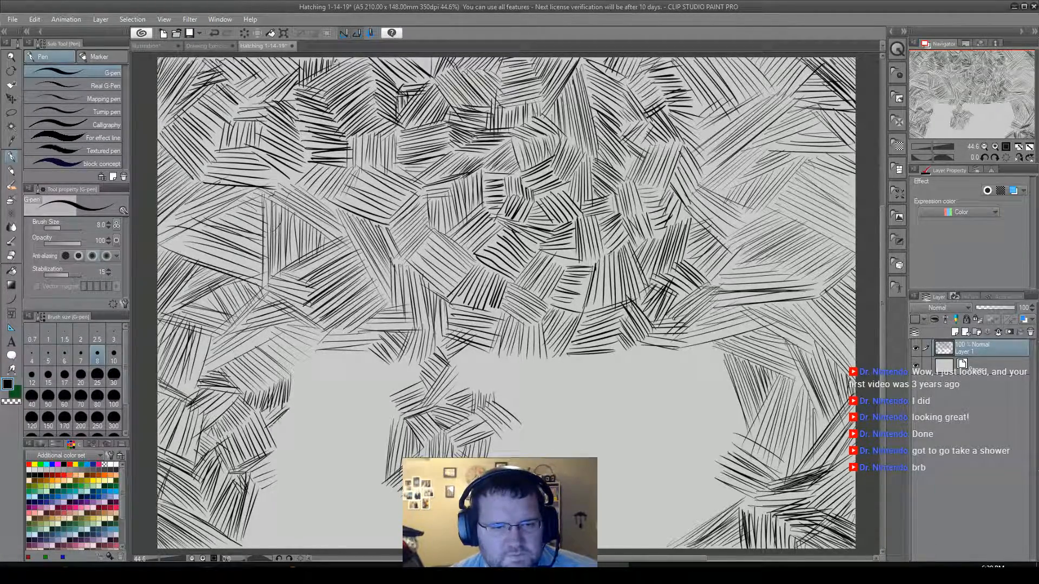
pyautogui.moveTo(287, 425)
pyautogui.mouseDown()
pyautogui.moveTo(279, 444)
pyautogui.moveTo(311, 417)
pyautogui.mouseUp()
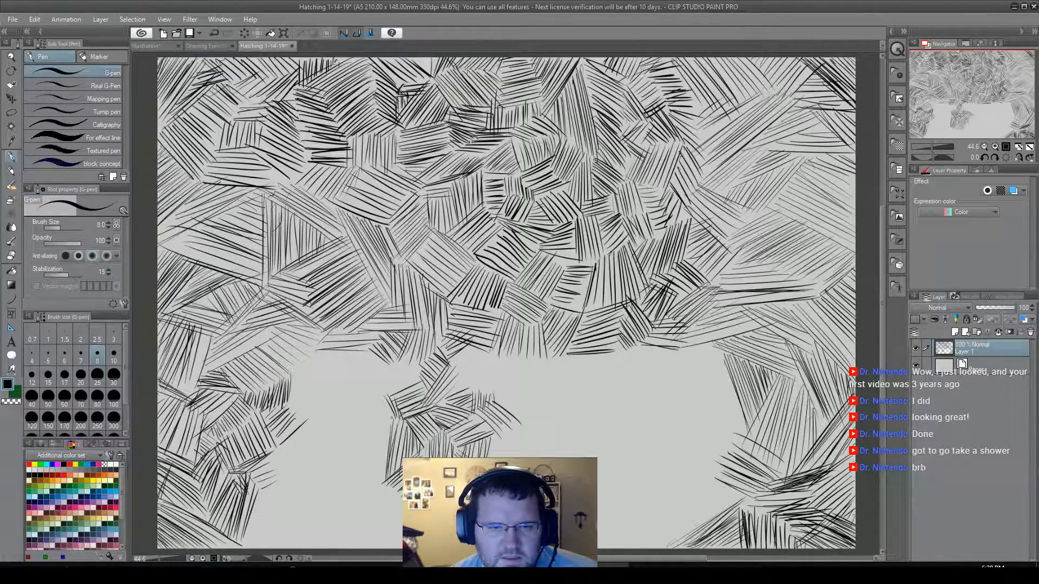
# Widen the small centre cluster to its left with alternating patches of falling and rising diagonals.
pyautogui.moveTo(388, 415)
pyautogui.mouseDown()
pyautogui.moveTo(376, 393)
pyautogui.moveTo(388, 429)
pyautogui.moveTo(368, 402)
pyautogui.moveTo(387, 429)
pyautogui.mouseUp()
pyautogui.moveTo(352, 397); pyautogui.dragTo(386, 447)
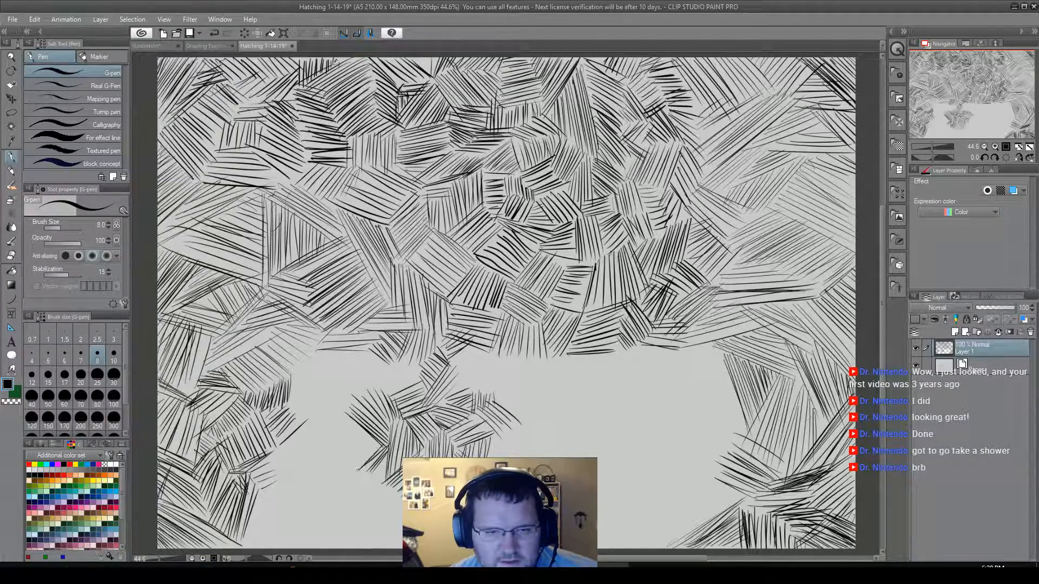
pyautogui.moveTo(347, 468); pyautogui.dragTo(376, 443)
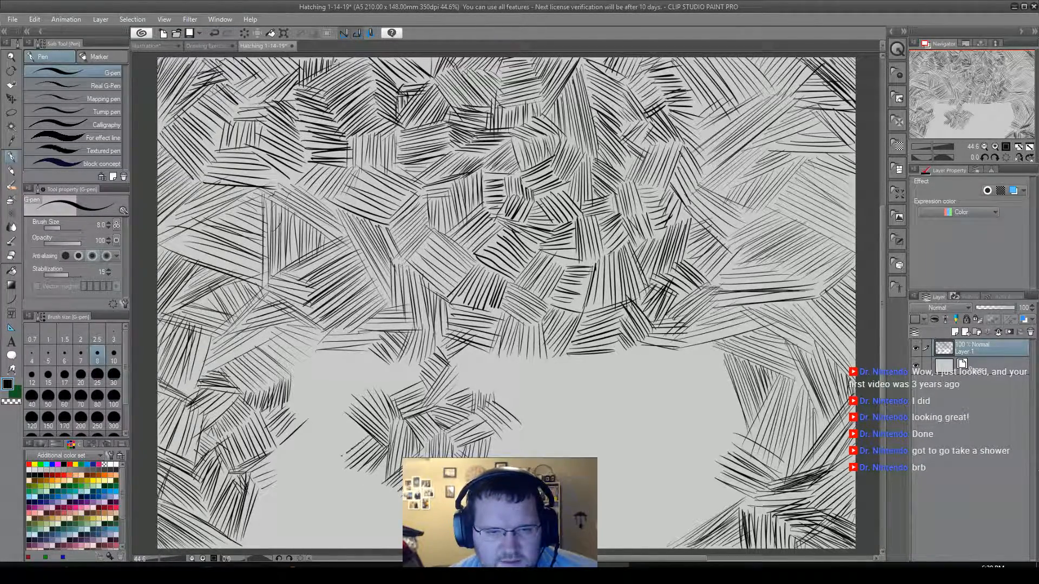
pyautogui.moveTo(327, 450)
pyautogui.mouseDown()
pyautogui.moveTo(346, 433)
pyautogui.moveTo(348, 416)
pyautogui.moveTo(337, 420)
pyautogui.mouseUp()
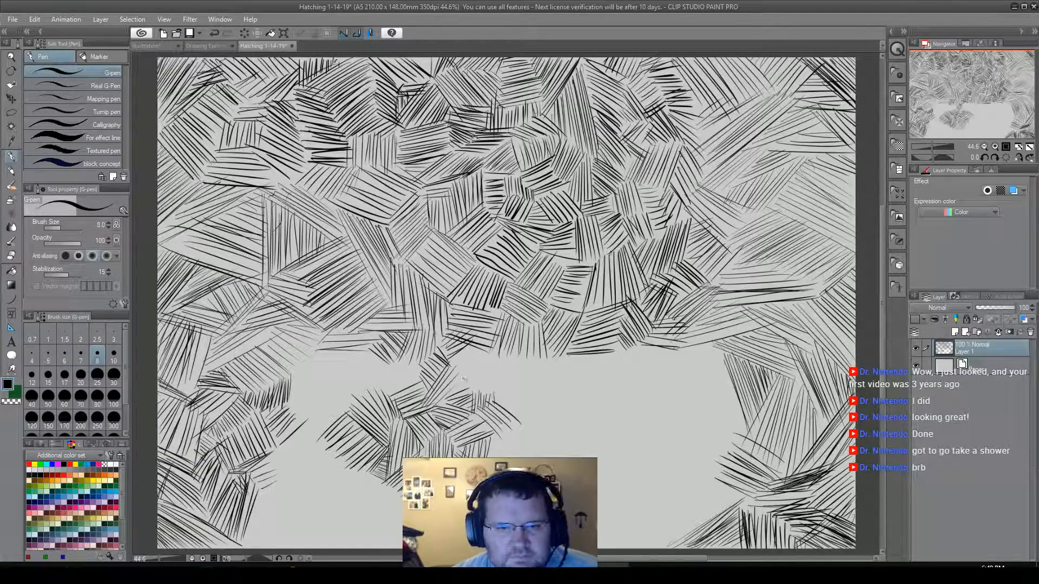
# Bridge the small cluster to the large one with falling diagonals, then add shallow falling strokes beside them.
pyautogui.moveTo(448, 356); pyautogui.dragTo(475, 389)
pyautogui.moveTo(449, 354); pyautogui.dragTo(487, 391)
pyautogui.moveTo(453, 354); pyautogui.dragTo(492, 389)
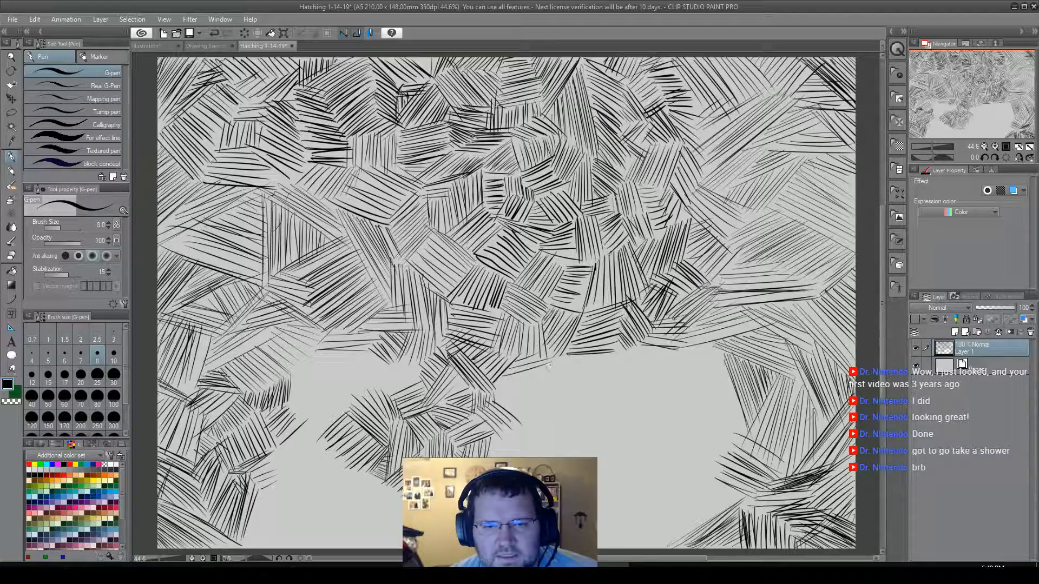
pyautogui.moveTo(500, 381)
pyautogui.mouseDown()
pyautogui.moveTo(555, 374)
pyautogui.moveTo(553, 397)
pyautogui.mouseUp()
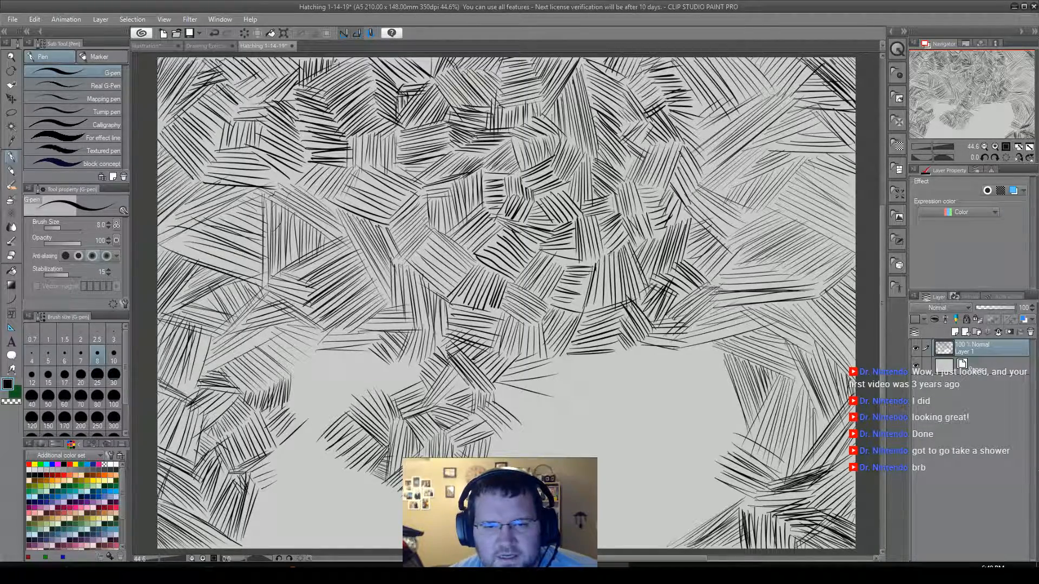
# Hatch a row of steep rising strokes under the large cluster's lower edge, beside the shallow falling strokes.
pyautogui.moveTo(557, 358); pyautogui.dragTo(544, 390)
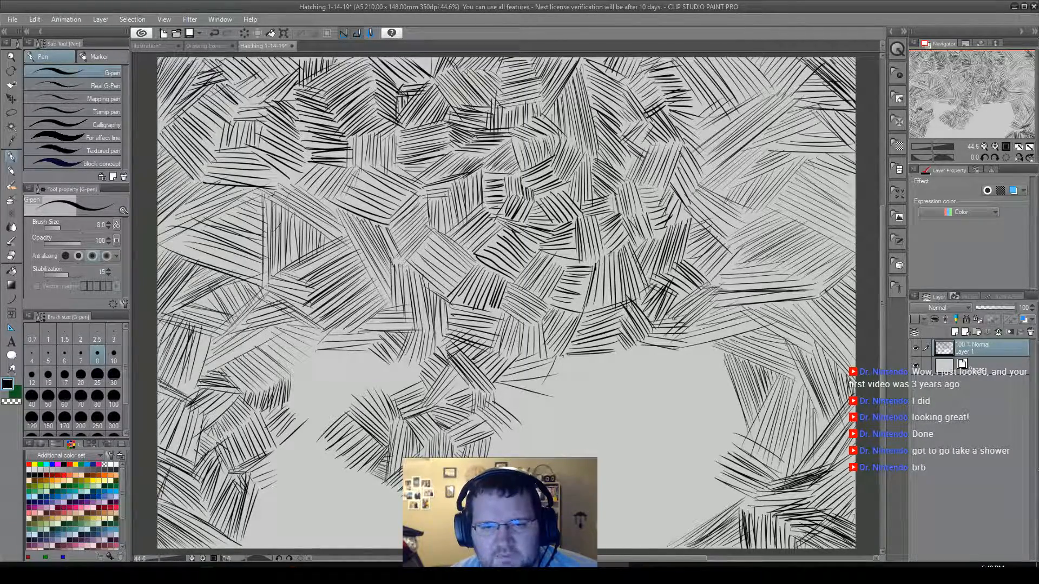
pyautogui.moveTo(567, 356)
pyautogui.mouseDown()
pyautogui.moveTo(540, 399)
pyautogui.moveTo(552, 387)
pyautogui.mouseUp()
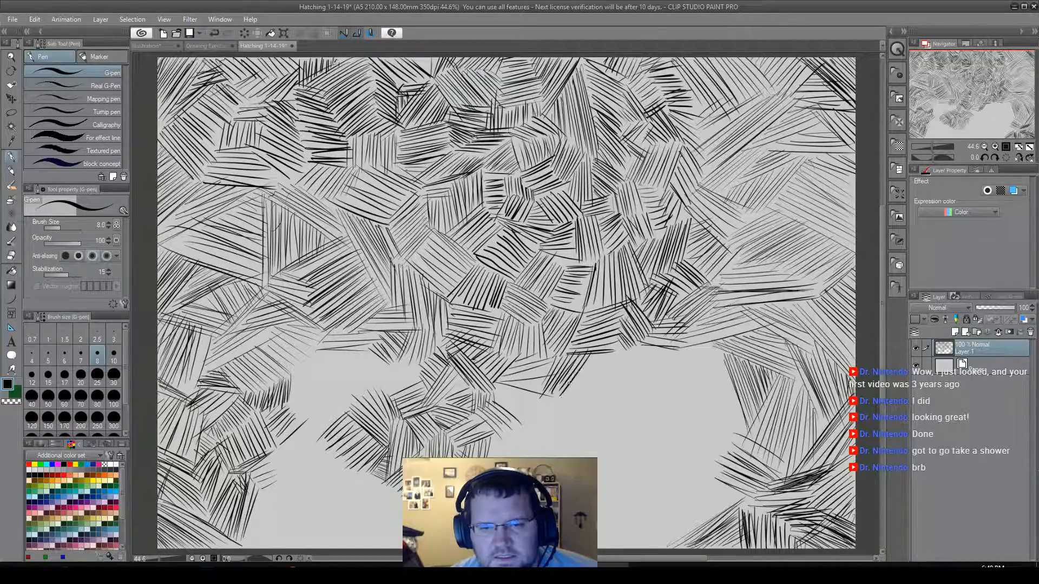
pyautogui.moveTo(591, 356)
pyautogui.mouseDown()
pyautogui.moveTo(569, 399)
pyautogui.moveTo(573, 388)
pyautogui.mouseUp()
pyautogui.moveTo(603, 354); pyautogui.dragTo(579, 398)
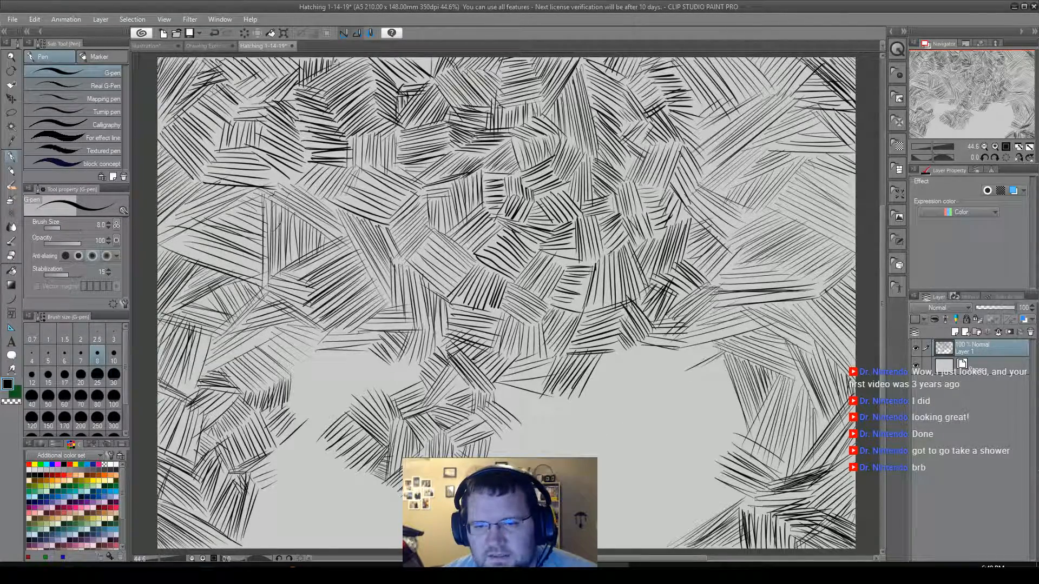
# Continue the lower edge toward the right-side hatching with shallower rising strokes, and add falling diagonals at the top of the left gap.
pyautogui.moveTo(708, 347)
pyautogui.mouseDown()
pyautogui.moveTo(655, 379)
pyautogui.moveTo(637, 379)
pyautogui.moveTo(632, 361)
pyautogui.moveTo(597, 388)
pyautogui.mouseUp()
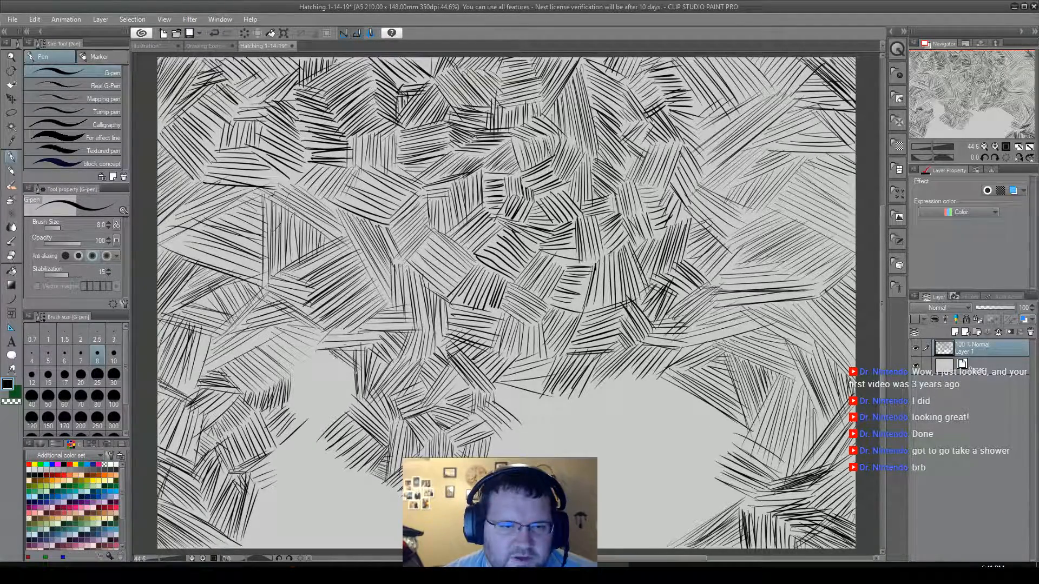
pyautogui.moveTo(356, 377); pyautogui.dragTo(318, 352)
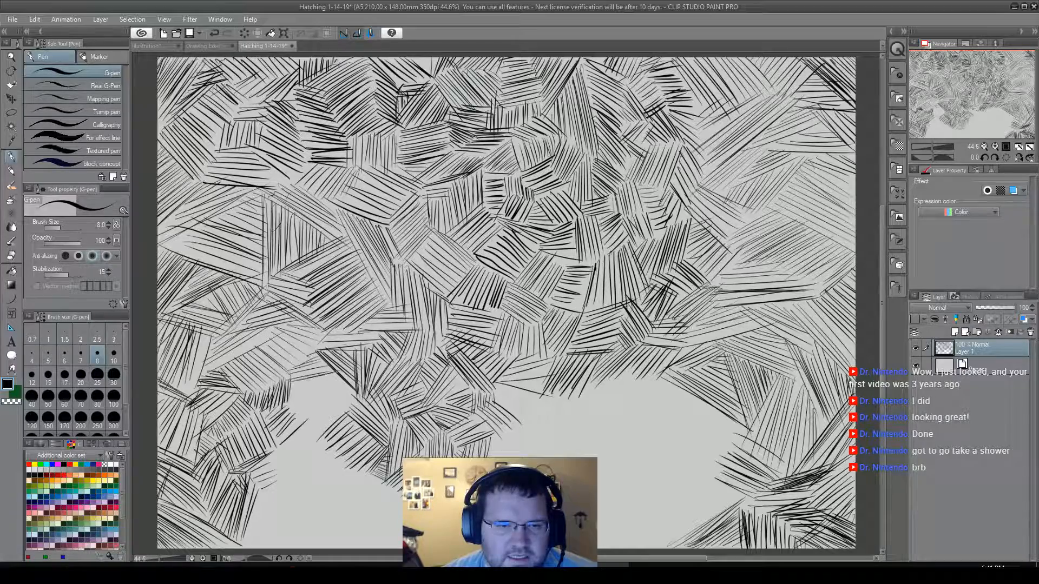
# Fill the upper part and left side of the left gap with steep and diagonal hatching patches, edged below by near-horizontal strokes.
pyautogui.moveTo(291, 392); pyautogui.dragTo(349, 375)
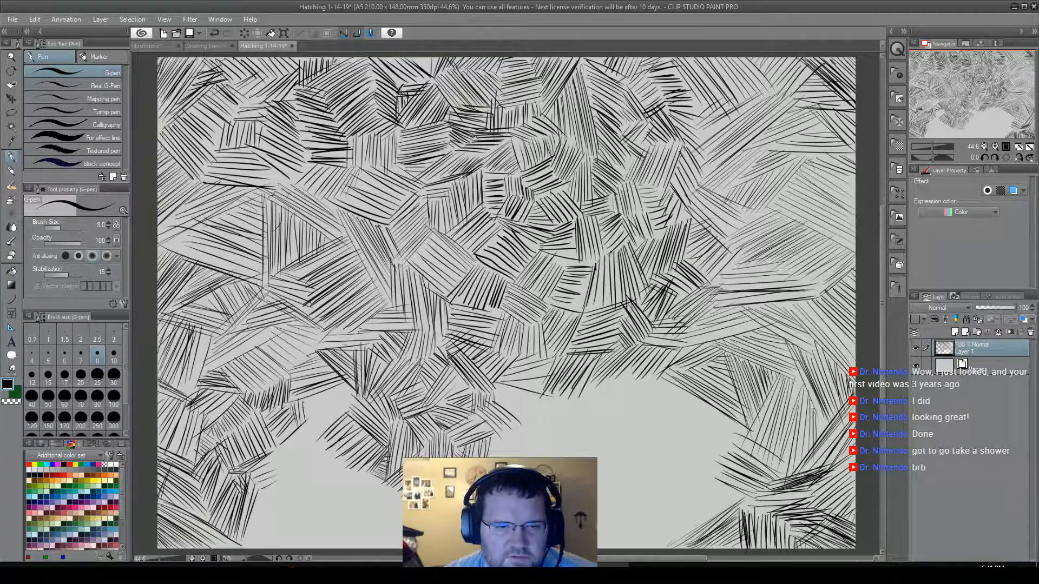
pyautogui.moveTo(316, 395); pyautogui.dragTo(321, 412)
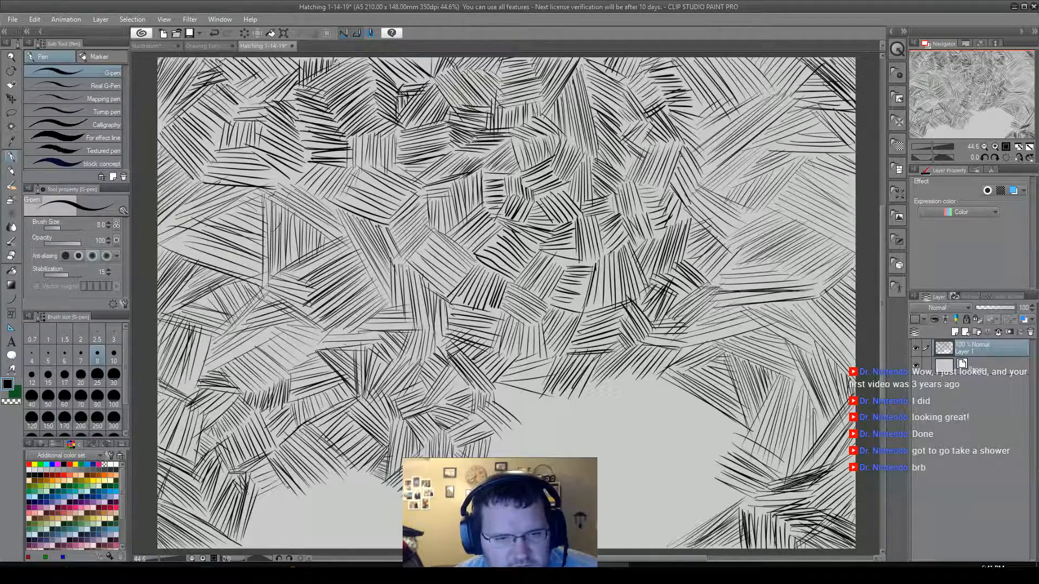
pyautogui.moveTo(251, 549)
pyautogui.mouseDown()
pyautogui.moveTo(294, 503)
pyautogui.moveTo(273, 548)
pyautogui.mouseUp()
pyautogui.moveTo(302, 504); pyautogui.dragTo(278, 547)
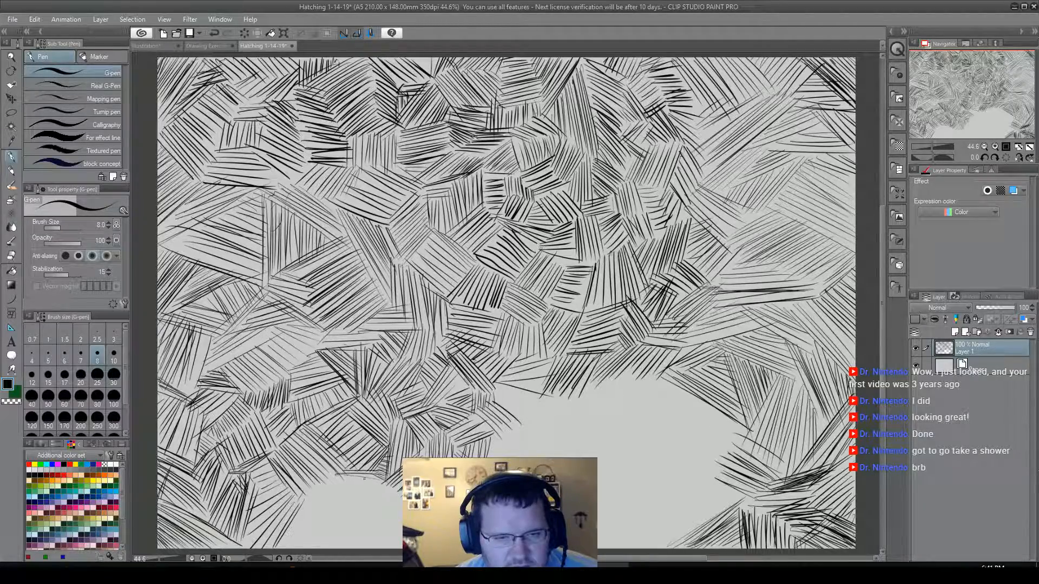
pyautogui.moveTo(330, 480); pyautogui.dragTo(384, 488)
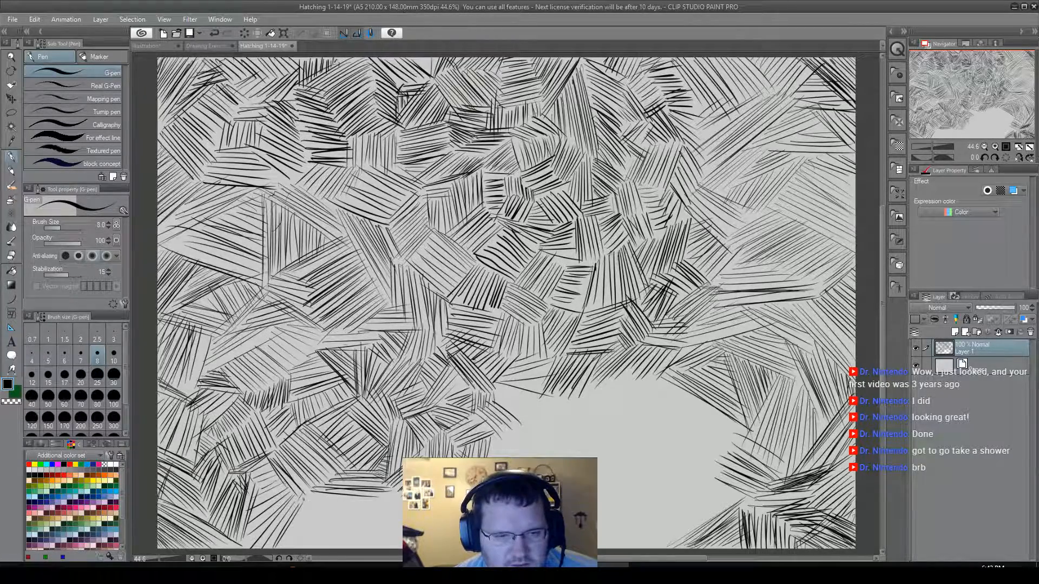
# Close the rest of the left gap with a block of vertical strokes reaching the canvas's bottom edge.
pyautogui.moveTo(304, 502); pyautogui.dragTo(305, 546)
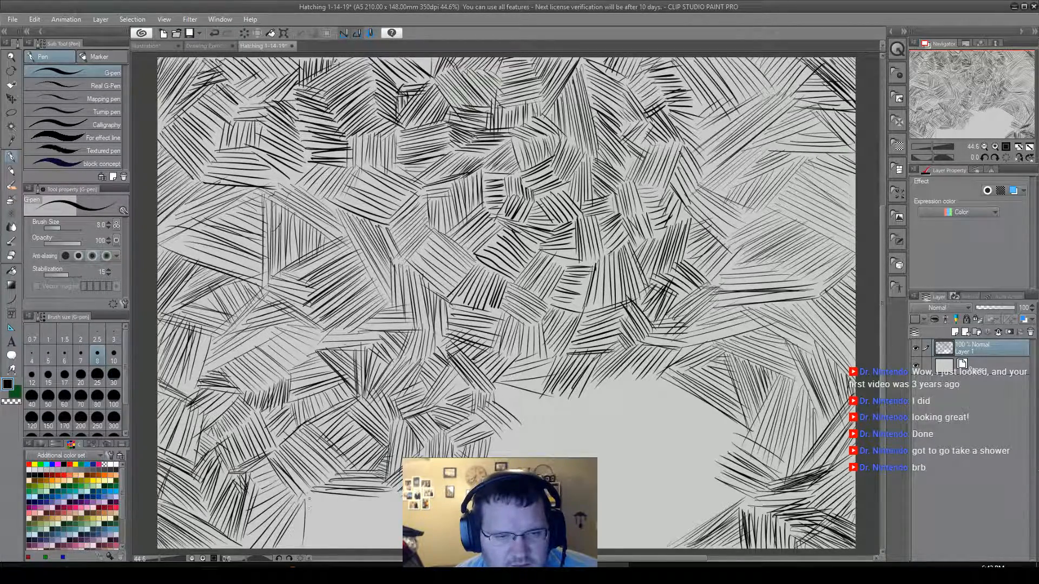
pyautogui.moveTo(309, 499); pyautogui.dragTo(310, 549)
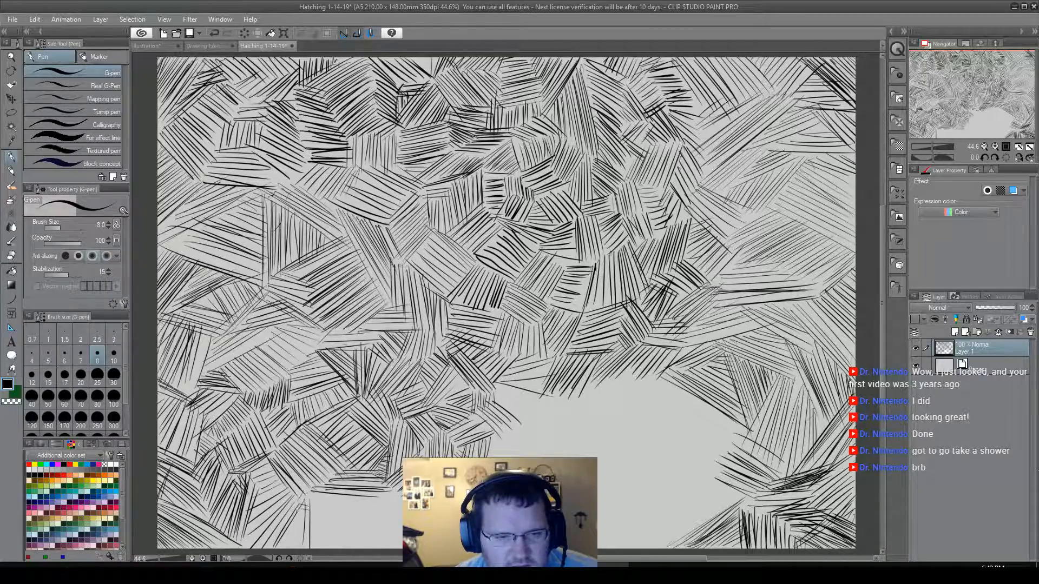
pyautogui.moveTo(291, 527)
pyautogui.mouseDown()
pyautogui.moveTo(307, 532)
pyautogui.moveTo(306, 544)
pyautogui.moveTo(309, 521)
pyautogui.moveTo(314, 546)
pyautogui.mouseUp()
pyautogui.moveTo(320, 503); pyautogui.dragTo(318, 547)
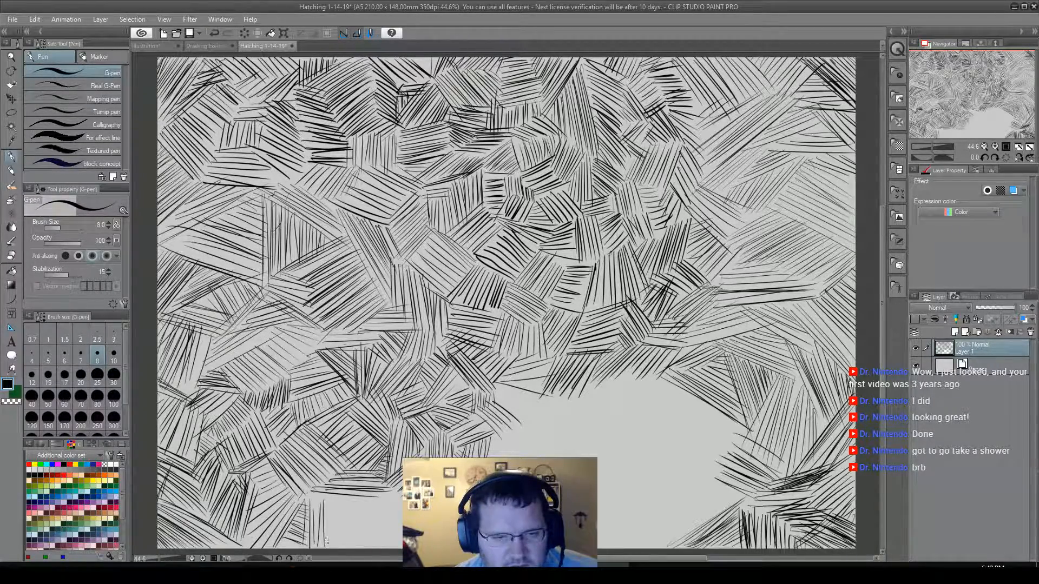
pyautogui.moveTo(338, 503)
pyautogui.mouseDown()
pyautogui.moveTo(339, 548)
pyautogui.moveTo(356, 550)
pyautogui.moveTo(362, 536)
pyautogui.moveTo(368, 549)
pyautogui.moveTo(402, 549)
pyautogui.moveTo(401, 510)
pyautogui.mouseUp()
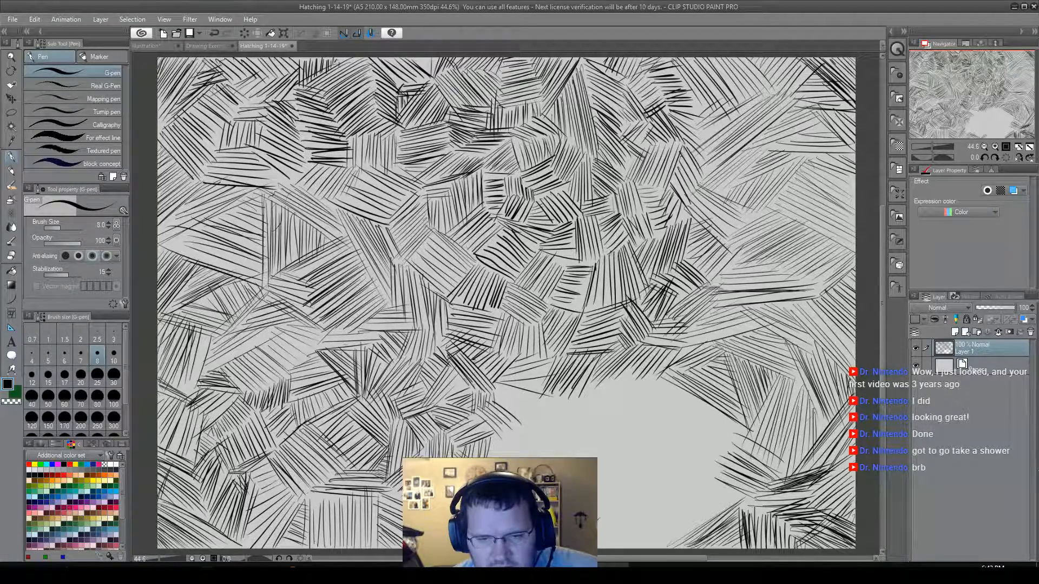
# Hatch a small patch of rising strokes and adjoining falling diagonals on the bottom edge beneath the remaining blank area.
pyautogui.moveTo(607, 519); pyautogui.dragTo(597, 544)
pyautogui.moveTo(623, 507)
pyautogui.mouseDown()
pyautogui.moveTo(604, 532)
pyautogui.moveTo(607, 549)
pyautogui.moveTo(636, 513)
pyautogui.mouseUp()
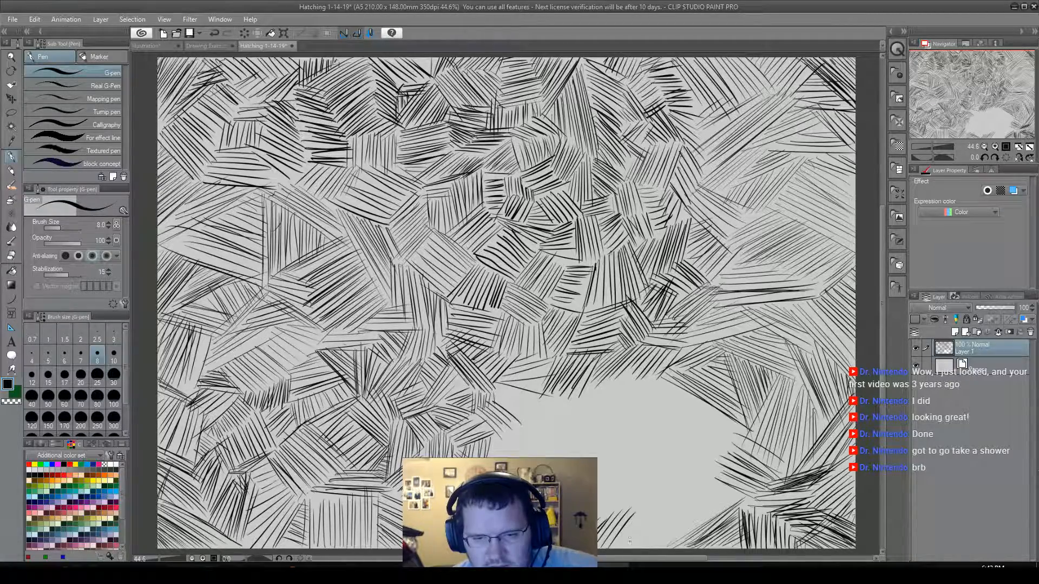
pyautogui.moveTo(606, 548)
pyautogui.mouseDown()
pyautogui.moveTo(662, 522)
pyautogui.moveTo(622, 511)
pyautogui.mouseUp()
pyautogui.moveTo(674, 543); pyautogui.dragTo(628, 509)
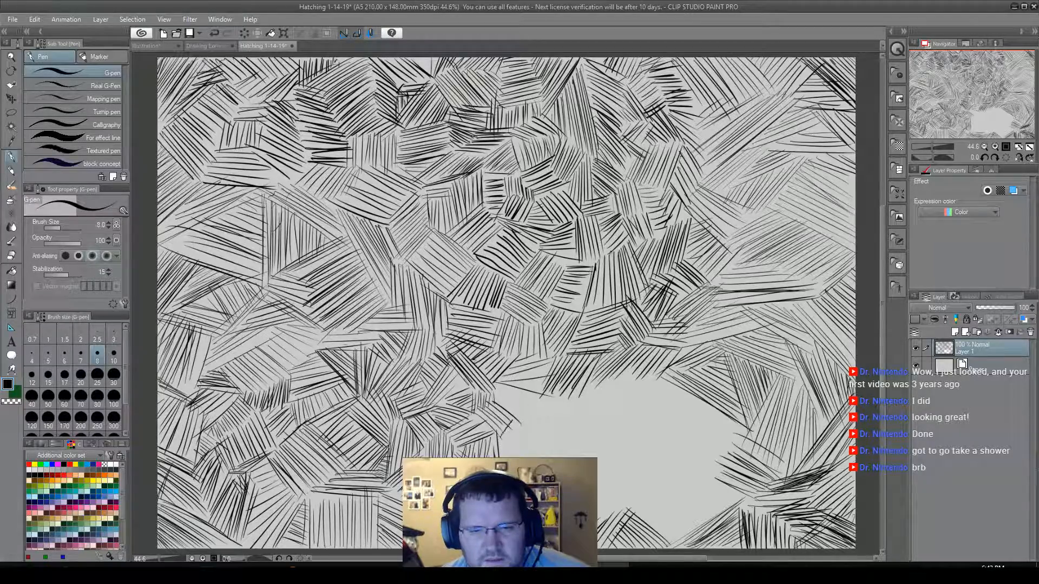
# Narrow the remaining blank area from its left side with rising diagonals, steep falling strokes and a patch of shallow falling strokes.
pyautogui.moveTo(500, 442); pyautogui.dragTo(529, 412)
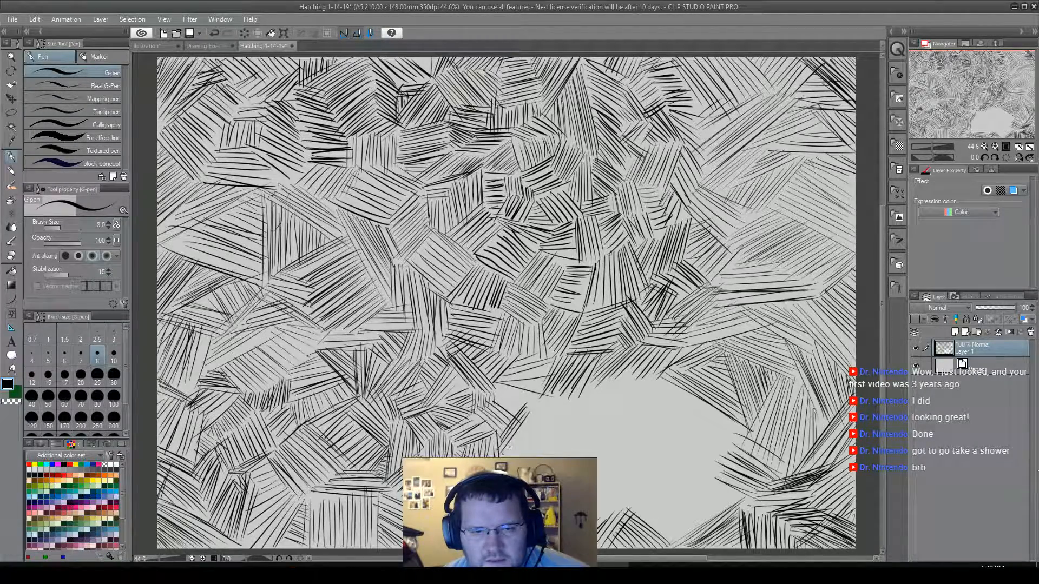
pyautogui.moveTo(507, 455)
pyautogui.mouseDown()
pyautogui.moveTo(536, 416)
pyautogui.moveTo(540, 444)
pyautogui.mouseUp()
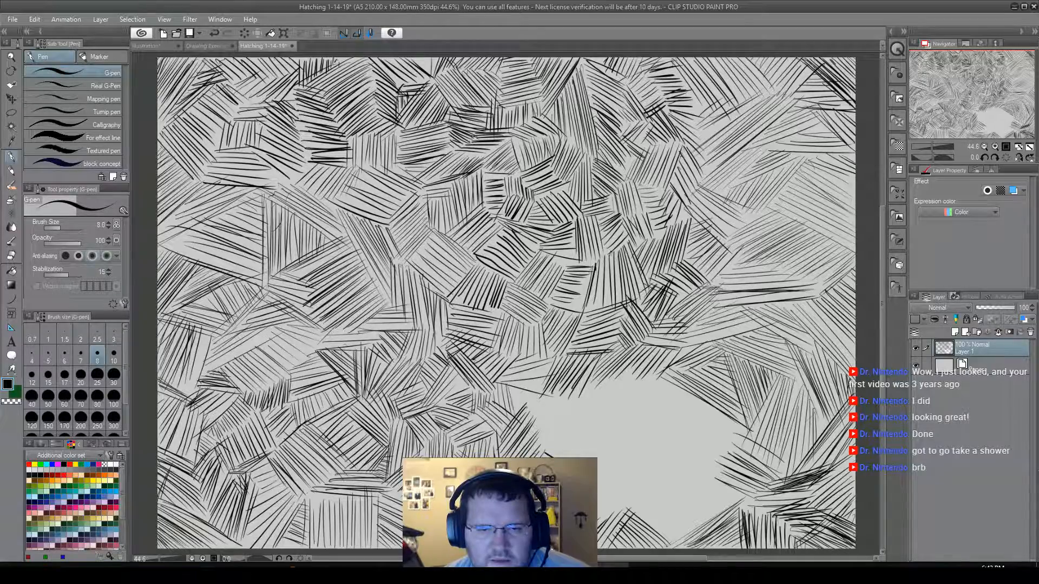
pyautogui.moveTo(518, 387); pyautogui.dragTo(520, 410)
pyautogui.moveTo(522, 389)
pyautogui.mouseDown()
pyautogui.moveTo(563, 401)
pyautogui.moveTo(533, 400)
pyautogui.moveTo(546, 419)
pyautogui.moveTo(529, 409)
pyautogui.moveTo(572, 418)
pyautogui.moveTo(530, 414)
pyautogui.moveTo(561, 422)
pyautogui.moveTo(540, 428)
pyautogui.moveTo(558, 450)
pyautogui.mouseUp()
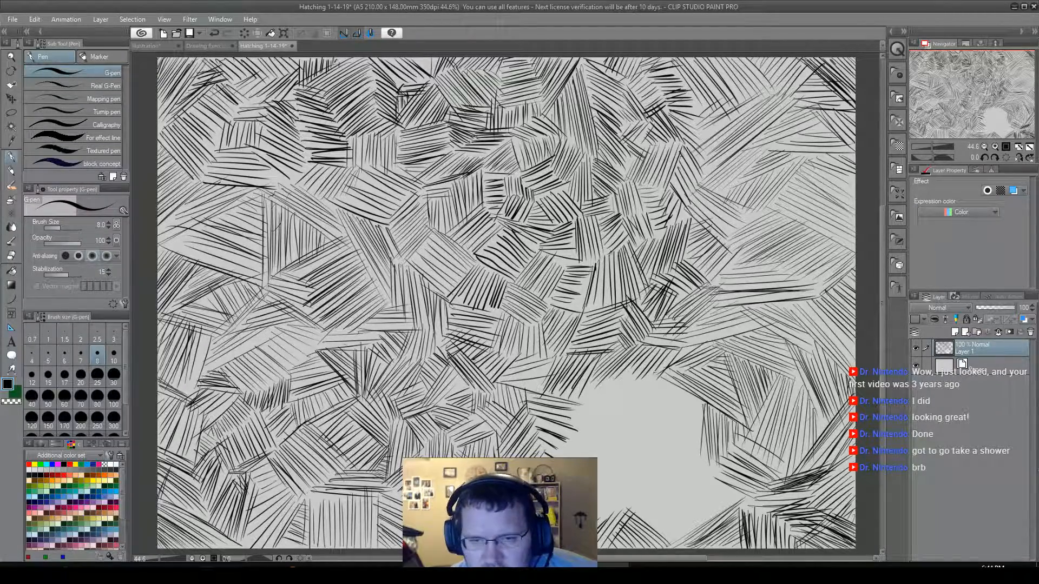
# Hatch rising strokes along the blank area's upper edge, and extend its upper-left side with patches of steep diagonals.
pyautogui.moveTo(703, 408)
pyautogui.mouseDown()
pyautogui.moveTo(666, 421)
pyautogui.moveTo(678, 398)
pyautogui.moveTo(634, 415)
pyautogui.mouseUp()
pyautogui.moveTo(684, 392)
pyautogui.mouseDown()
pyautogui.moveTo(627, 414)
pyautogui.moveTo(613, 401)
pyautogui.moveTo(643, 381)
pyautogui.moveTo(585, 391)
pyautogui.mouseUp()
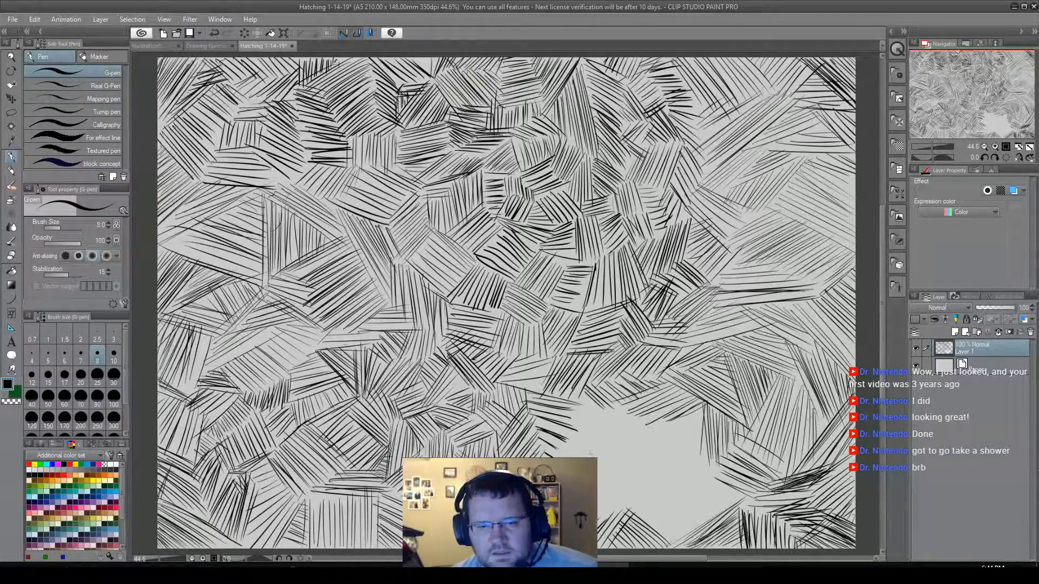
pyautogui.moveTo(587, 400); pyautogui.dragTo(568, 433)
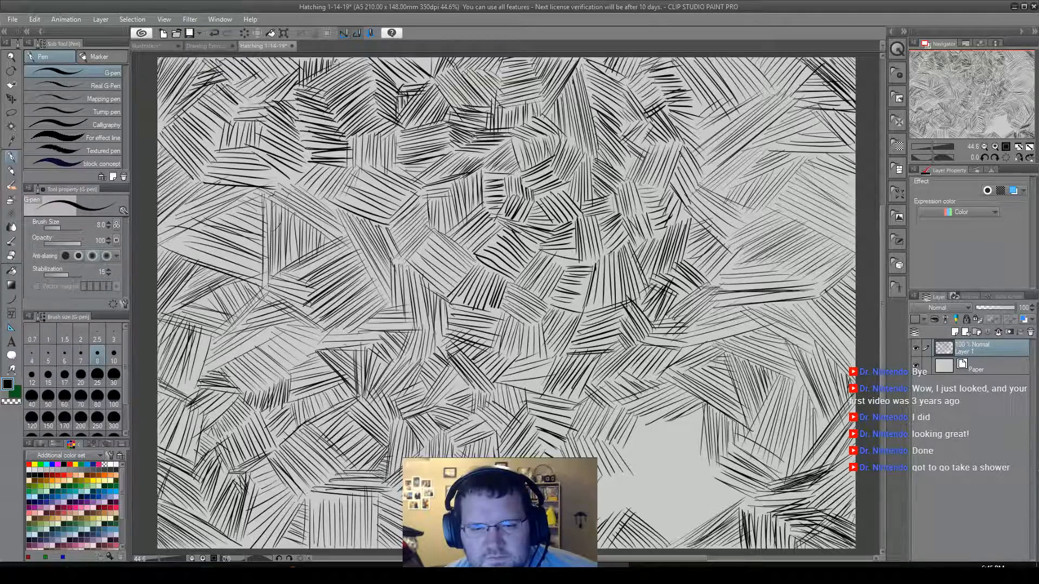
# Close the last blank area with shallow strokes on its left, vertical strokes across its top and fanned diagonals below.
pyautogui.moveTo(654, 472)
pyautogui.mouseDown()
pyautogui.moveTo(604, 479)
pyautogui.moveTo(597, 488)
pyautogui.moveTo(623, 492)
pyautogui.moveTo(597, 500)
pyautogui.mouseUp()
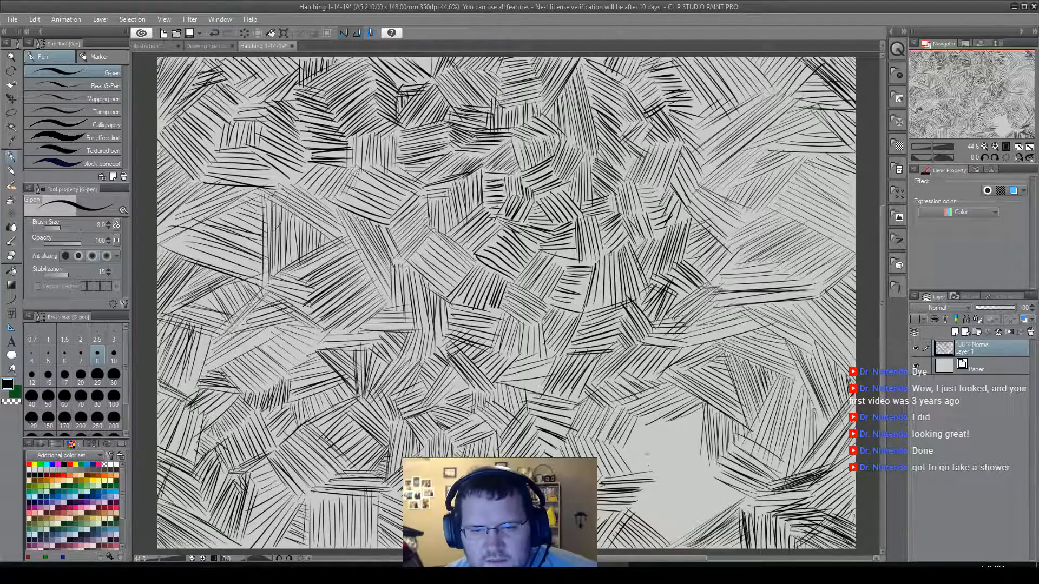
pyautogui.moveTo(632, 436); pyautogui.dragTo(633, 472)
pyautogui.moveTo(638, 424); pyautogui.dragTo(636, 479)
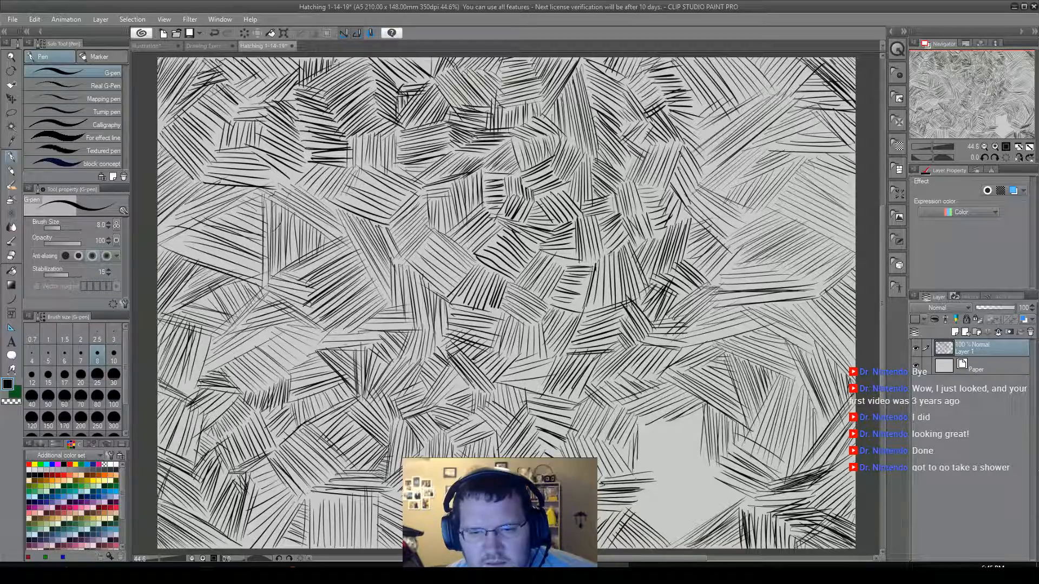
pyautogui.moveTo(649, 423)
pyautogui.mouseDown()
pyautogui.moveTo(647, 467)
pyautogui.moveTo(661, 469)
pyautogui.moveTo(672, 423)
pyautogui.moveTo(674, 466)
pyautogui.mouseUp()
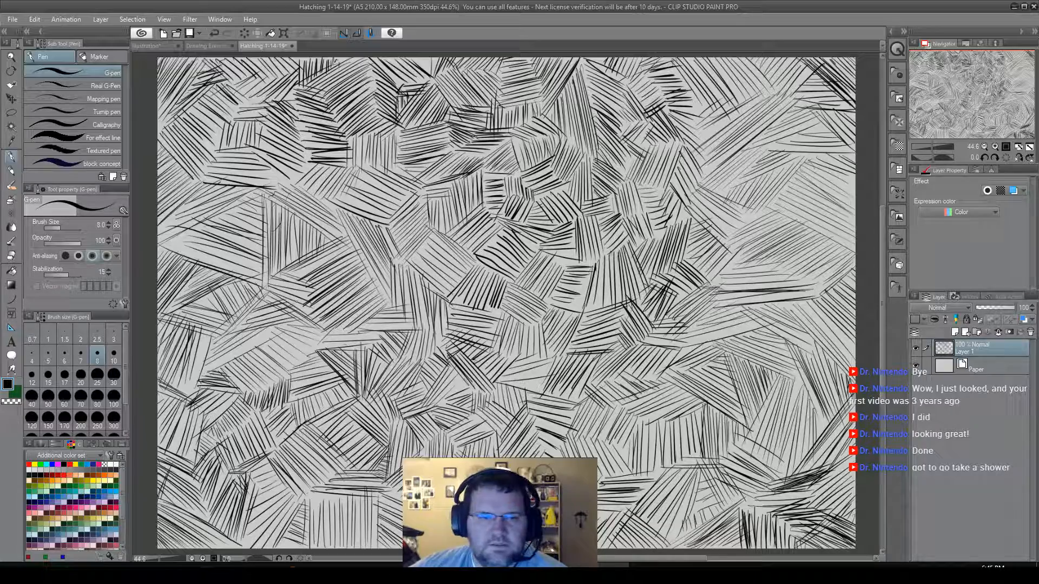
# View the Drawing Exercises canvas and return to the Hatching 1-14-19 canvas.
pyautogui.click(192, 46)
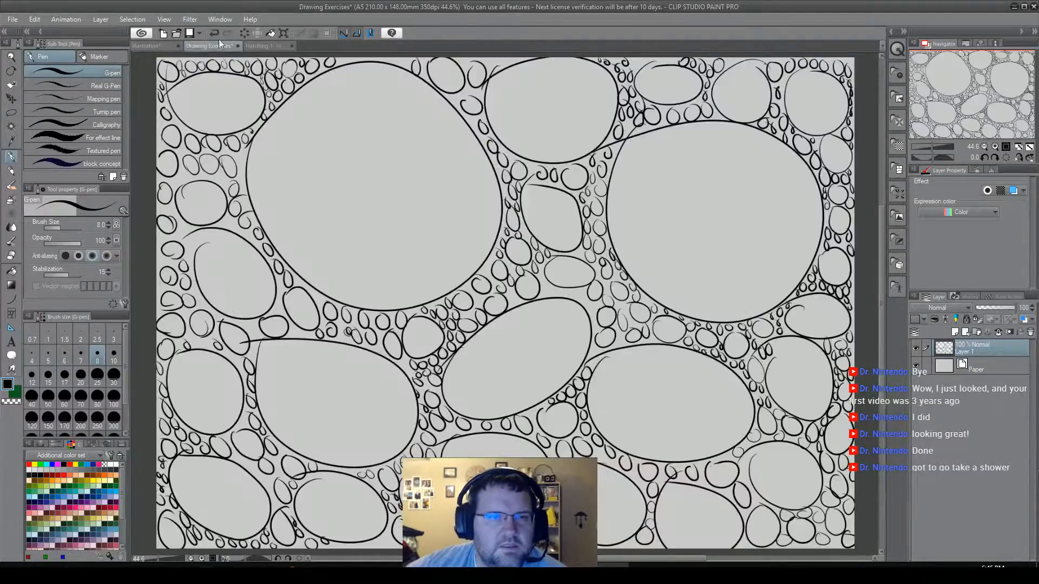
pyautogui.click(259, 47)
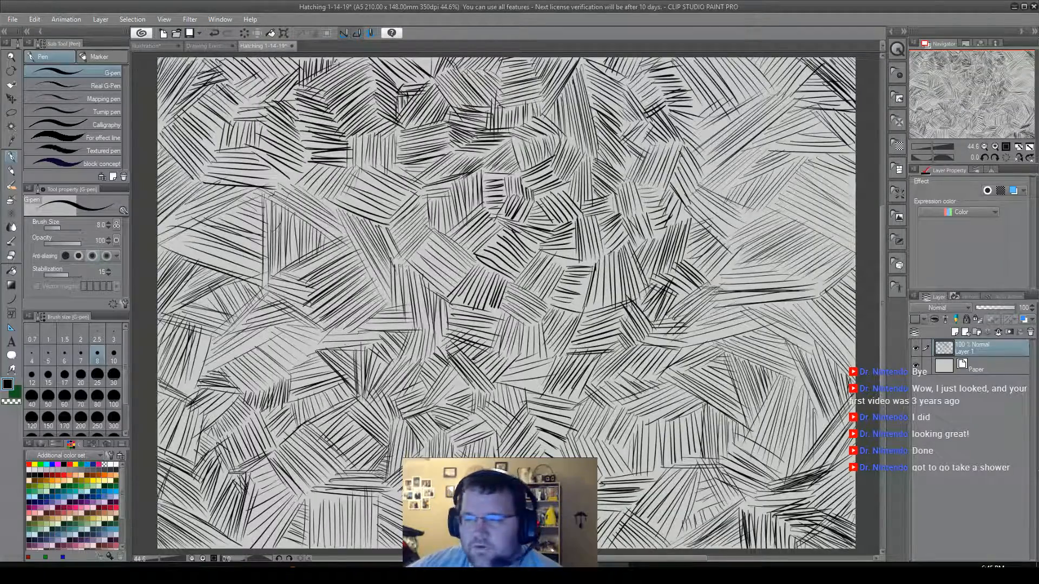